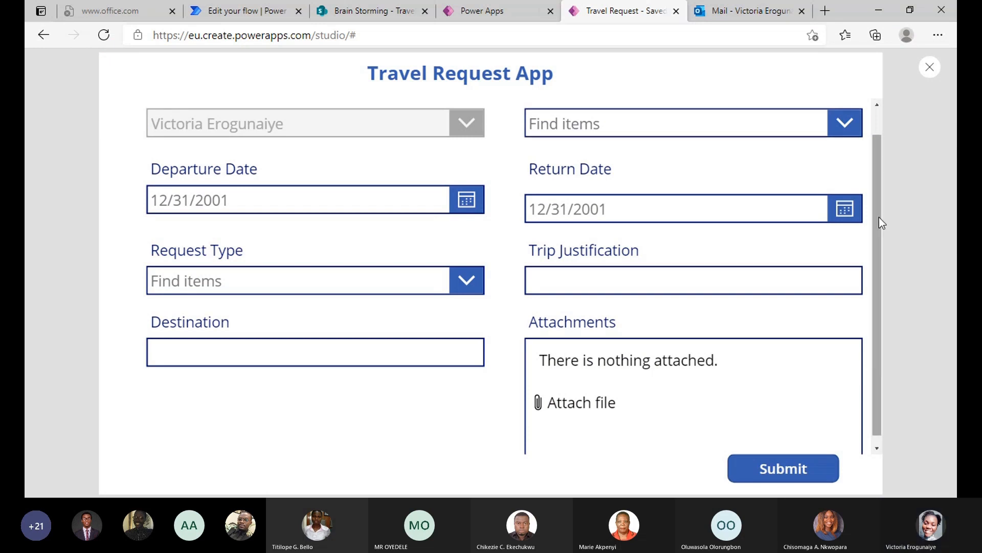
Search the directory for the traveler's name and choose the second suggested person as Traveler.
{"action": "scroll", "coordinate": [879, 217], "scroll_direction": "up", "scroll_amount": 1}
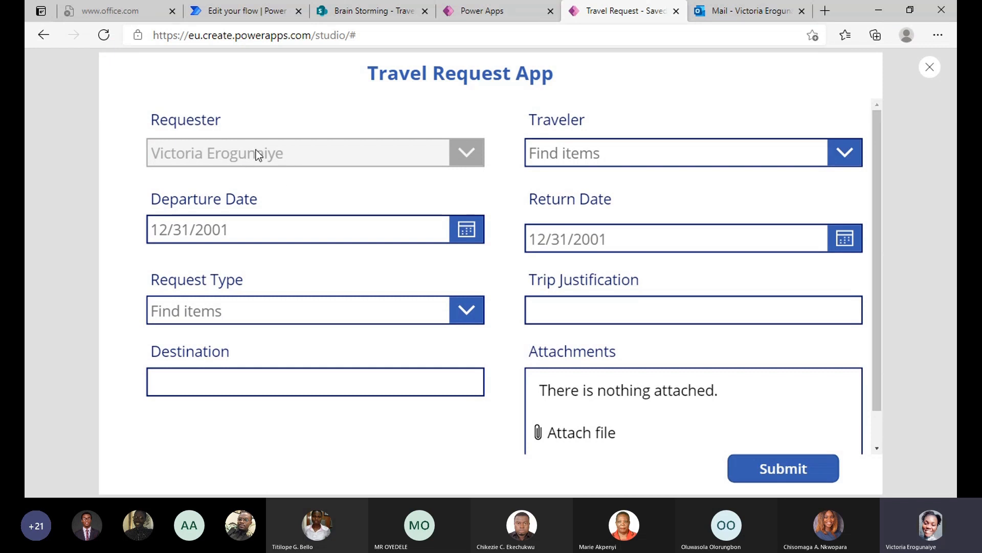
{"action": "left_click", "coordinate": [588, 154]}
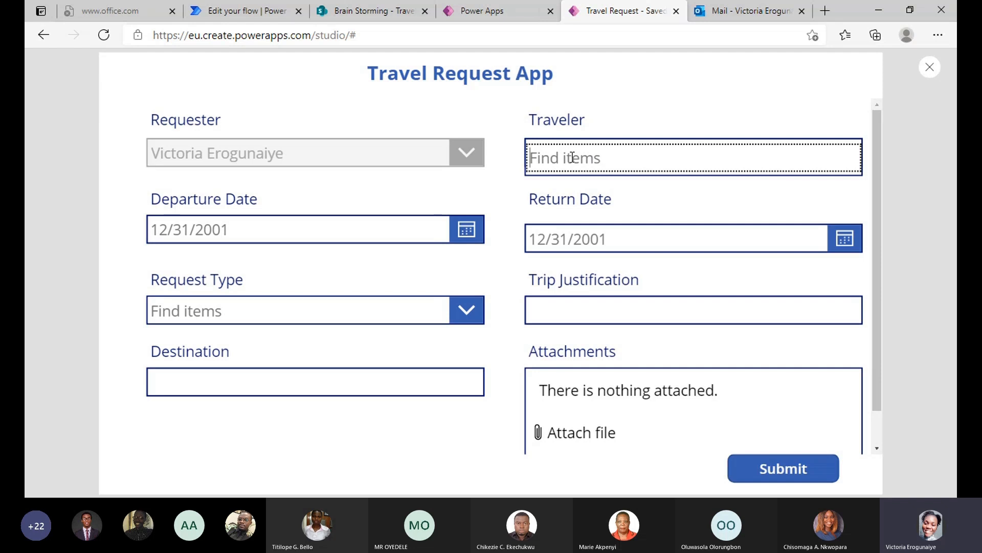
{"action": "type", "text": "vic"}
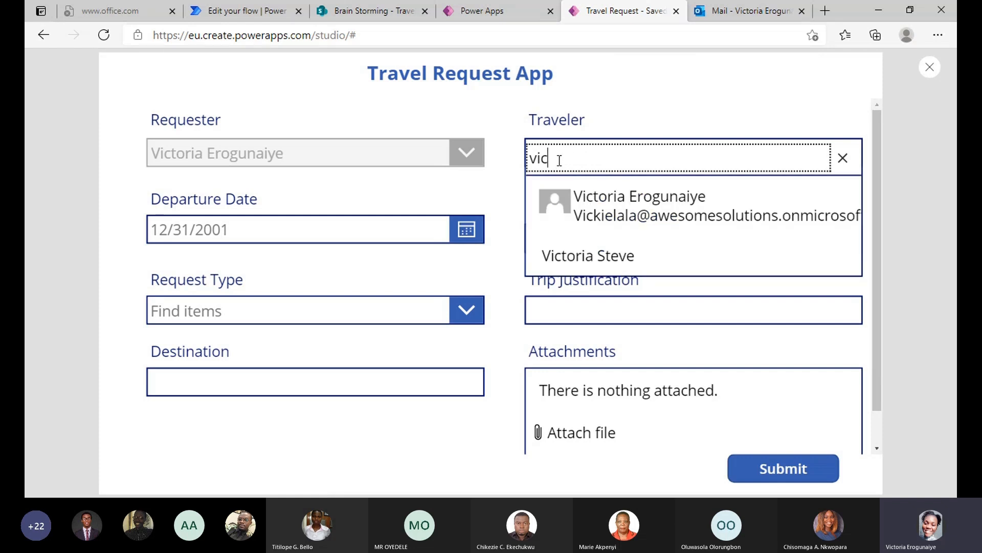
{"action": "left_click", "coordinate": [582, 247]}
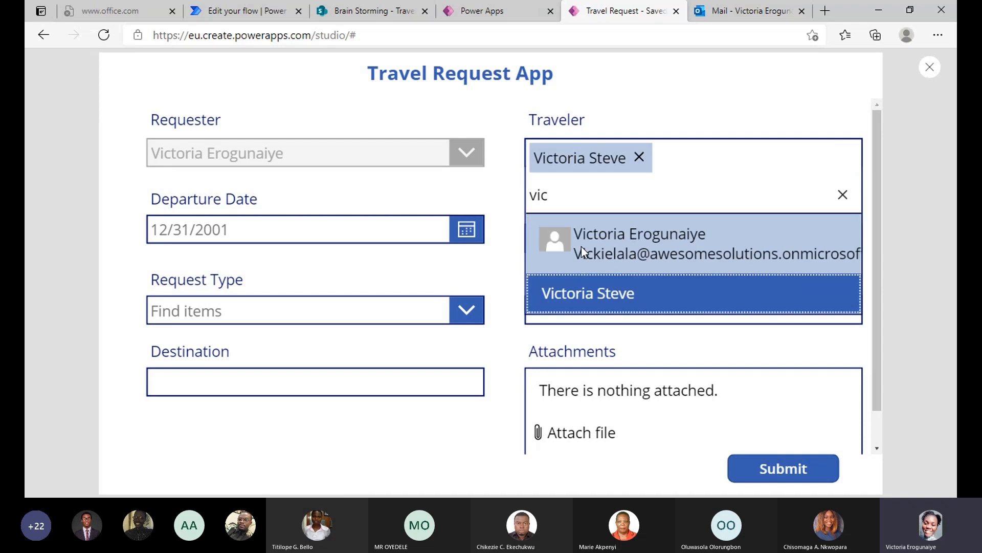
{"action": "left_click", "coordinate": [847, 196]}
Set the Departure Date to 4/16/2021 and the Return Date to 4/22/2021.
{"action": "left_click", "coordinate": [463, 228]}
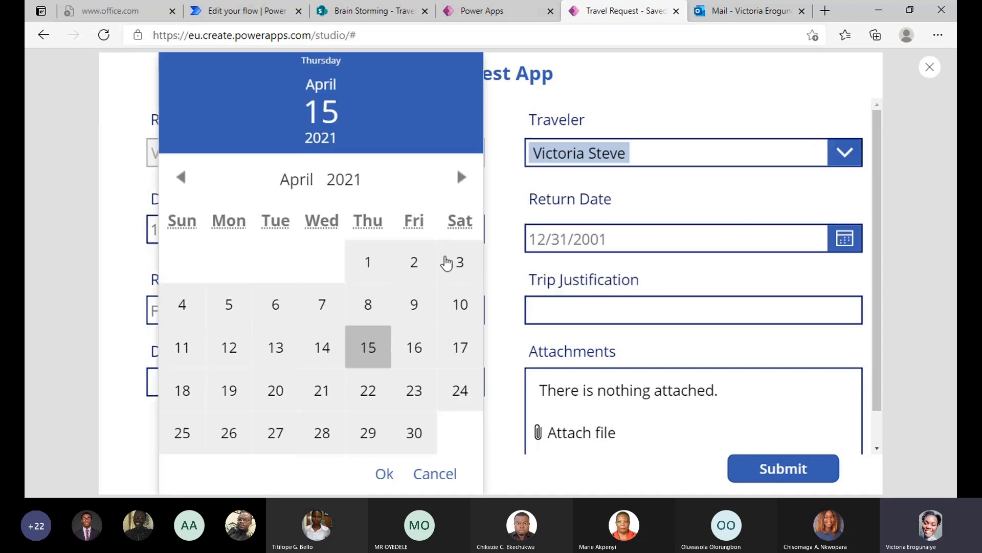
{"action": "left_click", "coordinate": [427, 348]}
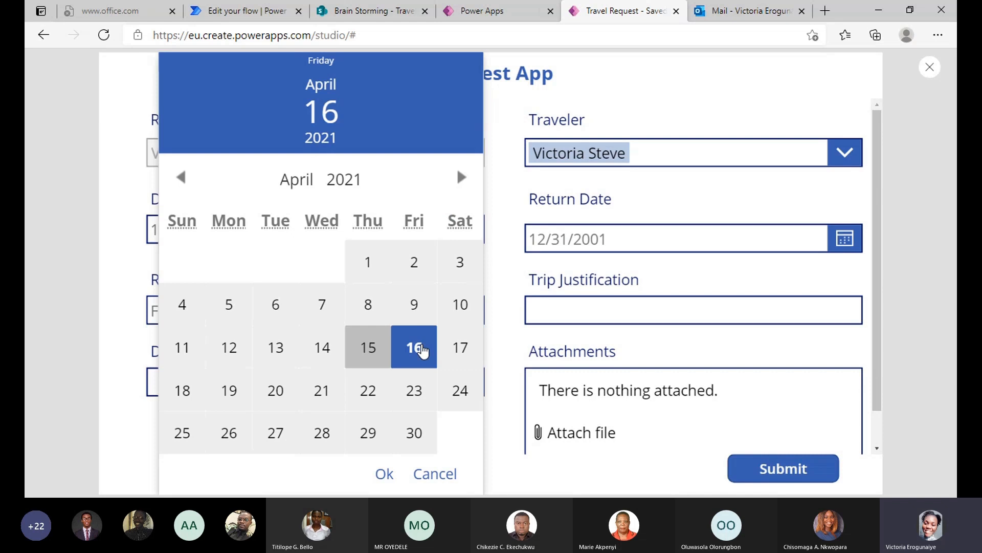
{"action": "left_click", "coordinate": [382, 473]}
{"action": "left_click", "coordinate": [845, 238]}
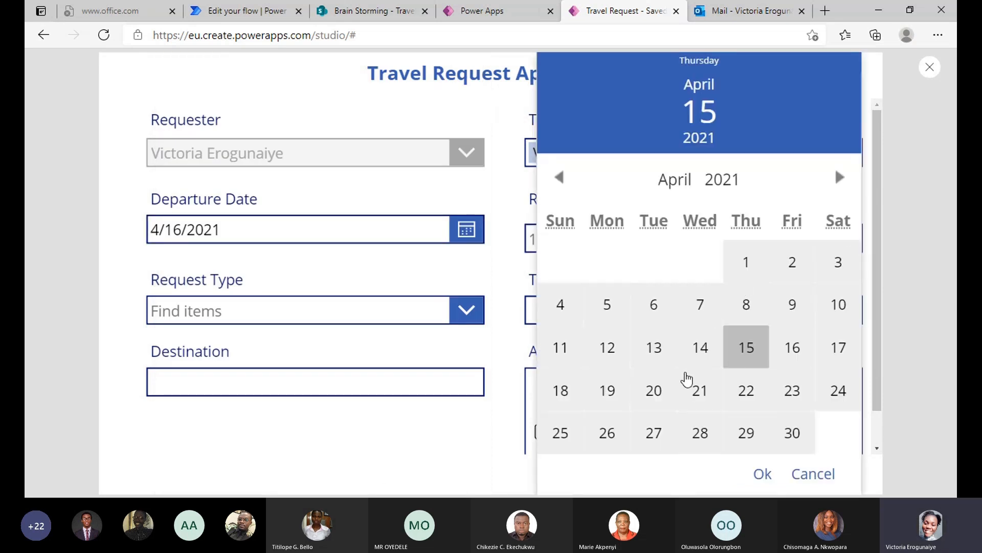
{"action": "left_click", "coordinate": [748, 395]}
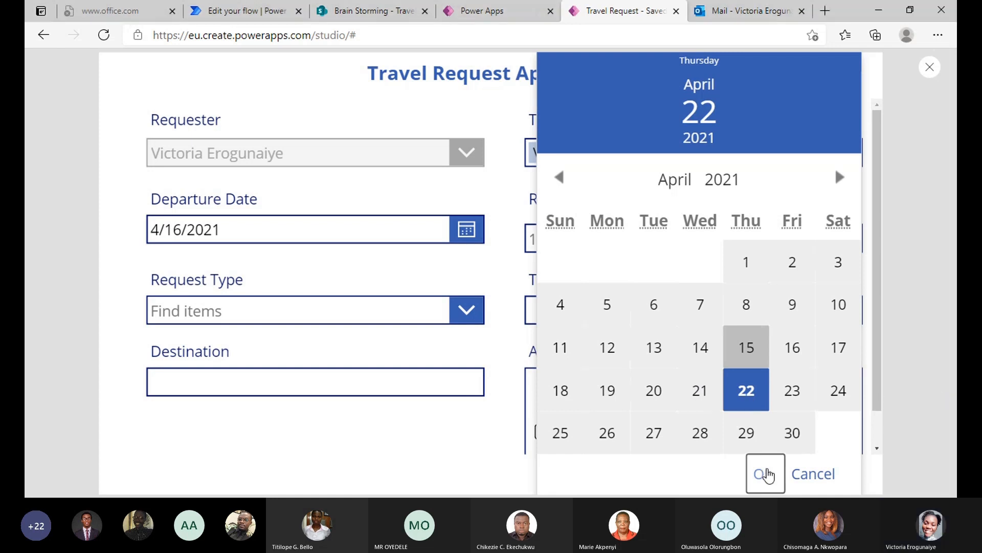
{"action": "left_click", "coordinate": [762, 473]}
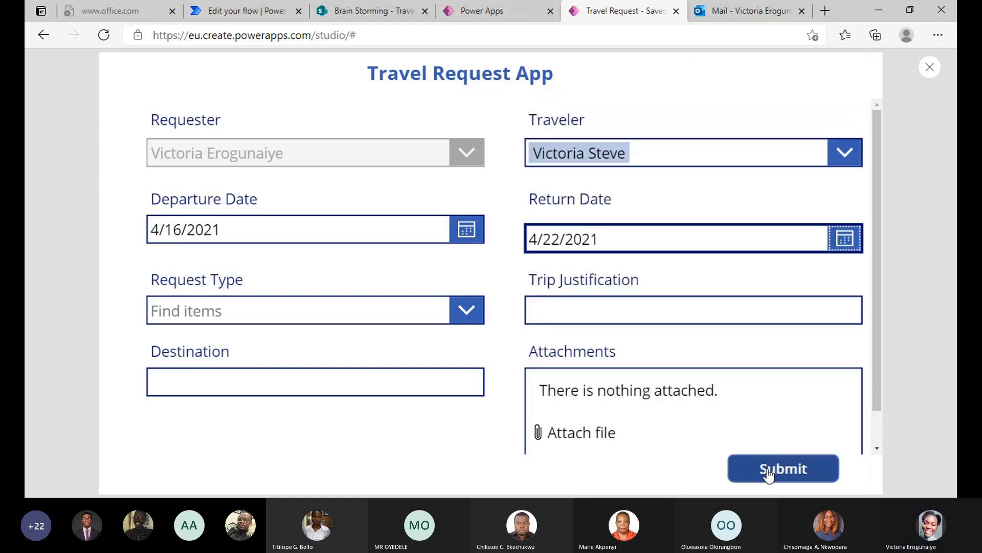
Choose Individual as the Request Type and enter "Microsoft Ignite2021" as the Trip Justification.
{"action": "left_click", "coordinate": [318, 313]}
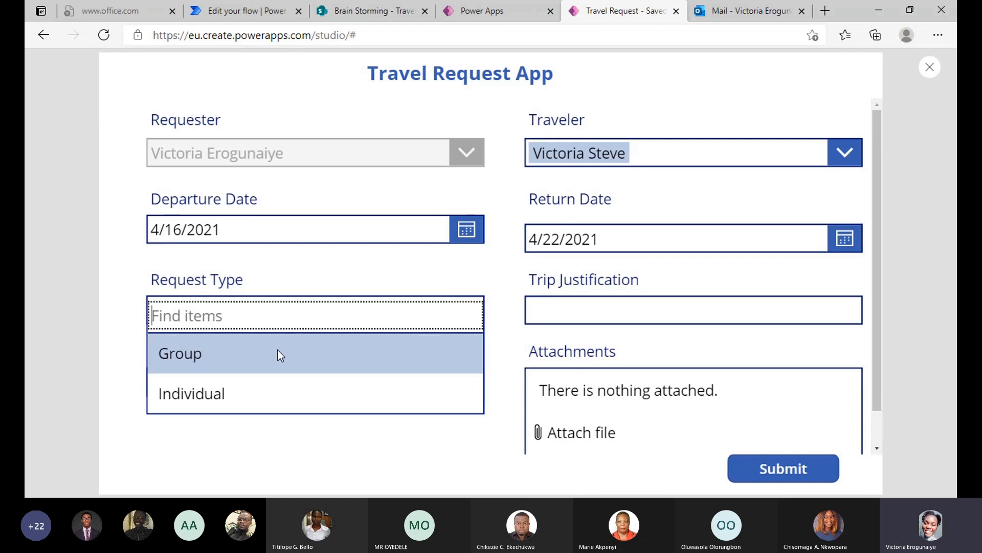
{"action": "left_click", "coordinate": [249, 395]}
{"action": "left_click", "coordinate": [598, 309]}
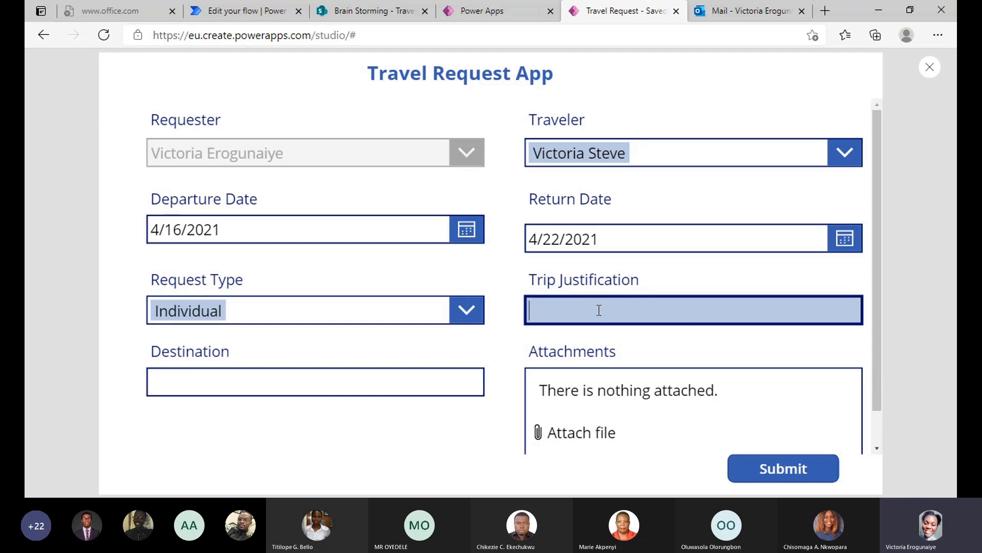
{"action": "type", "text": "Microsoft Ignite"}
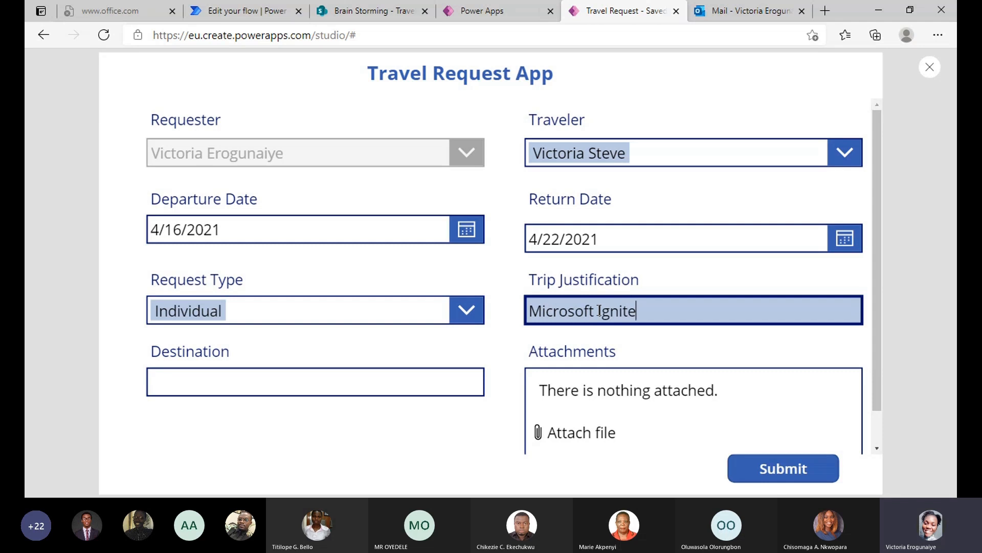
{"action": "type", "text": "2021"}
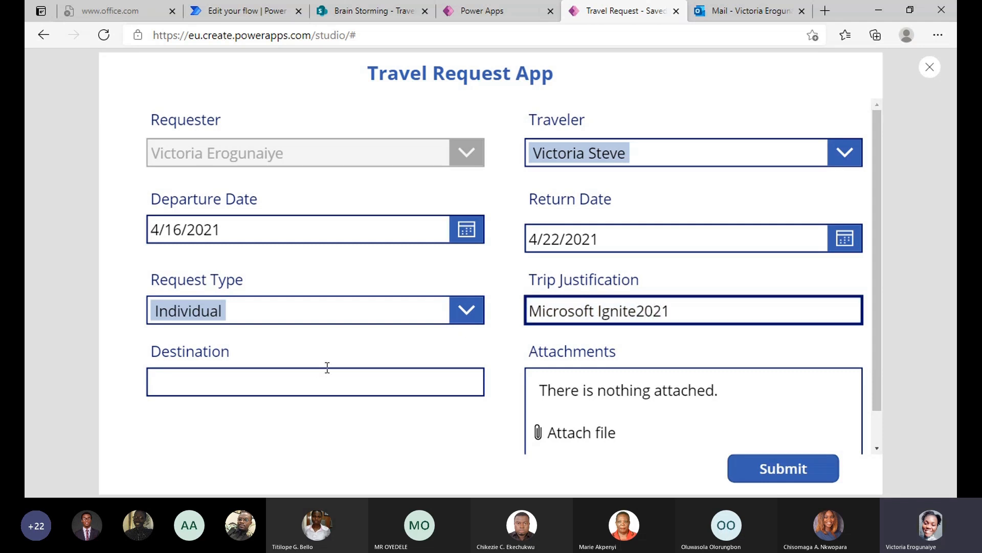
Enter Norway as the Destination and submit the travel request.
{"action": "left_click", "coordinate": [285, 386]}
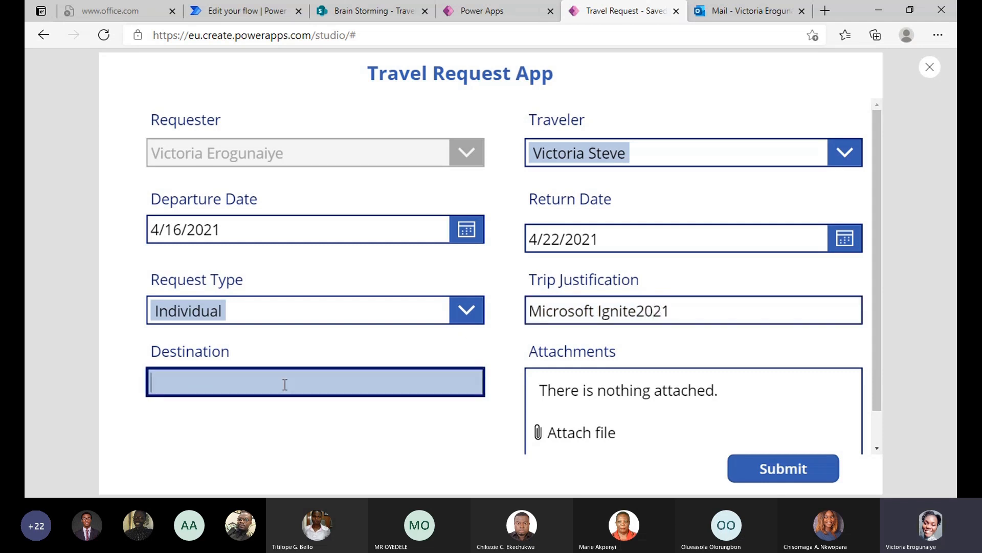
{"action": "type", "text": "Norway"}
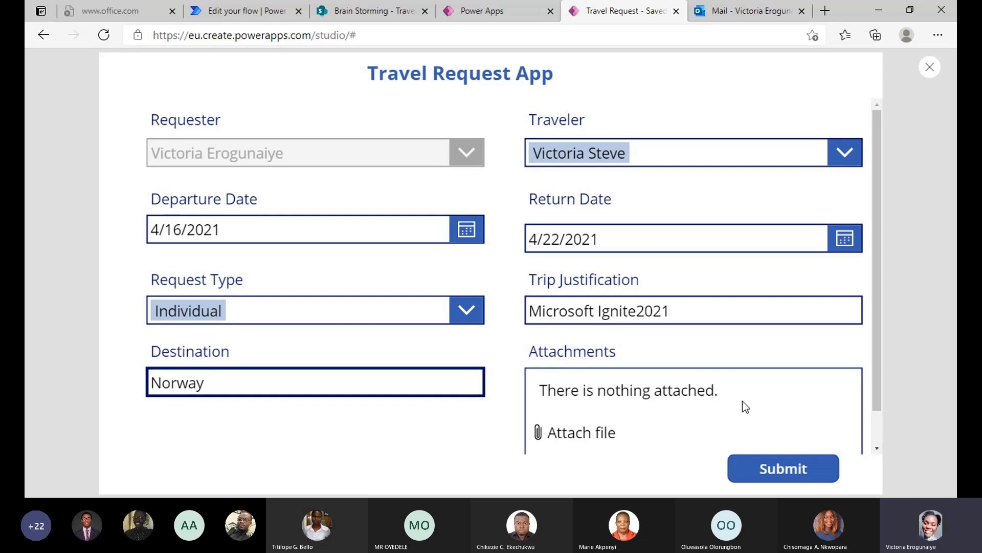
{"action": "left_click", "coordinate": [774, 472]}
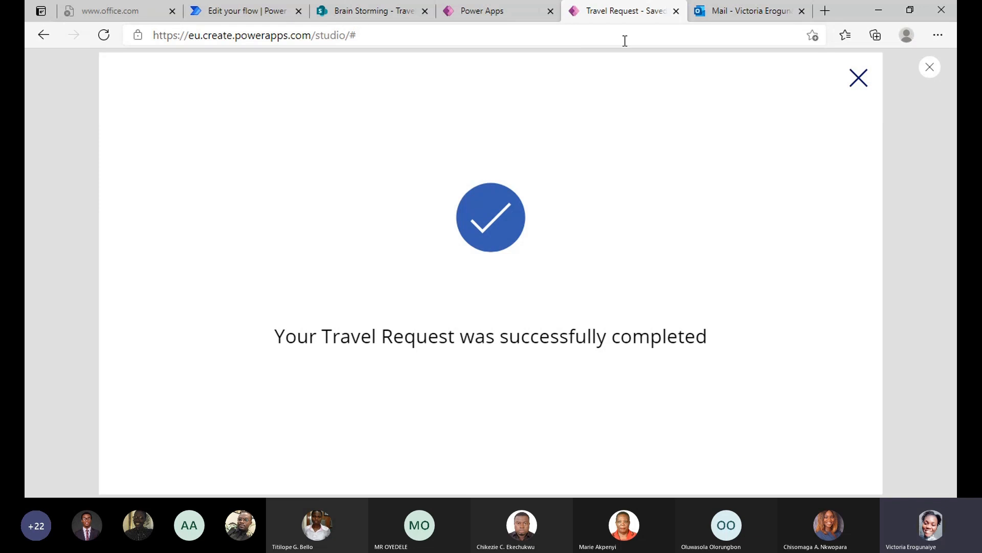
Switch to the Outlook inbox and compare the two earlier Travel Request notification emails from 1:31 PM and 1:32 PM.
{"action": "left_click", "coordinate": [723, 15]}
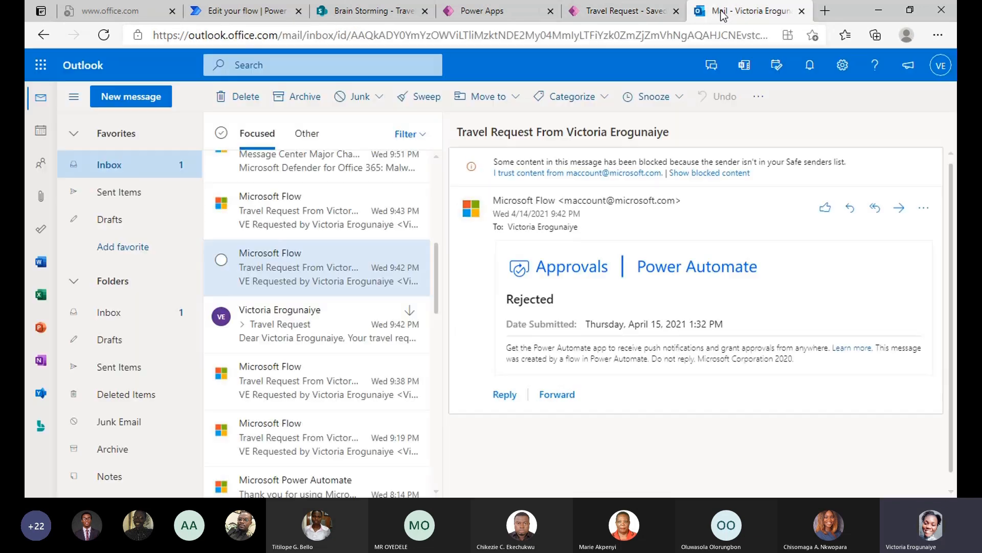
{"action": "left_click_drag", "start_coordinate": [436, 240], "coordinate": [431, 207]}
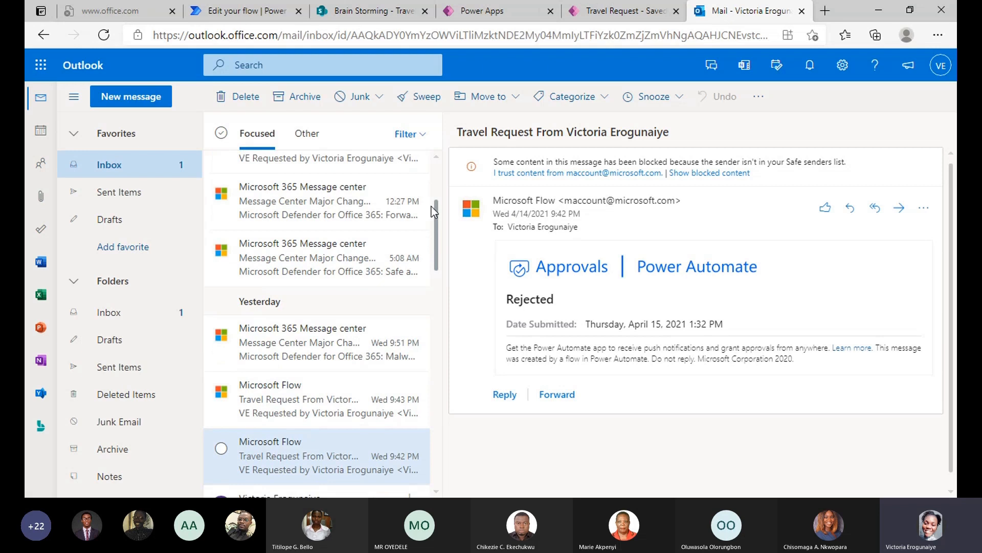
{"action": "scroll", "coordinate": [409, 190], "scroll_direction": "up", "scroll_amount": 3}
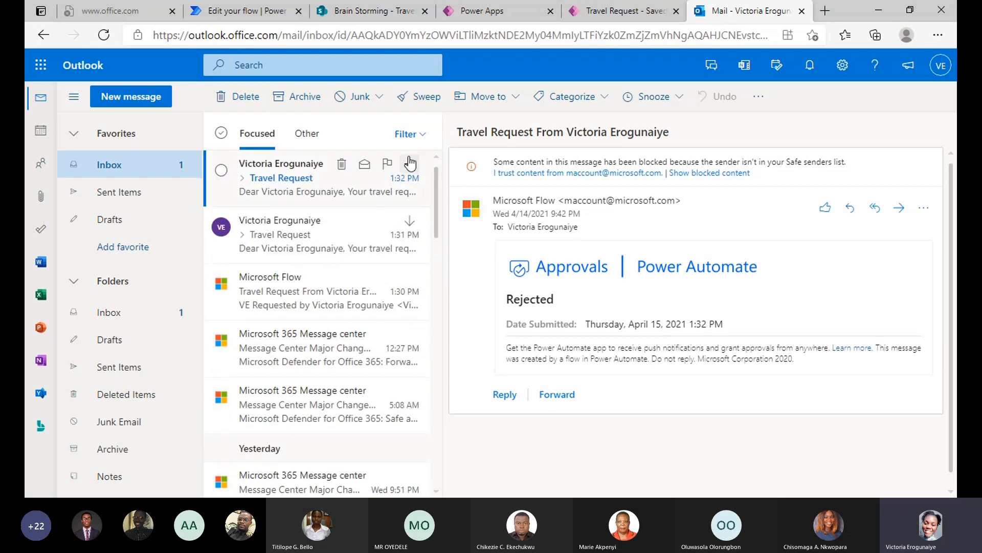
{"action": "left_click", "coordinate": [379, 187]}
{"action": "left_click", "coordinate": [321, 248]}
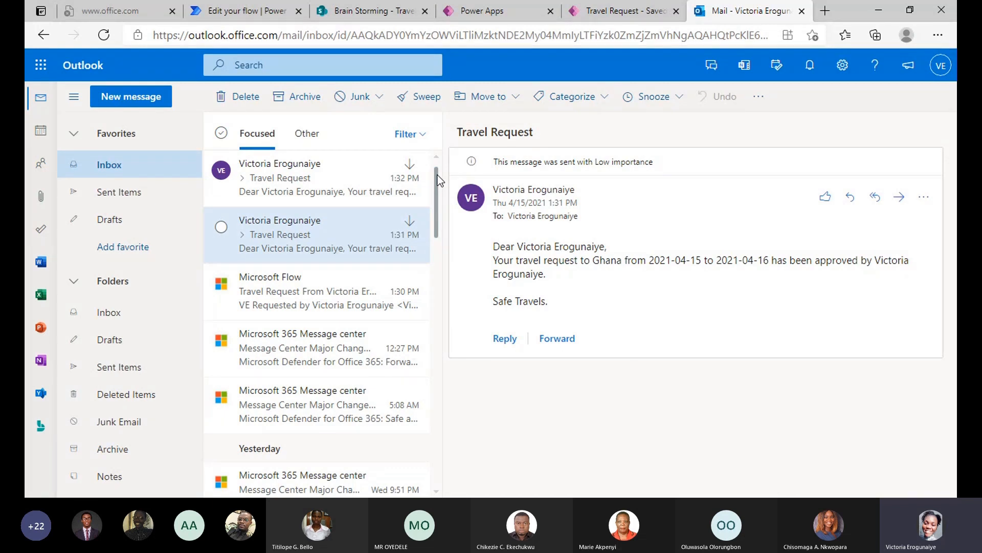
{"action": "left_click", "coordinate": [308, 191]}
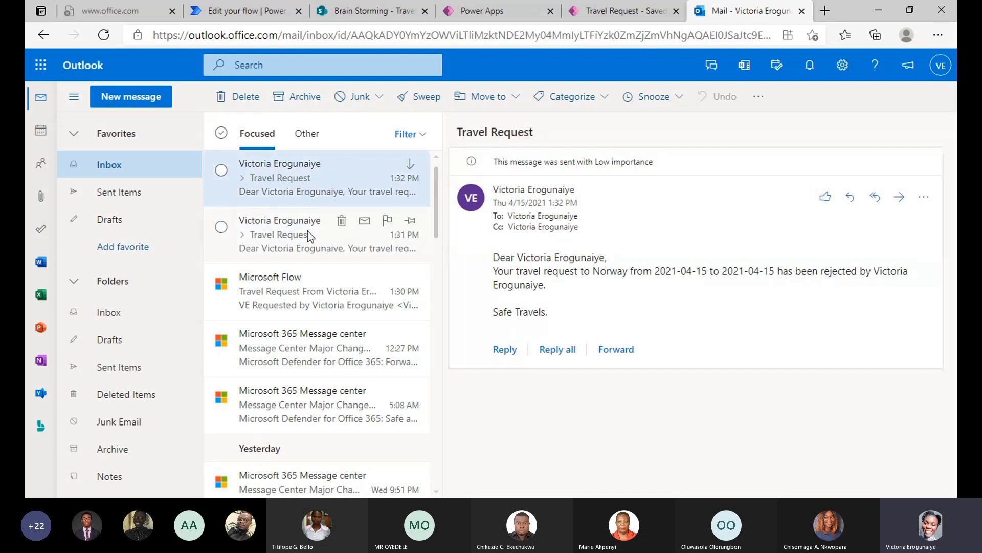
{"action": "left_click", "coordinate": [309, 236]}
{"action": "left_click", "coordinate": [305, 177]}
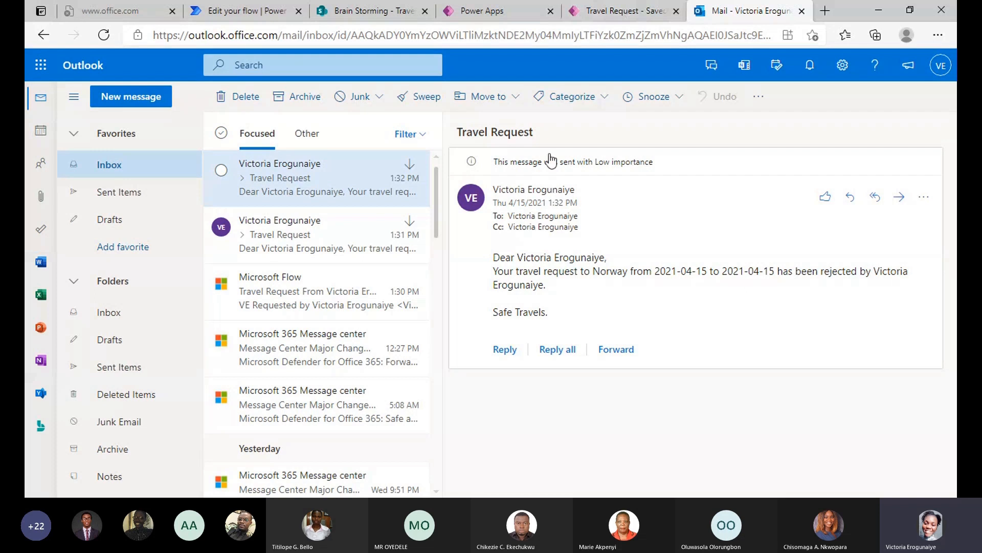
{"action": "left_click", "coordinate": [327, 248]}
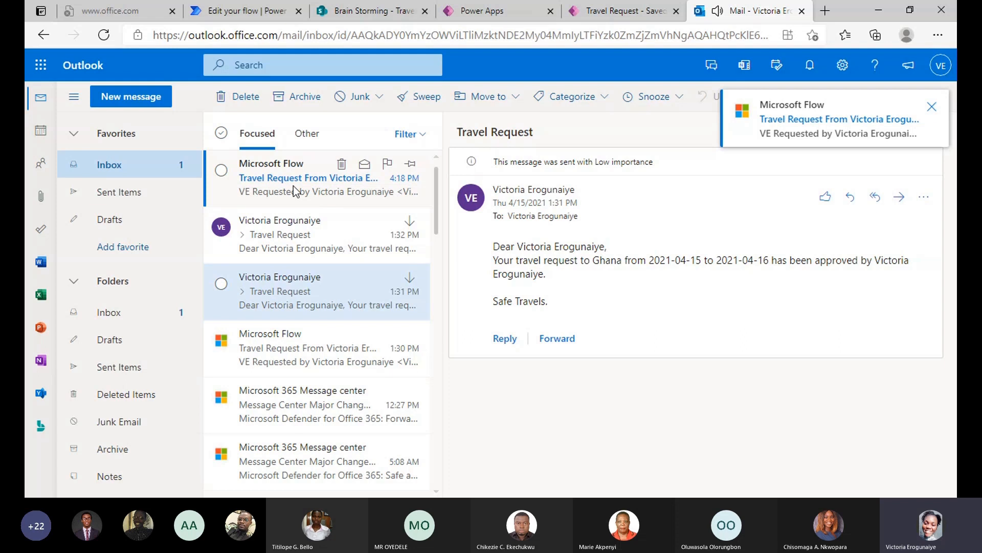
Open the new Microsoft Flow approval email for the Norway trip and approve the request without a comment.
{"action": "left_click", "coordinate": [295, 189]}
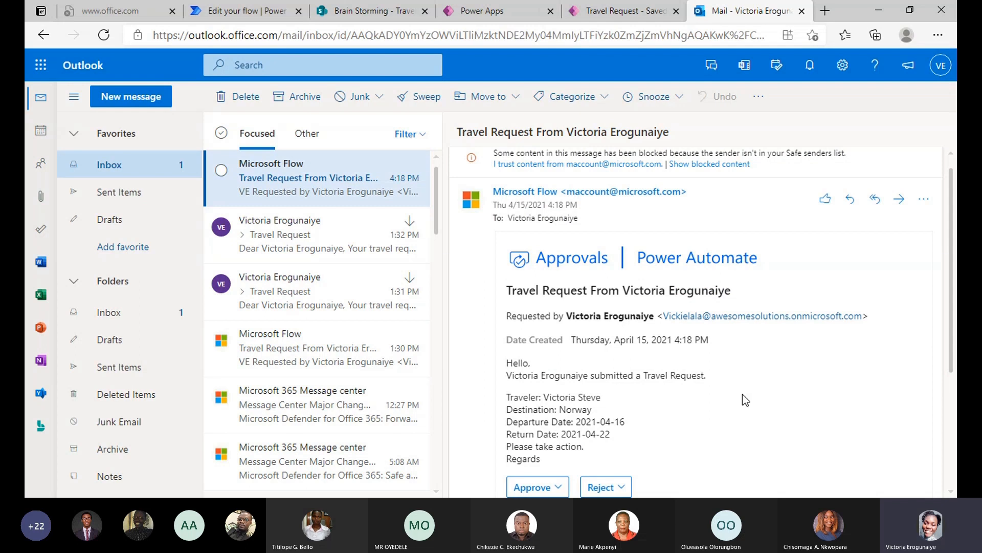
{"action": "left_click_drag", "start_coordinate": [950, 361], "coordinate": [945, 410]}
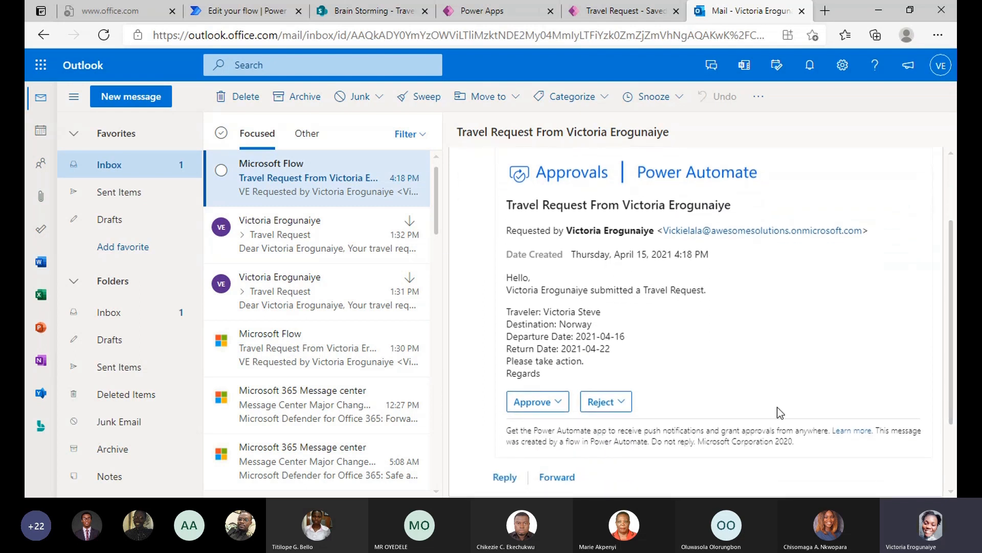
{"action": "left_click", "coordinate": [537, 405]}
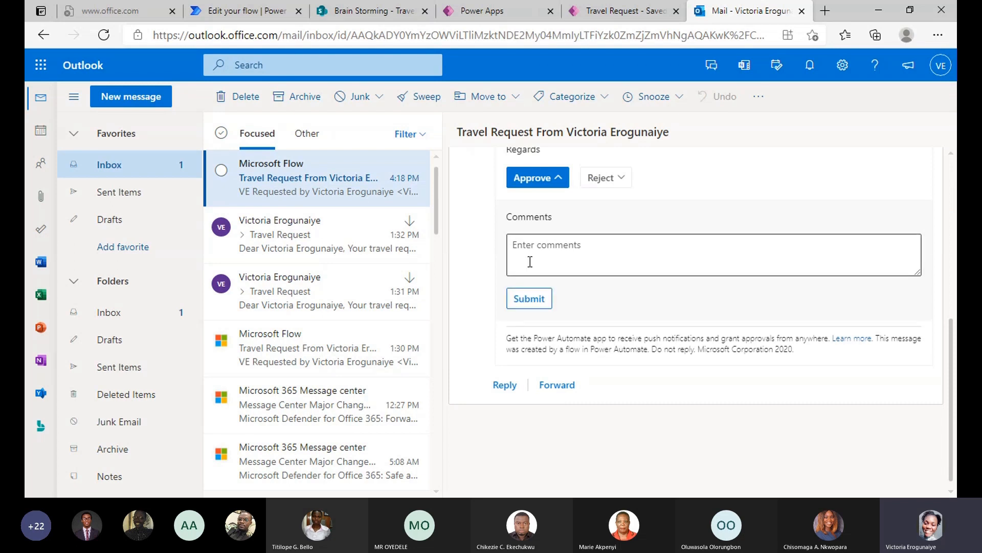
{"action": "left_click", "coordinate": [527, 300]}
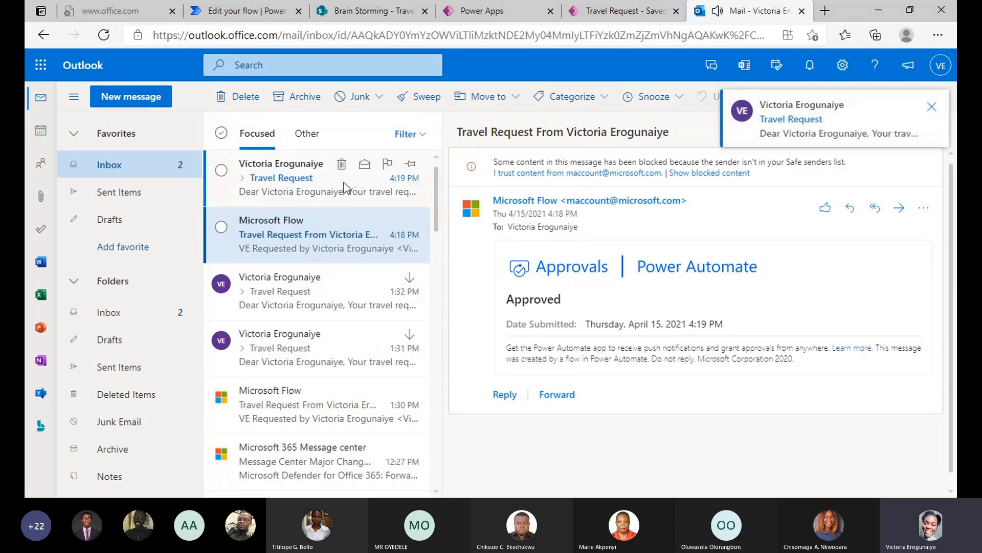
Read the new Travel Request notification email and compare it with the Microsoft Flow approval message.
{"action": "left_click", "coordinate": [328, 188]}
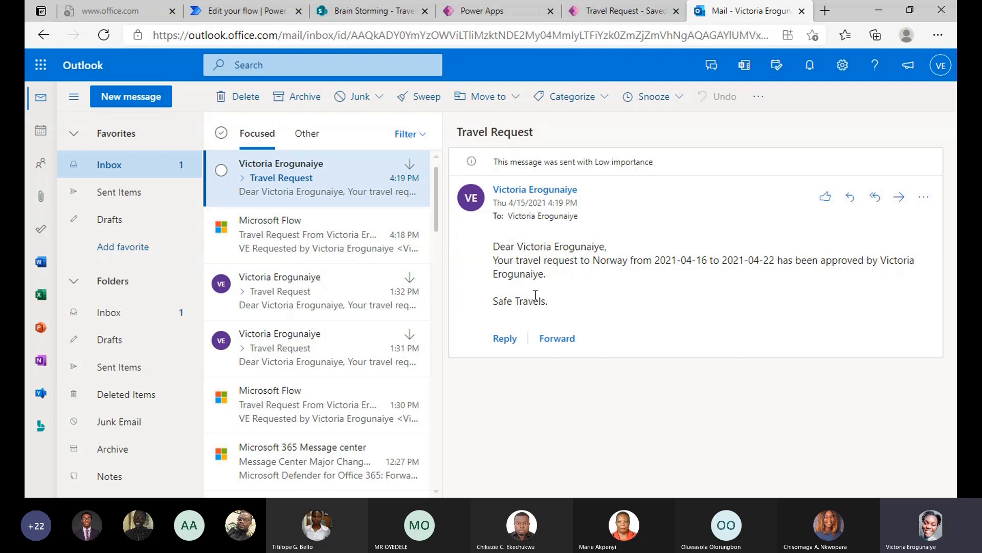
{"action": "left_click", "coordinate": [329, 187]}
{"action": "left_click", "coordinate": [312, 238]}
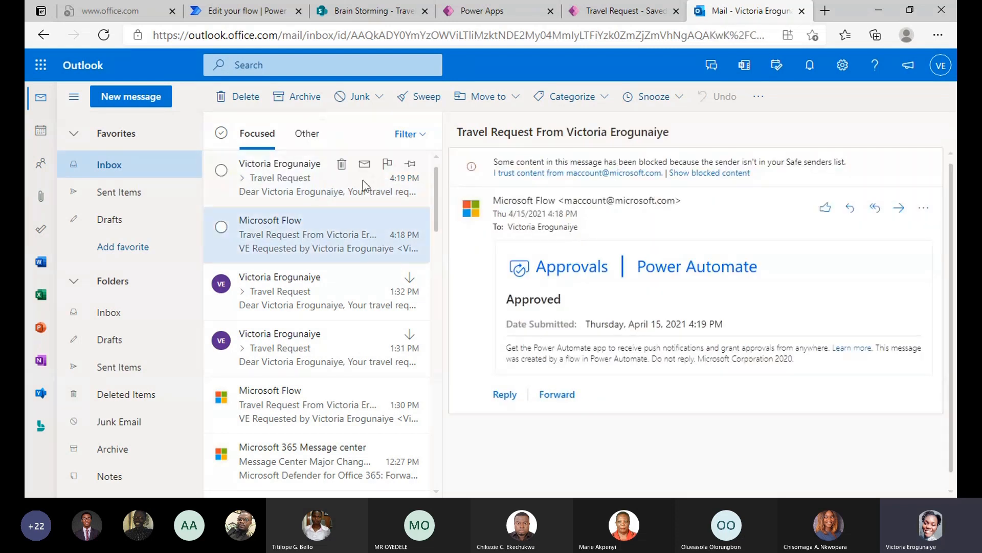
{"action": "left_click", "coordinate": [314, 192]}
{"action": "left_click", "coordinate": [299, 232]}
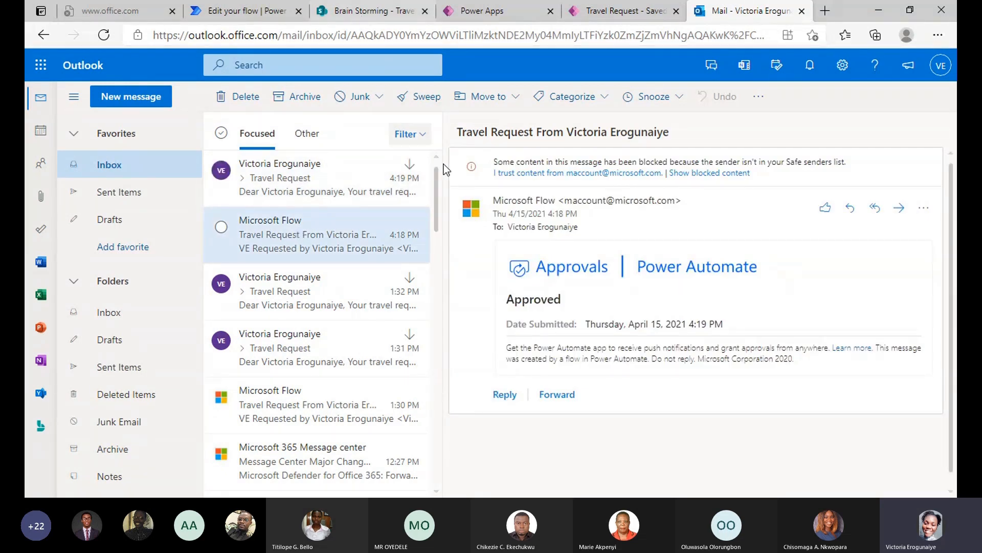
Switch to the SharePoint Travel Request list and examine its entries and columns.
{"action": "left_click", "coordinate": [368, 13]}
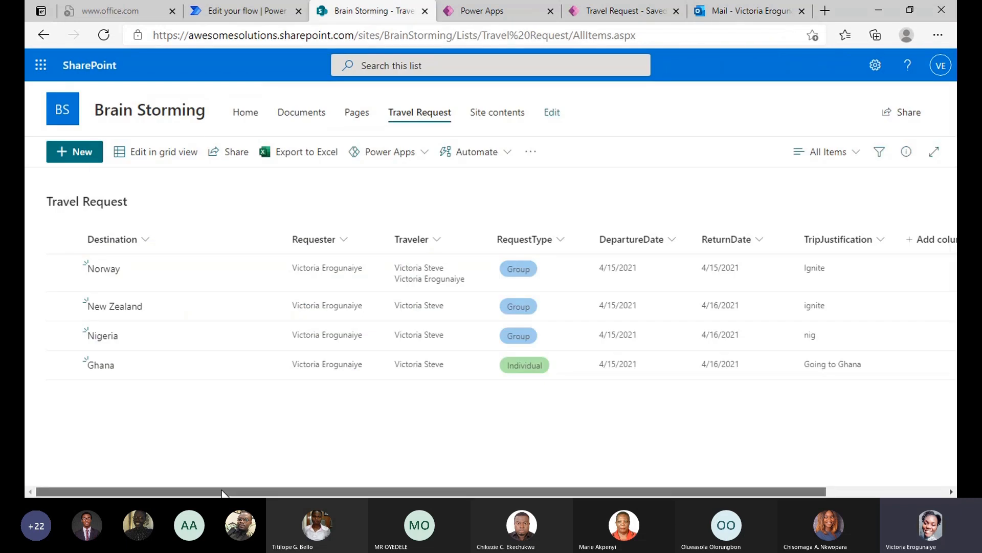
{"action": "mouse_move", "coordinate": [223, 492]}
{"action": "left_mouse_down"}
{"action": "mouse_move", "coordinate": [327, 493]}
{"action": "mouse_move", "coordinate": [209, 495]}
{"action": "left_mouse_up"}
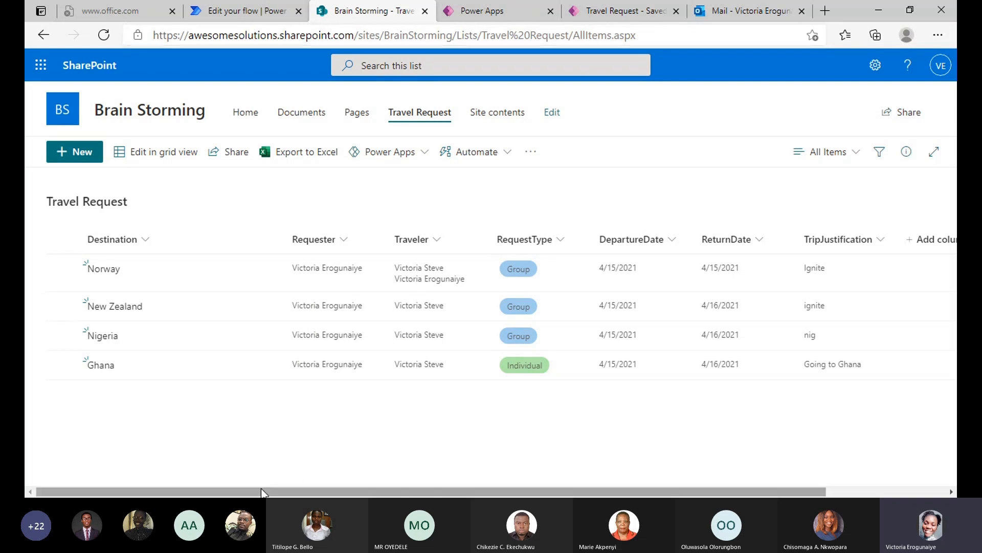
{"action": "mouse_move", "coordinate": [261, 491]}
{"action": "left_mouse_down"}
{"action": "mouse_move", "coordinate": [300, 487]}
{"action": "mouse_move", "coordinate": [280, 490]}
{"action": "left_mouse_up"}
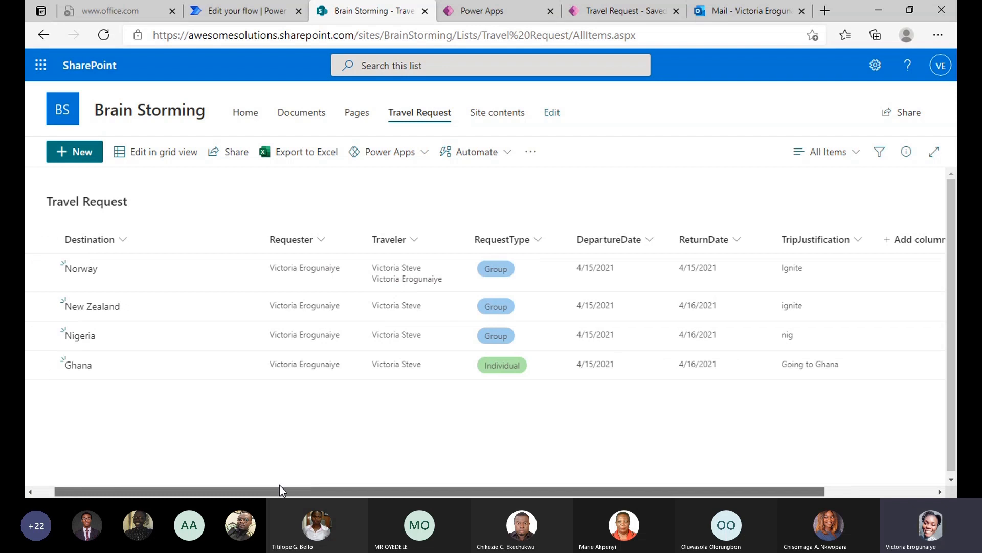
Go to the Brain Storming site's home page by removing the list path from the page address.
{"action": "left_click_drag", "start_coordinate": [636, 35], "coordinate": [456, 33]}
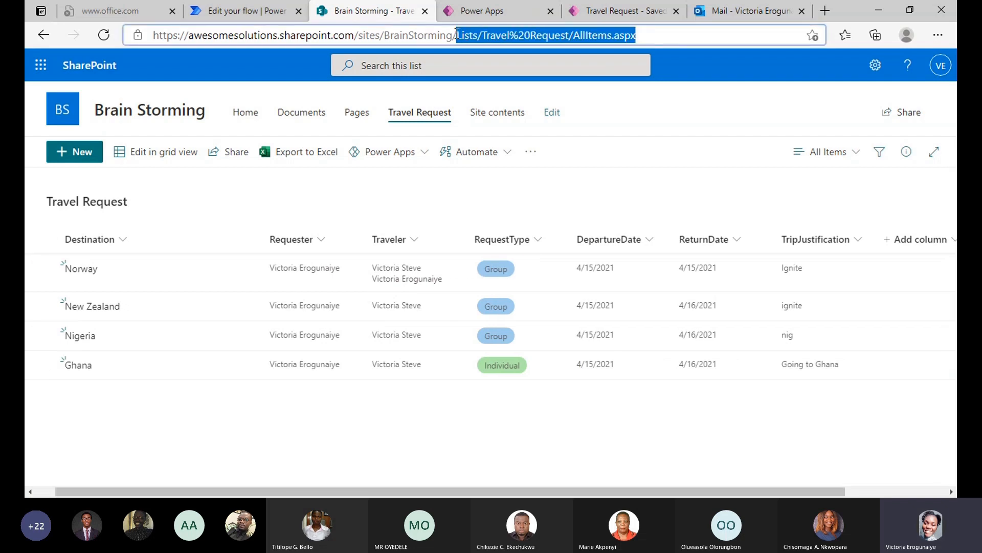
{"action": "key", "text": "BackSpace"}
{"action": "key", "text": "Return"}
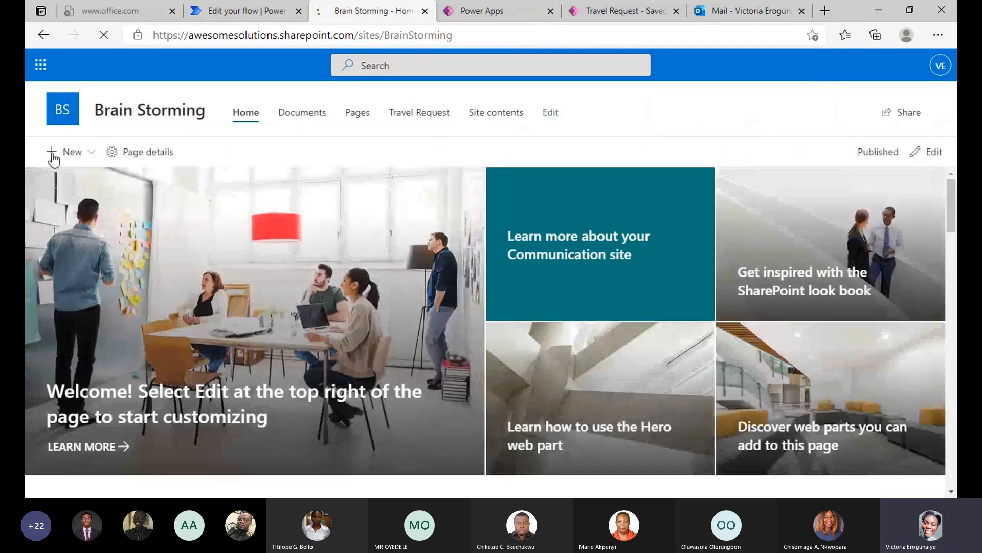
Create a blank list named Travel Request Demo on the Brain Storming site, without a description and shown in the site navigation.
{"action": "left_click", "coordinate": [61, 156]}
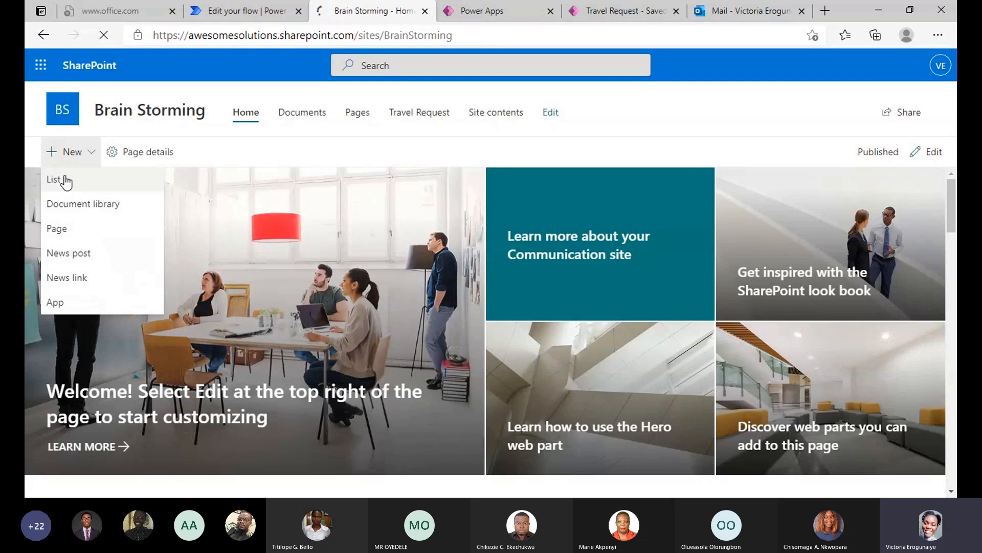
{"action": "left_click", "coordinate": [65, 179]}
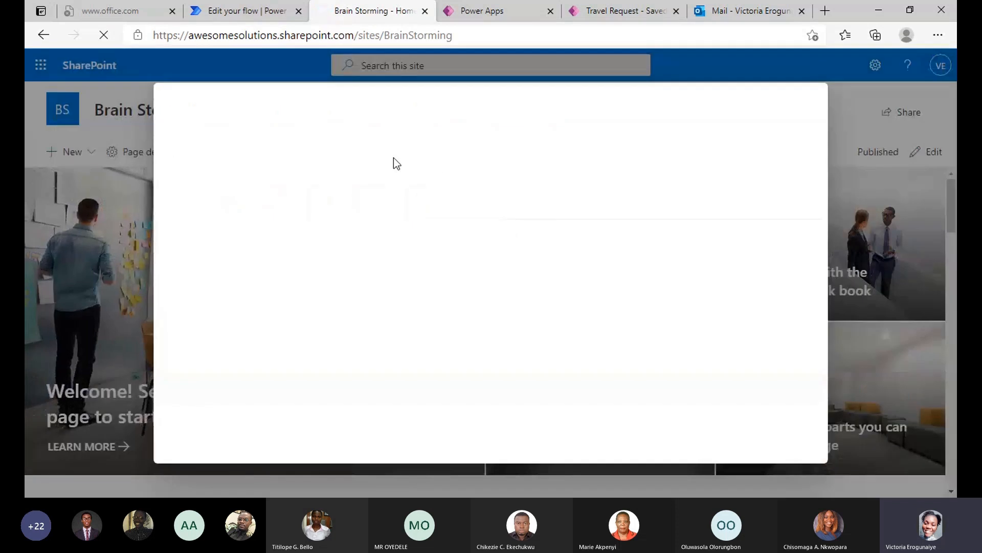
{"action": "left_click", "coordinate": [217, 182]}
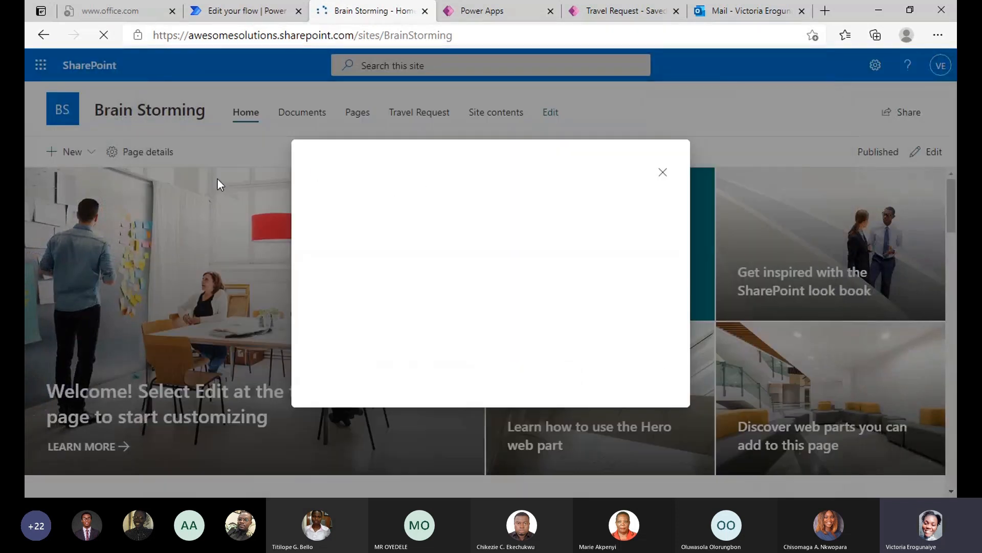
{"action": "left_click", "coordinate": [436, 188]}
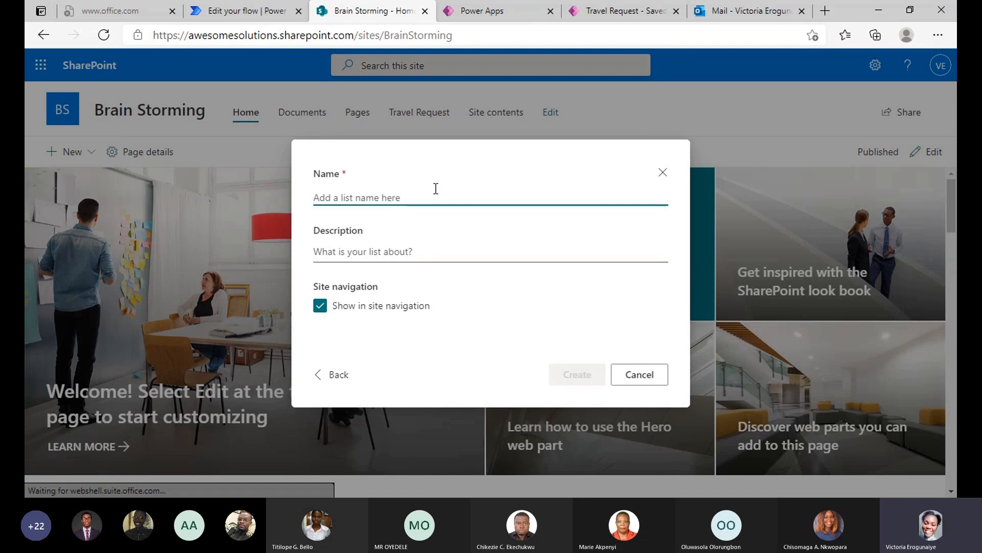
{"action": "type", "text": "Trav"}
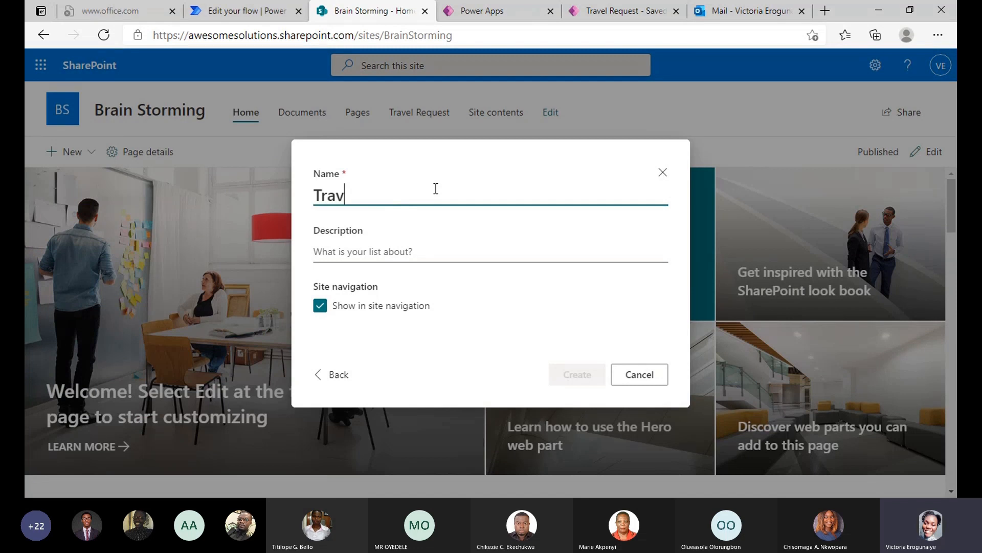
{"action": "type", "text": "el Request v"}
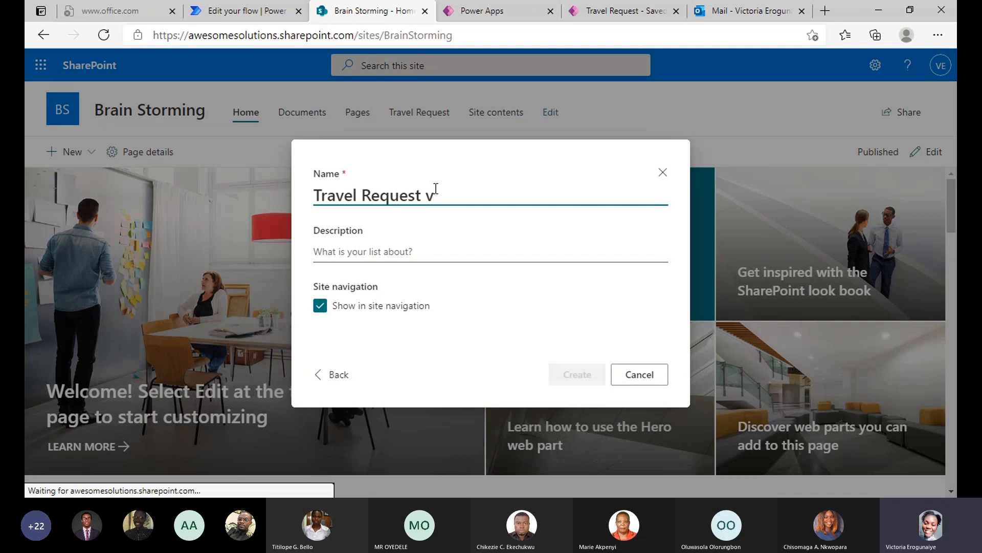
{"action": "key", "text": "BackSpace"}
{"action": "type", "text": "Dem"}
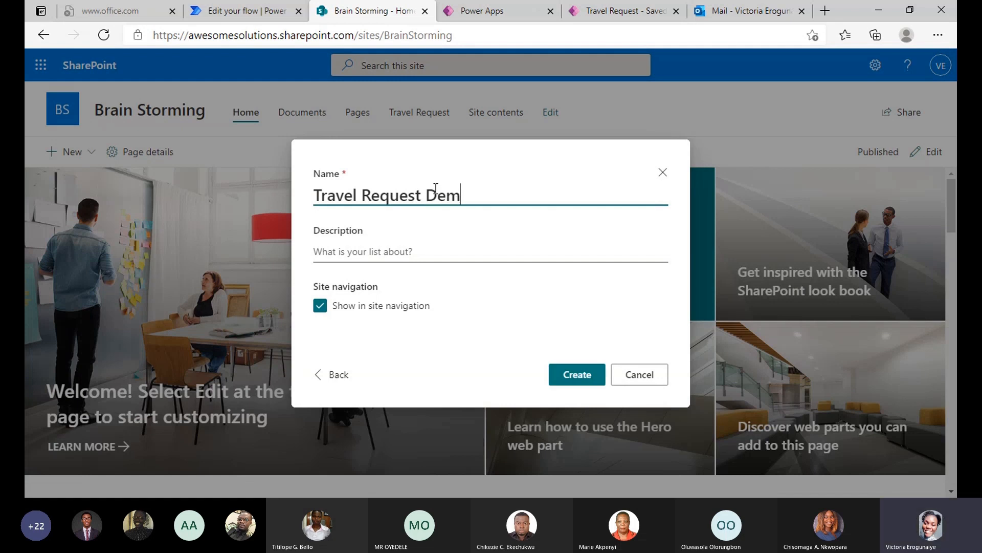
{"action": "type", "text": "o"}
{"action": "left_click", "coordinate": [419, 253]}
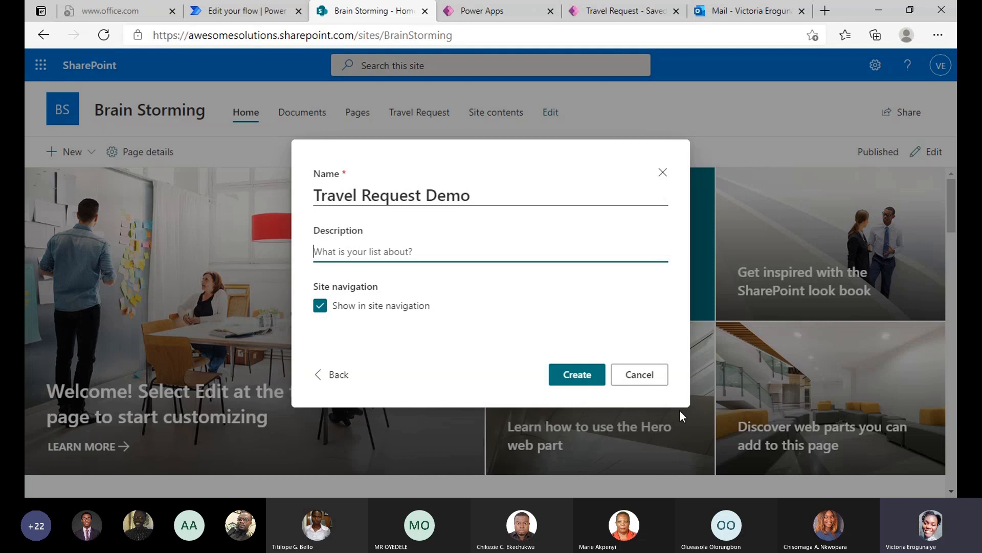
{"action": "left_click", "coordinate": [561, 377]}
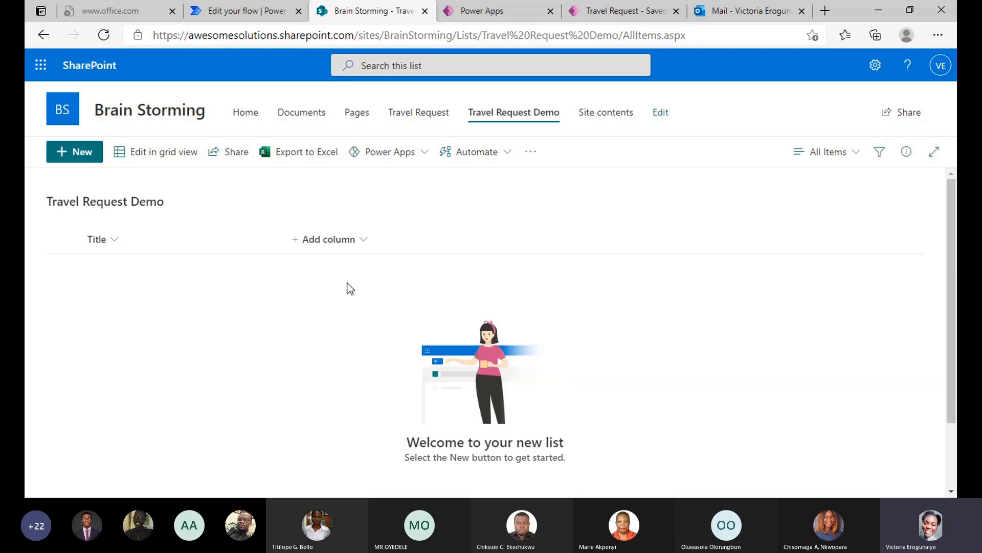
Add a Person column named Requester to the Travel Request Demo list.
{"action": "left_click", "coordinate": [342, 243]}
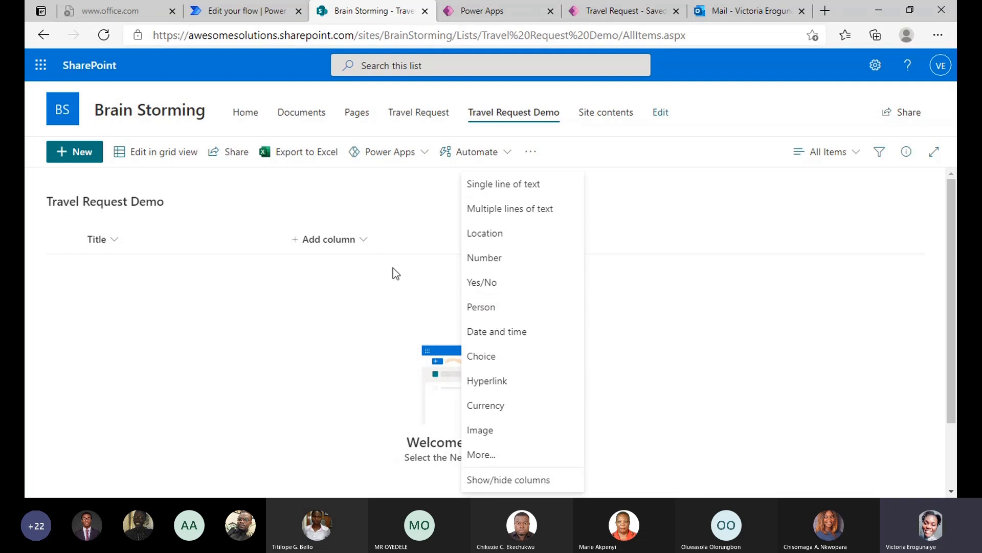
{"action": "left_click", "coordinate": [496, 308]}
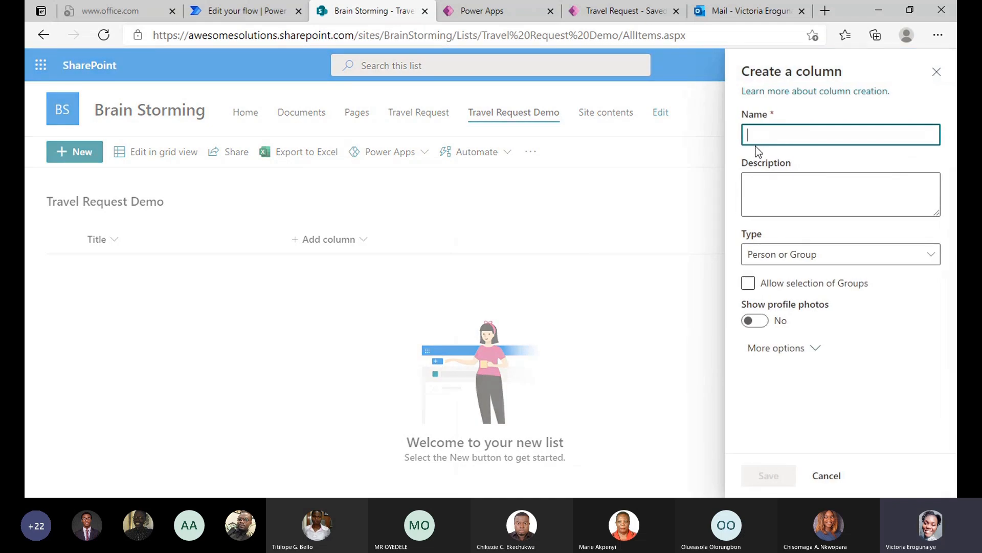
{"action": "type", "text": "Requester"}
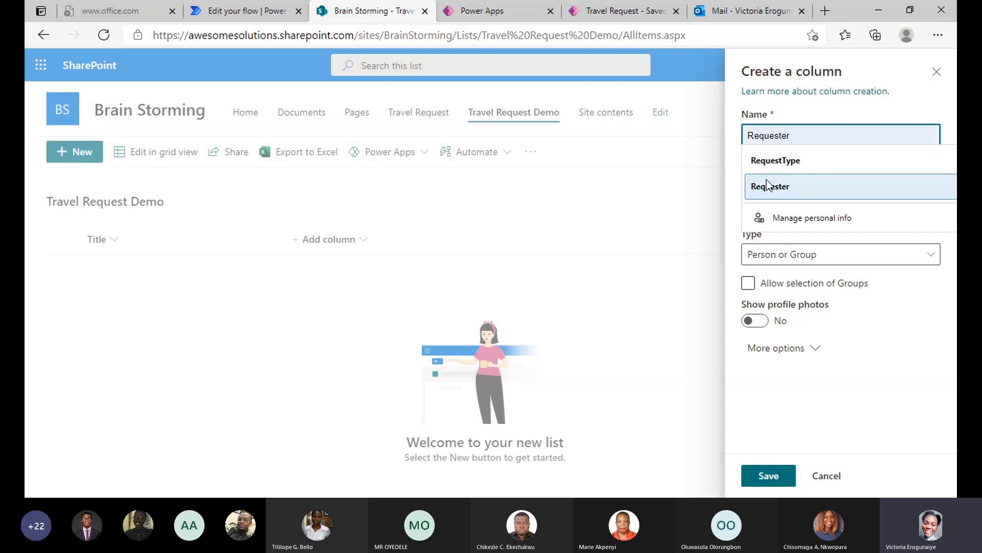
{"action": "left_click", "coordinate": [770, 186]}
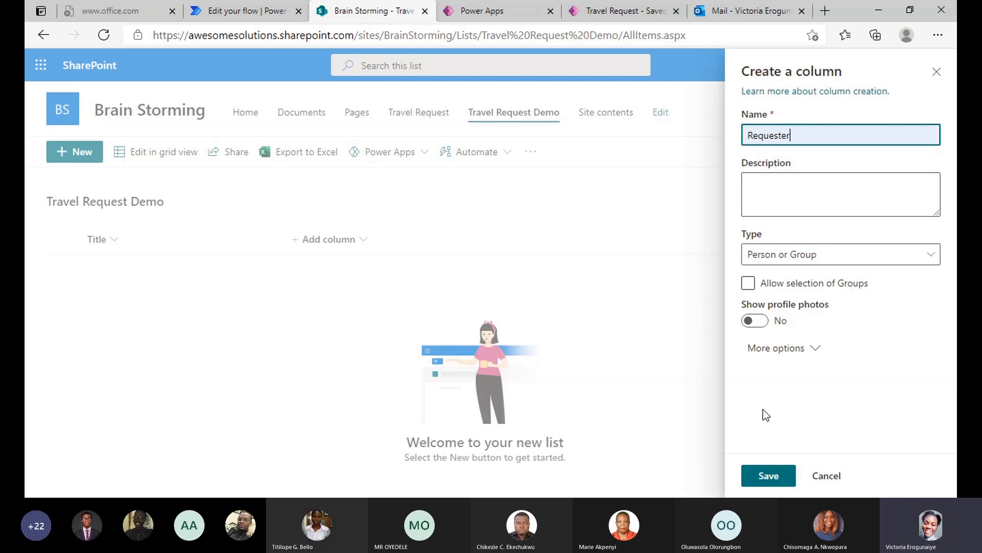
{"action": "left_click", "coordinate": [768, 477]}
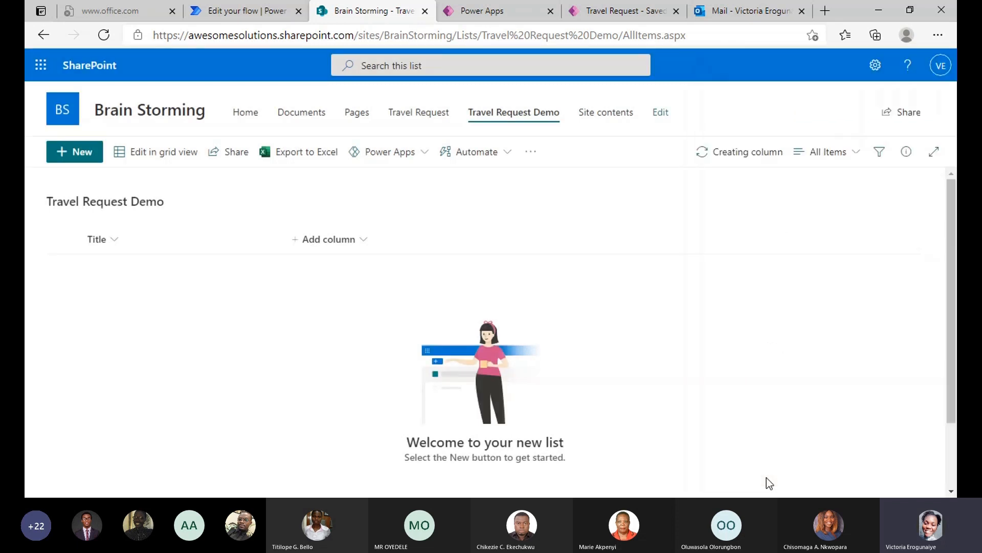
Add a Date and time column named DepartureDate to the list, with no time included.
{"action": "left_click", "coordinate": [431, 243]}
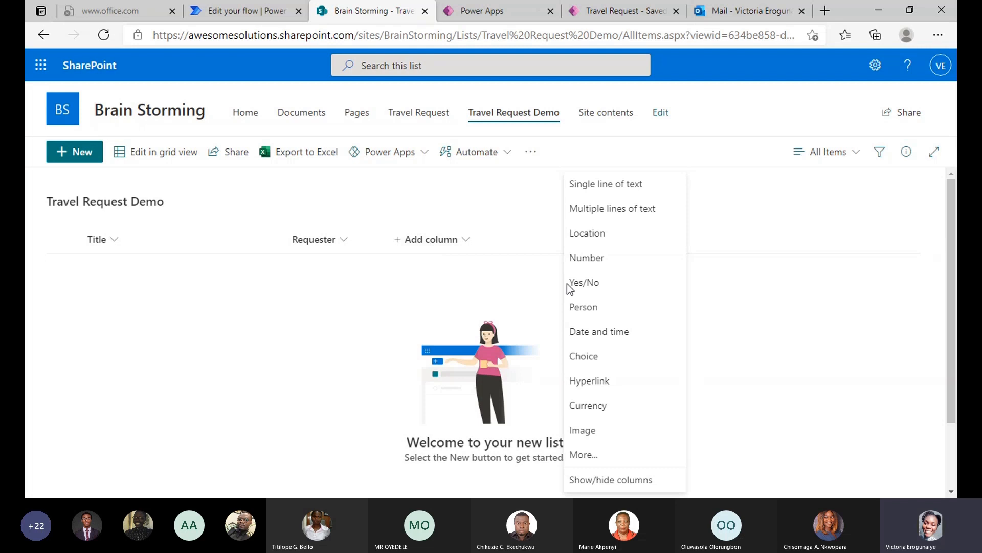
{"action": "left_click", "coordinate": [608, 339]}
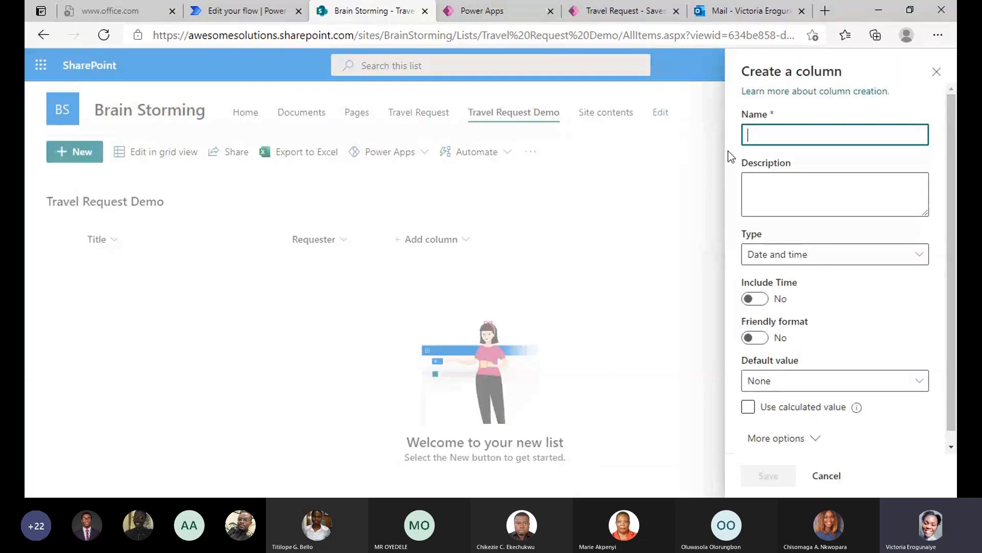
{"action": "type", "text": "Departu"}
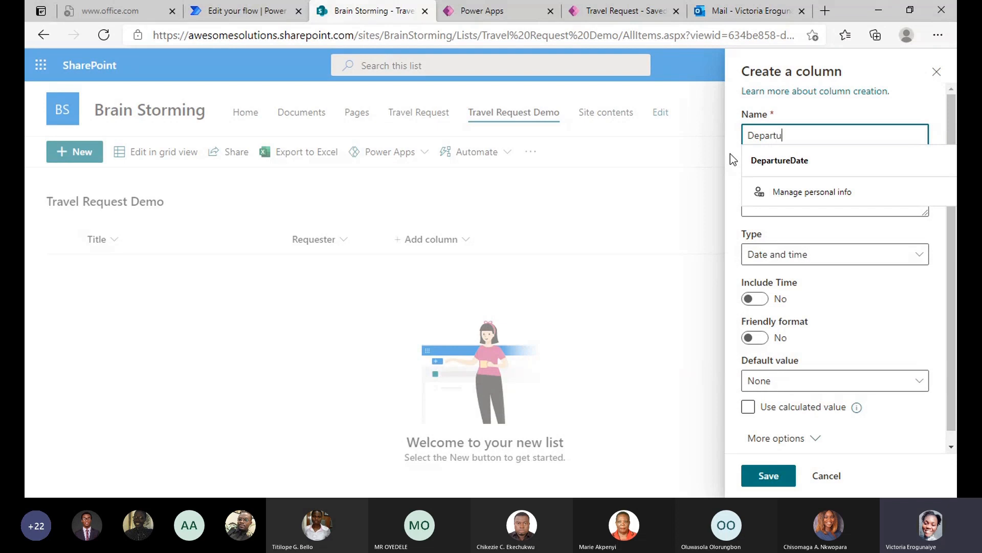
{"action": "type", "text": "re"}
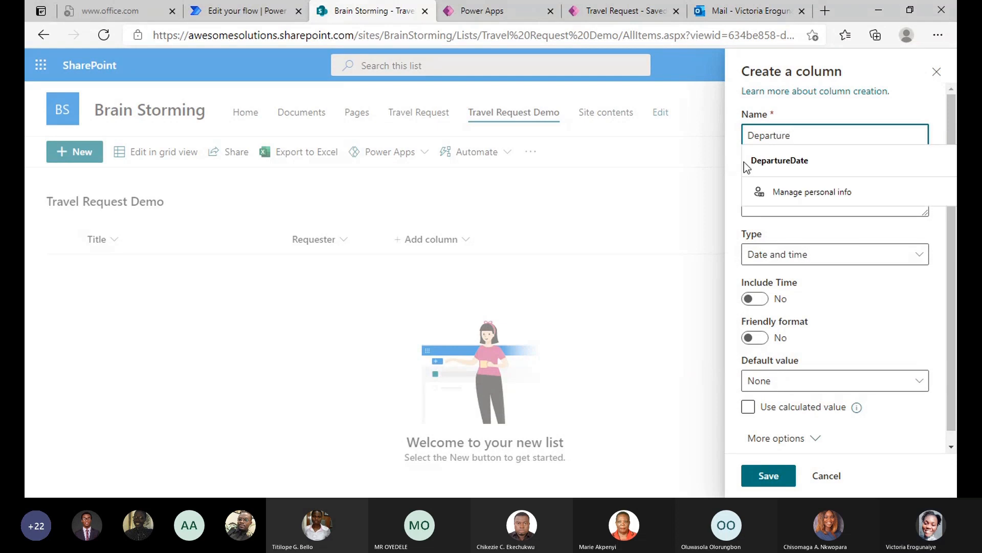
{"action": "left_click", "coordinate": [747, 163]}
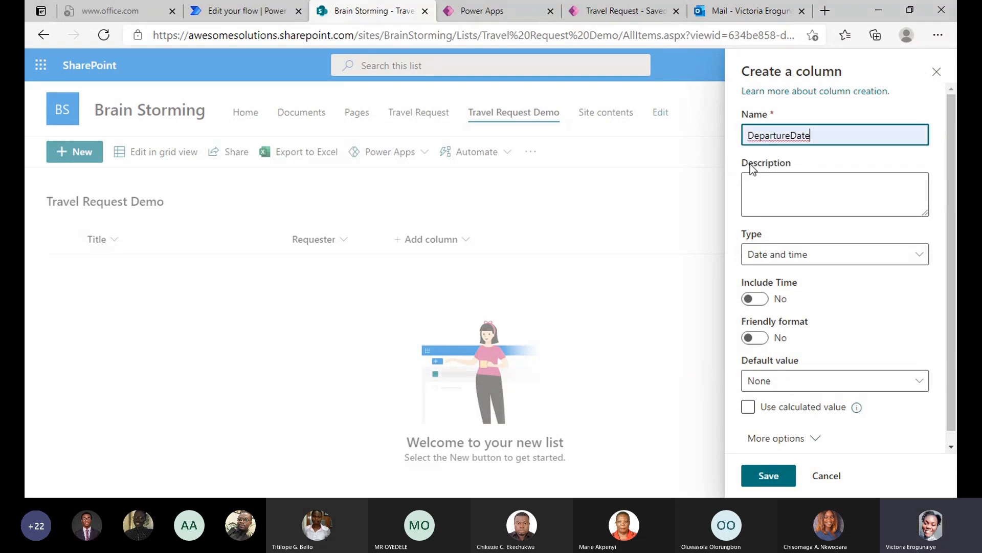
{"action": "left_click", "coordinate": [783, 476]}
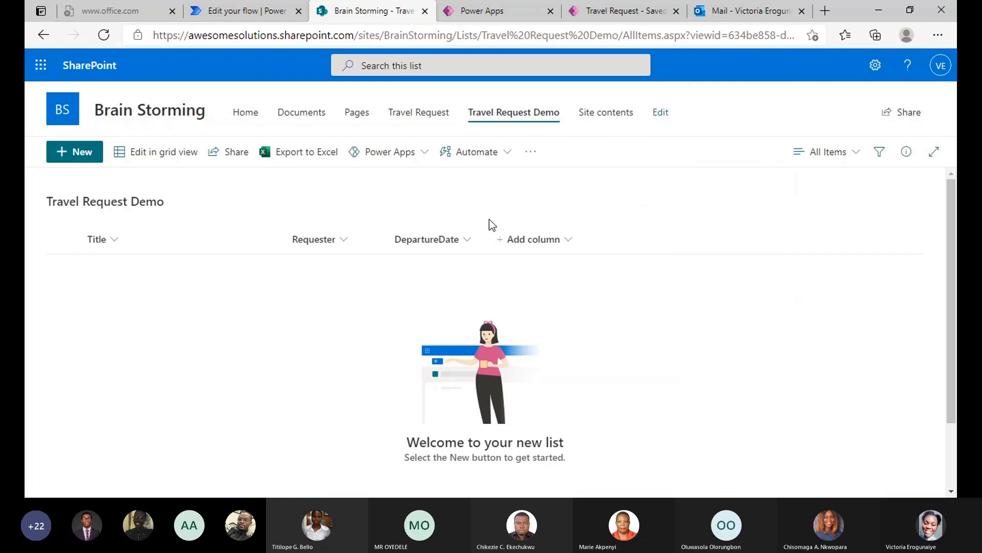
Add a Date and time column named ReturnDate, written without a space, to the list.
{"action": "left_click", "coordinate": [537, 239]}
{"action": "left_click", "coordinate": [712, 333]}
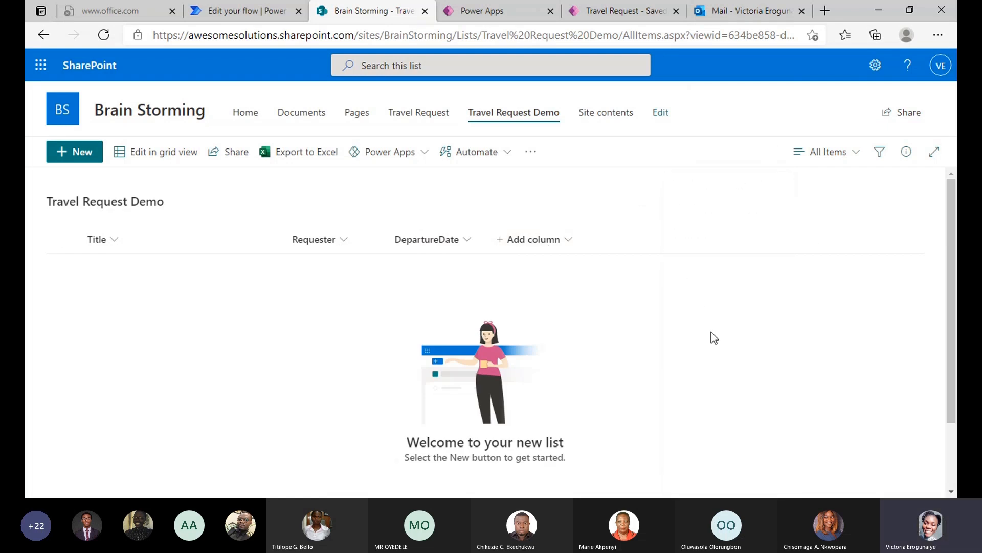
{"action": "type", "text": "Re"}
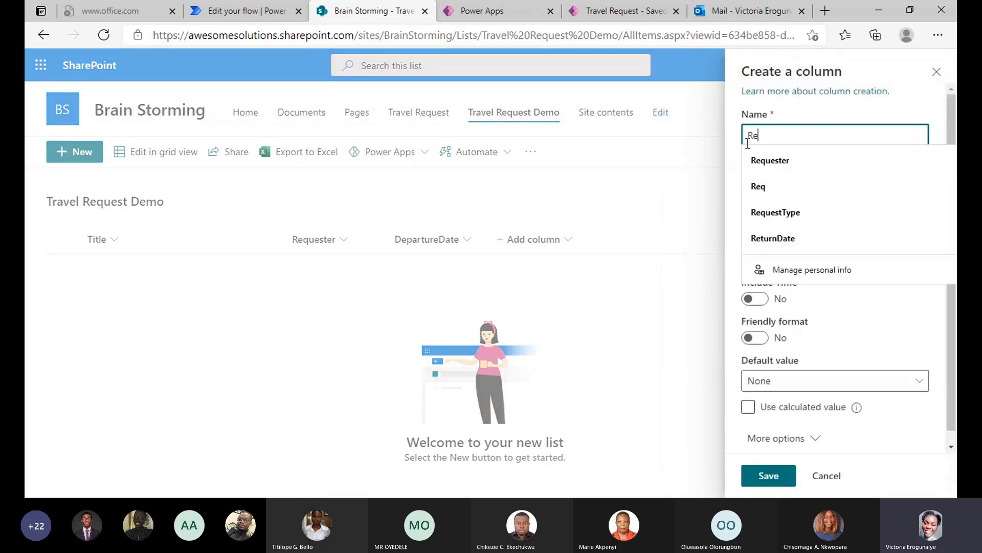
{"action": "type", "text": "turn Date"}
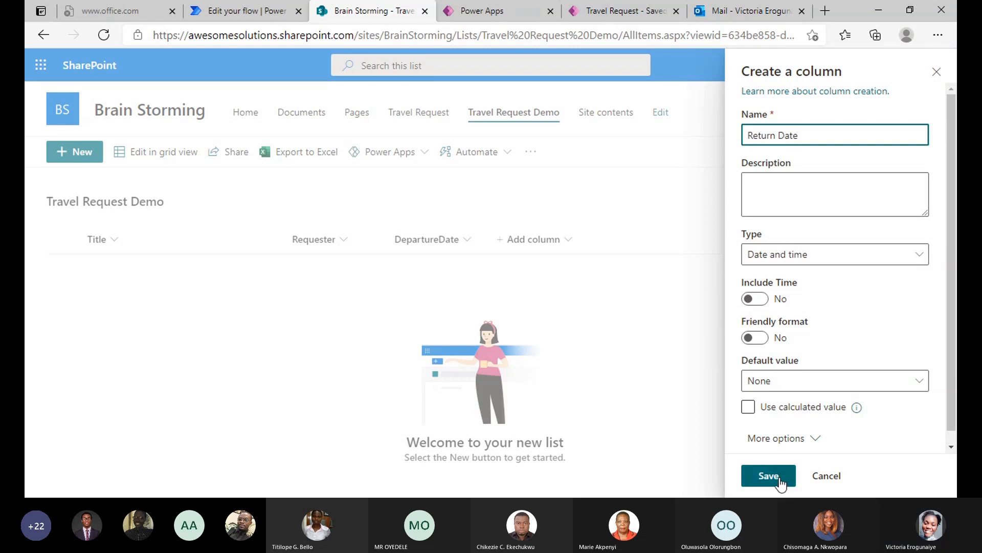
{"action": "left_click", "coordinate": [778, 135]}
{"action": "key", "text": "BackSpace"}
{"action": "left_click", "coordinate": [772, 476]}
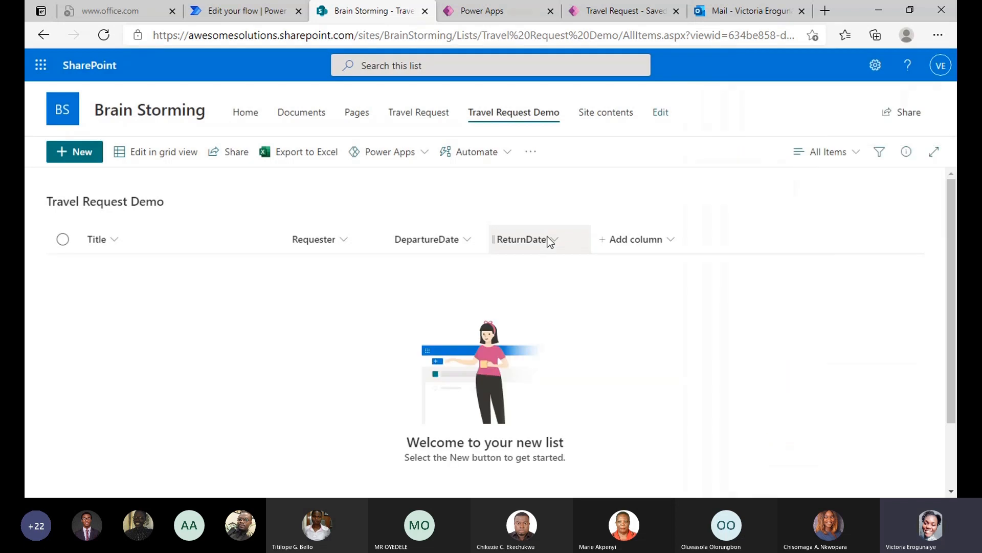
Add a Person column named LineManager to the Travel Request Demo list.
{"action": "left_click", "coordinate": [665, 240]}
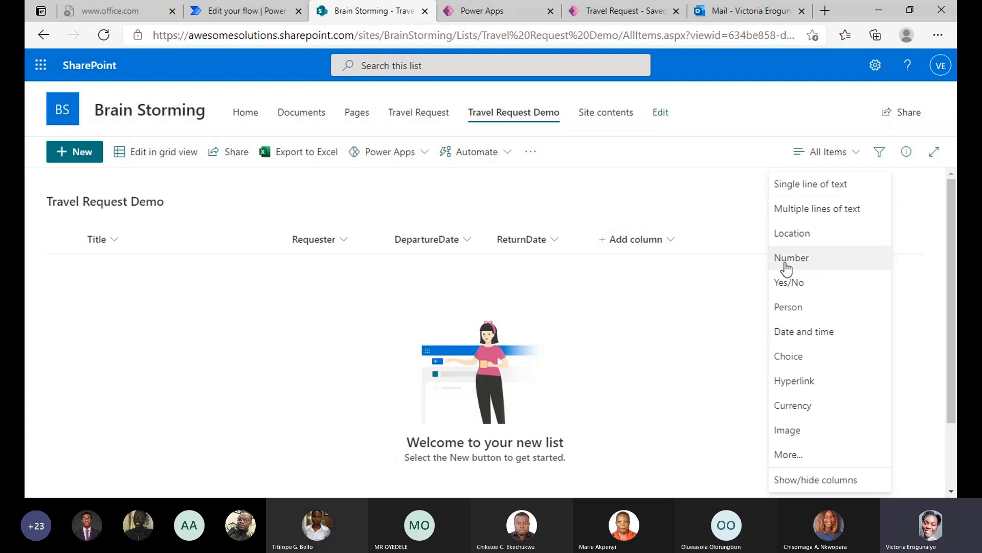
{"action": "left_click", "coordinate": [805, 307]}
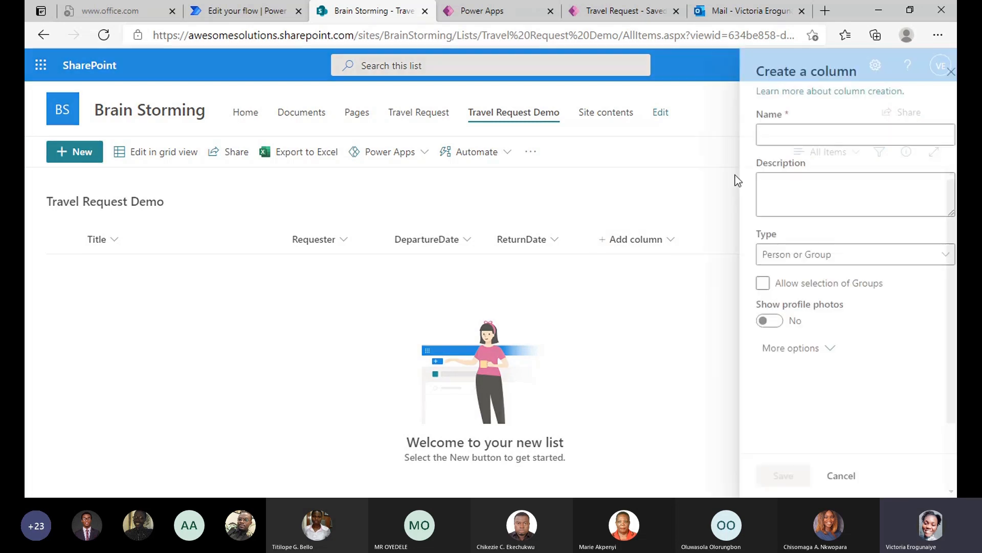
{"action": "type", "text": "Line"}
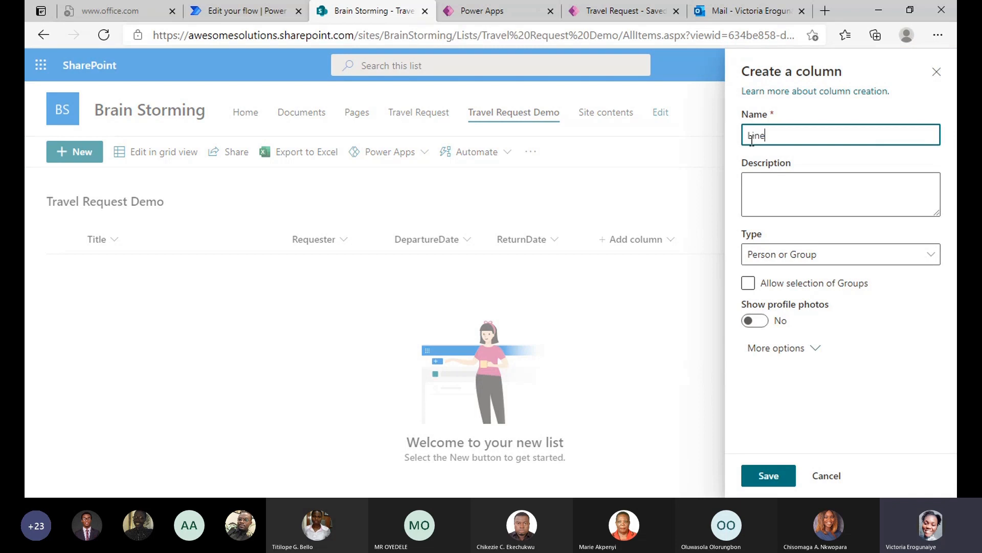
{"action": "type", "text": "Mnage"}
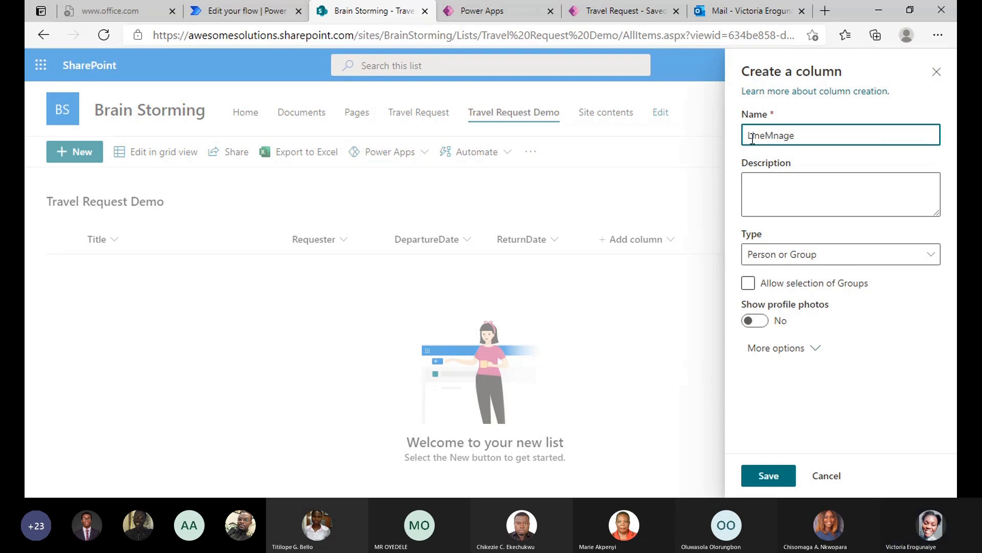
{"action": "key", "text": "BackSpace"}
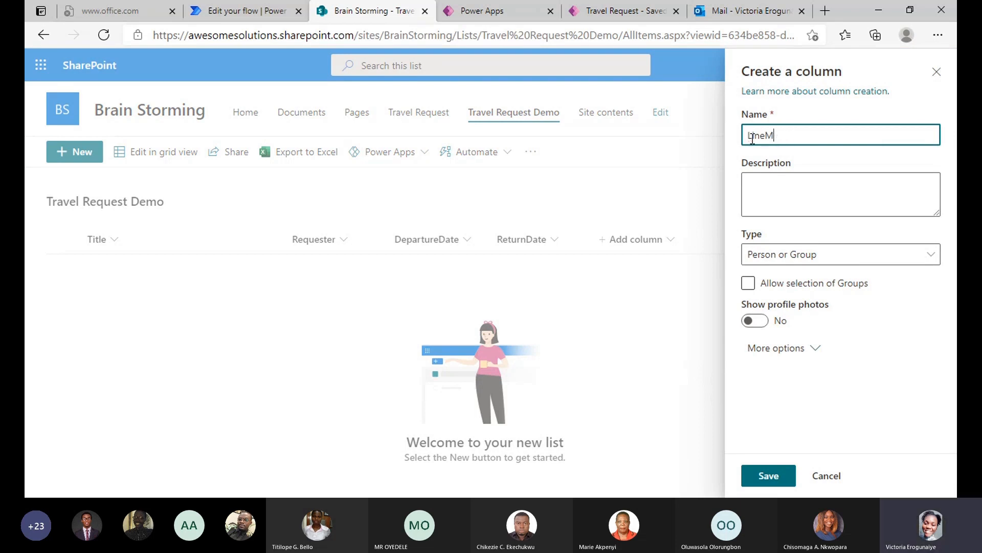
{"action": "type", "text": "anag"}
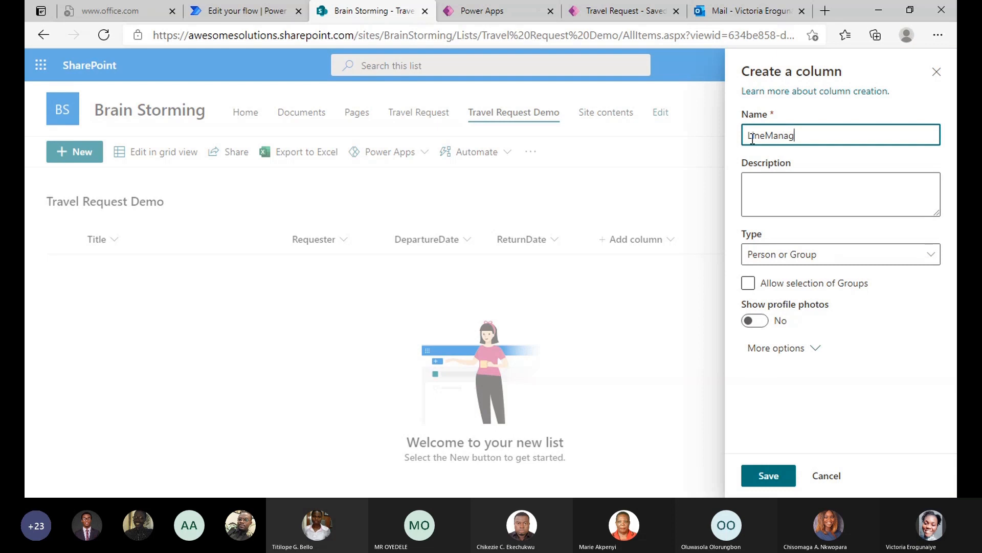
{"action": "type", "text": "er"}
{"action": "left_click", "coordinate": [754, 474]}
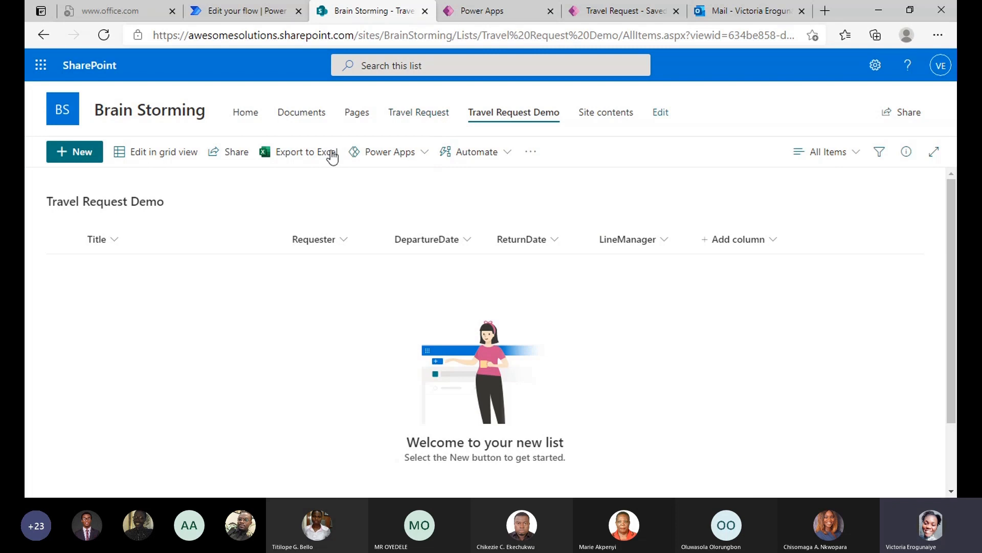
Switch to the Power Apps maker site (make.powerapps.com) in a new browser tab and show its options for creating an app.
{"action": "left_click", "coordinate": [825, 10]}
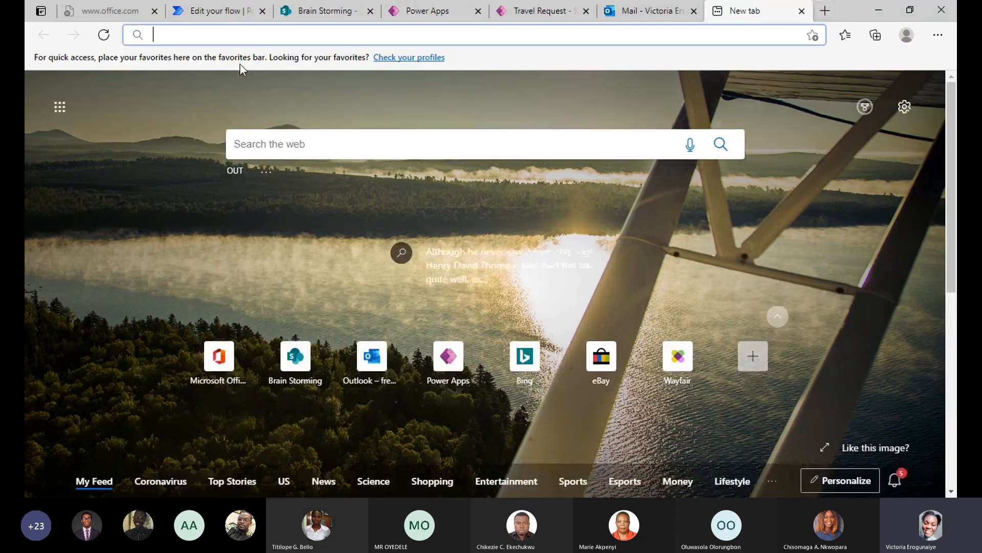
{"action": "type", "text": "powerr"}
{"action": "key", "text": "BackSpace"}
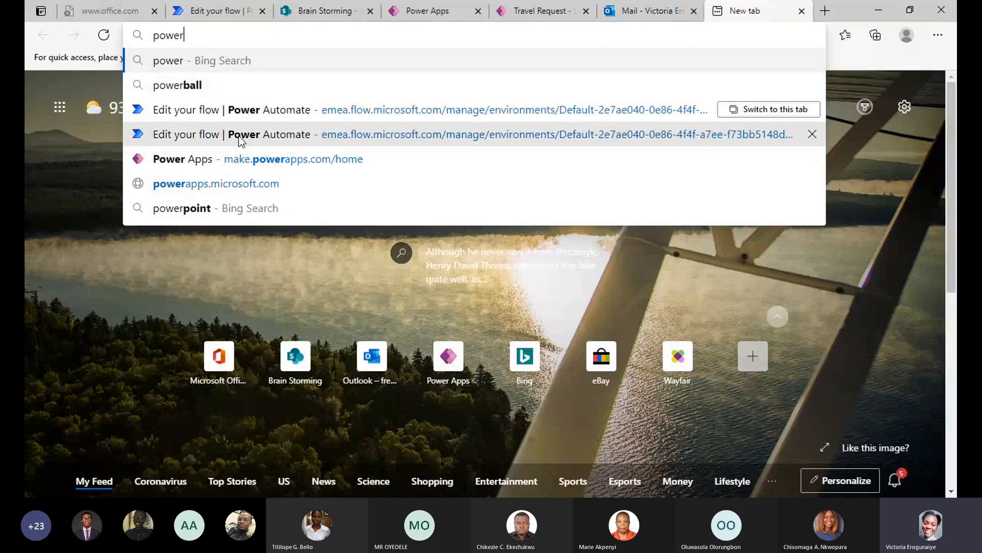
{"action": "left_click", "coordinate": [252, 161]}
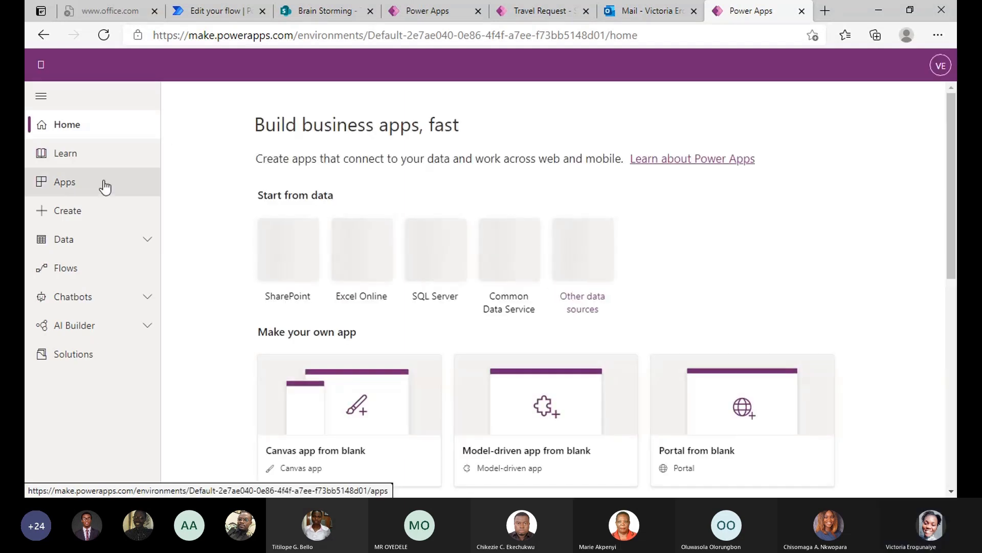
{"action": "left_click", "coordinate": [84, 217]}
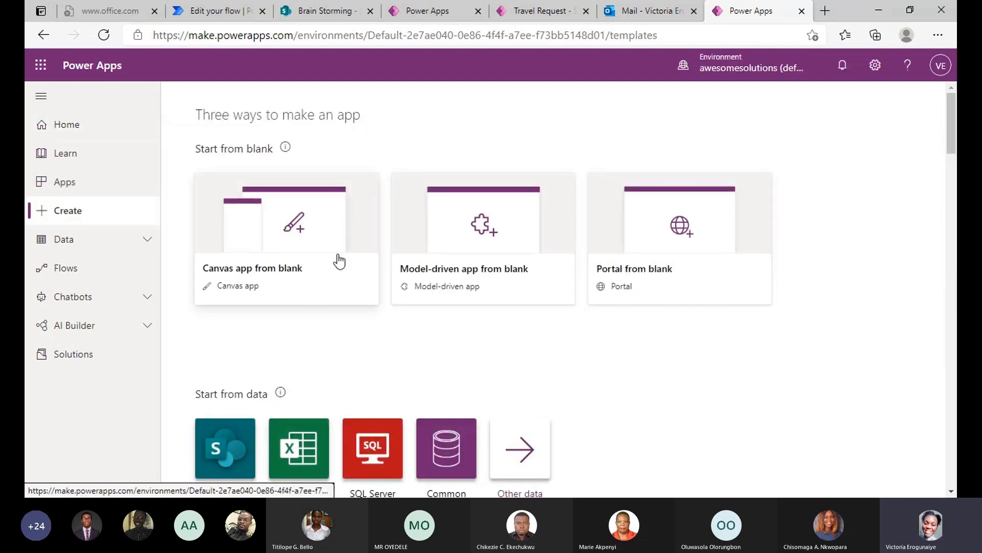
Create a blank canvas app named Travel Request Demo in Tablet format.
{"action": "left_click", "coordinate": [266, 225]}
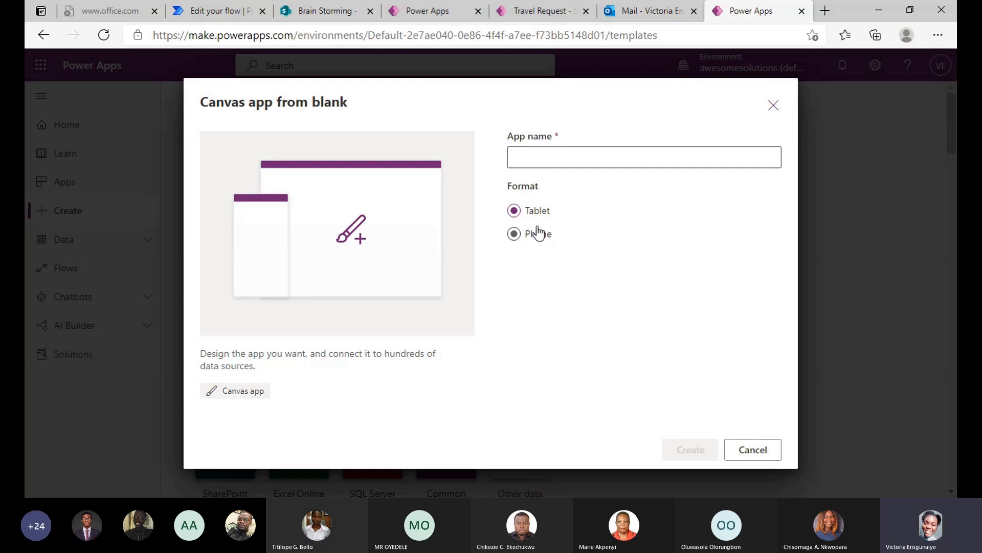
{"action": "left_click", "coordinate": [541, 160]}
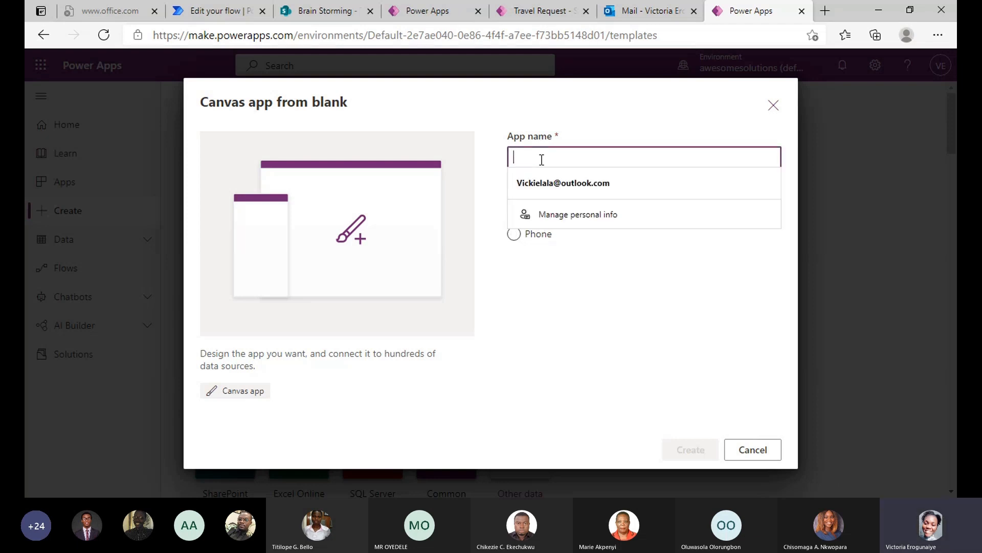
{"action": "type", "text": "Tra"}
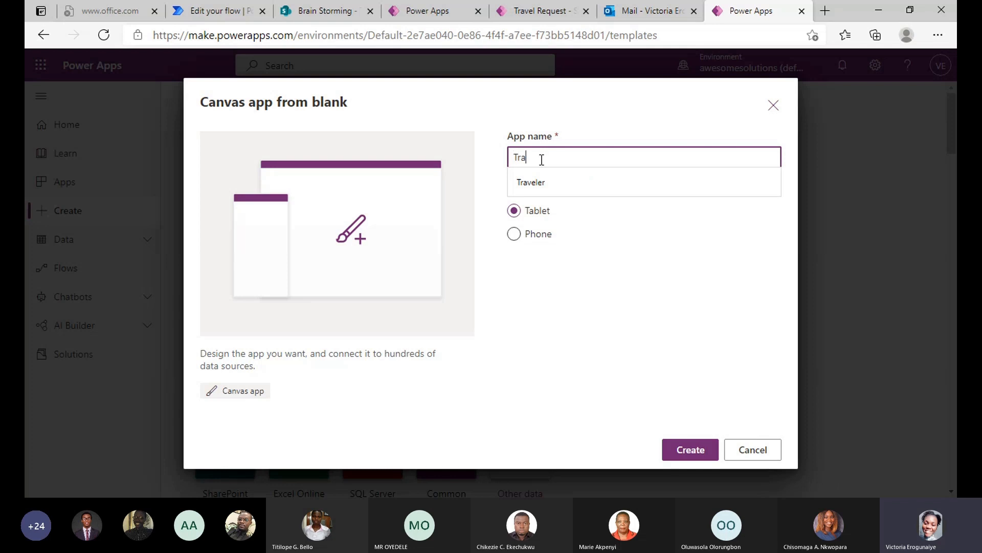
{"action": "type", "text": "vel"}
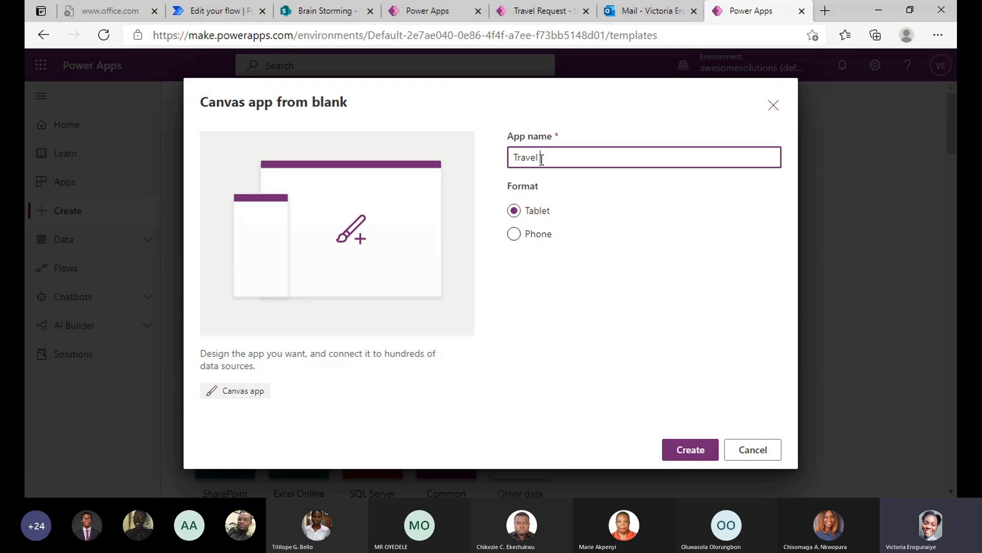
{"action": "type", "text": "quest Demo"}
{"action": "left_click", "coordinate": [700, 451]}
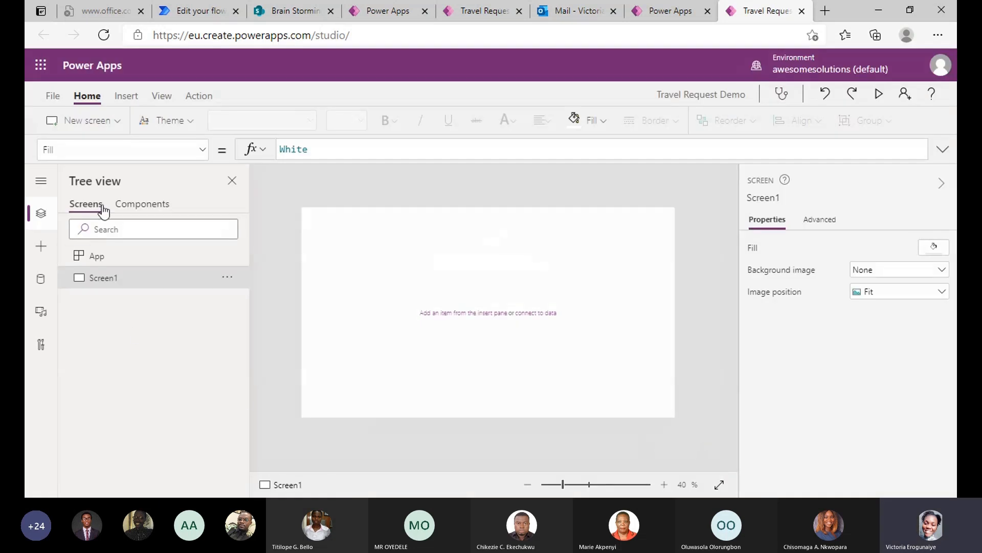
Search the app's data sources for "sharepoi" and choose the existing SharePoint connection.
{"action": "left_click", "coordinate": [40, 280]}
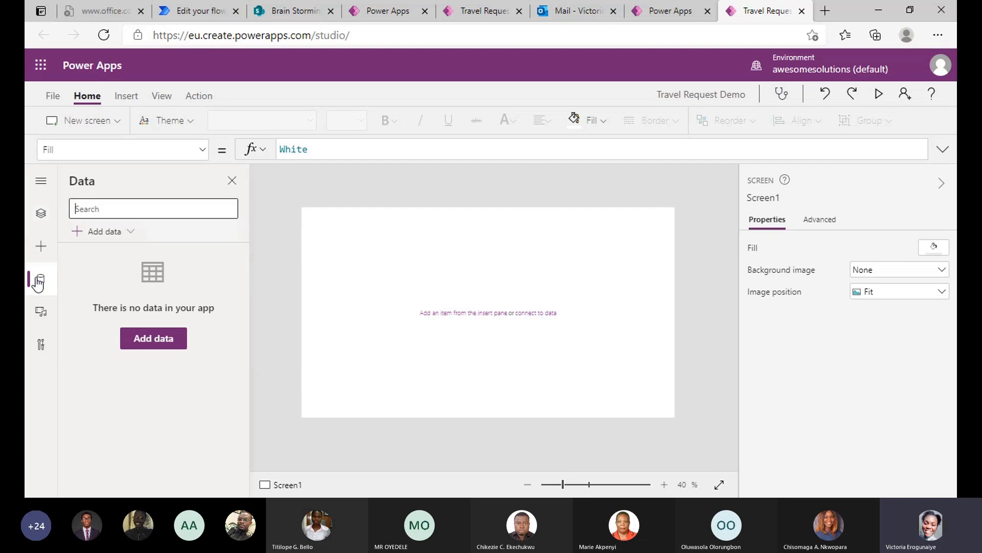
{"action": "left_click", "coordinate": [153, 344]}
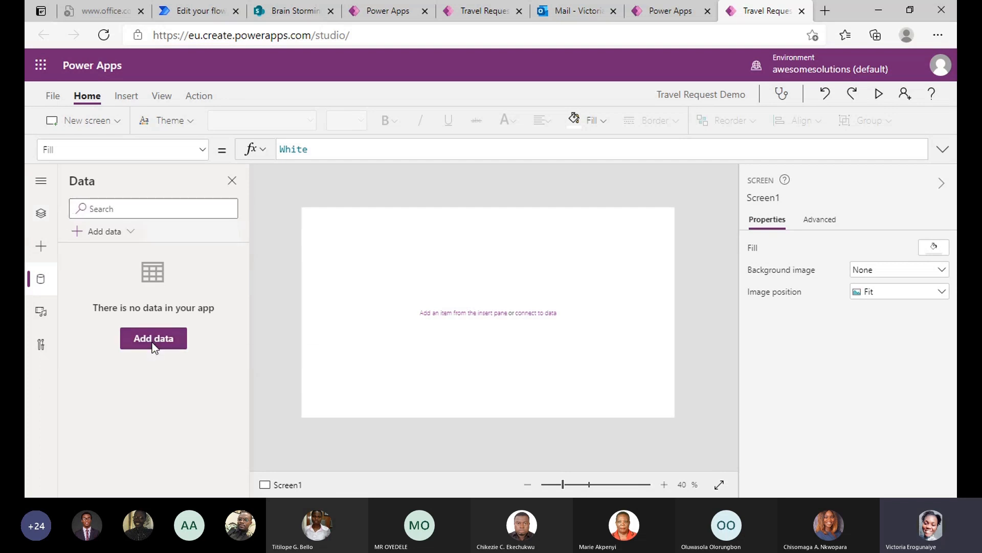
{"action": "scroll", "coordinate": [225, 397], "scroll_direction": "down", "scroll_amount": 3}
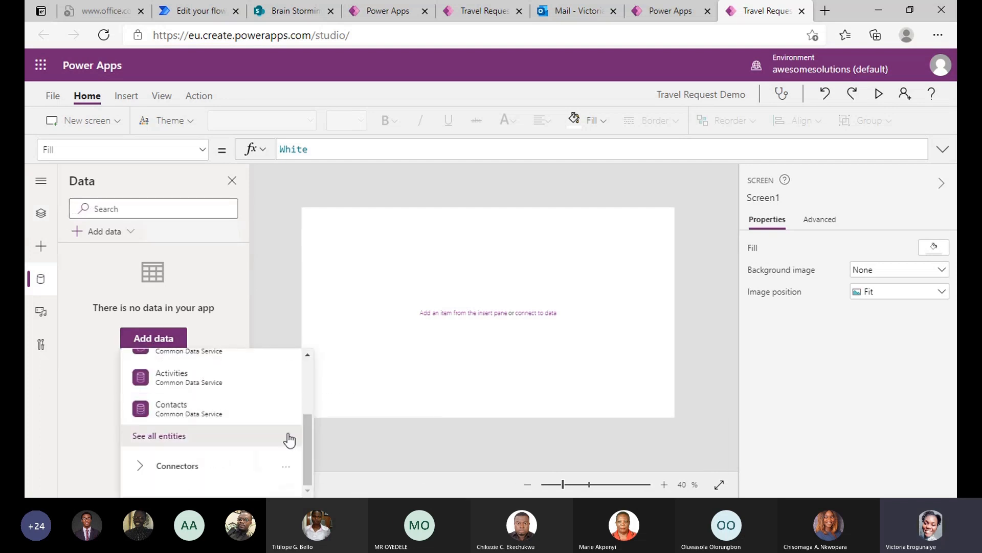
{"action": "left_click", "coordinate": [286, 368]}
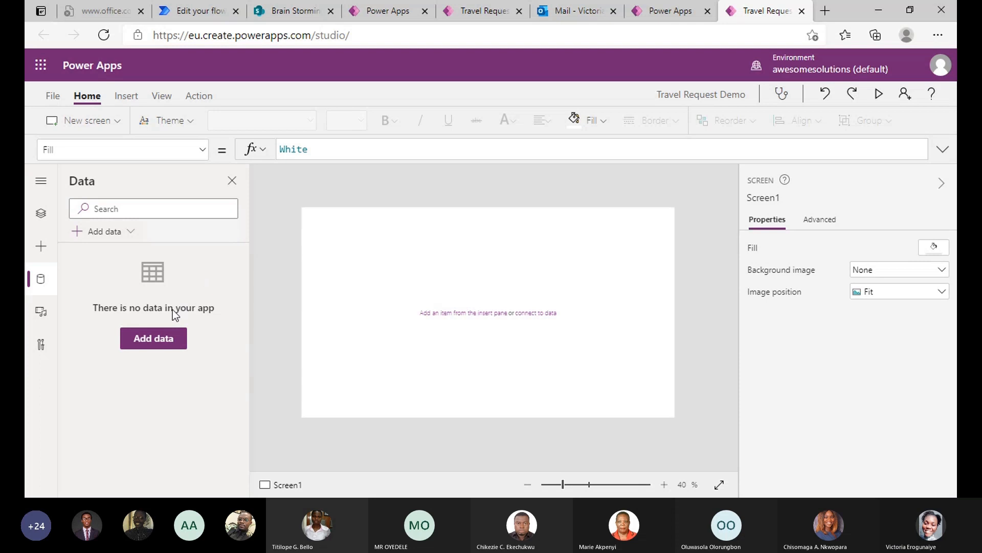
{"action": "left_click", "coordinate": [165, 342]}
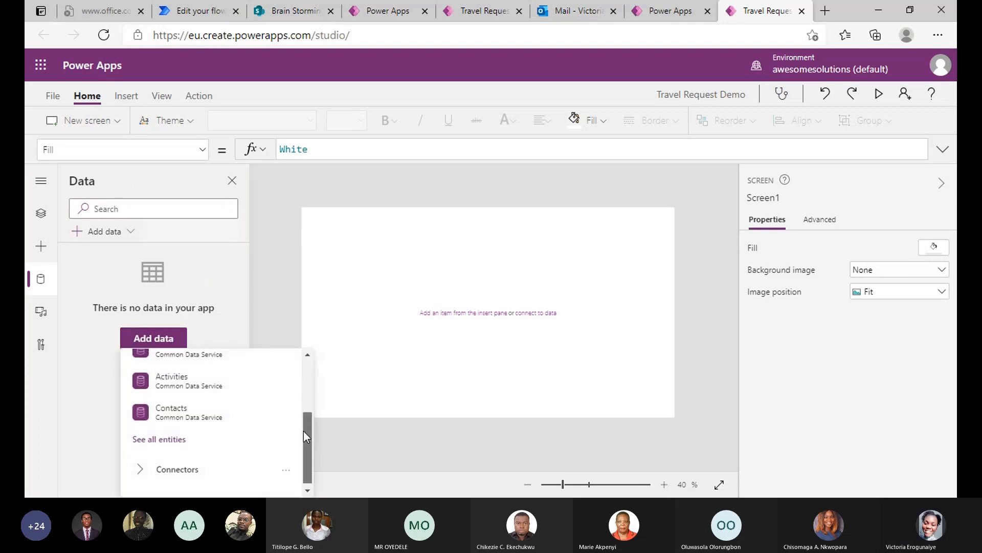
{"action": "left_click_drag", "start_coordinate": [303, 431], "coordinate": [295, 360]}
{"action": "left_click", "coordinate": [201, 384]}
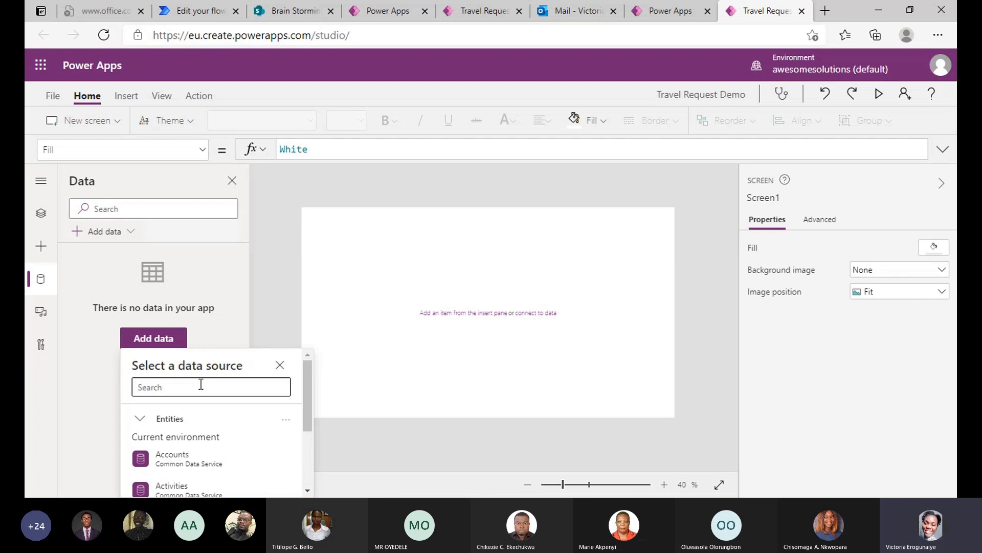
{"action": "type", "text": "sharepoi"}
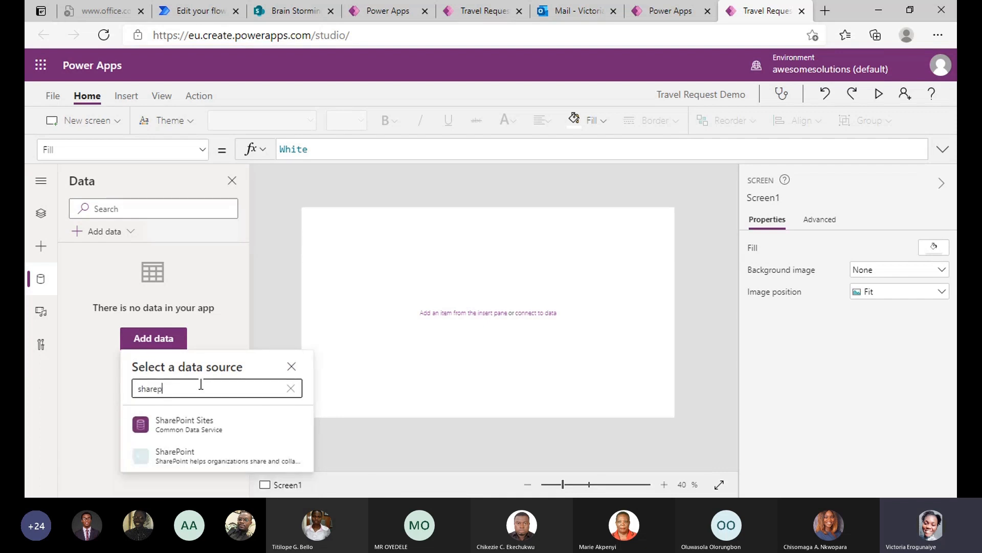
{"action": "mouse_move", "coordinate": [201, 462]}
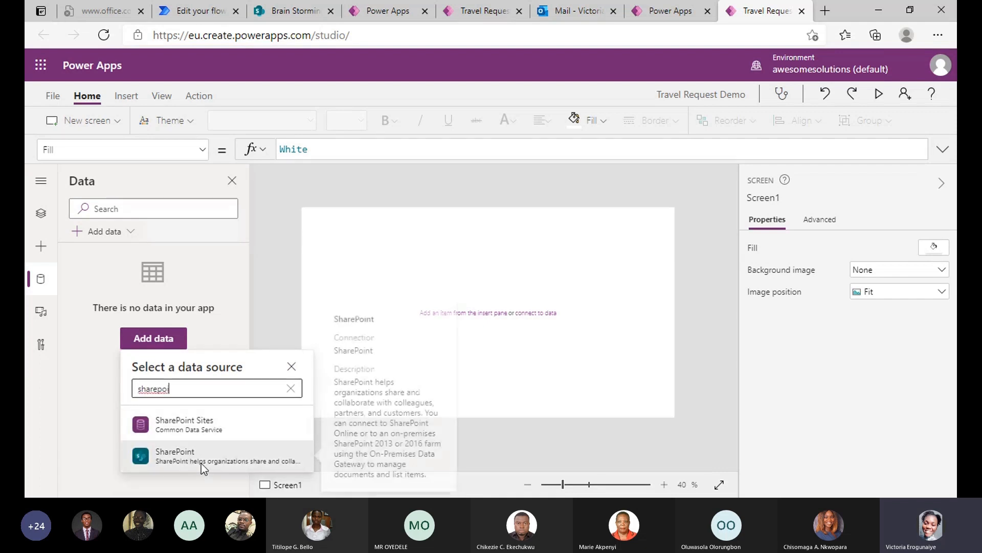
{"action": "left_click", "coordinate": [199, 460]}
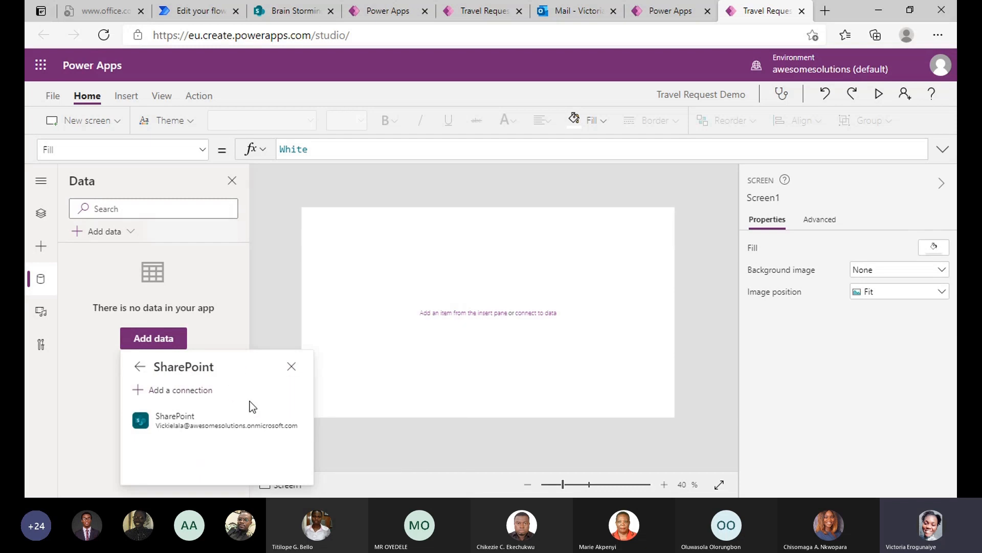
{"action": "left_click", "coordinate": [226, 425]}
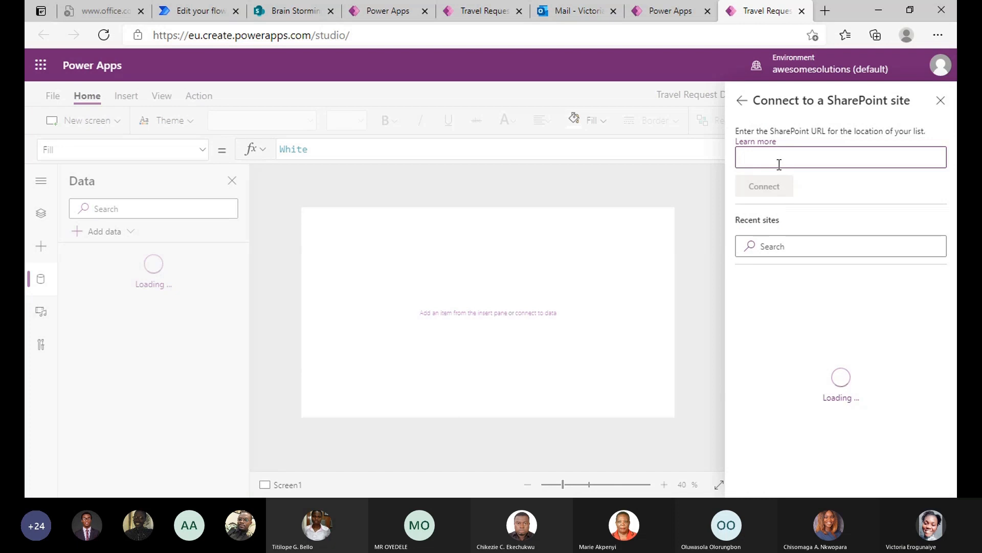
Connect the app to the Travel Request Demo list on the Brain Storming site.
{"action": "left_click", "coordinate": [777, 160]}
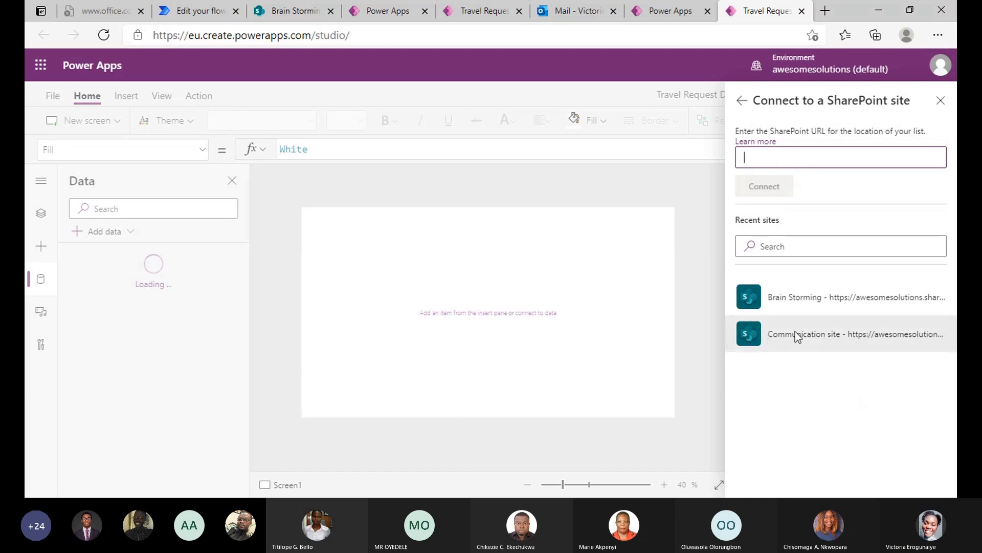
{"action": "left_click", "coordinate": [785, 299]}
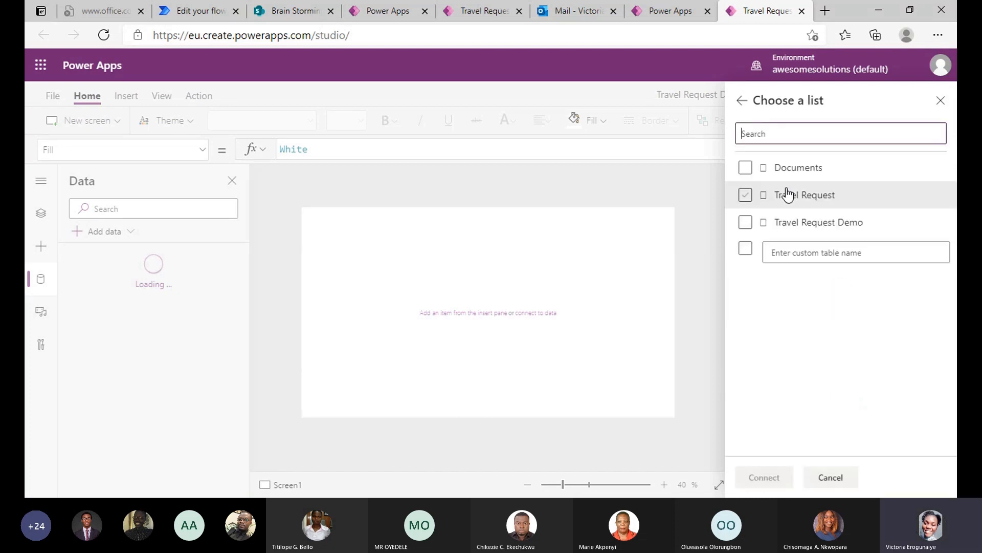
{"action": "left_click", "coordinate": [759, 203]}
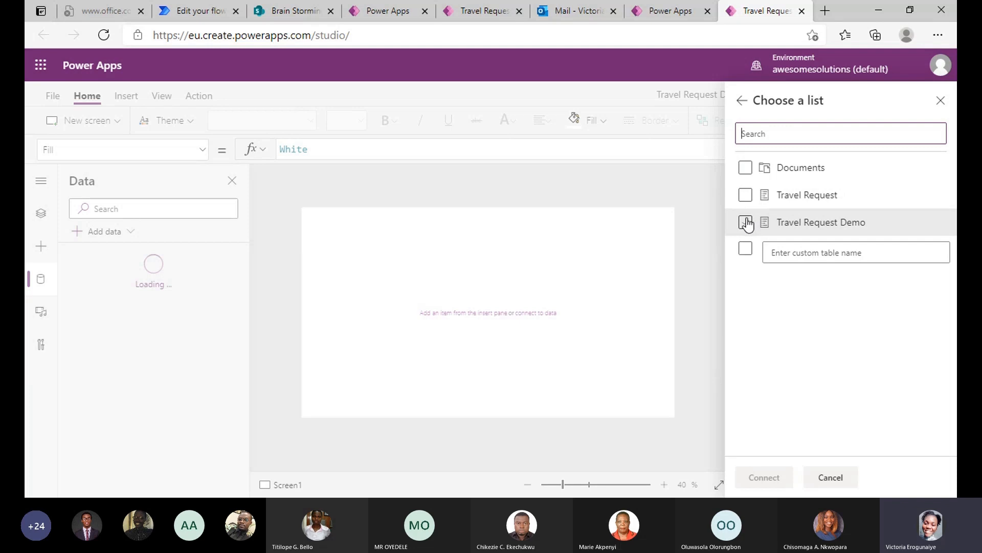
{"action": "left_click", "coordinate": [746, 223]}
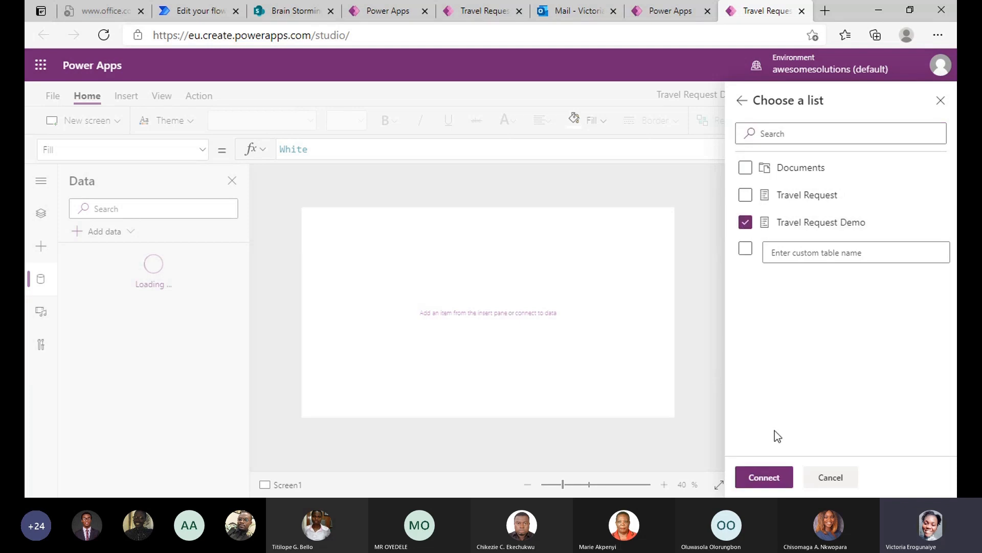
{"action": "left_click", "coordinate": [764, 477]}
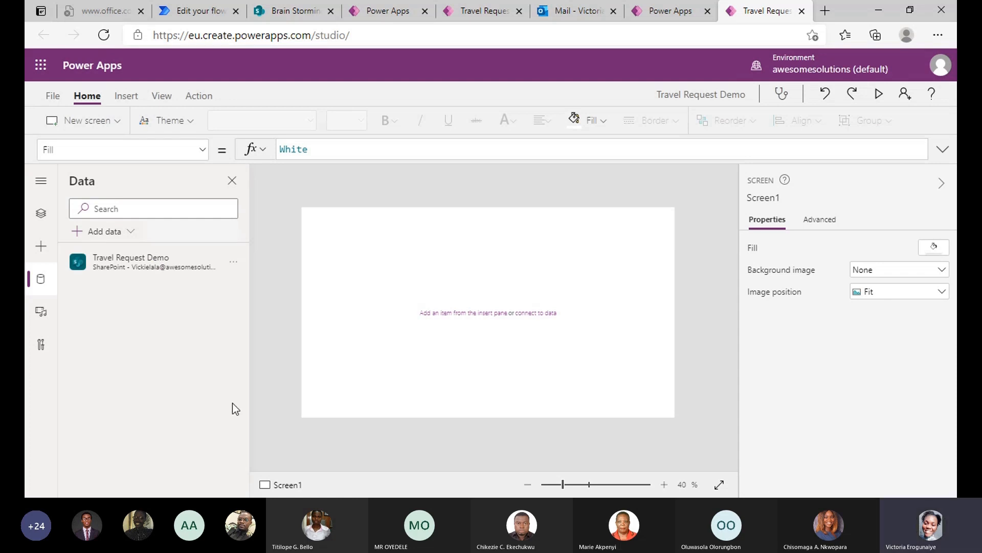
Insert an edit form on Screen1 and set its data source to Travel Request Demo.
{"action": "left_click", "coordinate": [38, 221]}
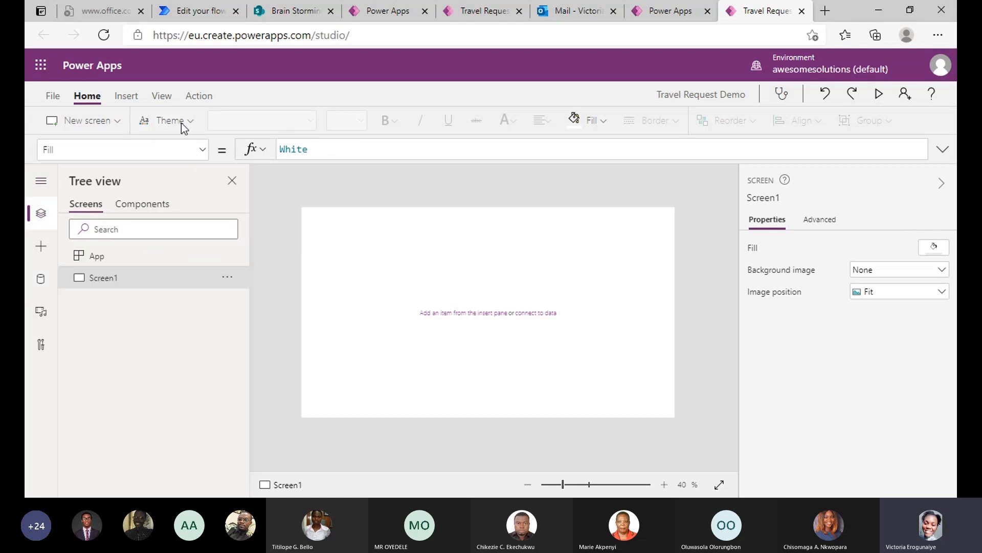
{"action": "left_click", "coordinate": [131, 98]}
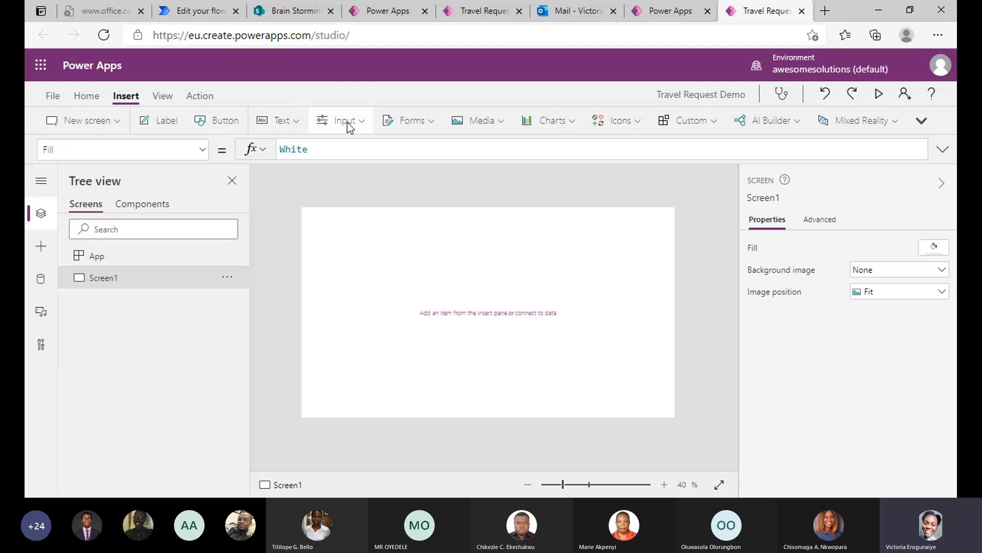
{"action": "left_click", "coordinate": [433, 120]}
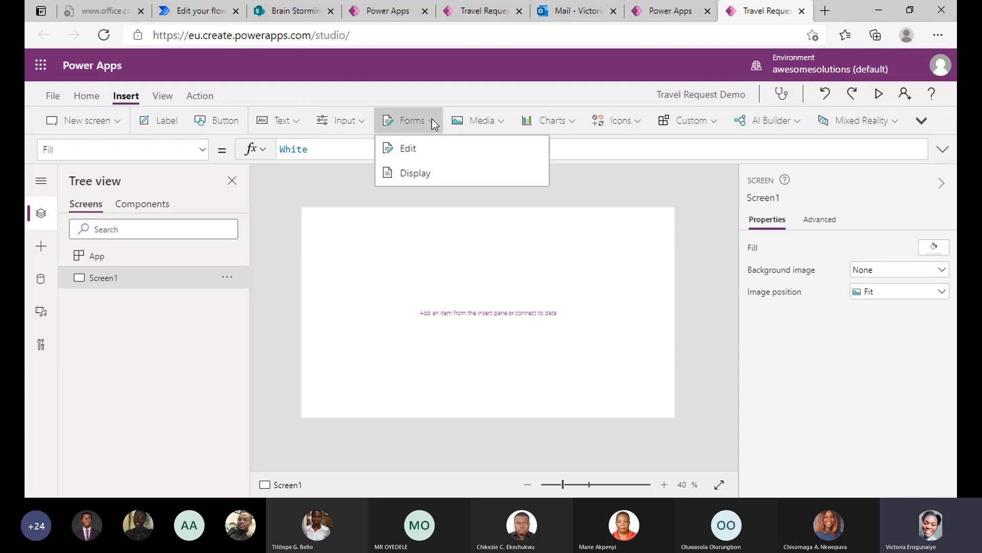
{"action": "left_click", "coordinate": [425, 155]}
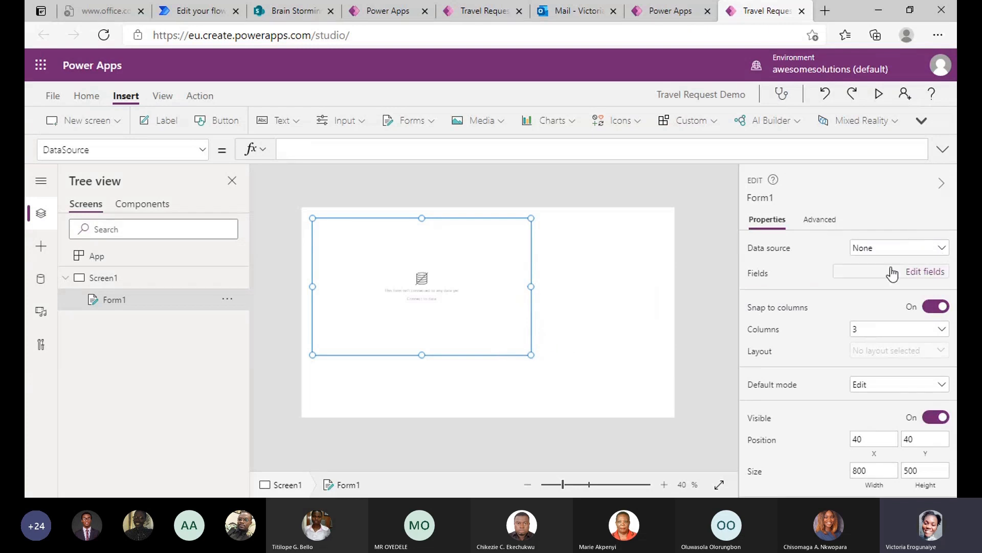
{"action": "left_click", "coordinate": [889, 249]}
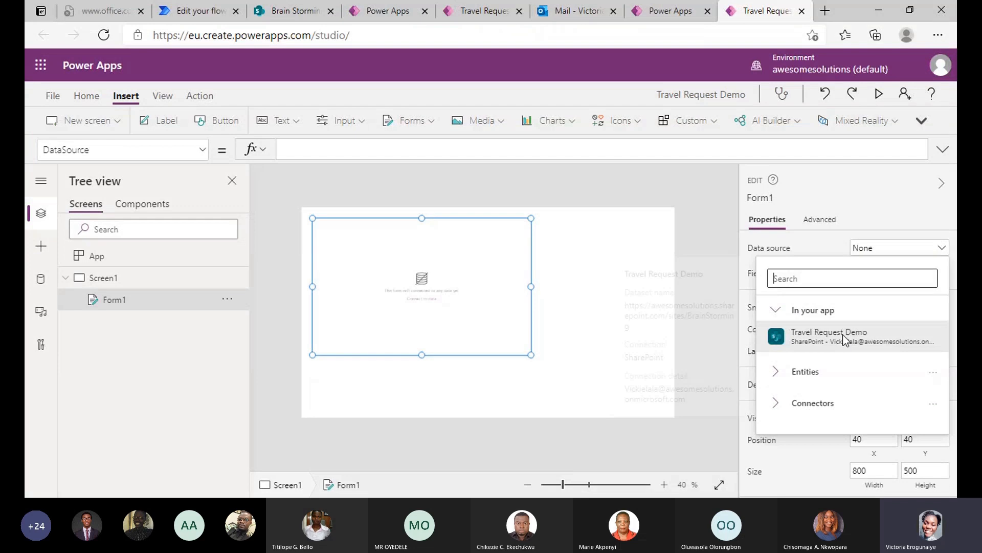
{"action": "left_click", "coordinate": [844, 338]}
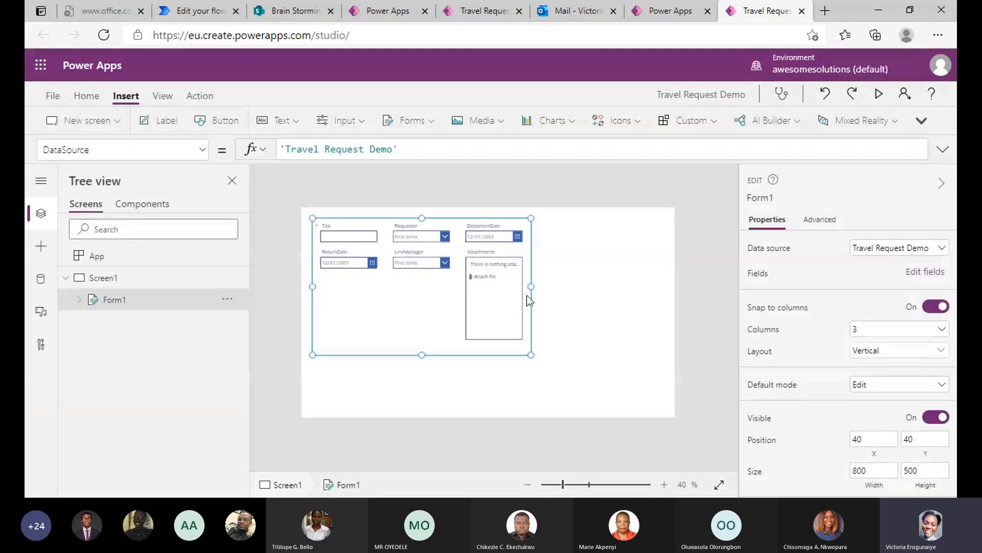
Widen the form to about 1145 and arrange its fields in 2 columns.
{"action": "left_click_drag", "start_coordinate": [532, 289], "coordinate": [626, 287]}
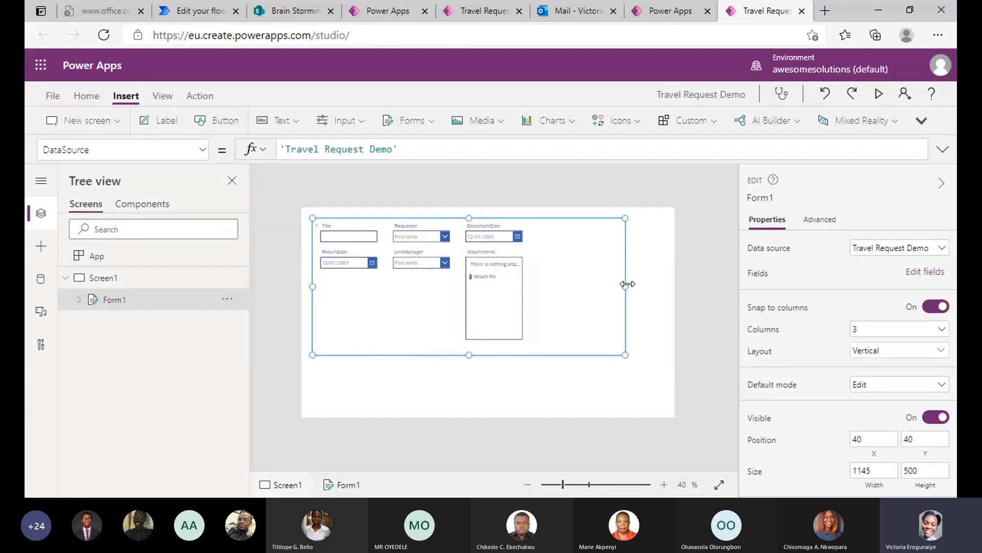
{"action": "left_click", "coordinate": [929, 341]}
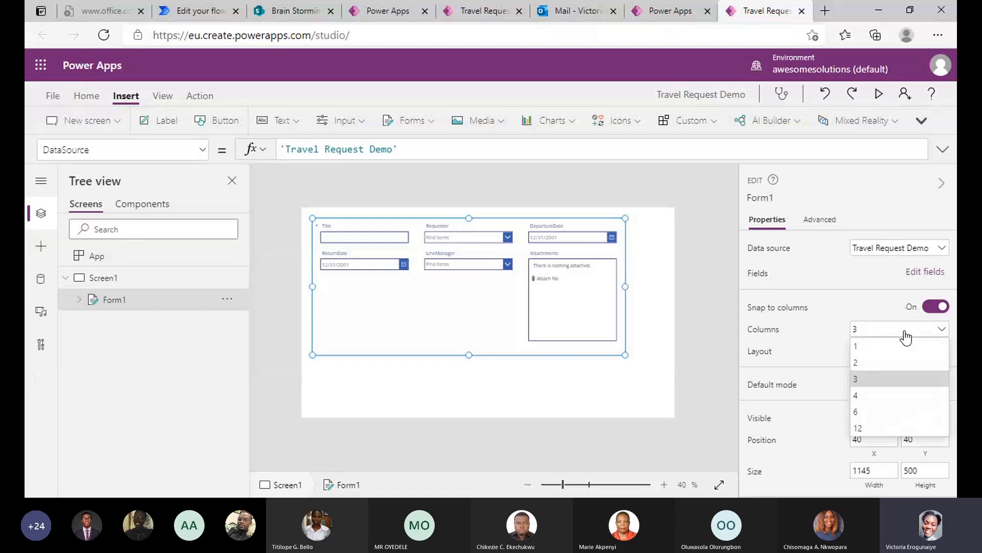
{"action": "left_click", "coordinate": [889, 363]}
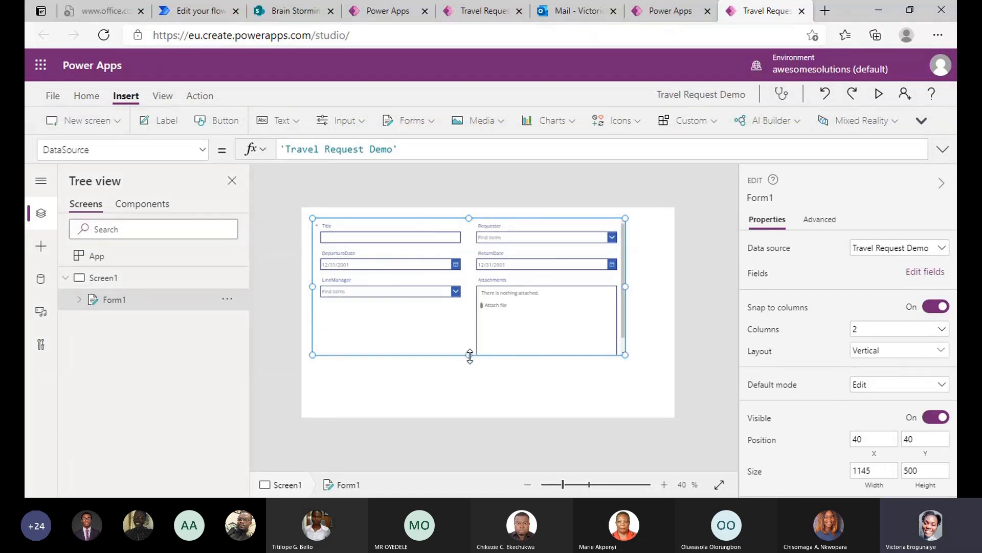
Enlarge the form to about 1326 wide and 700 high, and set its default mode to New.
{"action": "left_click_drag", "start_coordinate": [468, 353], "coordinate": [469, 409]}
{"action": "left_click_drag", "start_coordinate": [626, 313], "coordinate": [698, 329]}
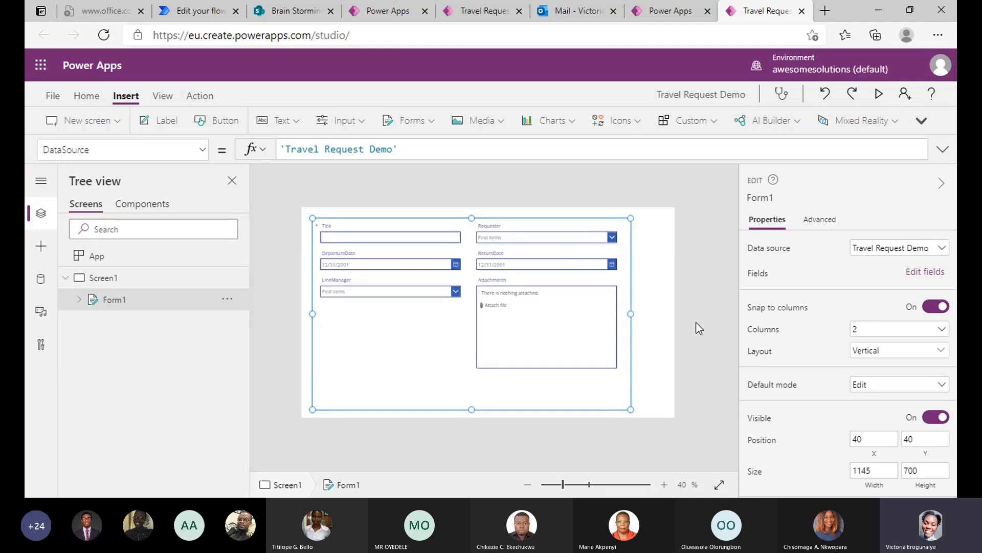
{"action": "left_click", "coordinate": [869, 384]}
{"action": "left_click", "coordinate": [862, 418]}
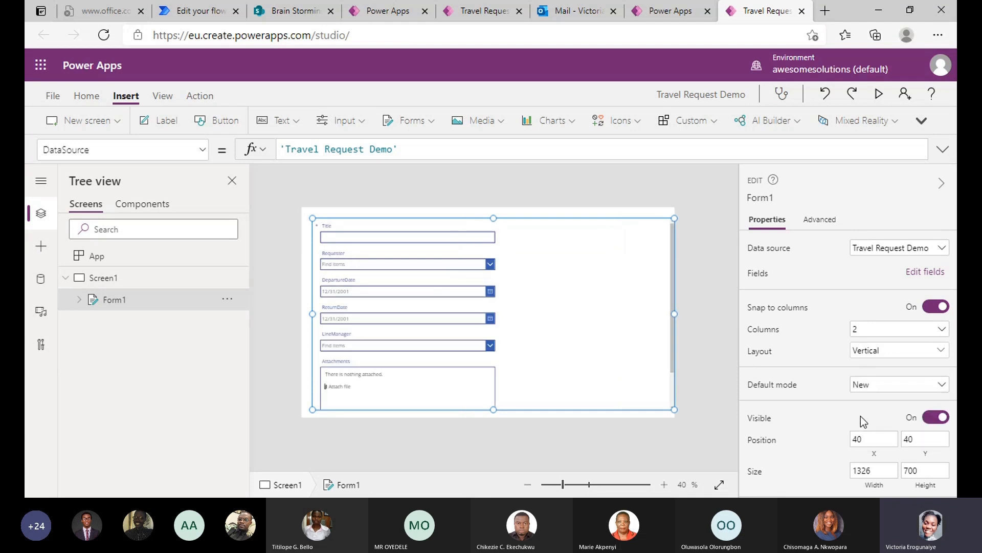
Reselect 2 columns and fit the form across the screen at position 0, 92, sized about 1366 by 647.
{"action": "left_click", "coordinate": [874, 339]}
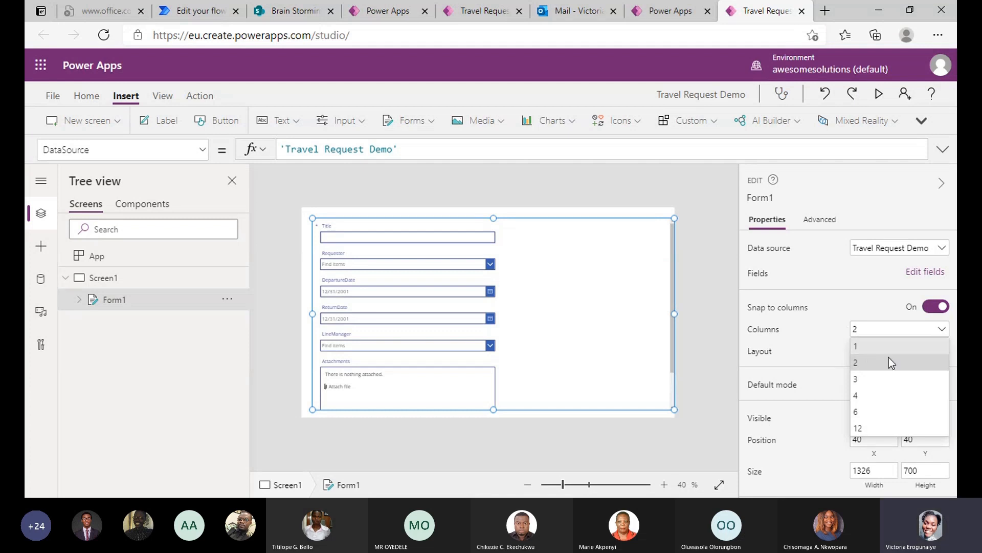
{"action": "left_click", "coordinate": [876, 361]}
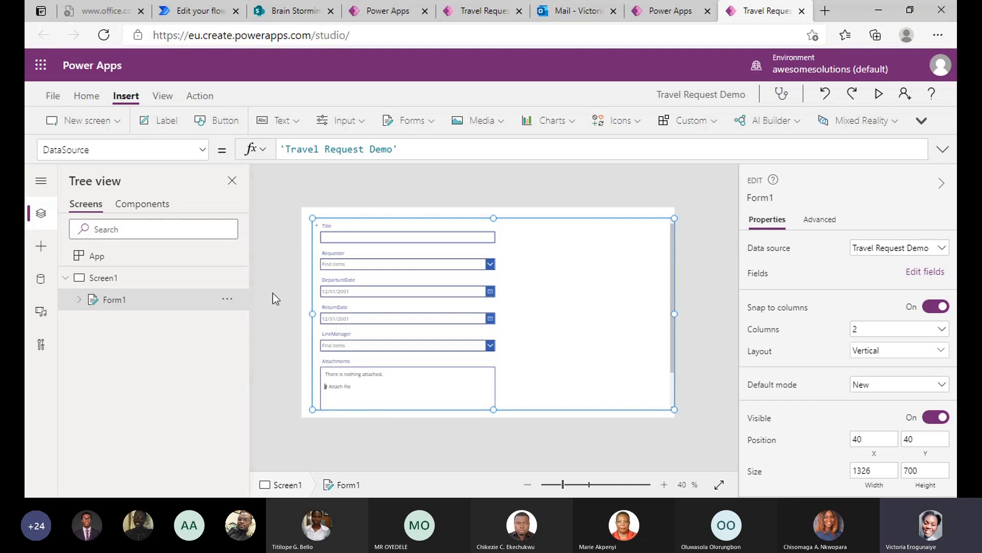
{"action": "left_click_drag", "start_coordinate": [312, 313], "coordinate": [292, 313]}
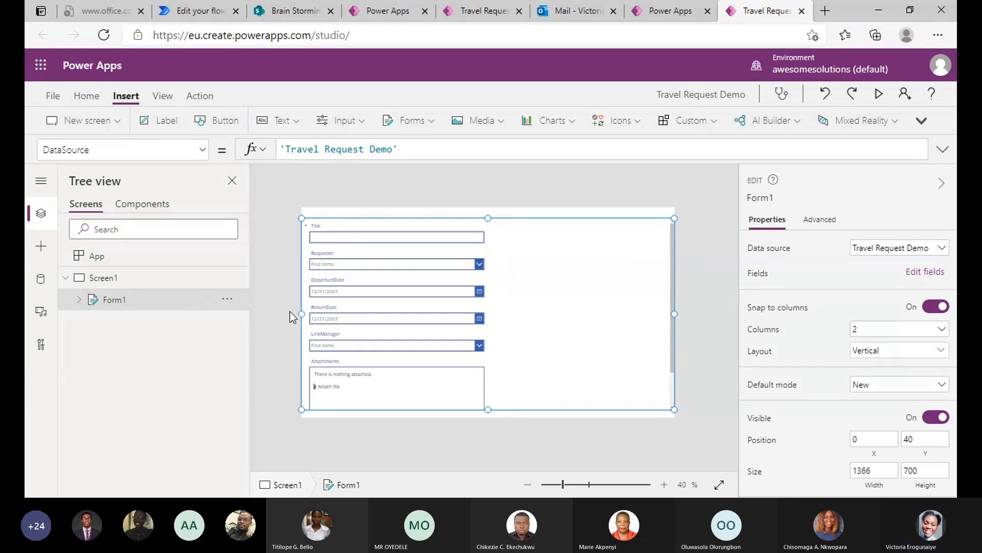
{"action": "left_click_drag", "start_coordinate": [490, 218], "coordinate": [490, 233]}
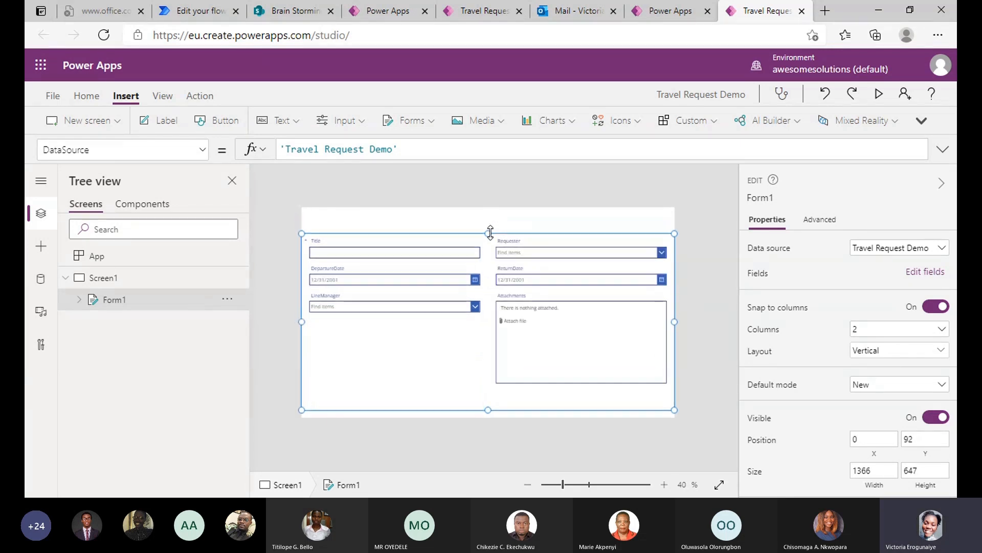
Add a label centred above the form on Screen1 with the text "Travel Request App".
{"action": "left_click", "coordinate": [162, 122]}
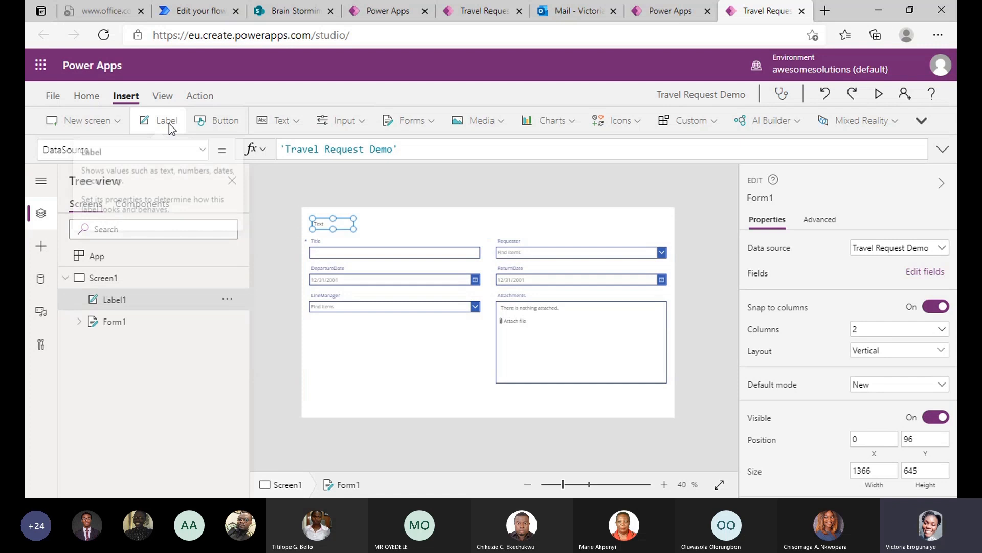
{"action": "left_click_drag", "start_coordinate": [338, 223], "coordinate": [462, 215]}
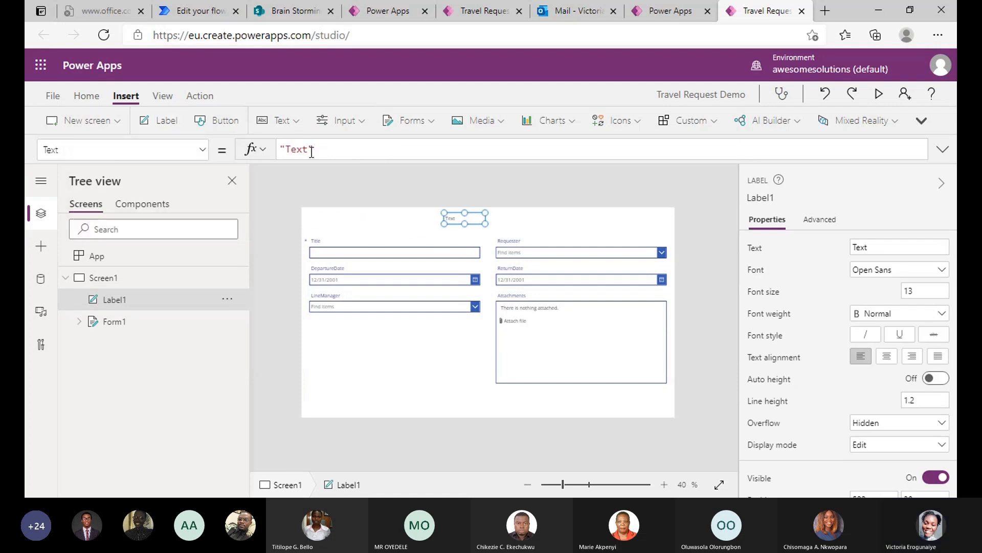
{"action": "left_click_drag", "start_coordinate": [312, 150], "coordinate": [289, 149]}
{"action": "type", "text": "Trav"}
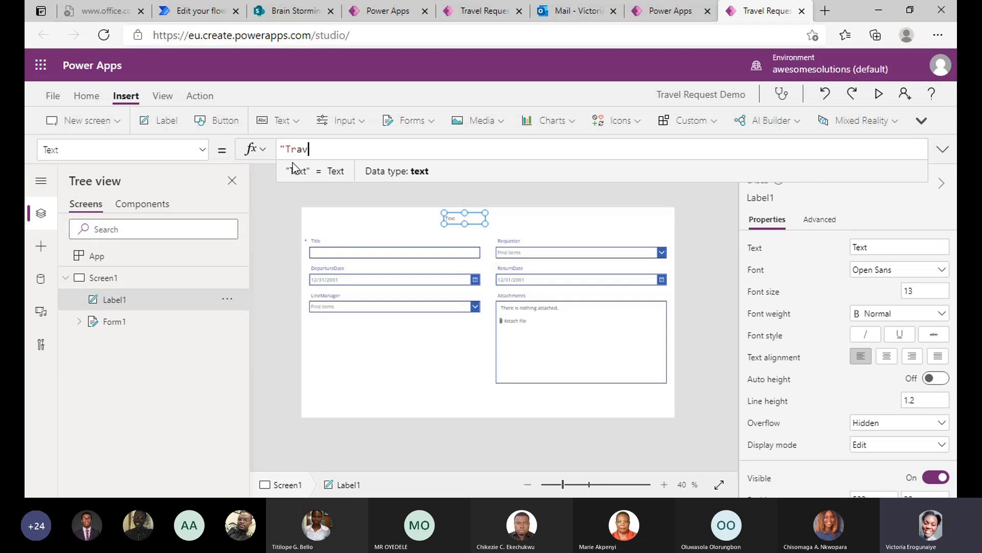
{"action": "type", "text": "el "}
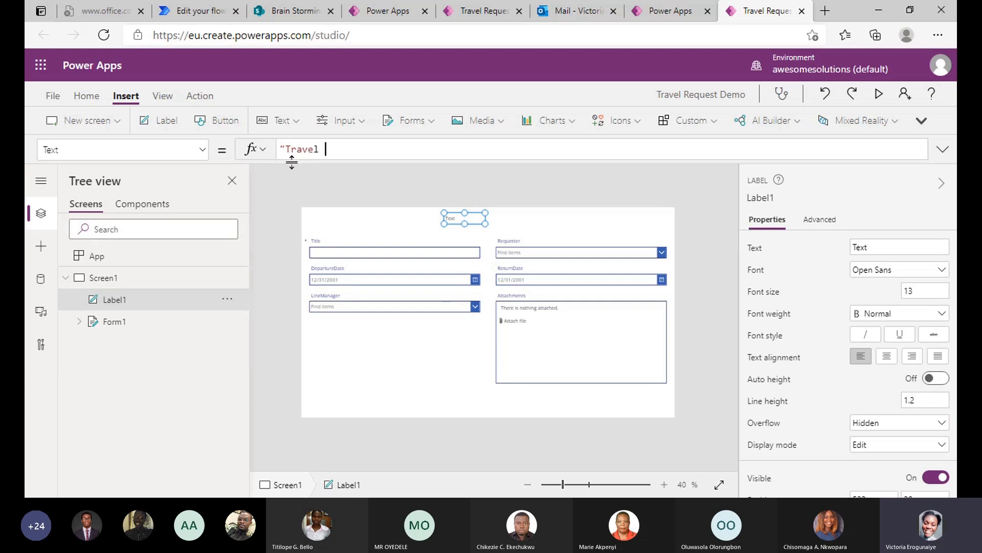
{"action": "type", "text": "Request App"}
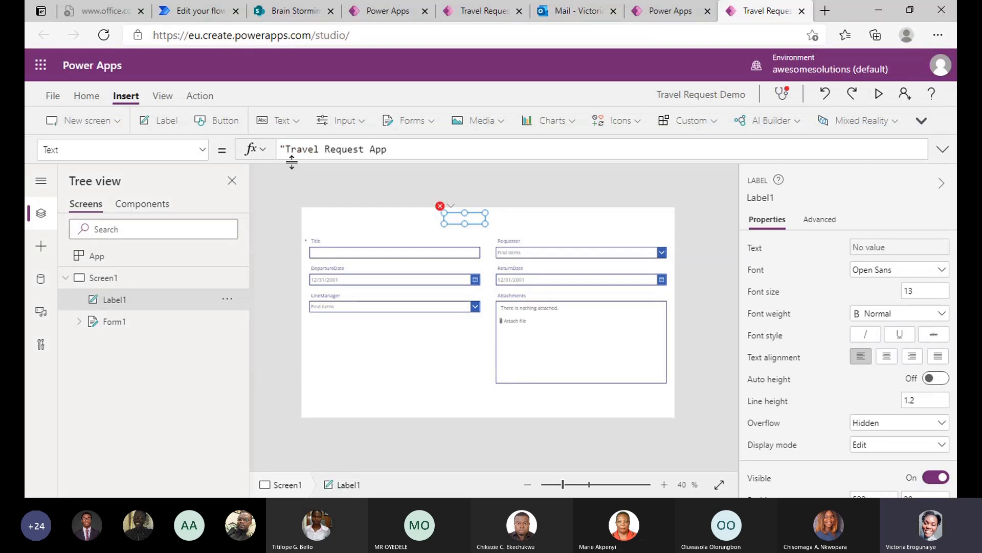
{"action": "type", "text": "\""}
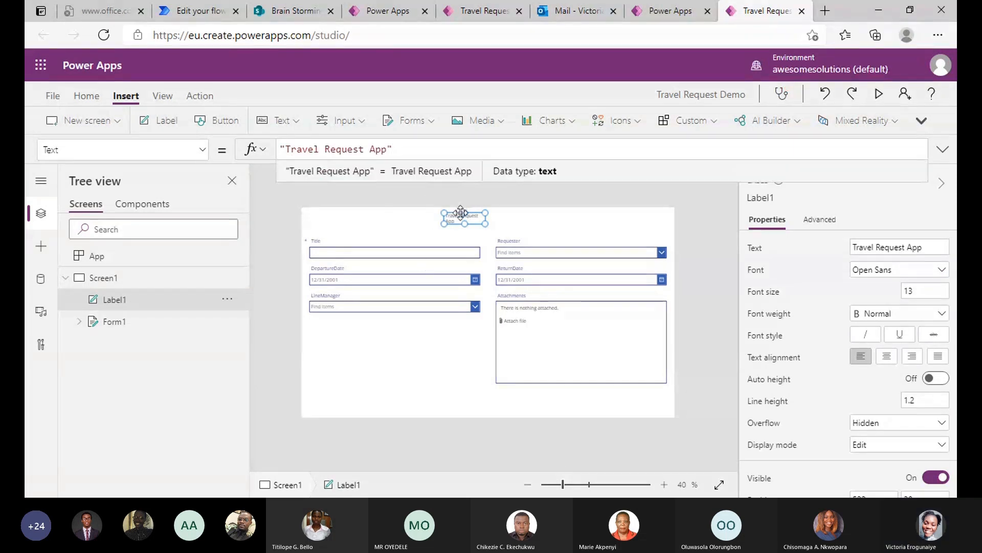
Widen the Travel Request App label to fit on one line and format it bold at font size 20.
{"action": "left_click_drag", "start_coordinate": [485, 225], "coordinate": [522, 227]}
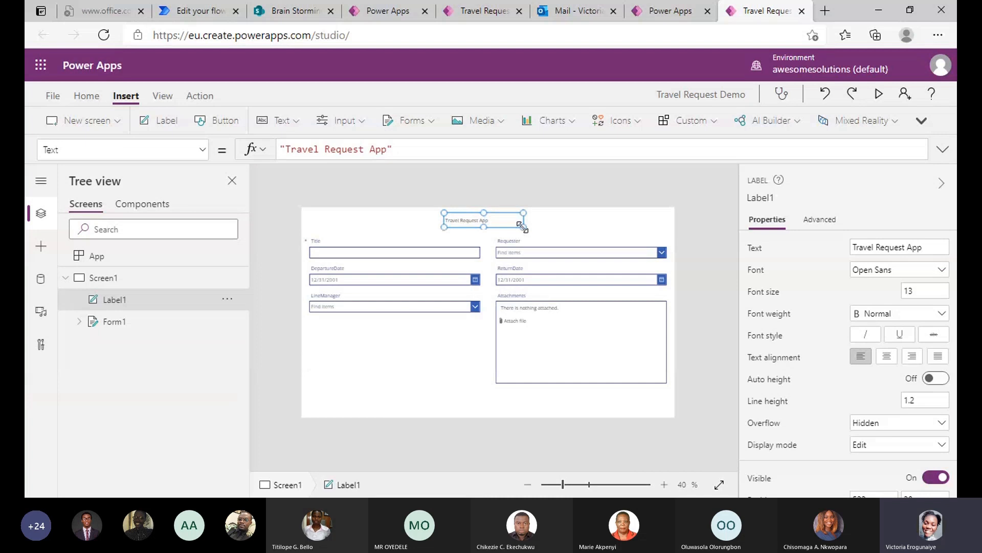
{"action": "left_click", "coordinate": [885, 314]}
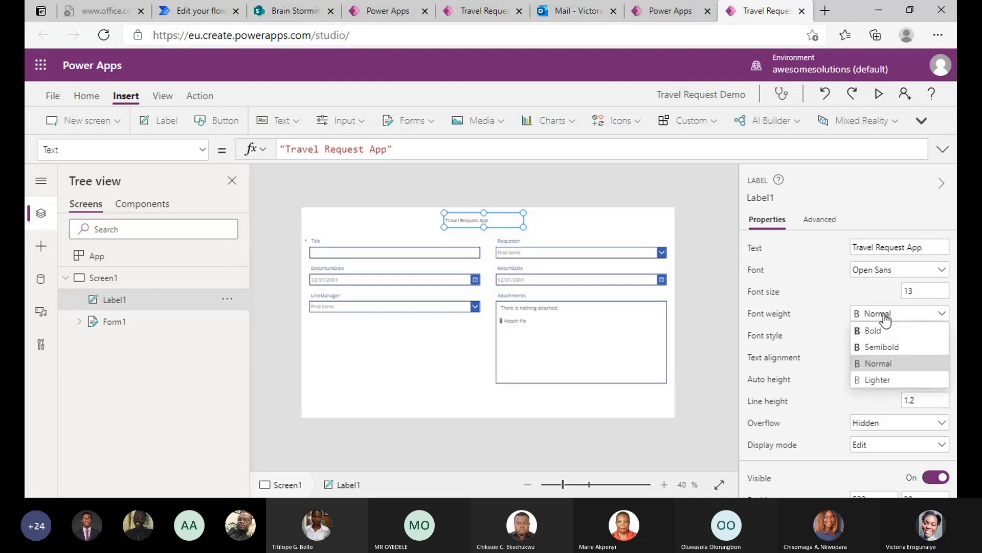
{"action": "left_click", "coordinate": [876, 330]}
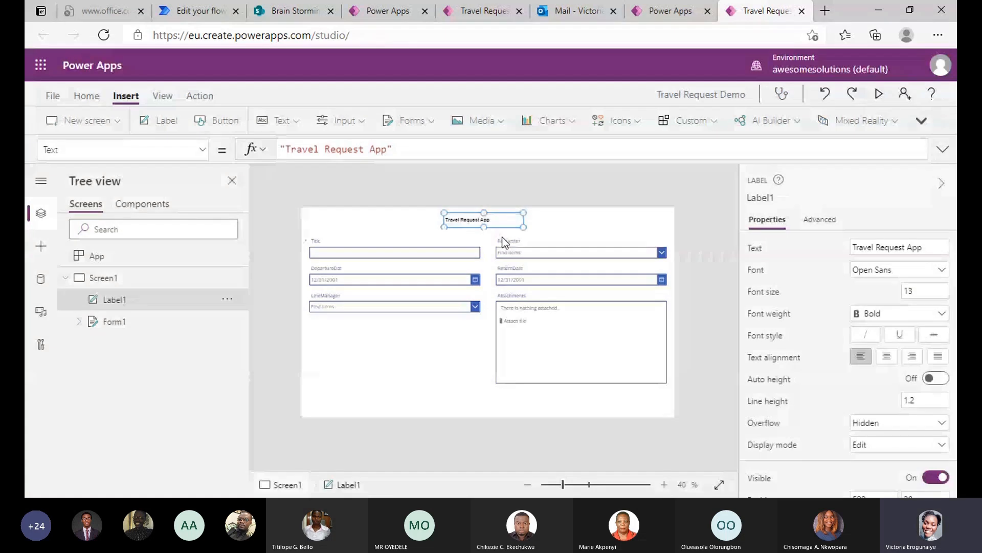
{"action": "left_click", "coordinate": [916, 289]}
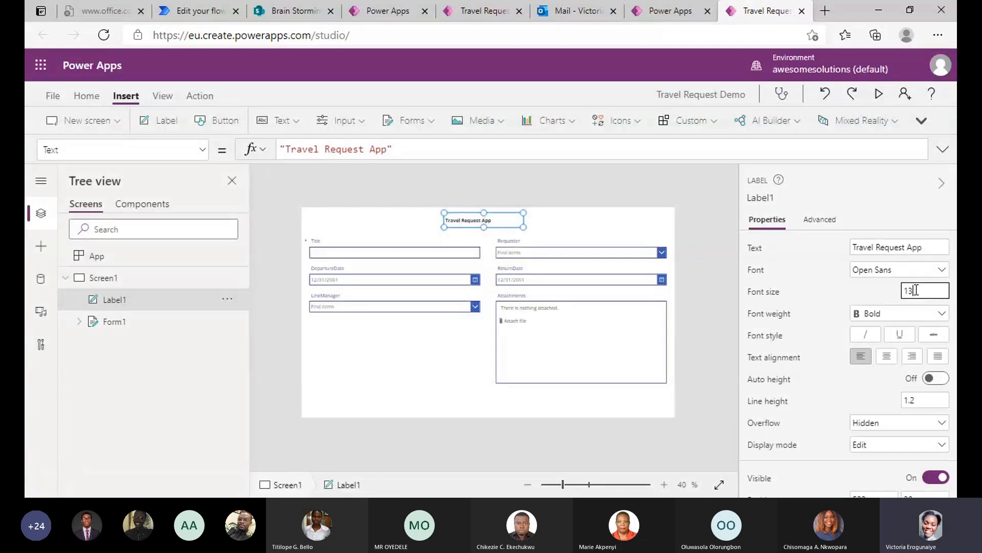
{"action": "key", "text": "BackSpace"}
{"action": "key", "text": "BackSpace"}
{"action": "type", "text": "20"}
Shorten Form1 from its lower edge to about 592 high, leaving space beneath it.
{"action": "left_click", "coordinate": [420, 330]}
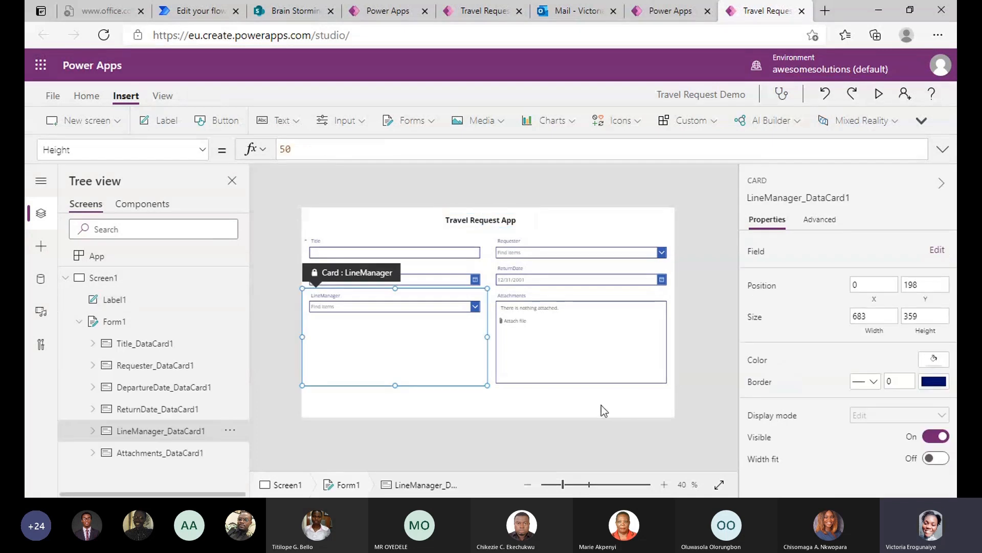
{"action": "left_click", "coordinate": [528, 394]}
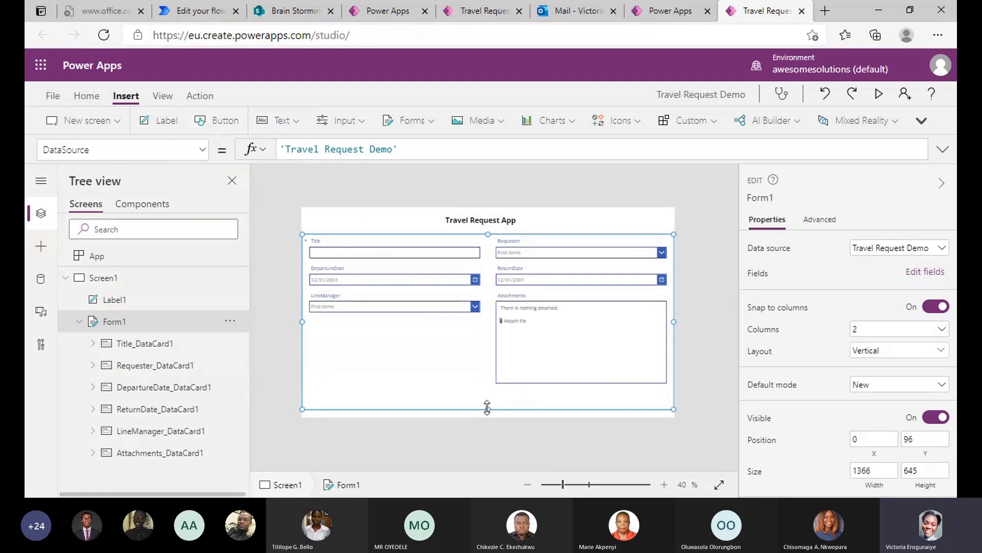
{"action": "left_click_drag", "start_coordinate": [488, 409], "coordinate": [484, 393]}
Insert a button below the form at about position 1002, 706 and set its text to Submit.
{"action": "left_click", "coordinate": [214, 120]}
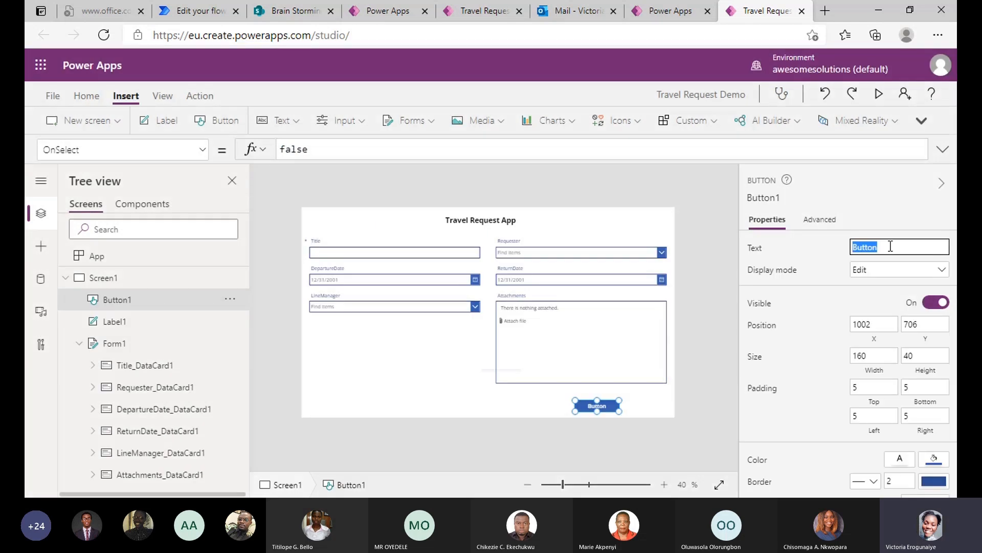
{"action": "left_click", "coordinate": [891, 246]}
{"action": "type", "text": "mit"}
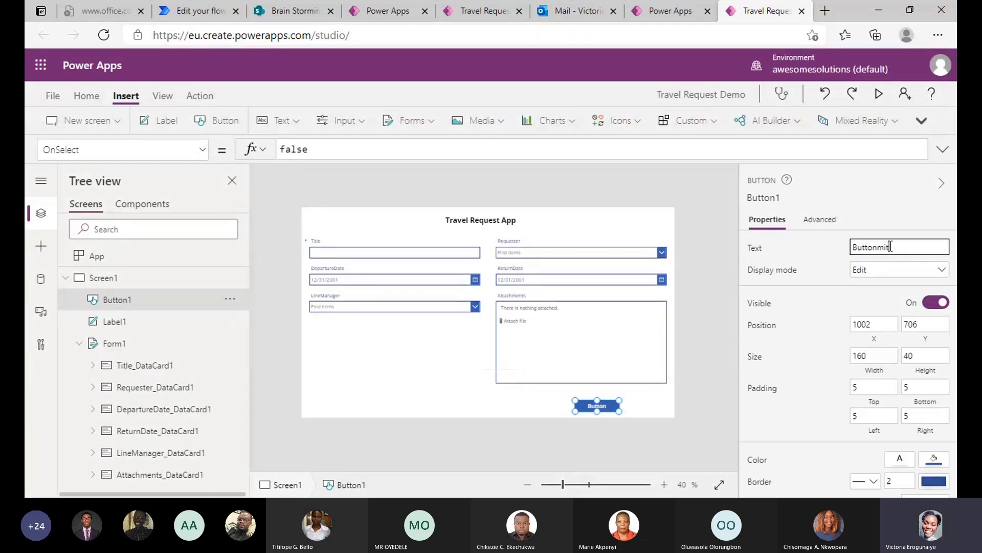
{"action": "key", "text": "ctrl+a"}
{"action": "key", "text": "BackSpace"}
{"action": "type", "text": "Subm"}
Add a new screen to the app from the Success template.
{"action": "left_click", "coordinate": [65, 277]}
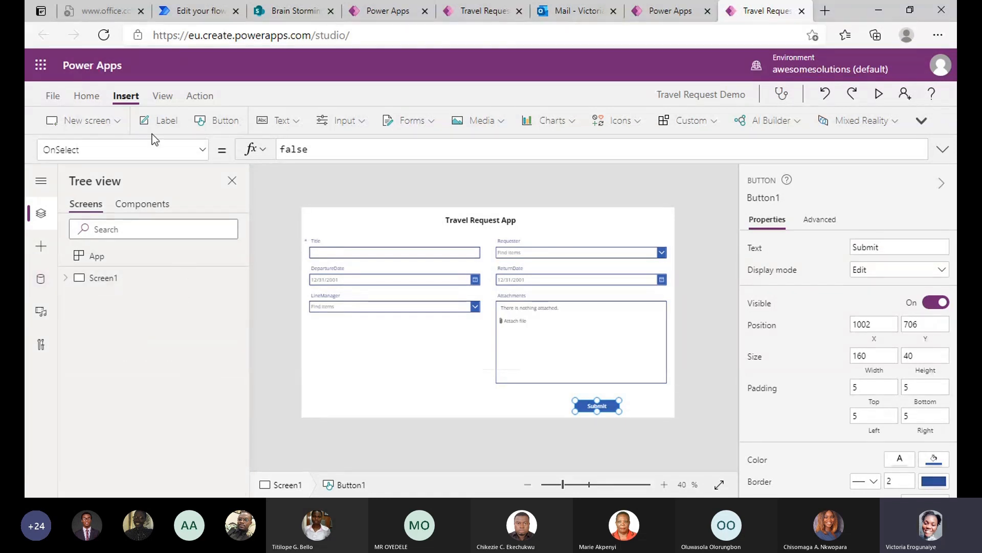
{"action": "left_click", "coordinate": [87, 131]}
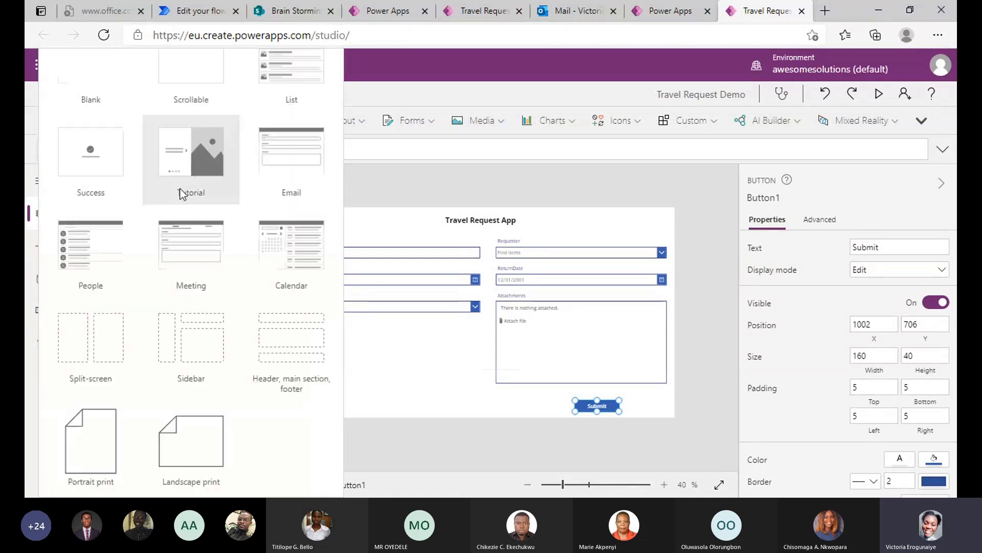
{"action": "left_click", "coordinate": [101, 156]}
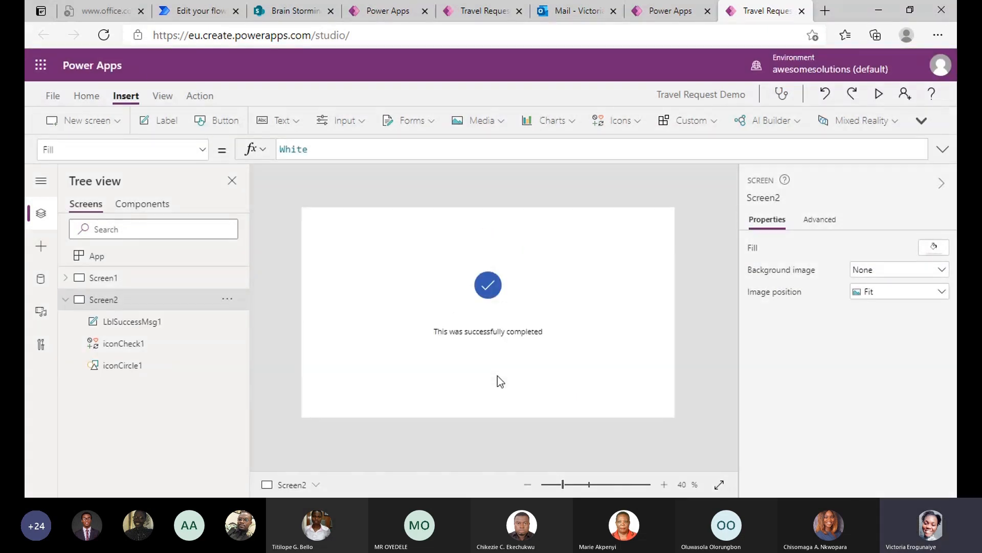
{"action": "left_click", "coordinate": [91, 122]}
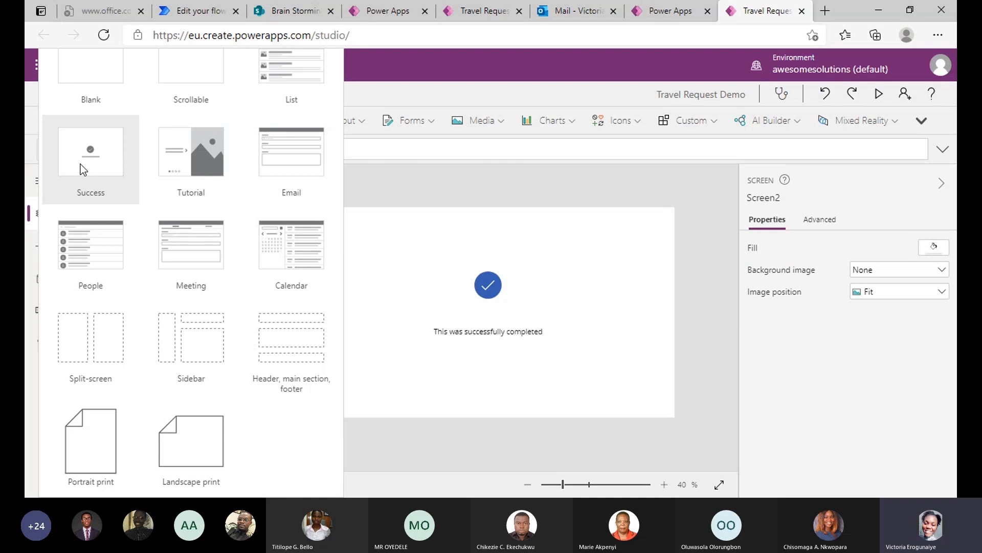
{"action": "left_click", "coordinate": [444, 276]}
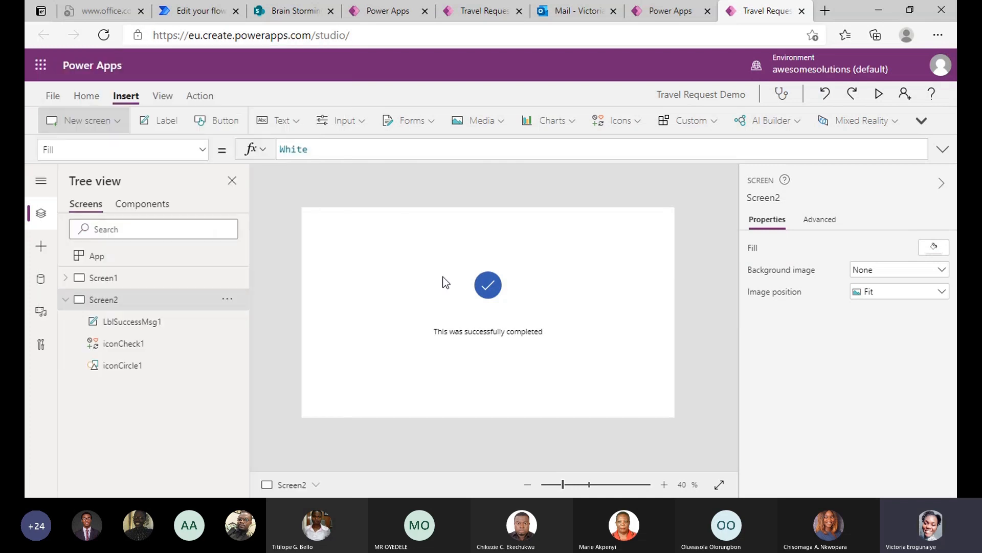
Change the success message on Screen2 to "Your travel request has been successfully submitted".
{"action": "left_click", "coordinate": [465, 336]}
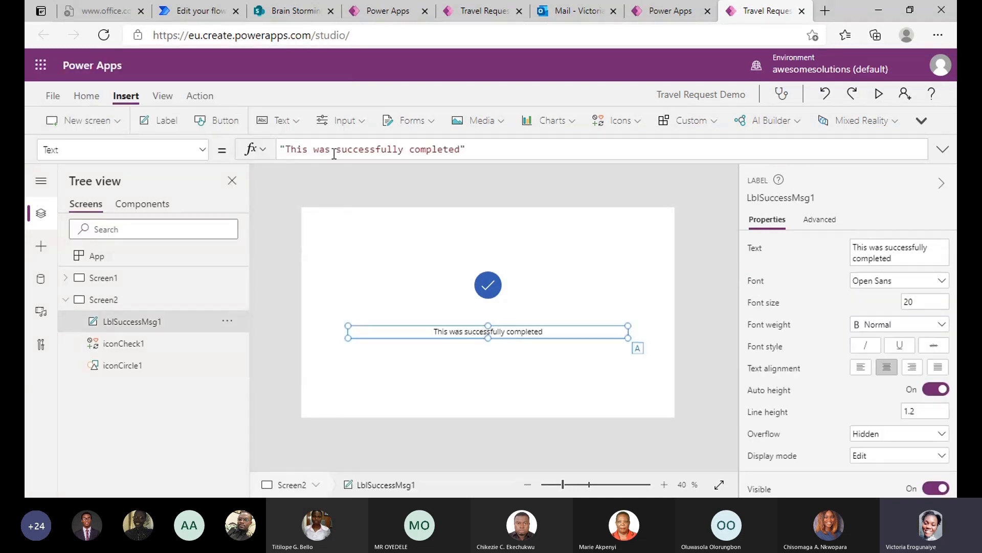
{"action": "left_click_drag", "start_coordinate": [465, 148], "coordinate": [287, 150]}
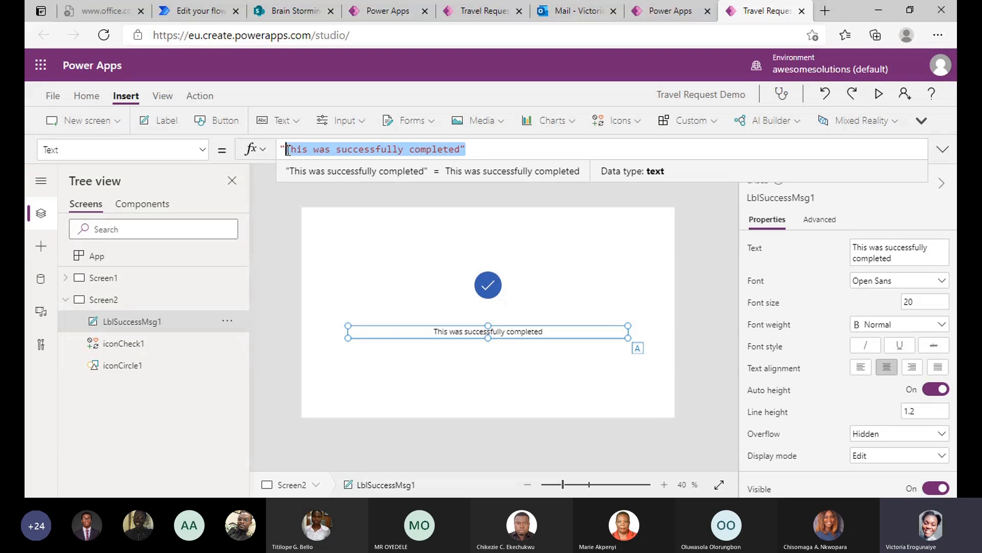
{"action": "type", "text": "Your r"}
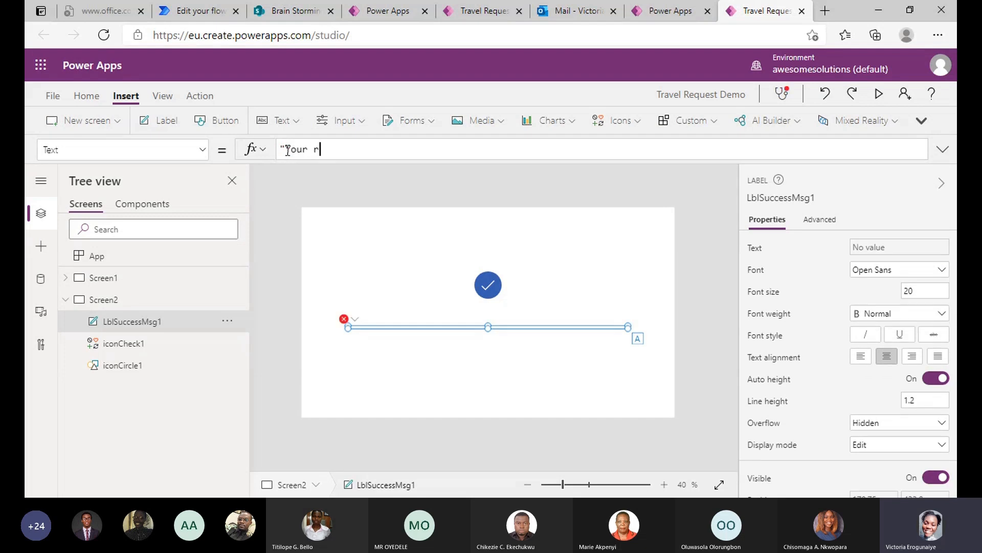
{"action": "key", "text": "BackSpace"}
{"action": "type", "text": "travel request has been s"}
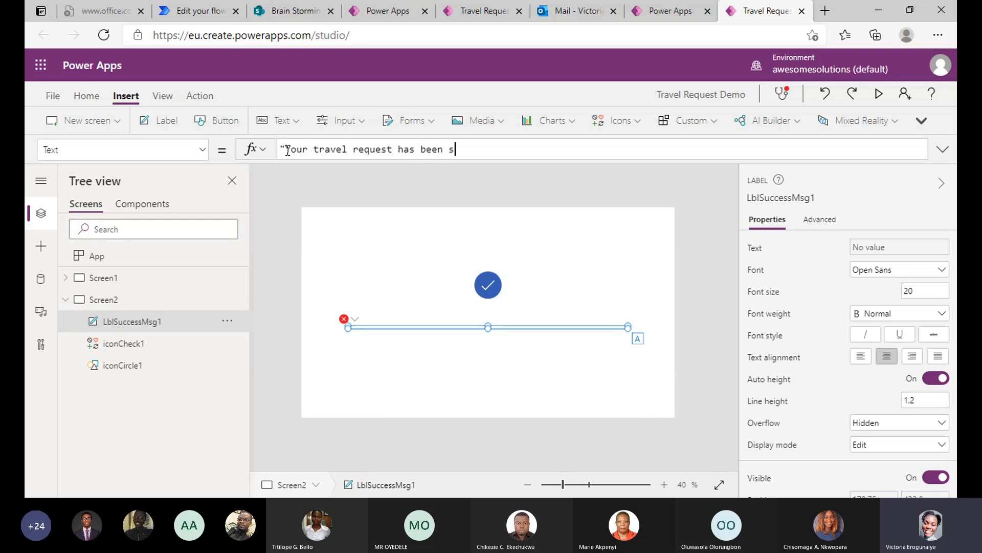
{"action": "type", "text": "uccessful"}
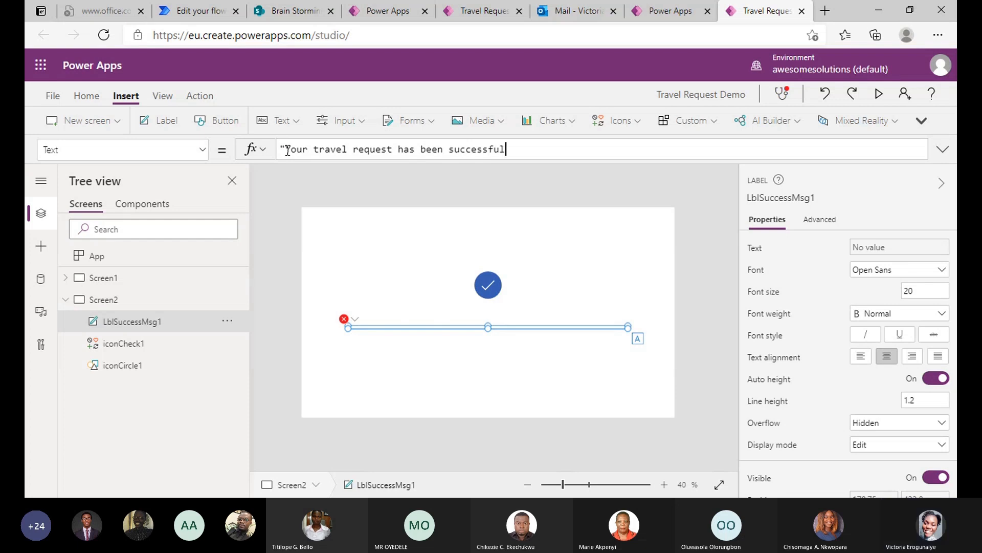
{"action": "type", "text": "l"}
{"action": "type", "text": "y su"}
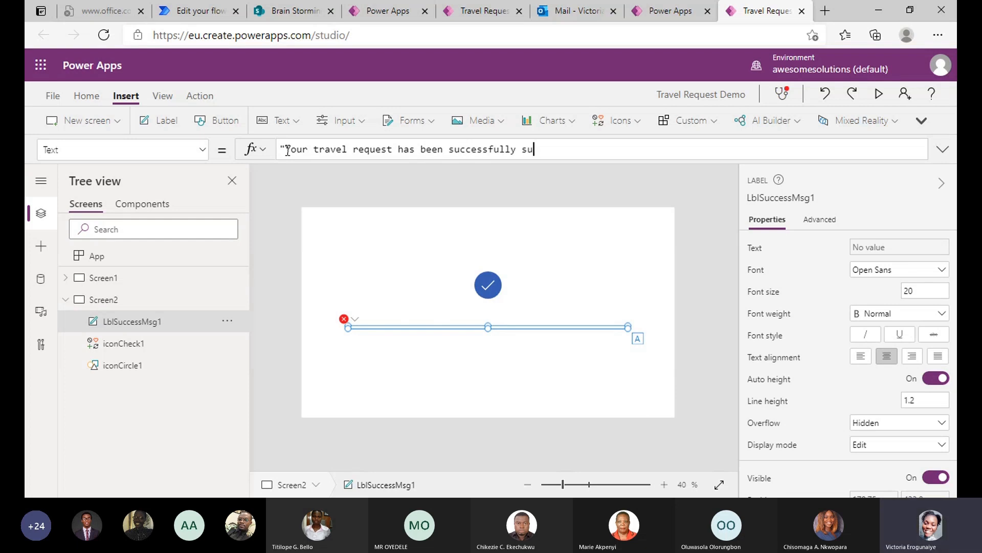
{"action": "type", "text": "bmitted\""}
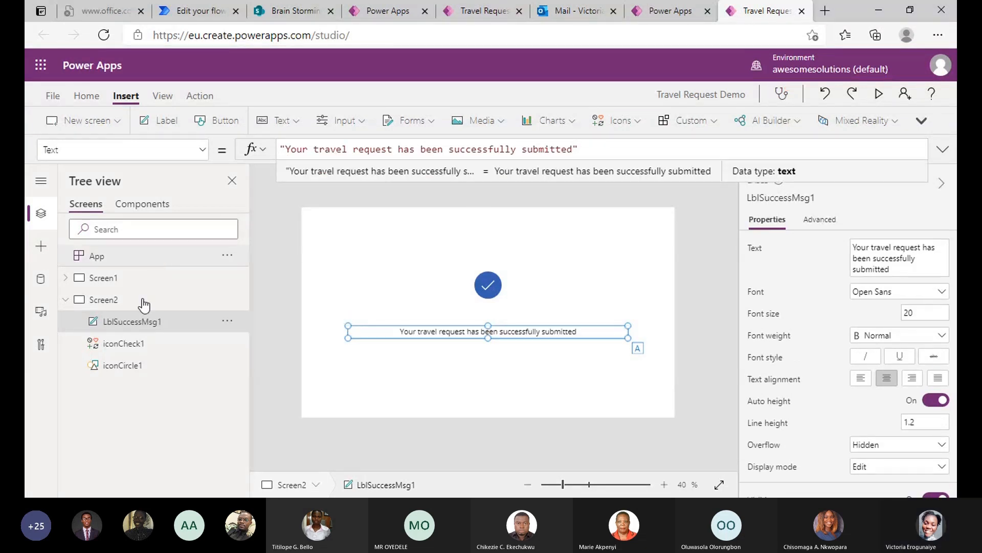
Return to Screen1 and move the Submit button to about position 1108, 708.
{"action": "left_click", "coordinate": [66, 299]}
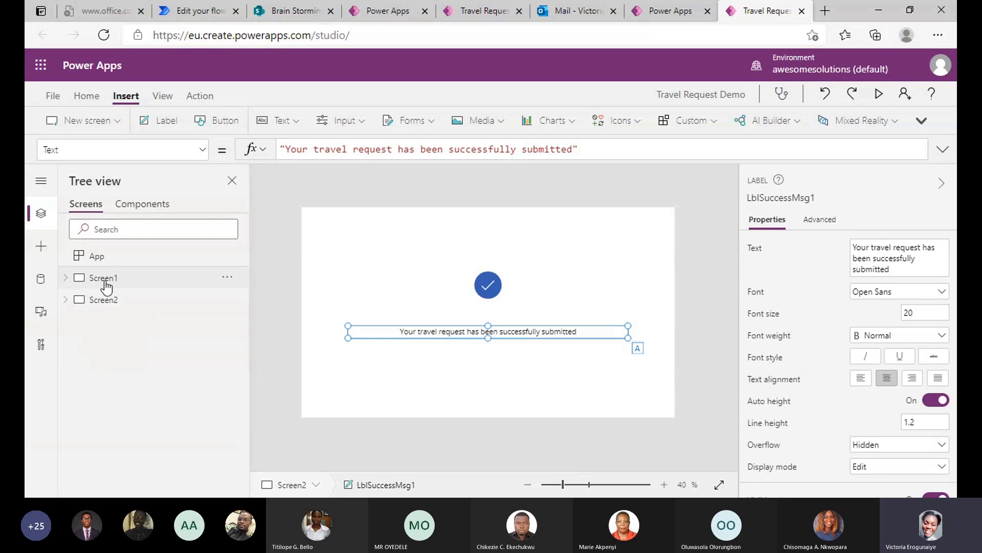
{"action": "left_click", "coordinate": [105, 278]}
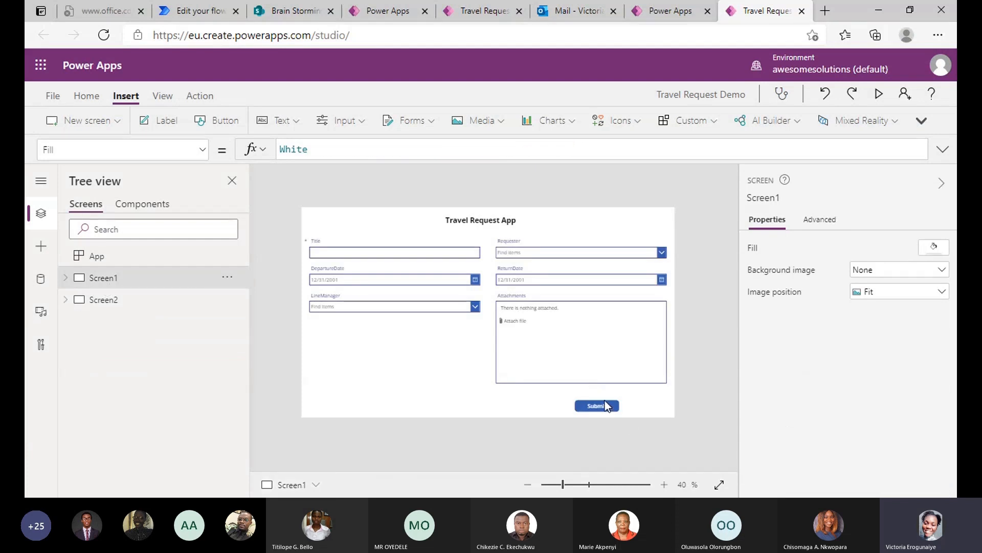
{"action": "left_click", "coordinate": [605, 405]}
{"action": "left_click_drag", "start_coordinate": [593, 406], "coordinate": [635, 404]}
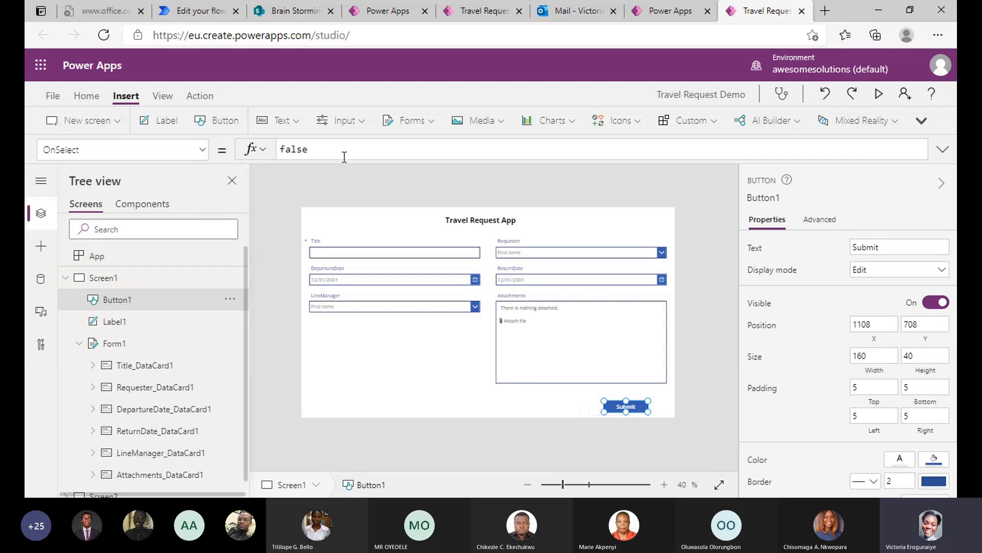
Set the Submit button's OnSelect formula to SubmitForm(Form1).
{"action": "double_click", "coordinate": [328, 149]}
{"action": "key", "text": "BackSpace"}
{"action": "type", "text": "submit"}
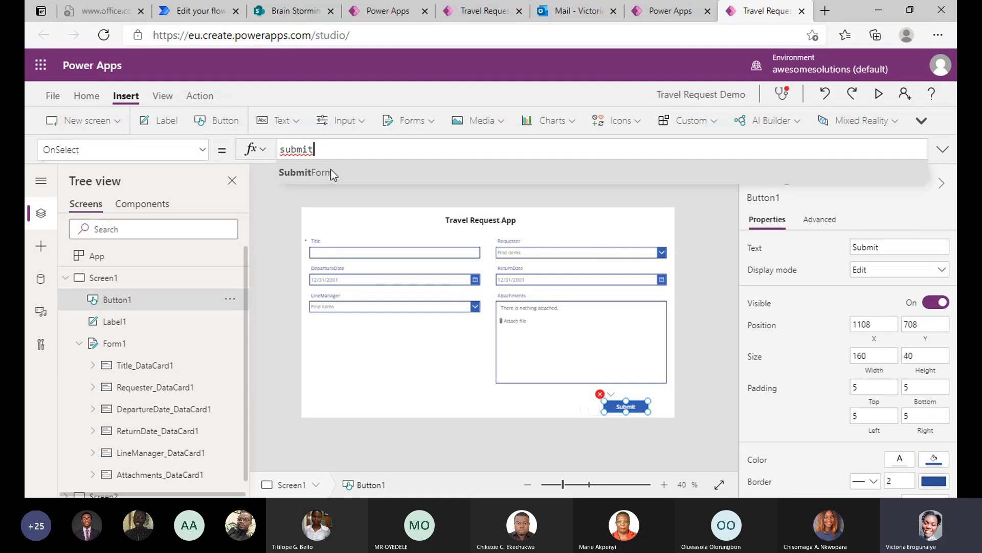
{"action": "left_click", "coordinate": [332, 172]}
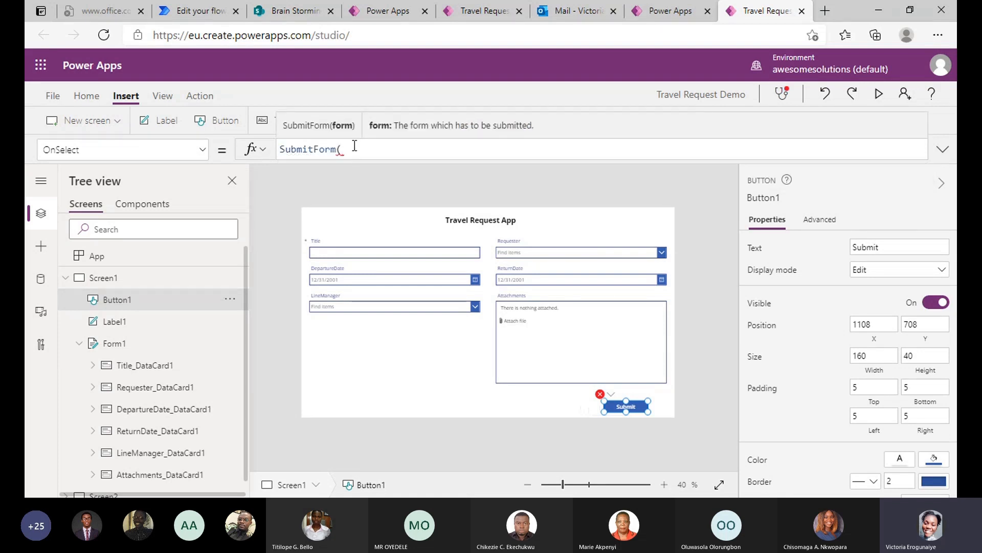
{"action": "type", "text": "Form1"}
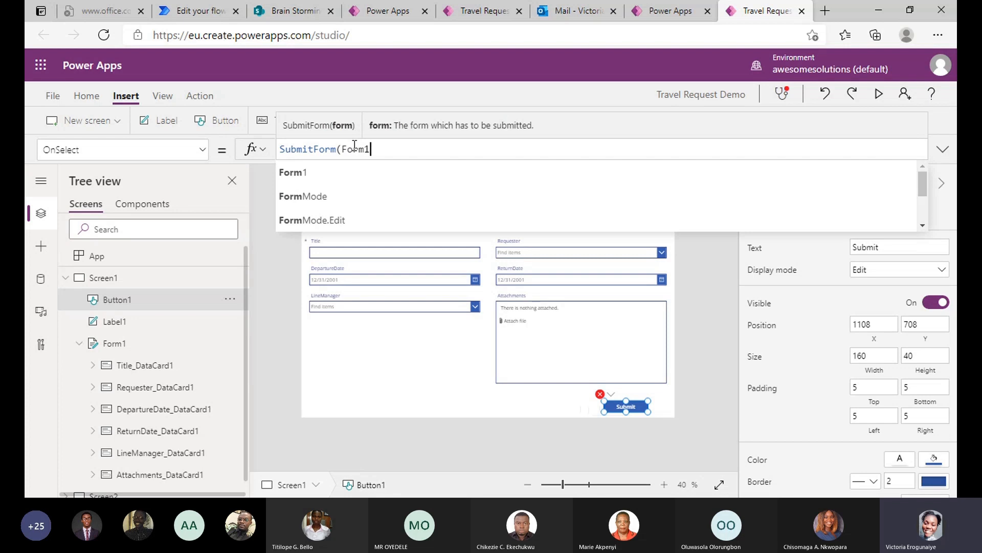
{"action": "type", "text": ")"}
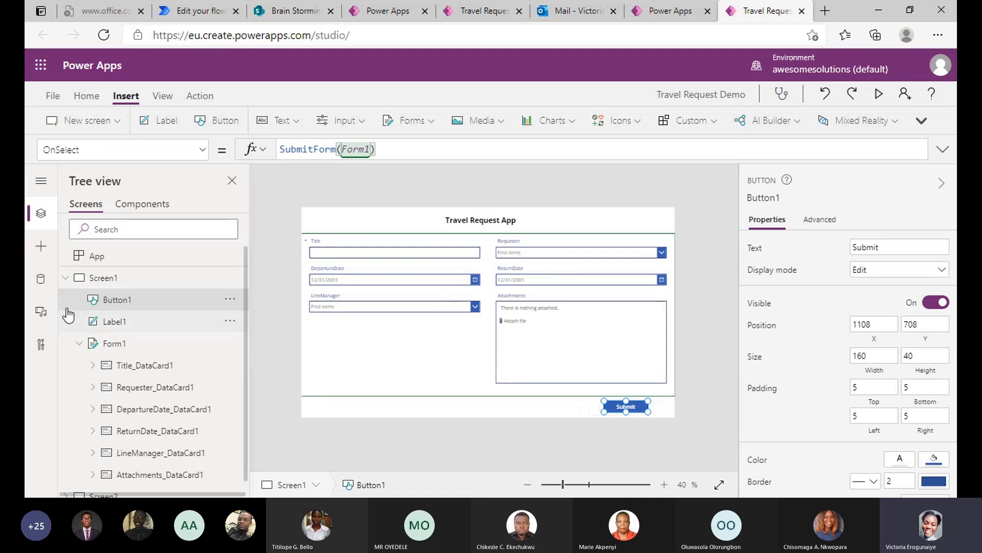
Set Form1's OnSuccess formula to Navigate(Screen2);.
{"action": "left_click", "coordinate": [114, 343]}
{"action": "left_click", "coordinate": [200, 149]}
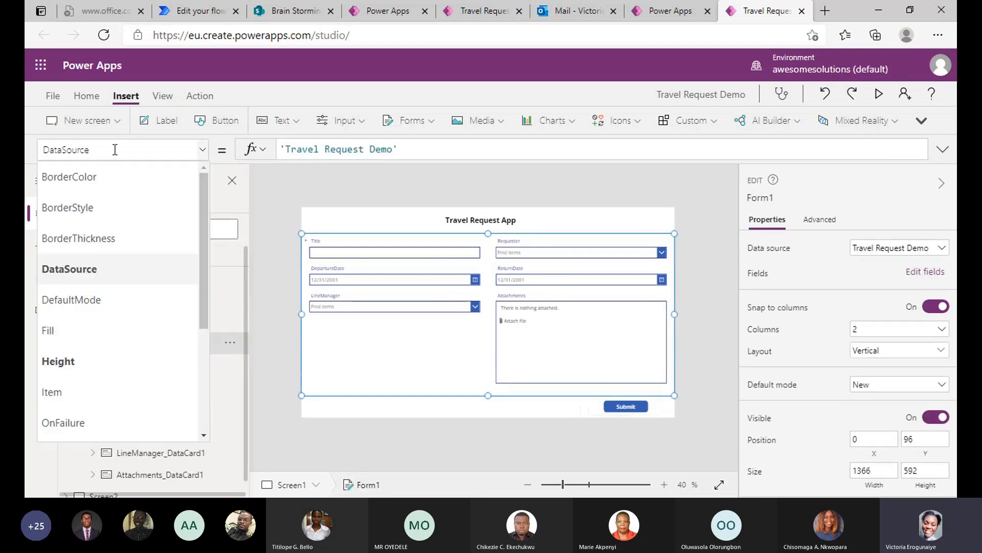
{"action": "scroll", "coordinate": [208, 339], "scroll_direction": "down", "scroll_amount": 1}
{"action": "scroll", "coordinate": [210, 361], "scroll_direction": "down", "scroll_amount": 3}
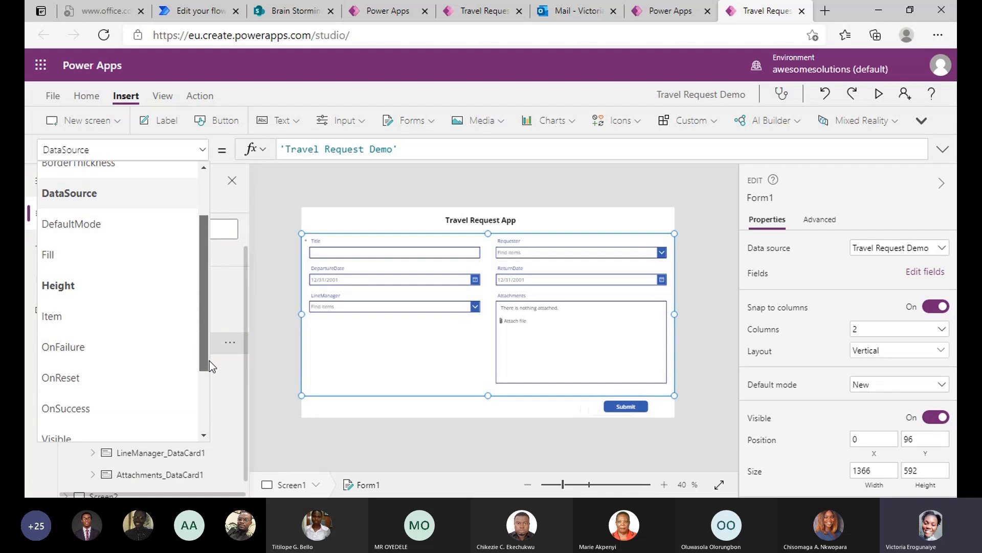
{"action": "left_click", "coordinate": [121, 404]}
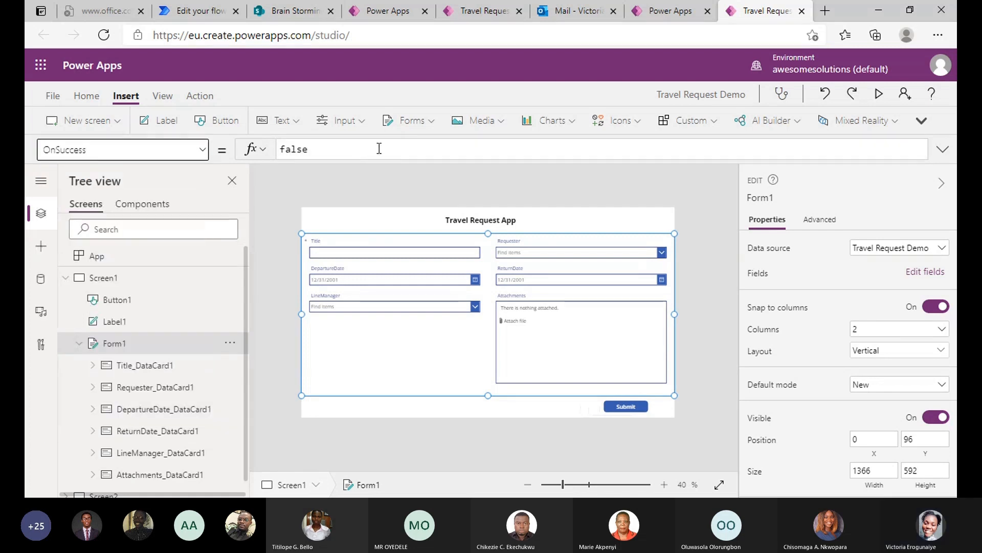
{"action": "double_click", "coordinate": [329, 147]}
{"action": "key", "text": "BackSpace"}
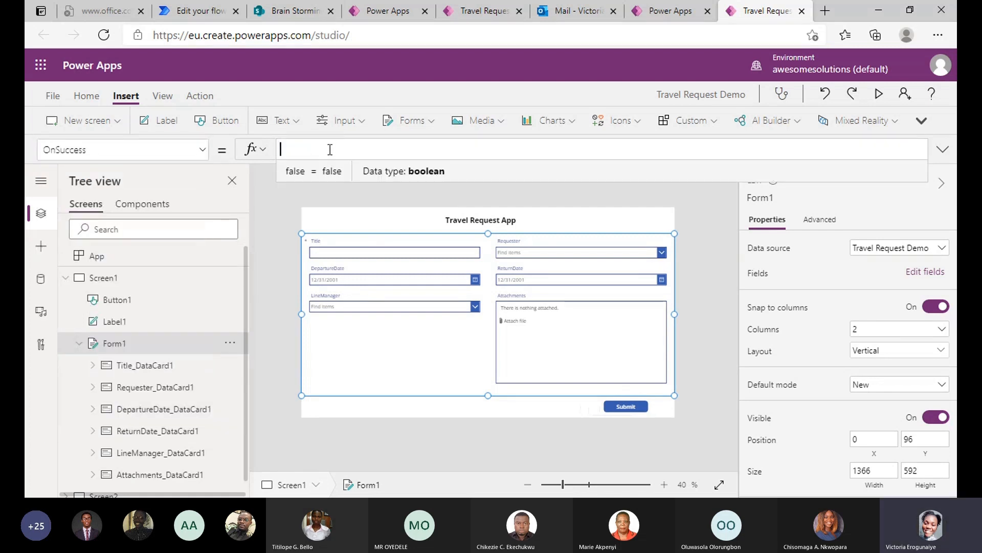
{"action": "type", "text": "navigate"}
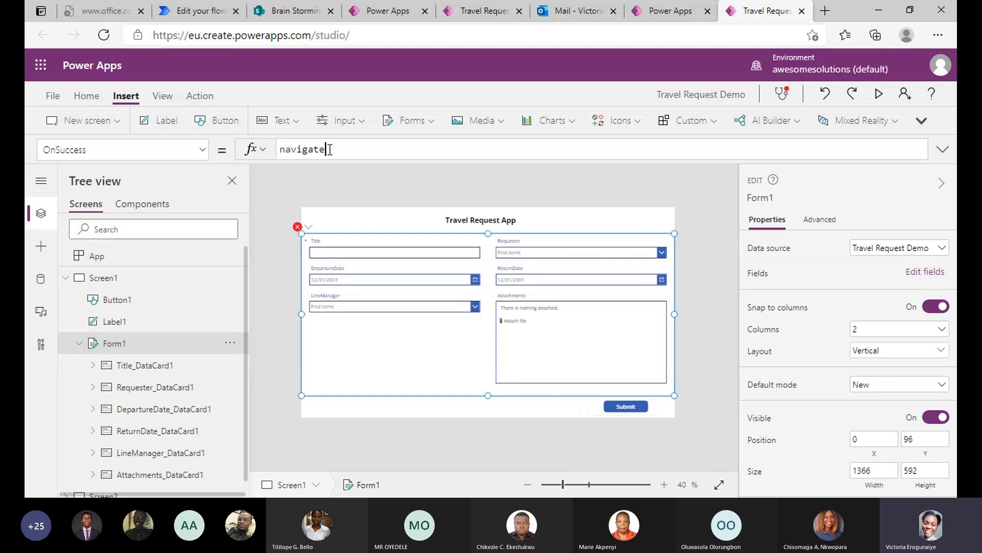
{"action": "left_click", "coordinate": [323, 177]}
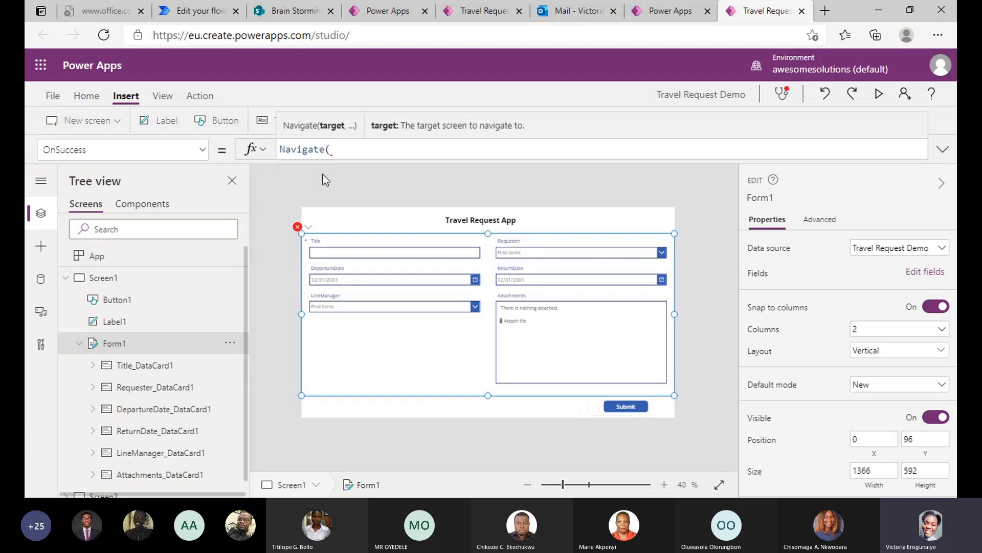
{"action": "type", "text": "succe"}
{"action": "key", "text": "BackSpace"}
{"action": "key", "text": "BackSpace"}
{"action": "key", "text": "BackSpace"}
{"action": "key", "text": "BackSpace"}
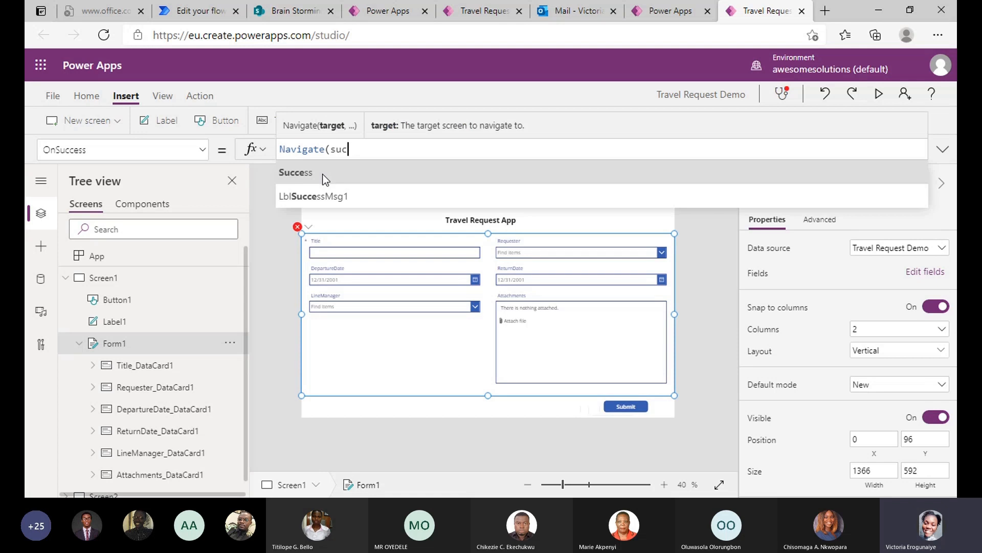
{"action": "type", "text": "cre"}
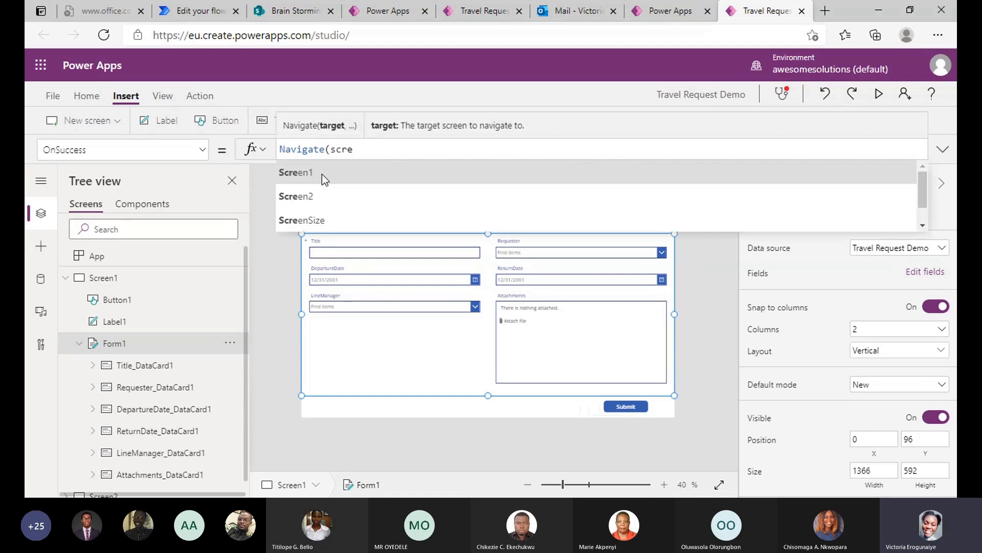
{"action": "left_click", "coordinate": [323, 191]}
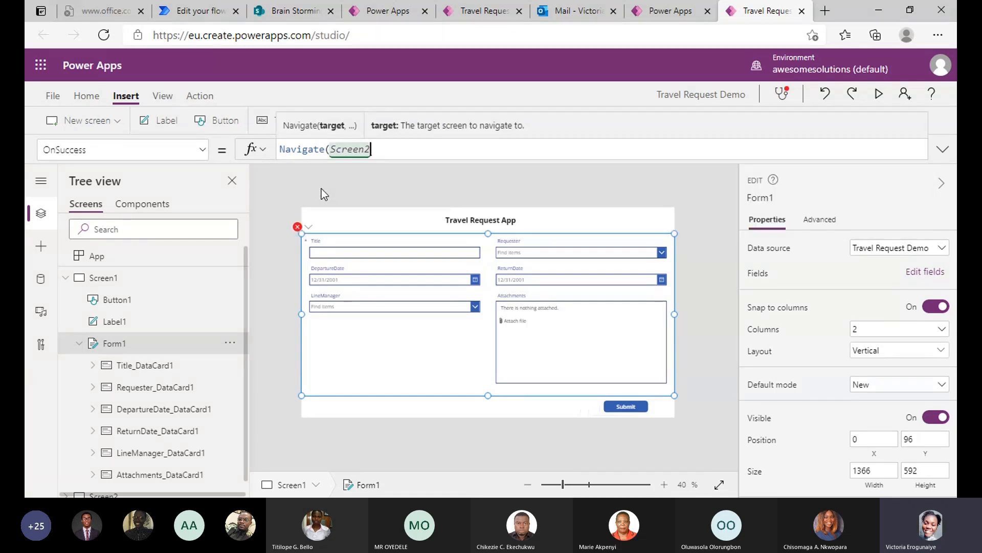
{"action": "type", "text": ");"}
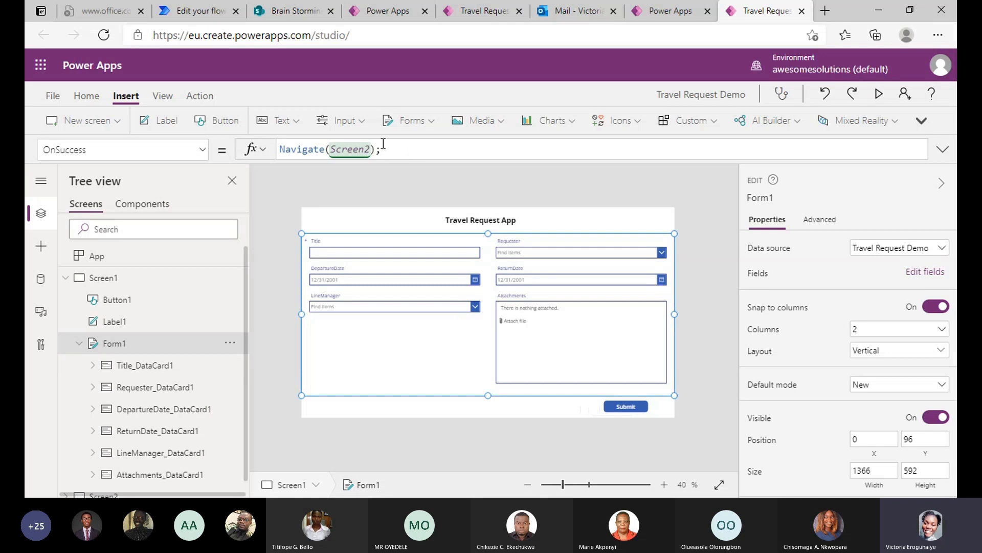
Extend Form1's OnSuccess formula with ResetForm(Form1); NewForm(Form1) after the Navigate call.
{"action": "type", "text": "reset"}
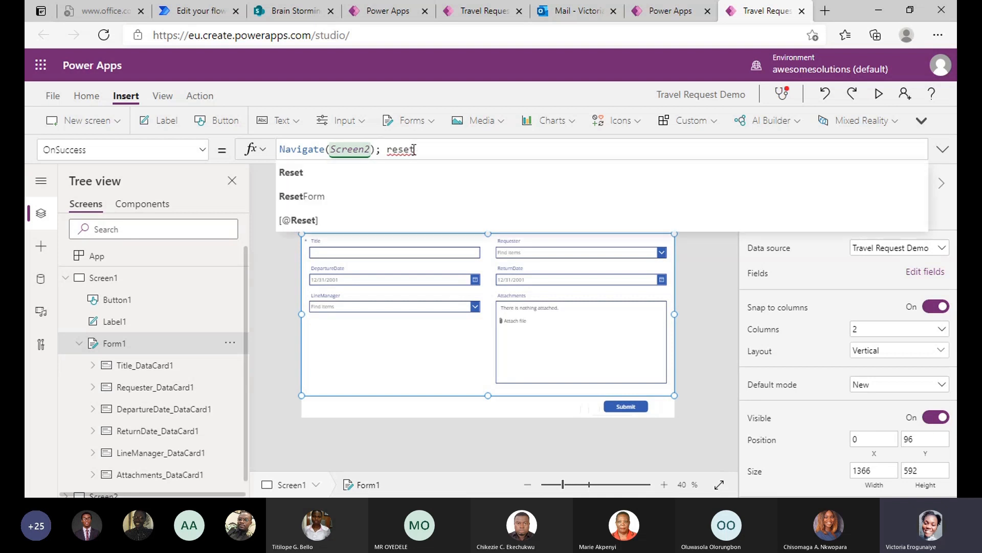
{"action": "left_click", "coordinate": [365, 190]}
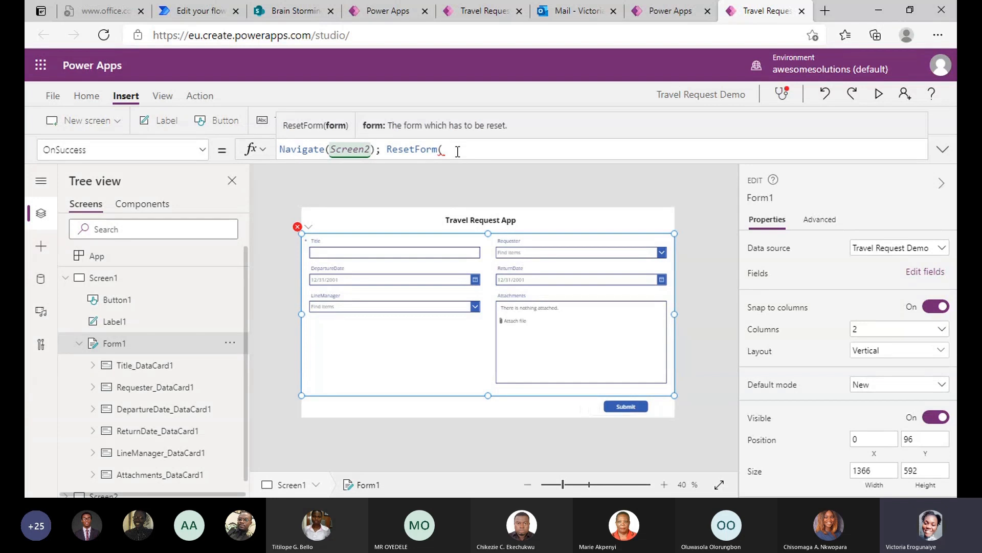
{"action": "type", "text": "form1"}
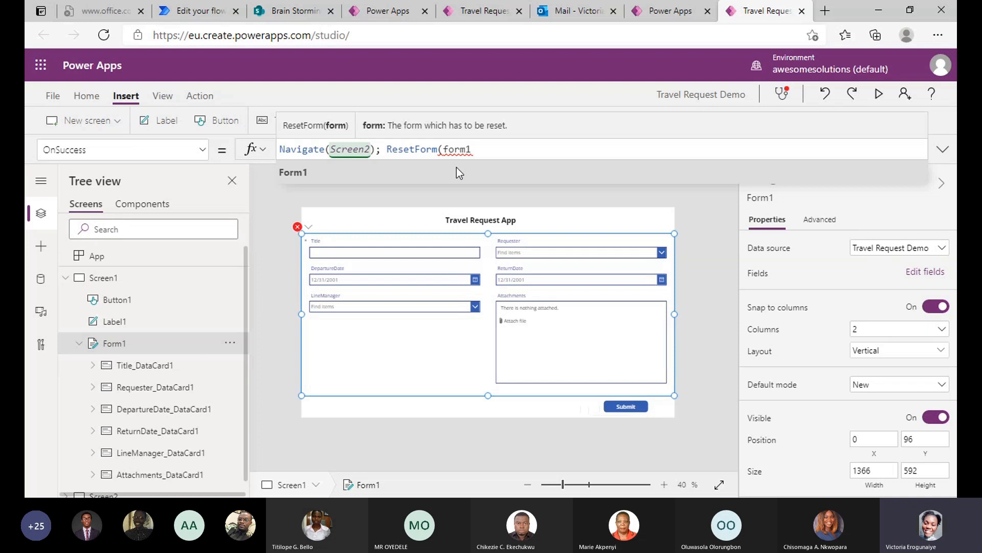
{"action": "left_click", "coordinate": [457, 168]}
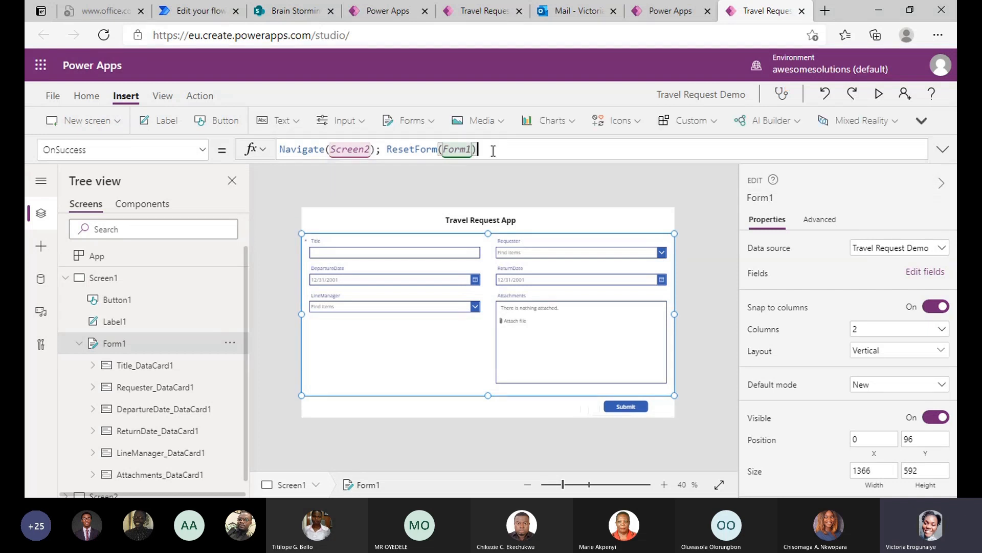
{"action": "type", "text": "; newform"}
{"action": "key", "text": "Tab"}
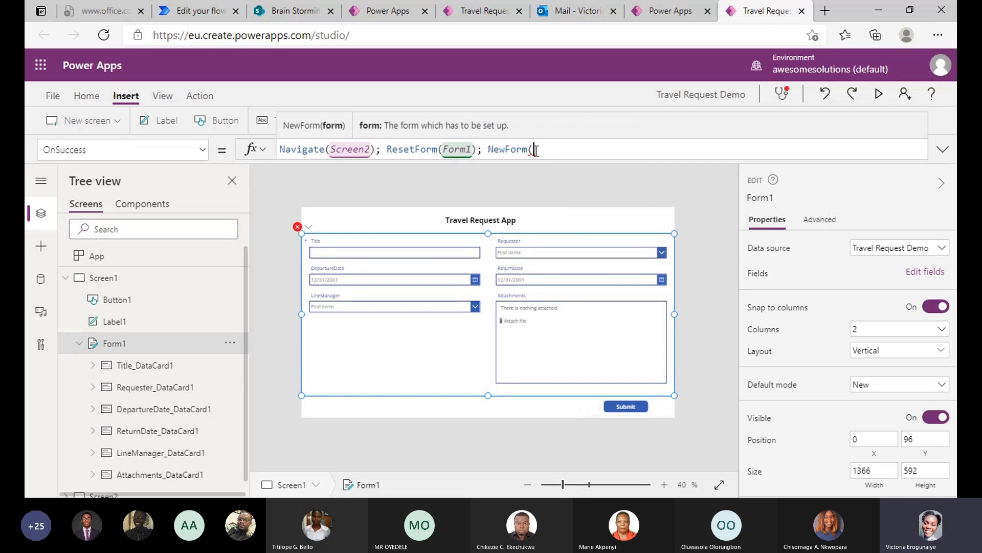
{"action": "type", "text": "for"}
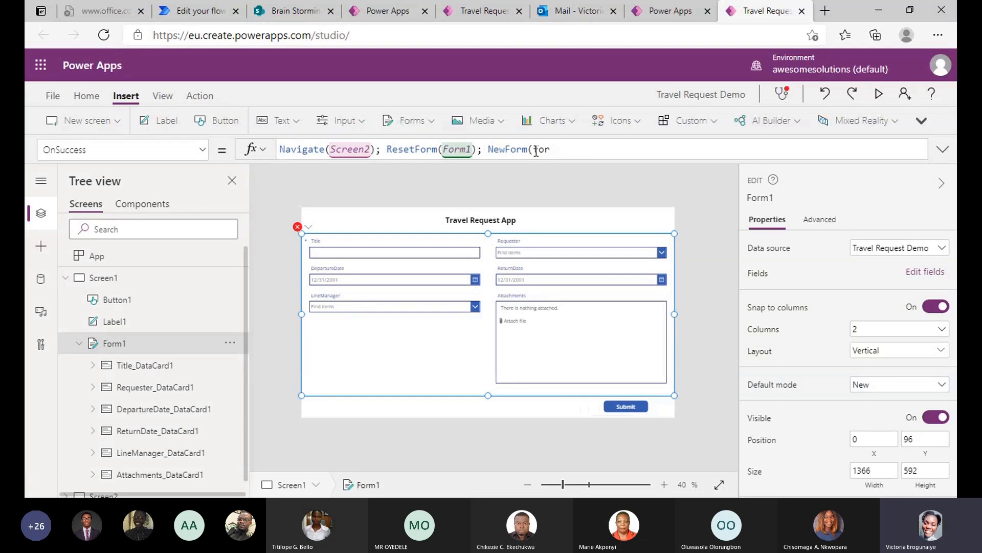
{"action": "type", "text": "m"}
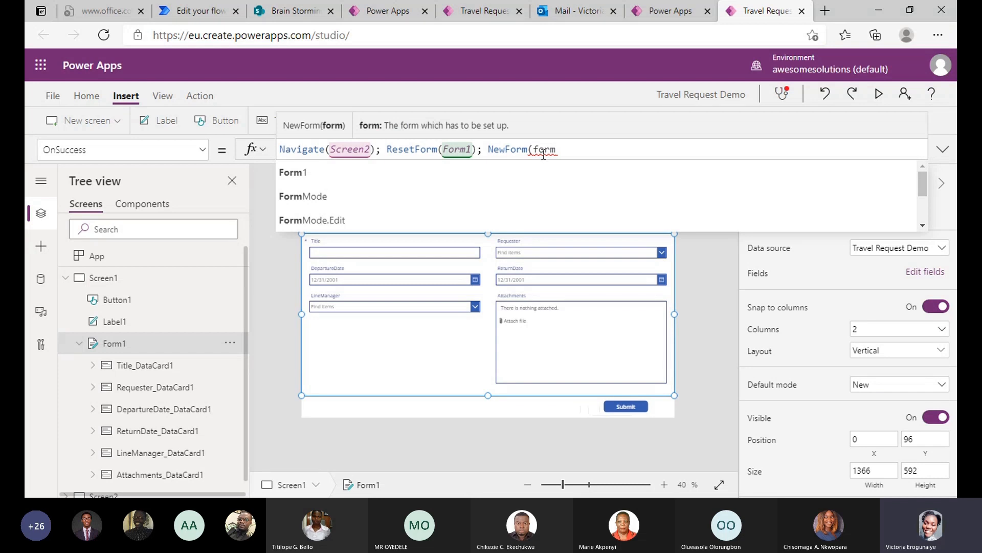
{"action": "left_click", "coordinate": [331, 174]}
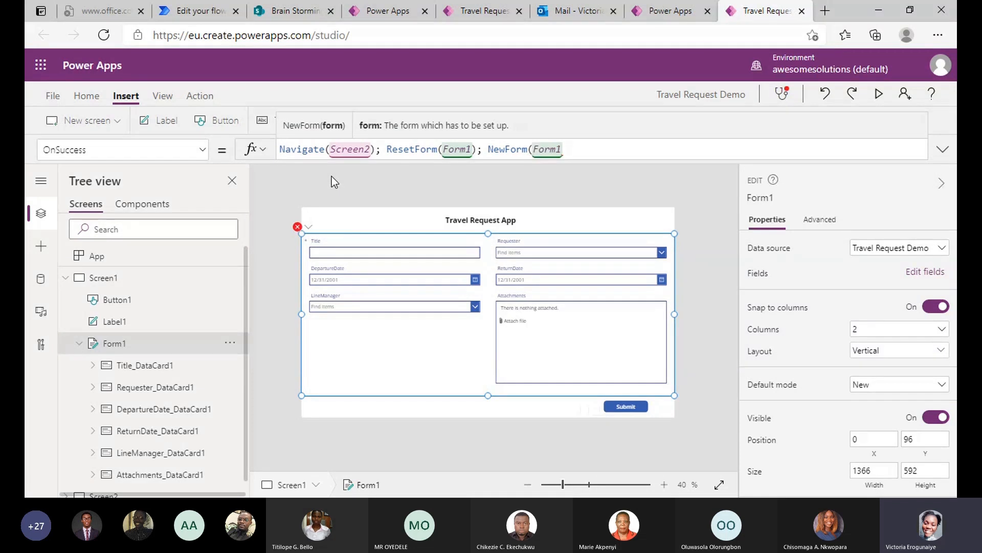
{"action": "type", "text": ")"}
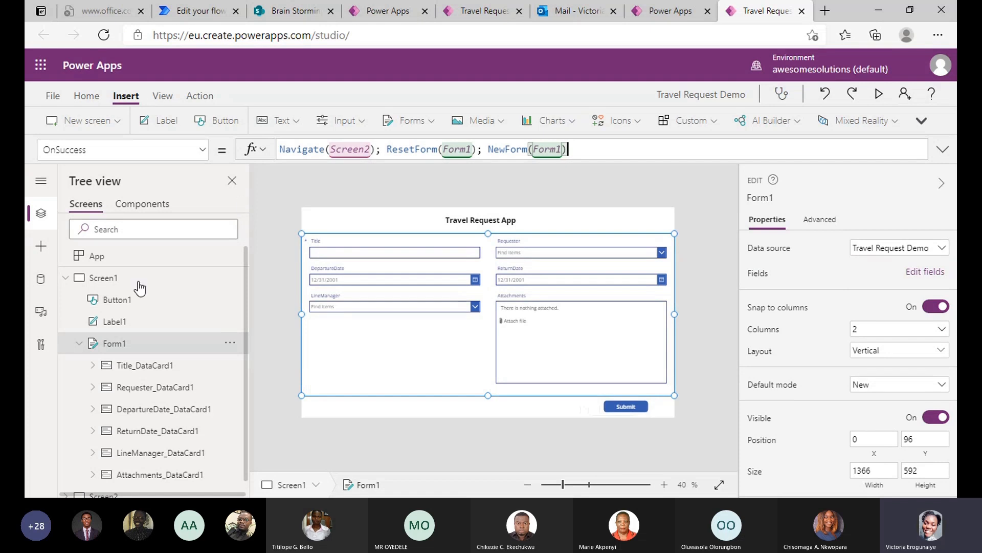
Add a Cancel icon to Screen2 near the canvas's upper-right corner at about 1278, 34, sized about 46 by 59.
{"action": "left_click", "coordinate": [634, 406]}
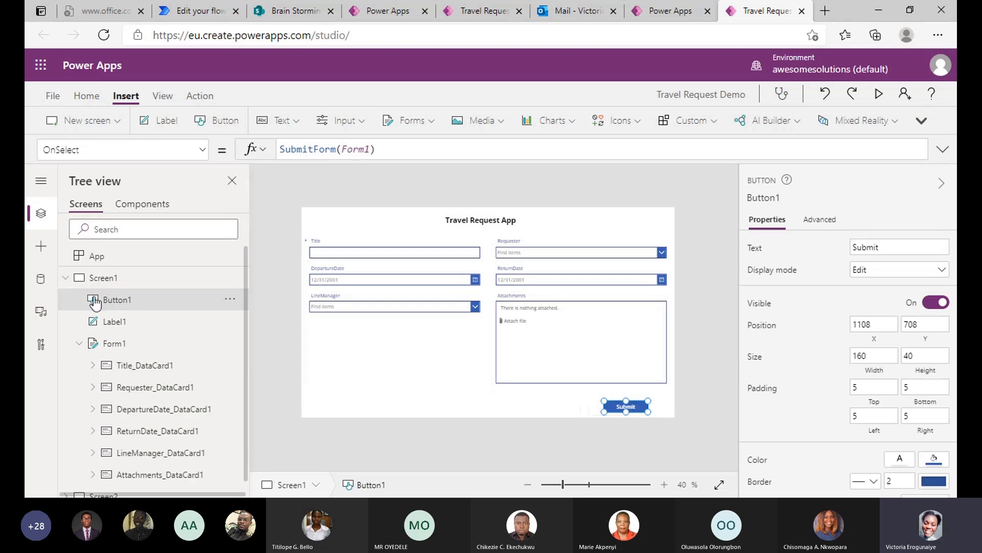
{"action": "left_click", "coordinate": [66, 278]}
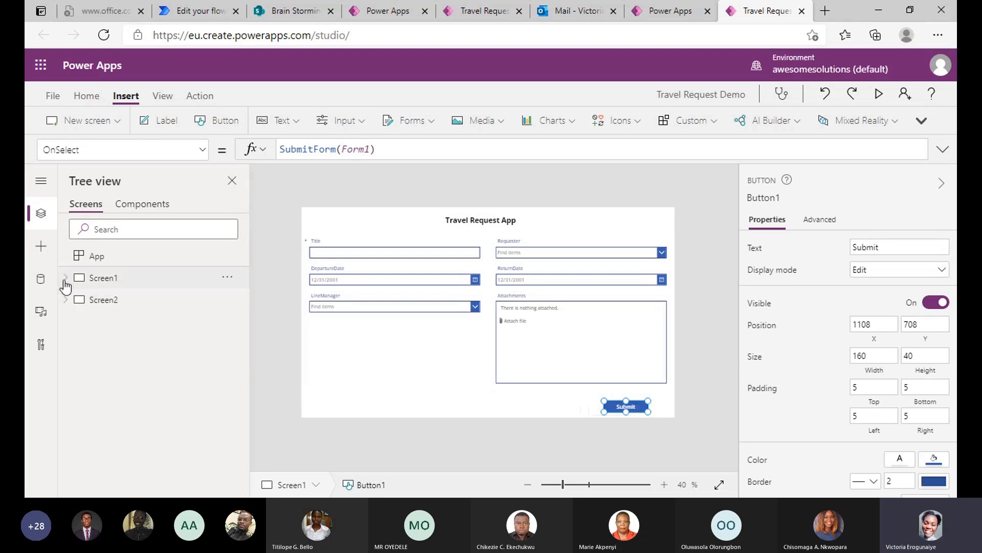
{"action": "left_click", "coordinate": [88, 300]}
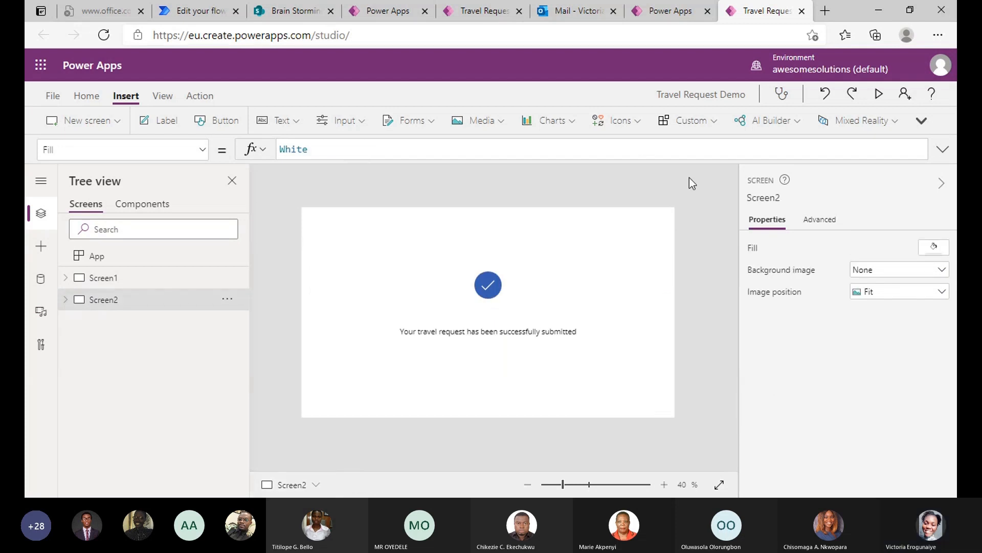
{"action": "left_click", "coordinate": [499, 123]}
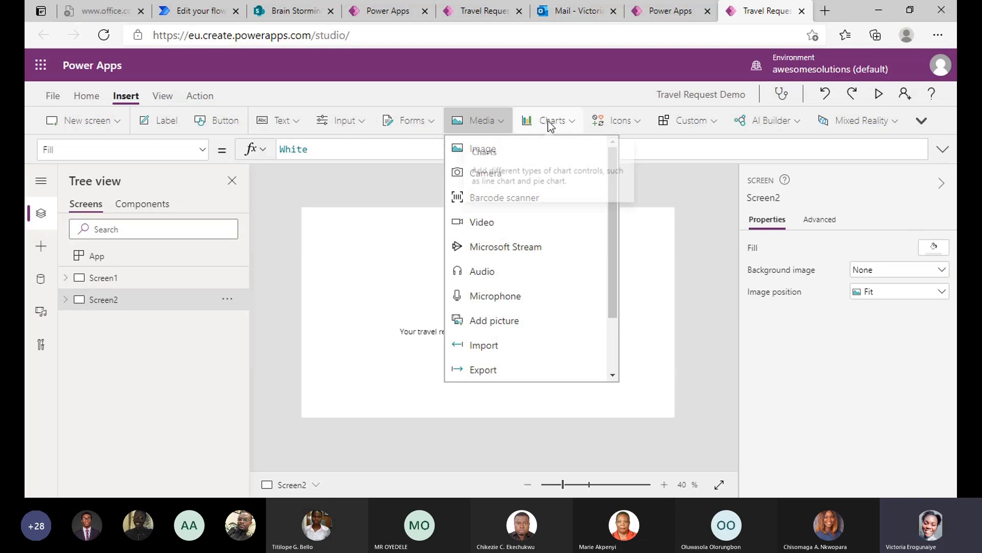
{"action": "left_click", "coordinate": [628, 122]}
{"action": "left_click", "coordinate": [627, 122]}
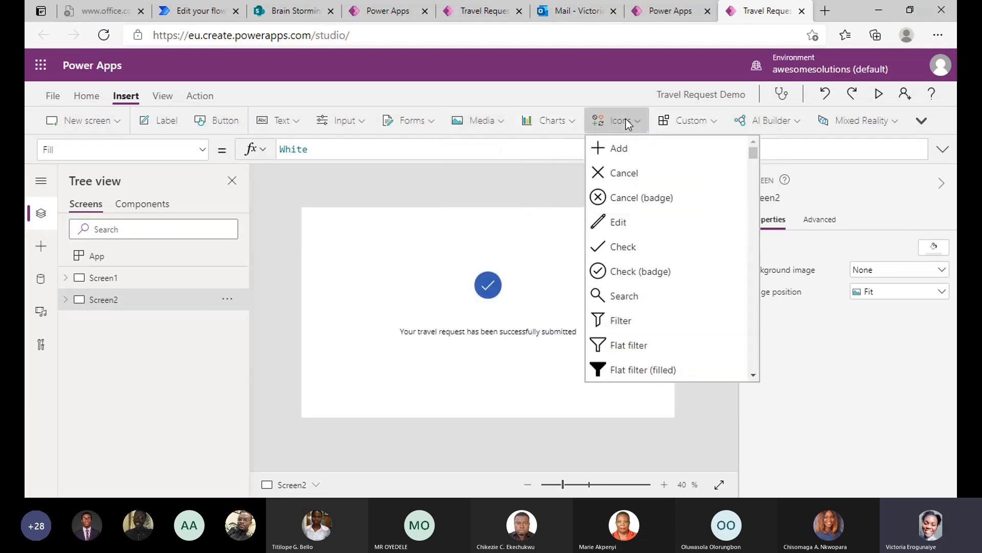
{"action": "left_click", "coordinate": [624, 173]}
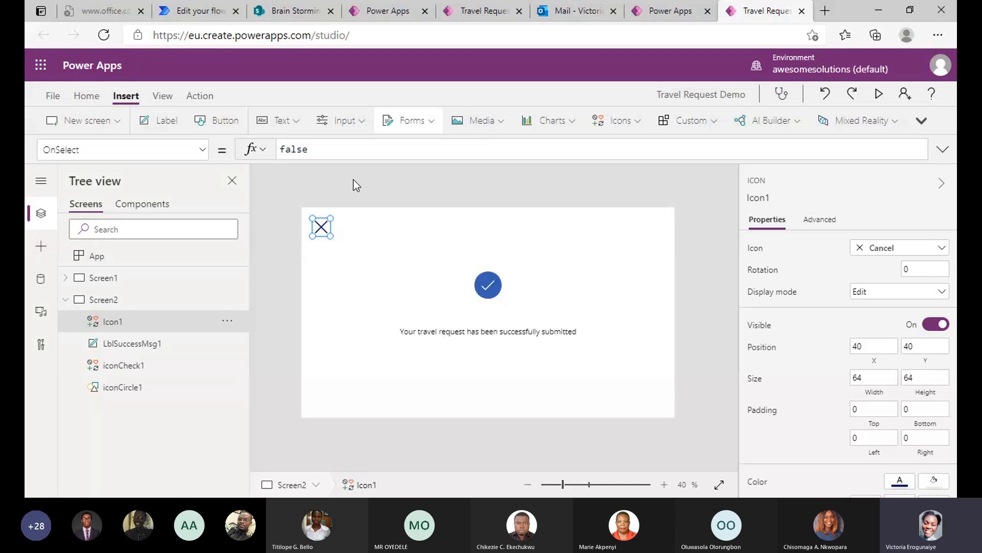
{"action": "left_click_drag", "start_coordinate": [323, 228], "coordinate": [659, 230]}
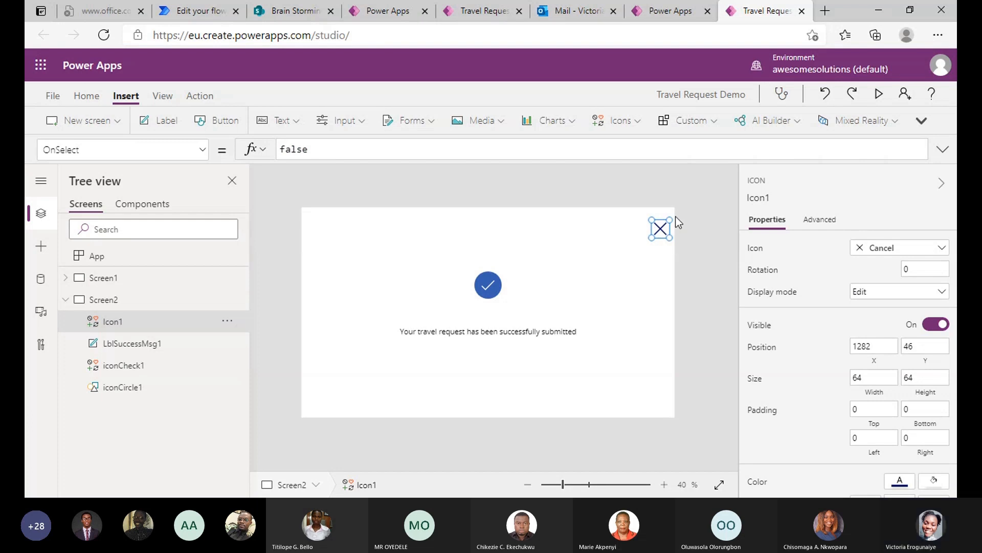
{"action": "left_click_drag", "start_coordinate": [669, 220], "coordinate": [657, 223]}
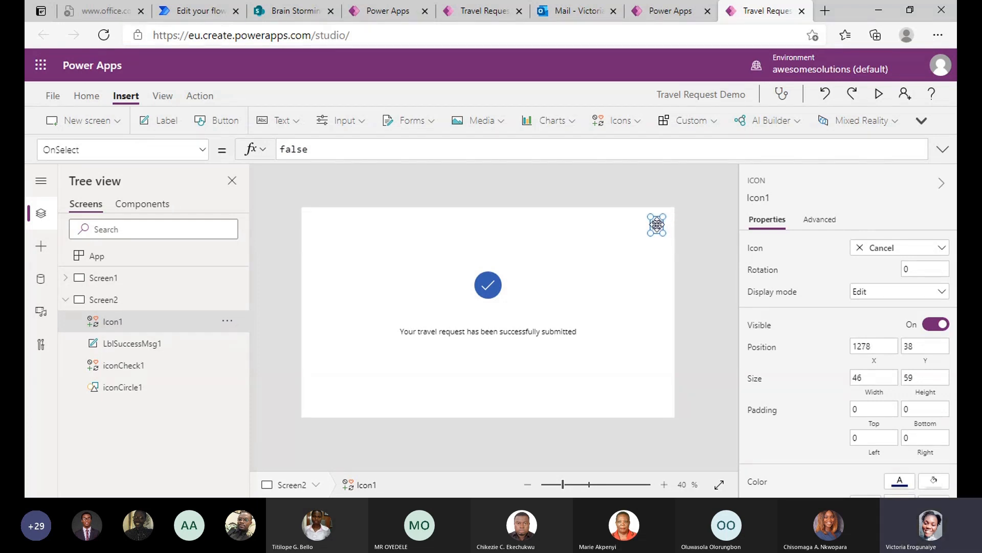
Set the Cancel icon's OnSelect formula to Navigate(Screen1).
{"action": "double_click", "coordinate": [333, 148]}
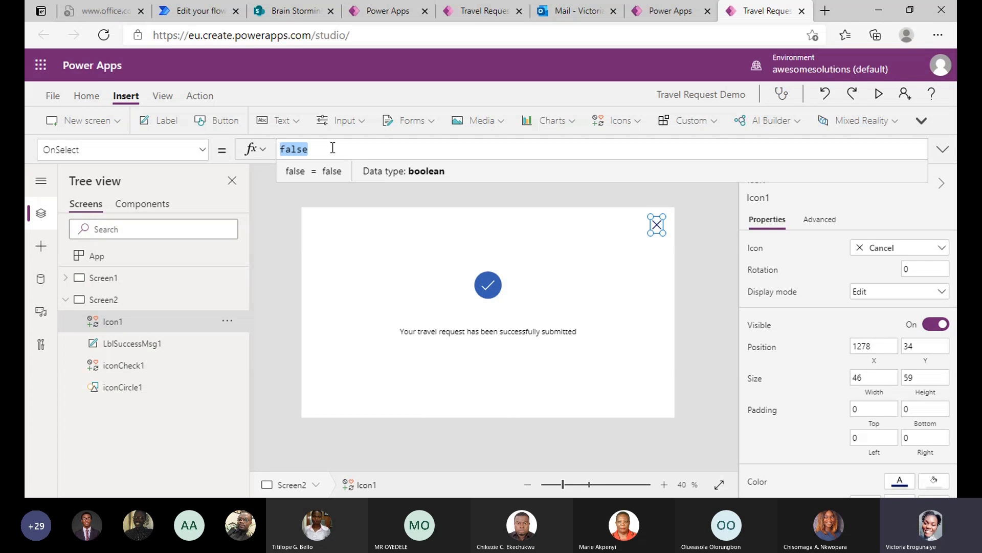
{"action": "key", "text": "BackSpace"}
{"action": "type", "text": "navig"}
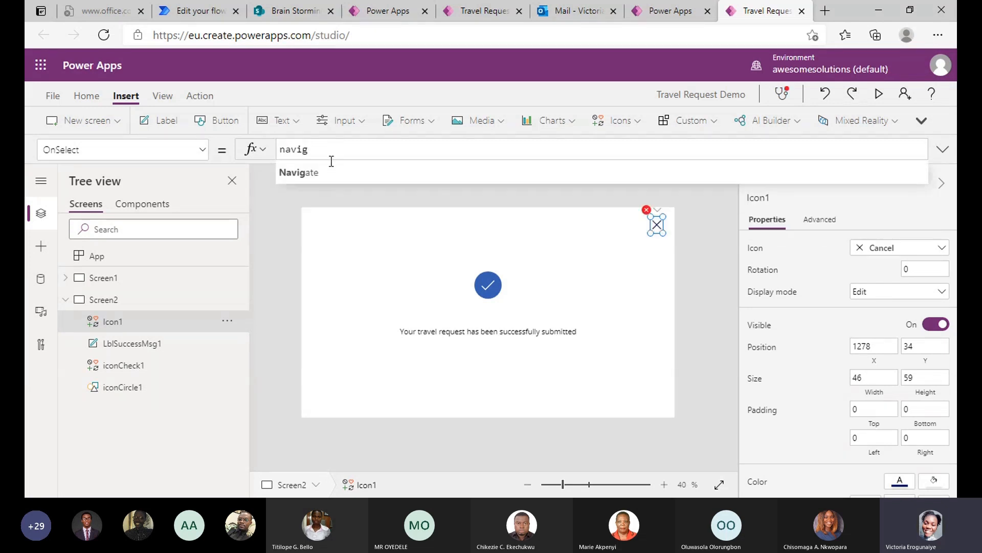
{"action": "left_click", "coordinate": [330, 171]}
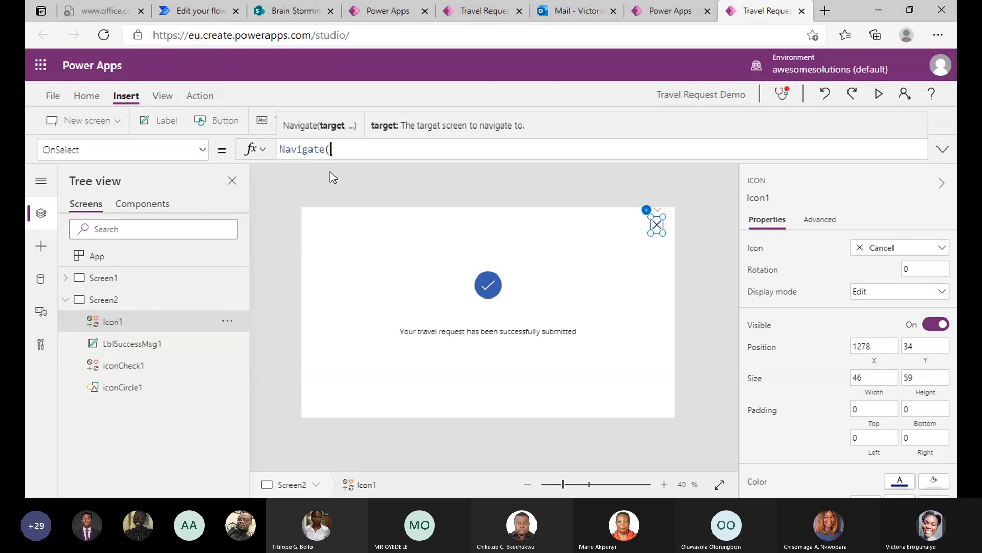
{"action": "type", "text": "reen"}
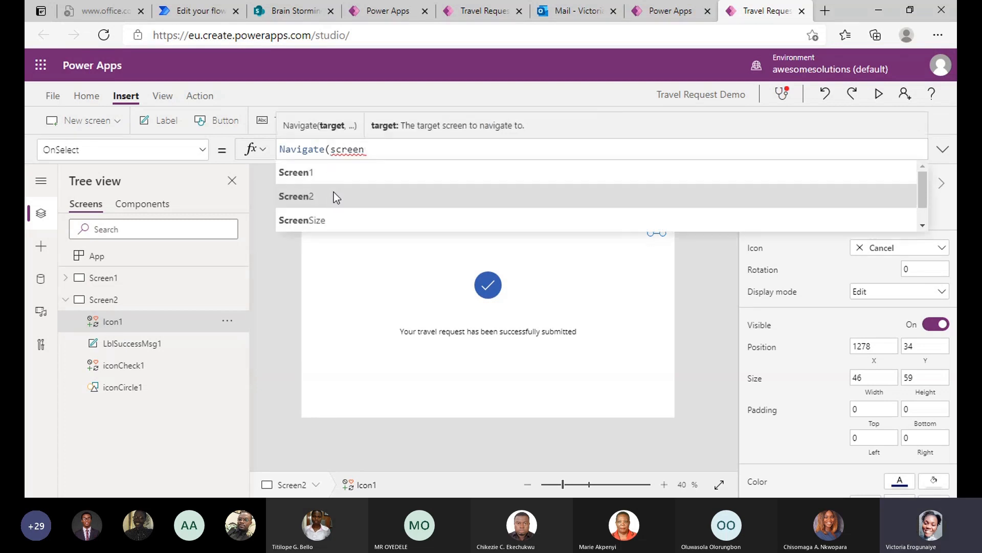
{"action": "key", "text": "Tab"}
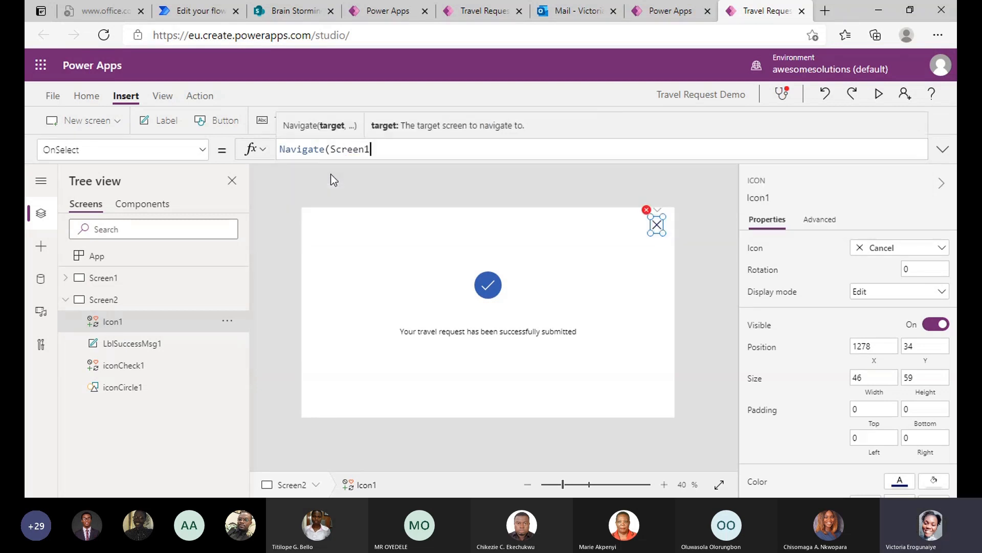
{"action": "type", "text": ")"}
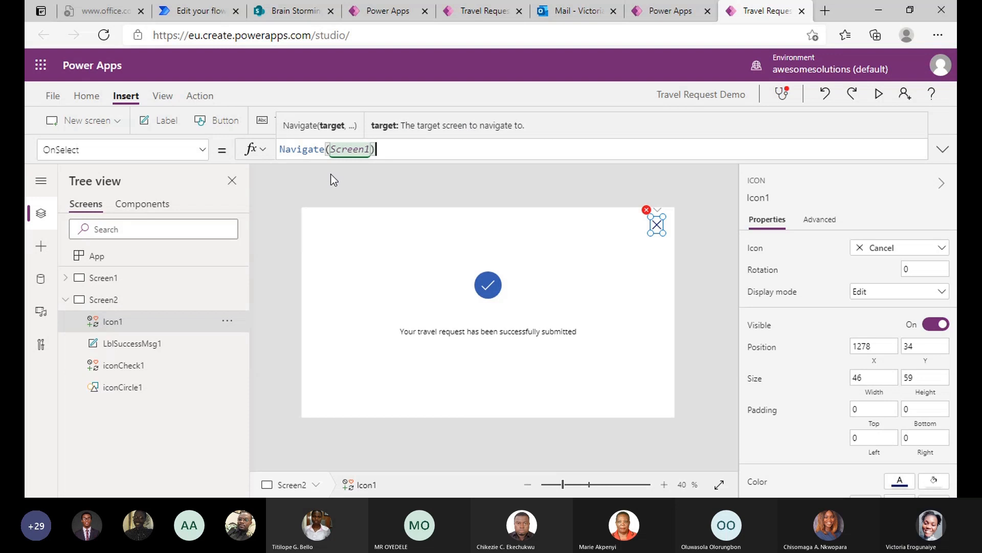
Collapse Screen2 in the tree and return to Screen1.
{"action": "left_click", "coordinate": [66, 300]}
{"action": "left_click", "coordinate": [65, 279]}
{"action": "left_click", "coordinate": [64, 280]}
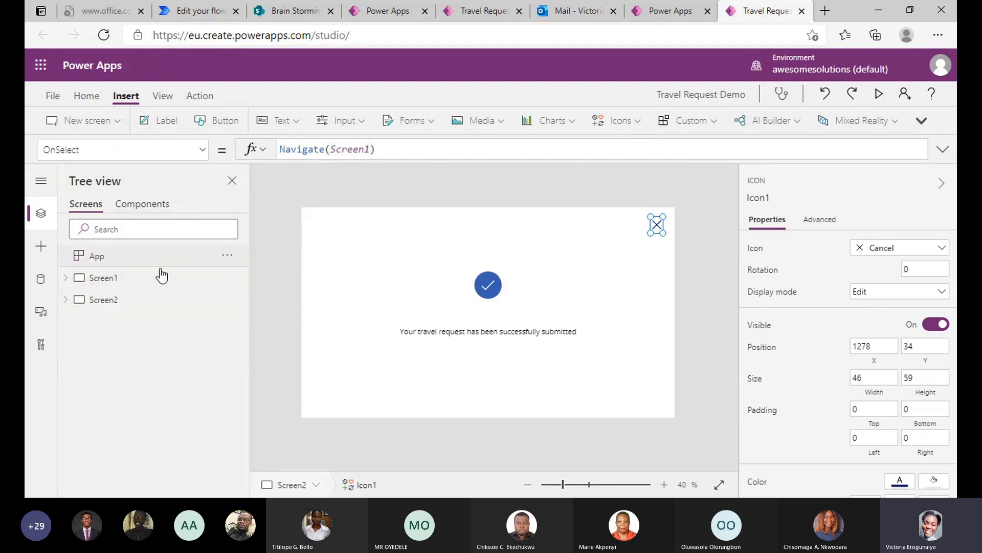
{"action": "left_click", "coordinate": [123, 284]}
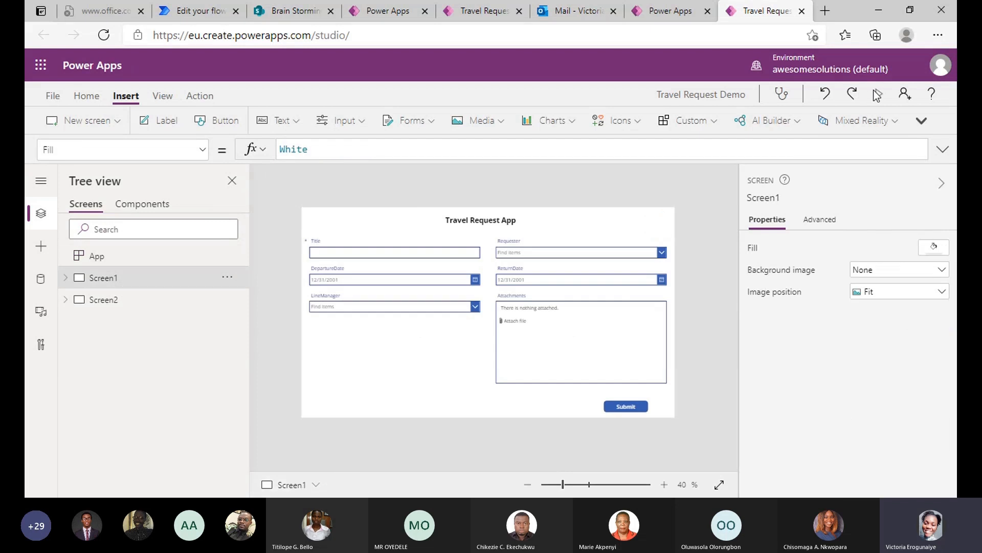
Preview the app and fill the Title with Travel Request and the Requester with the requester's name.
{"action": "left_click", "coordinate": [877, 95]}
{"action": "left_click", "coordinate": [235, 147]}
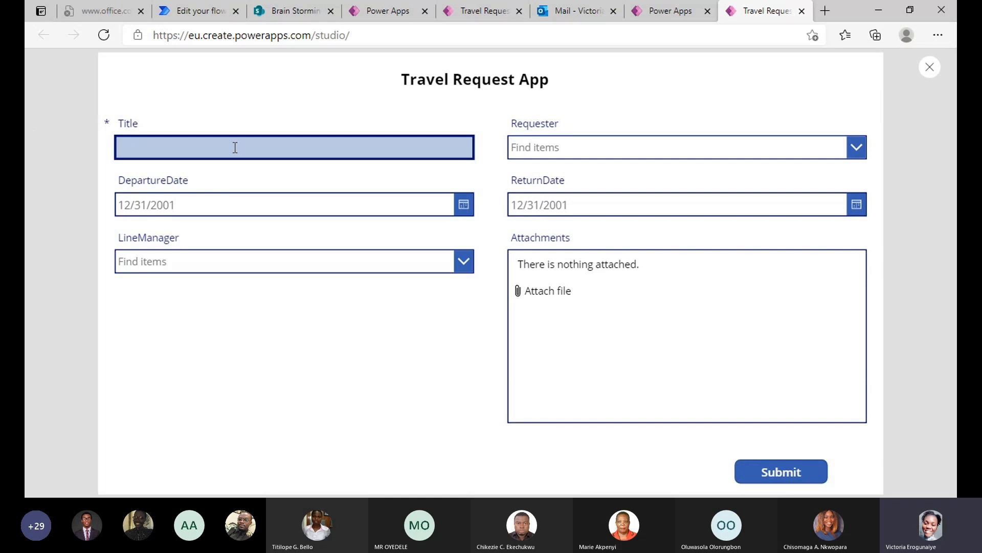
{"action": "type", "text": "Travel R"}
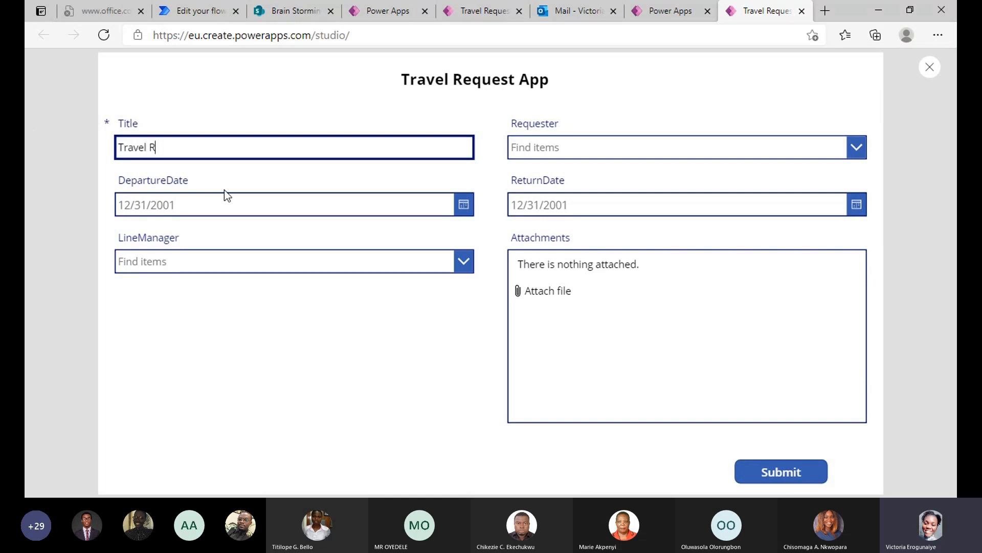
{"action": "type", "text": "equest"}
{"action": "left_click", "coordinate": [544, 150]}
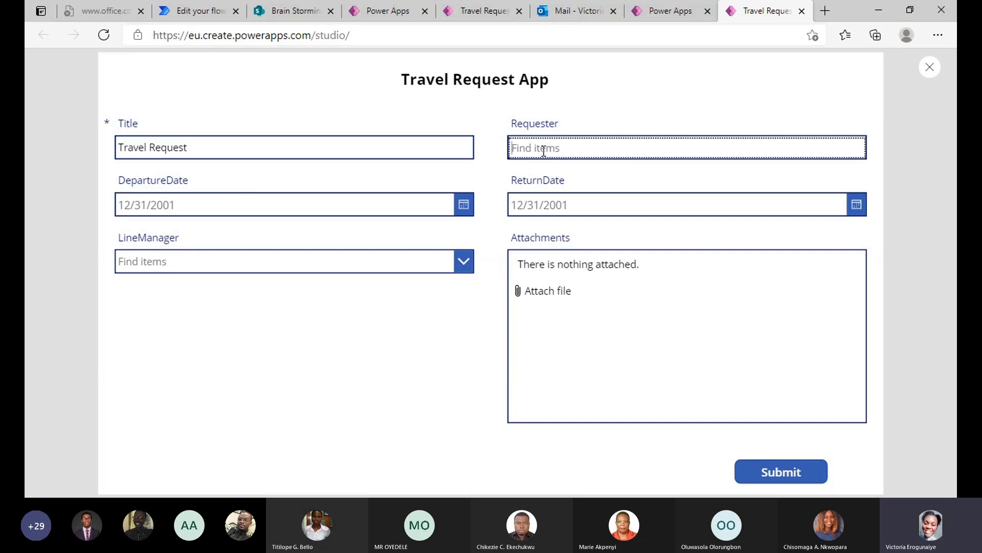
{"action": "type", "text": "victo"}
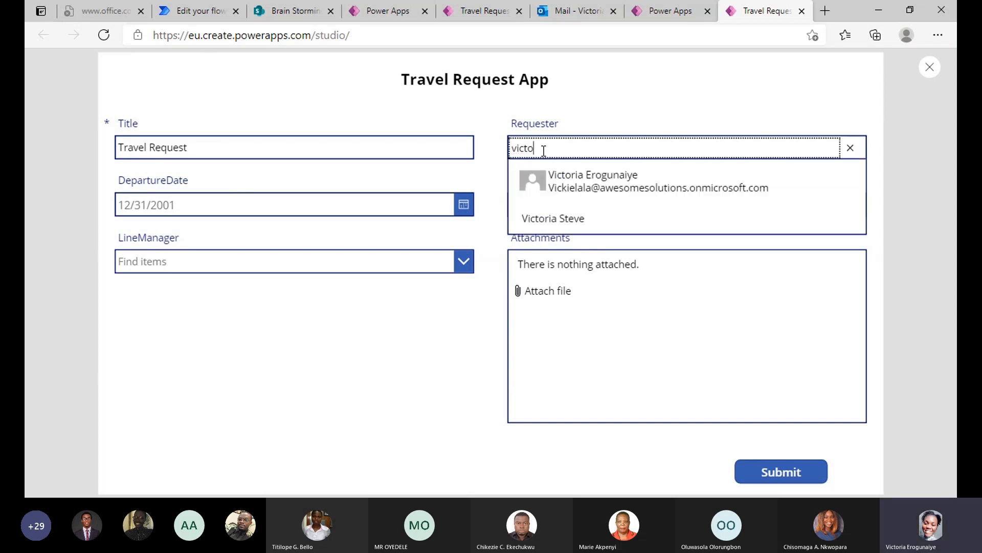
{"action": "left_click", "coordinate": [578, 174]}
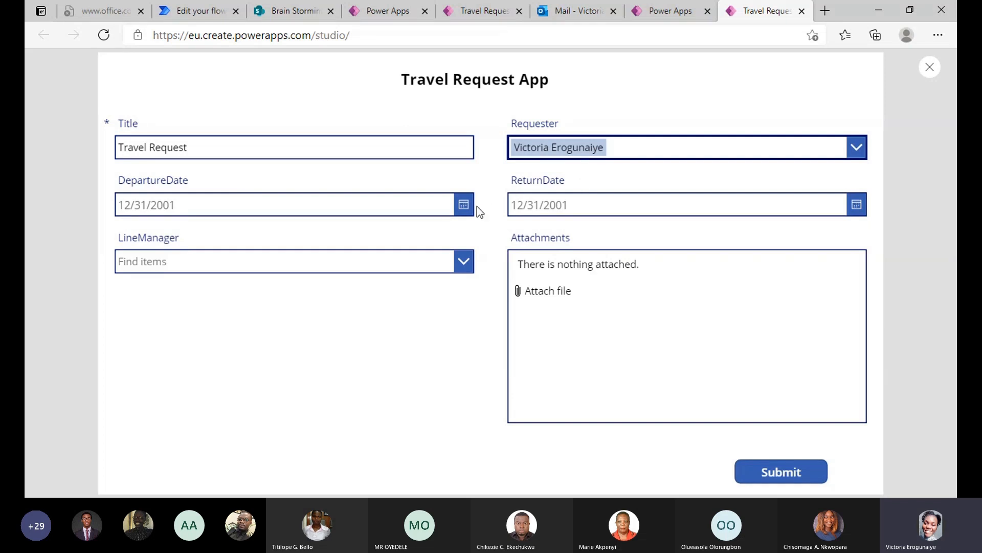
Set the request's DepartureDate to 4/16/2021 and its ReturnDate to 4/20/2021.
{"action": "left_click", "coordinate": [464, 204]}
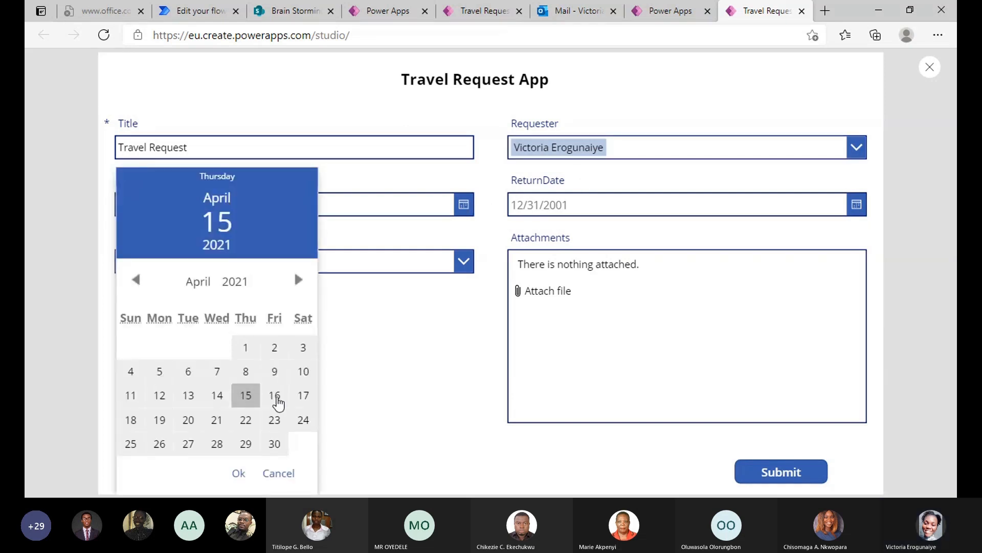
{"action": "left_click", "coordinate": [275, 397]}
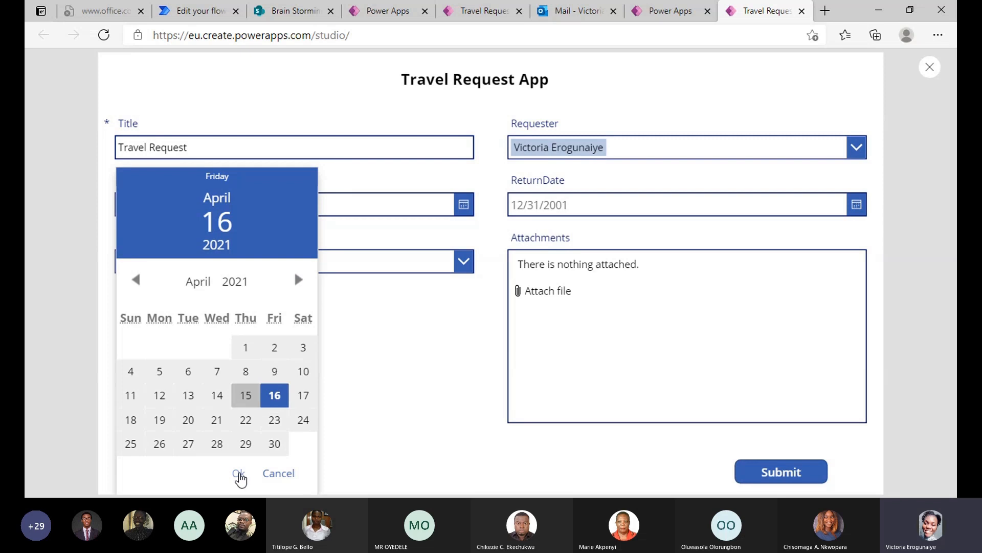
{"action": "left_click", "coordinate": [239, 473]}
{"action": "left_click", "coordinate": [858, 205]}
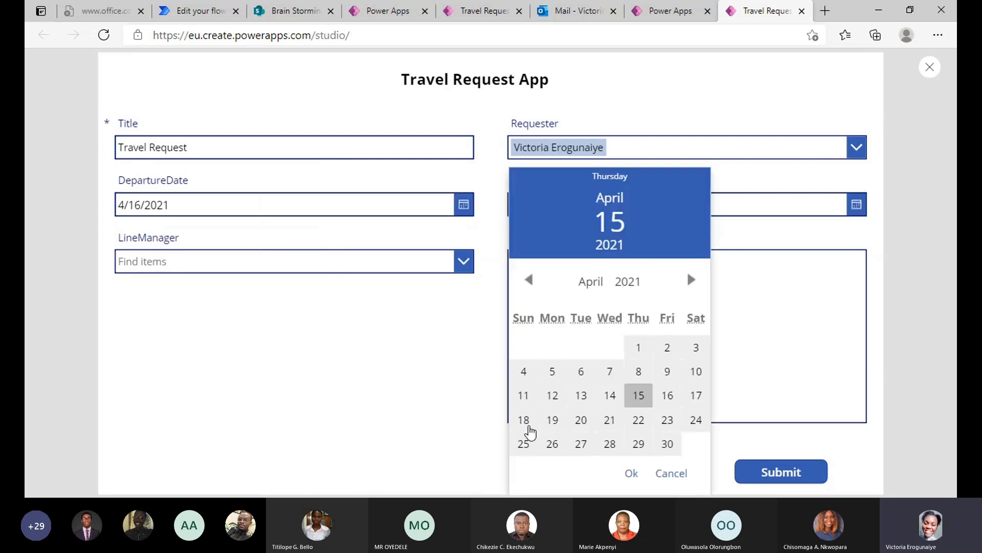
{"action": "left_click", "coordinate": [575, 424]}
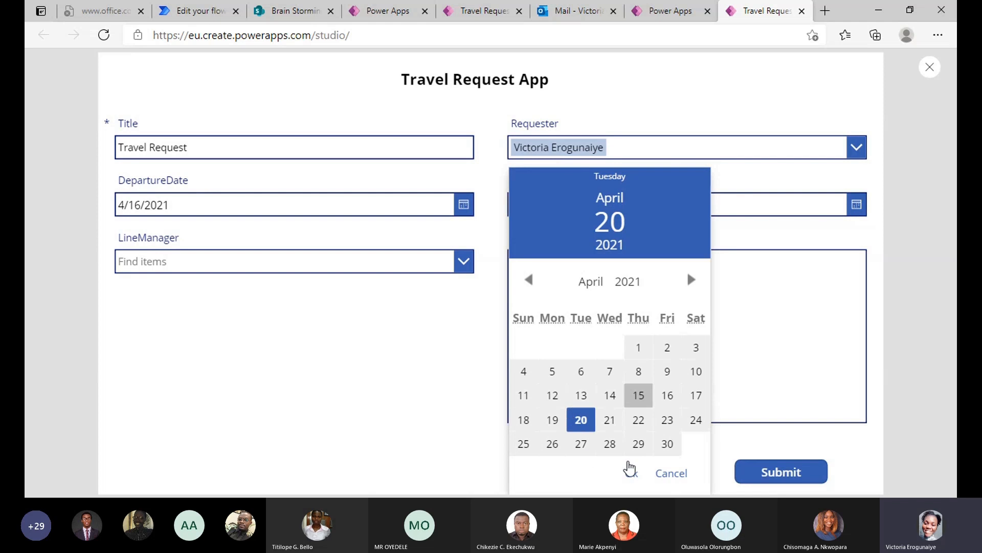
{"action": "left_click", "coordinate": [631, 471]}
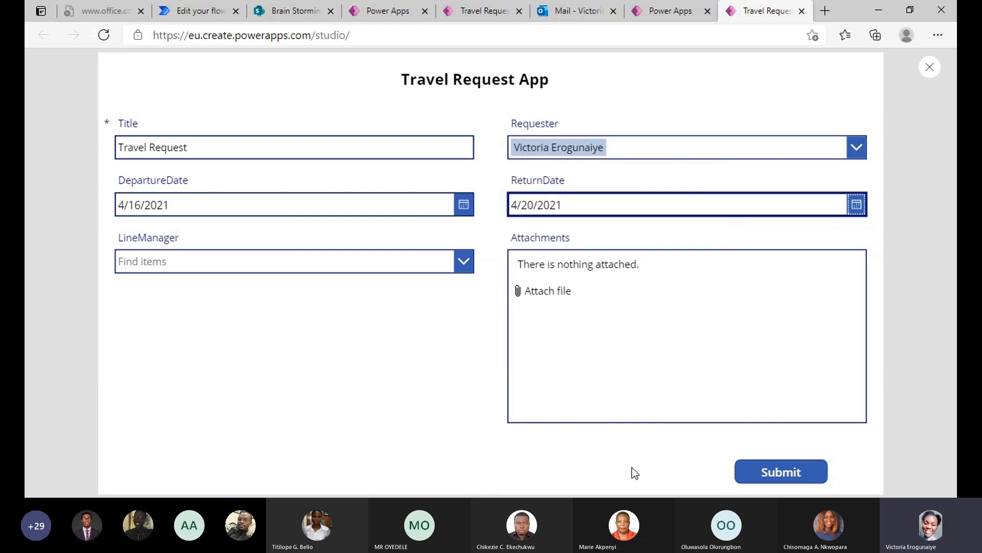
Choose the line manager's name in LineManager and submit the travel request.
{"action": "left_click", "coordinate": [295, 263]}
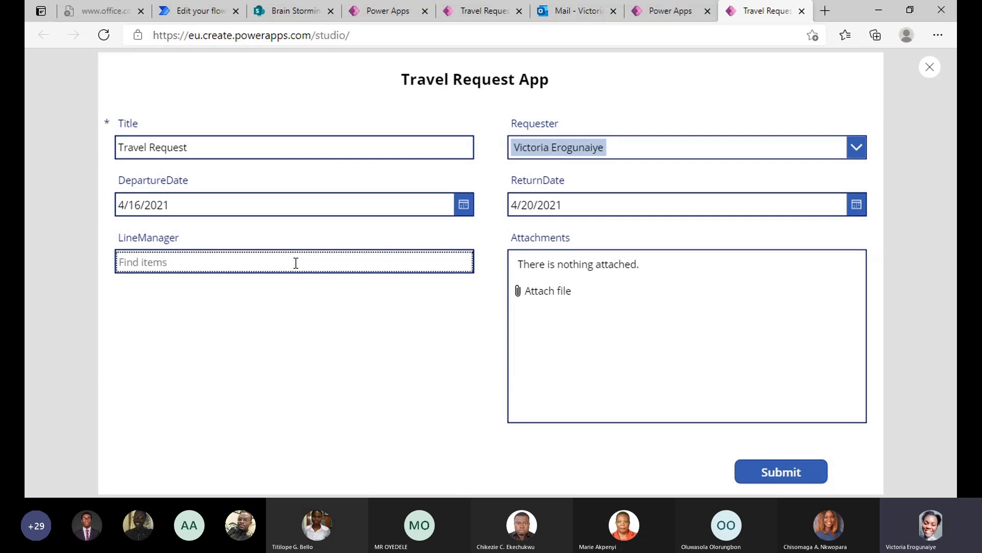
{"action": "type", "text": "vic"}
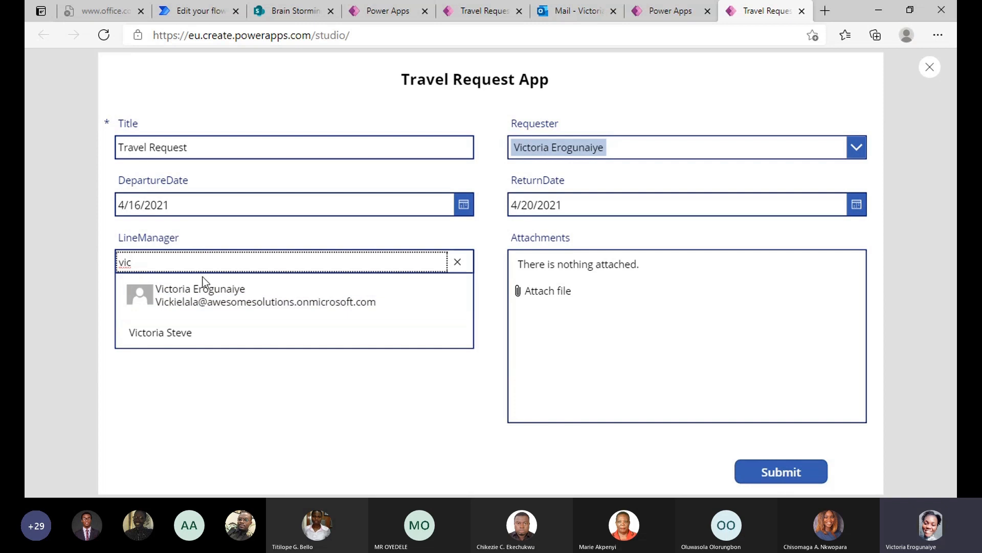
{"action": "left_click", "coordinate": [197, 342]}
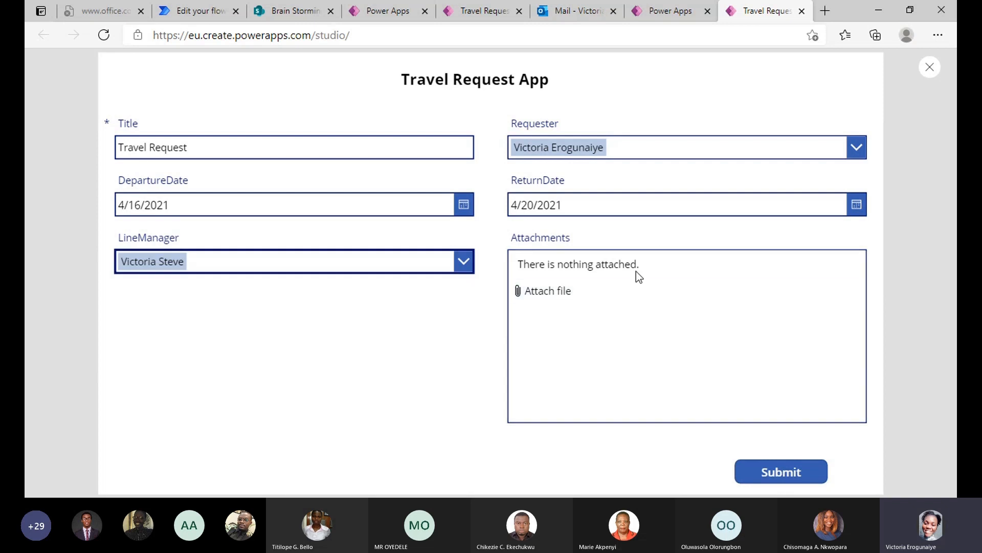
{"action": "left_click", "coordinate": [779, 475]}
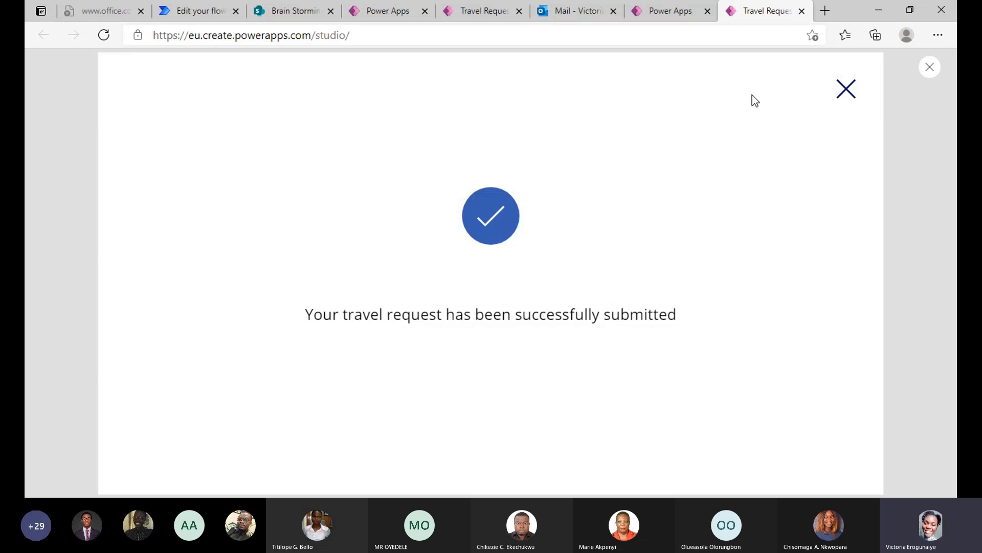
Leave the success screen, then reload the Travel Request Demo list in SharePoint to check the submitted request.
{"action": "left_click", "coordinate": [849, 92]}
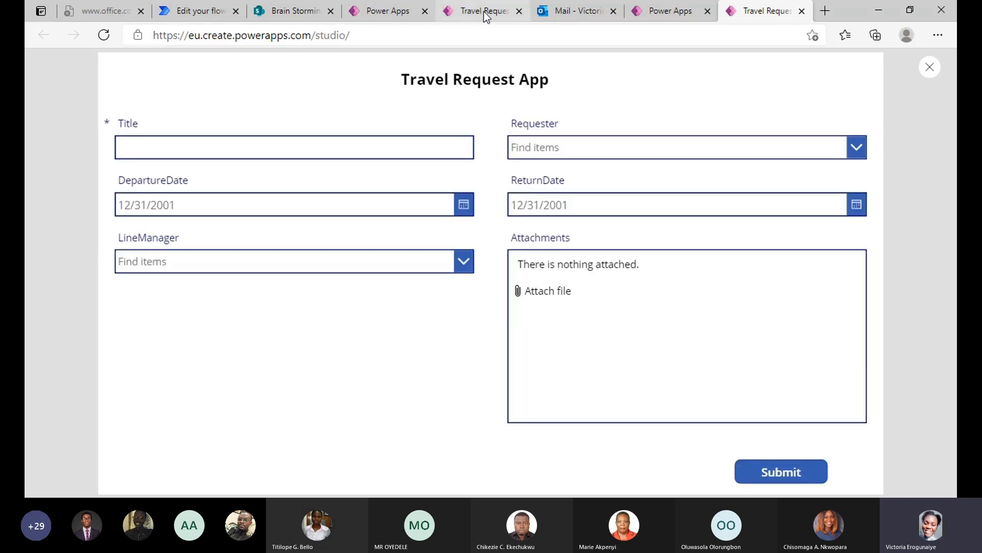
{"action": "left_click", "coordinate": [258, 9]}
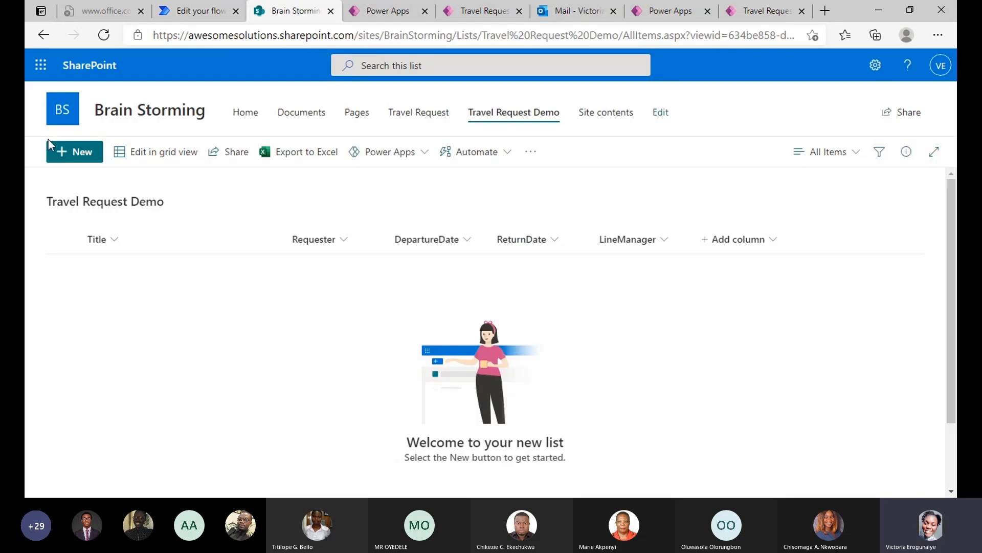
{"action": "left_click", "coordinate": [104, 35]}
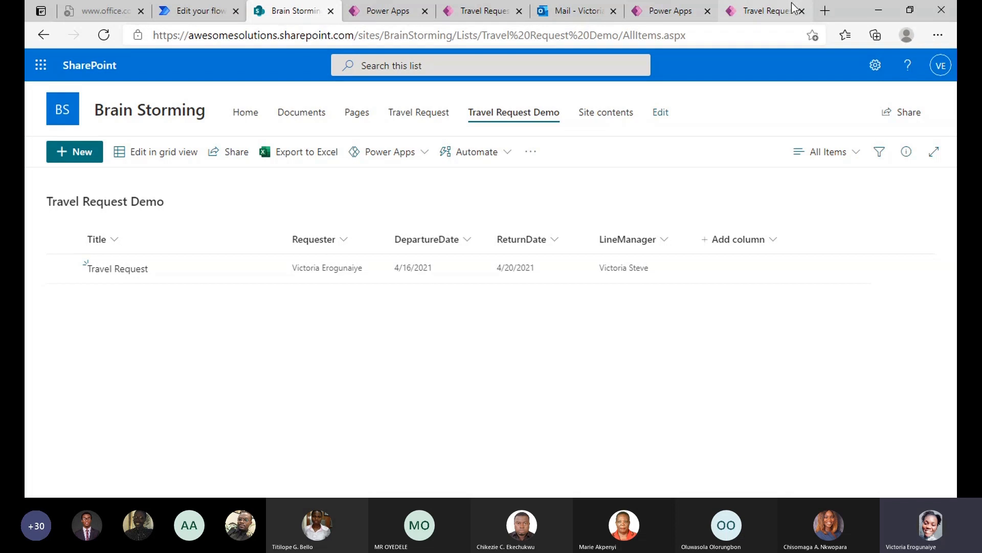
Open Power Automate at flow.microsoft.com in a new browser tab and place that tab beside the SharePoint one.
{"action": "left_click", "coordinate": [825, 10]}
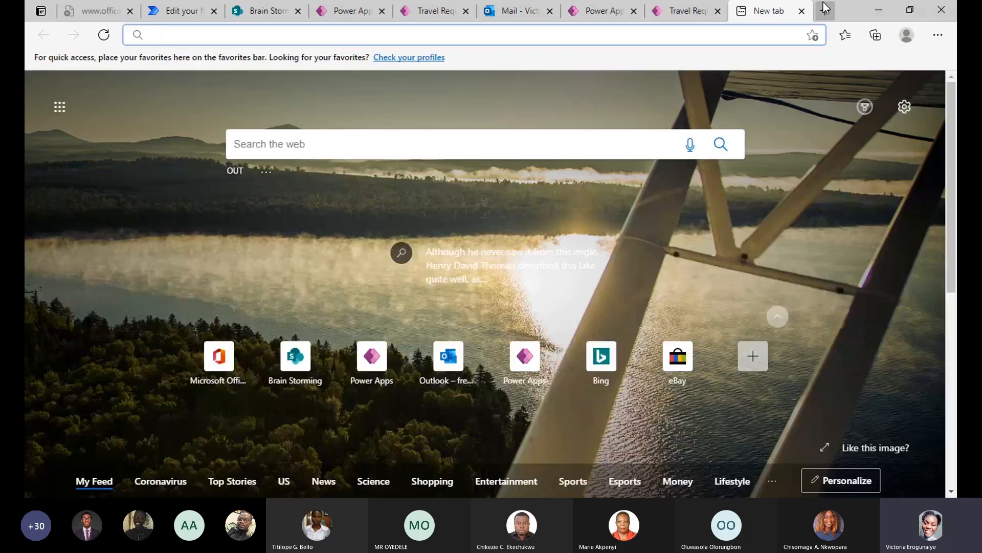
{"action": "type", "text": "flo"}
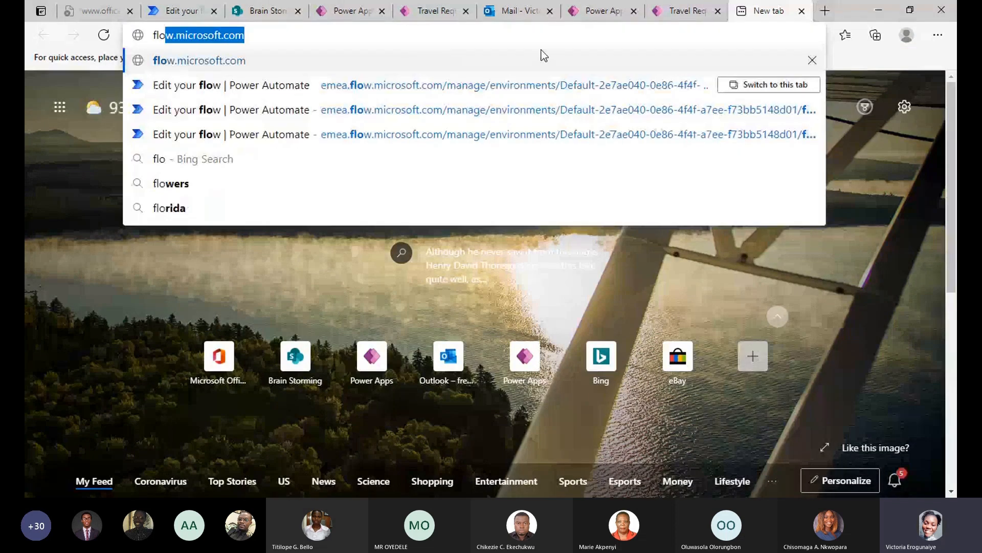
{"action": "left_click", "coordinate": [284, 63]}
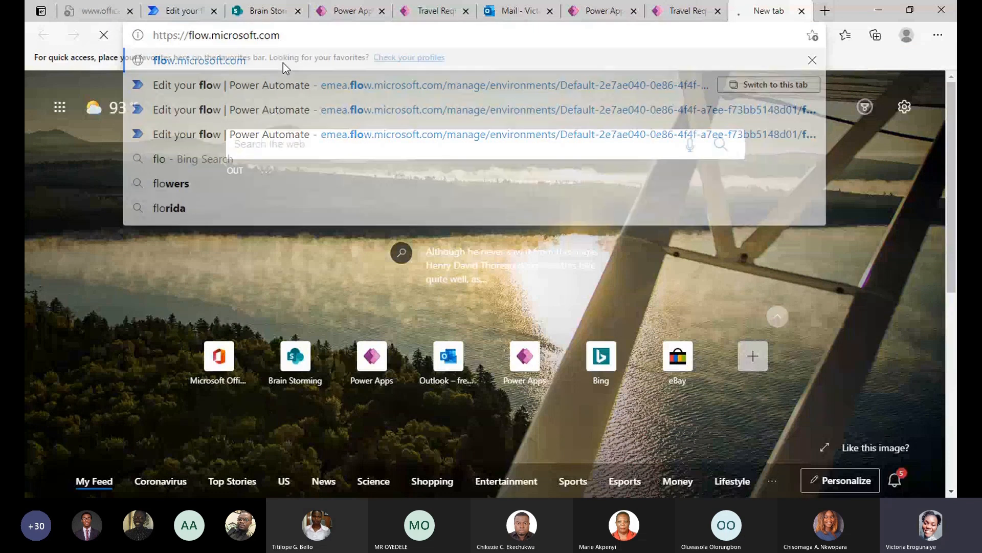
{"action": "left_click_drag", "start_coordinate": [788, 11], "coordinate": [378, 7]}
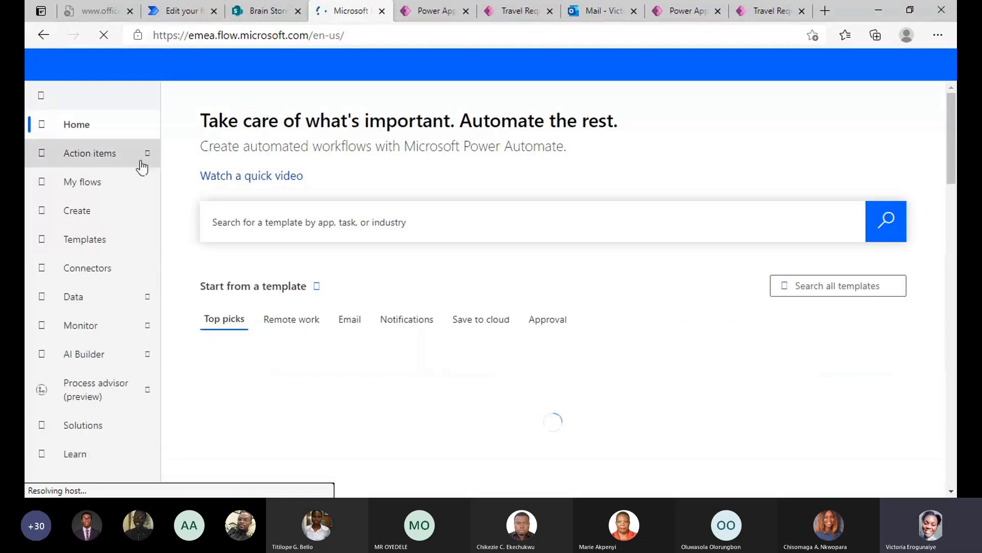
Create an automated cloud flow named Travel Request Demo with the SharePoint trigger When an item is created.
{"action": "left_click", "coordinate": [103, 212]}
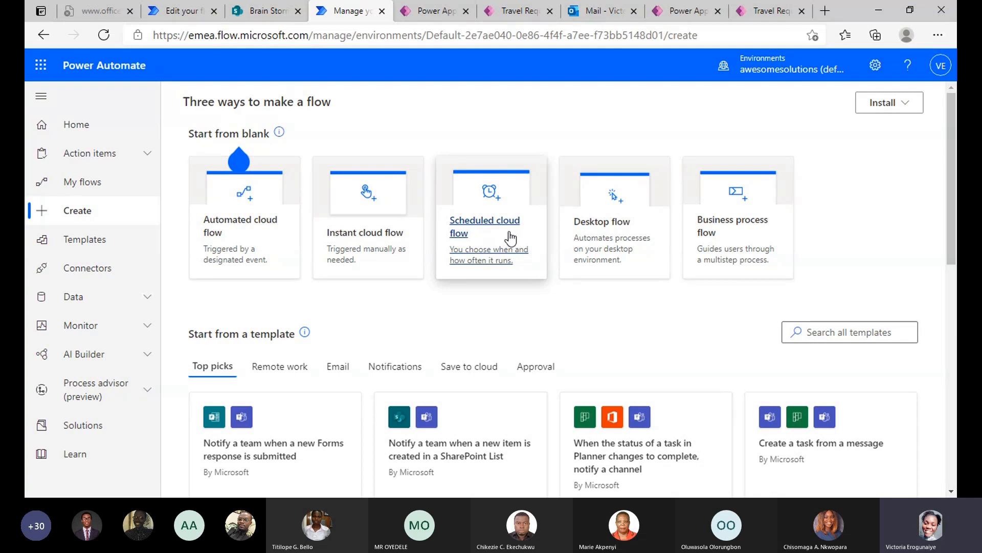
{"action": "left_click", "coordinate": [258, 244]}
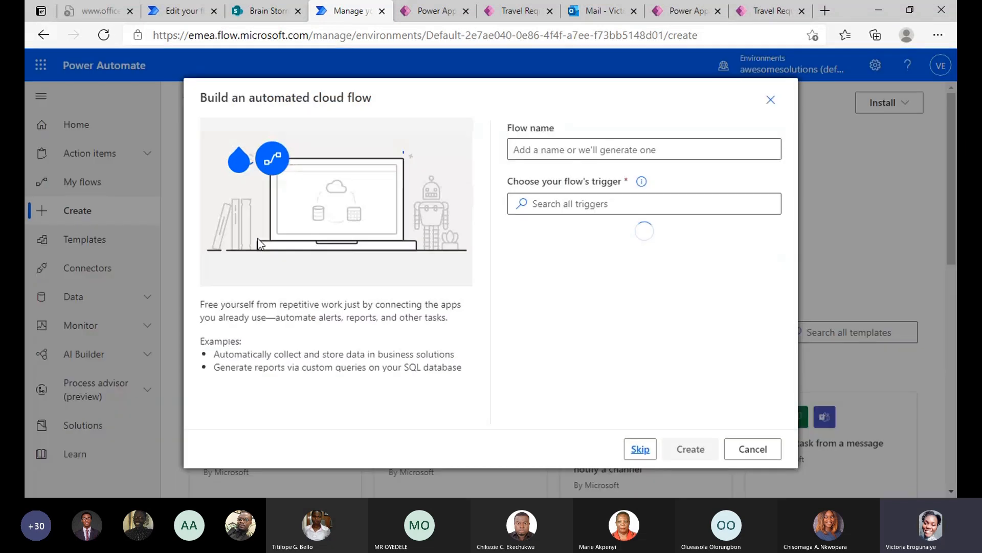
{"action": "left_click", "coordinate": [531, 148]}
{"action": "type", "text": "Tr"}
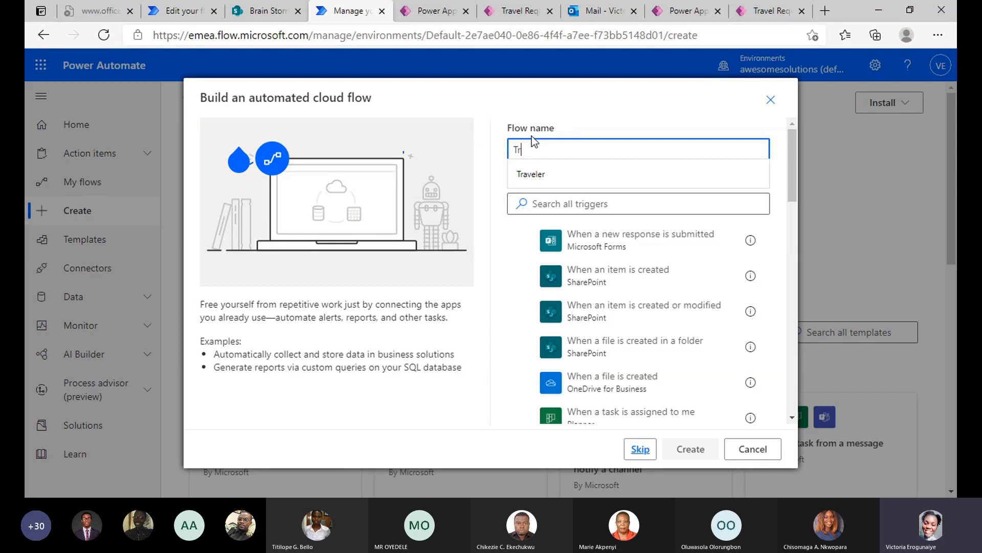
{"action": "type", "text": "avel Requ"}
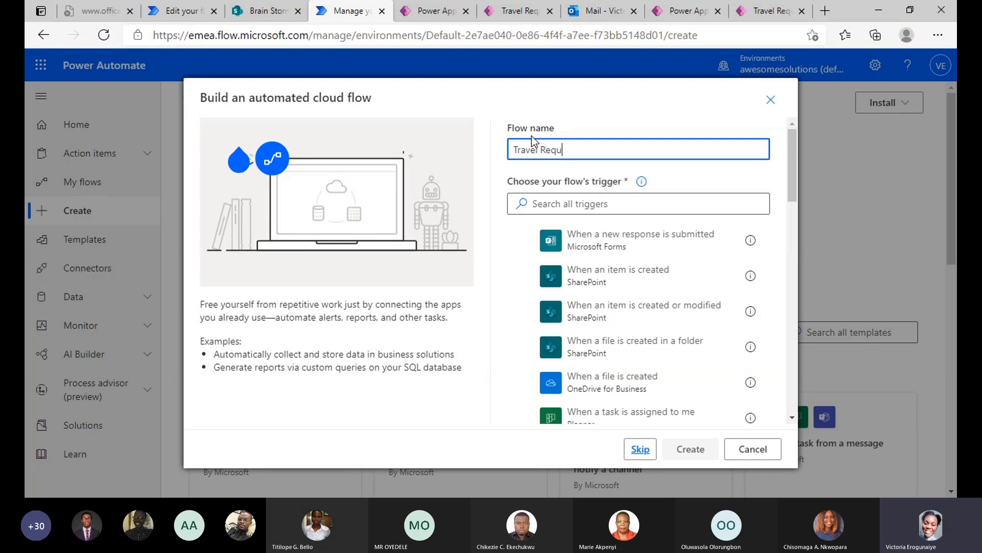
{"action": "type", "text": "est Demo"}
{"action": "left_click", "coordinate": [577, 208]}
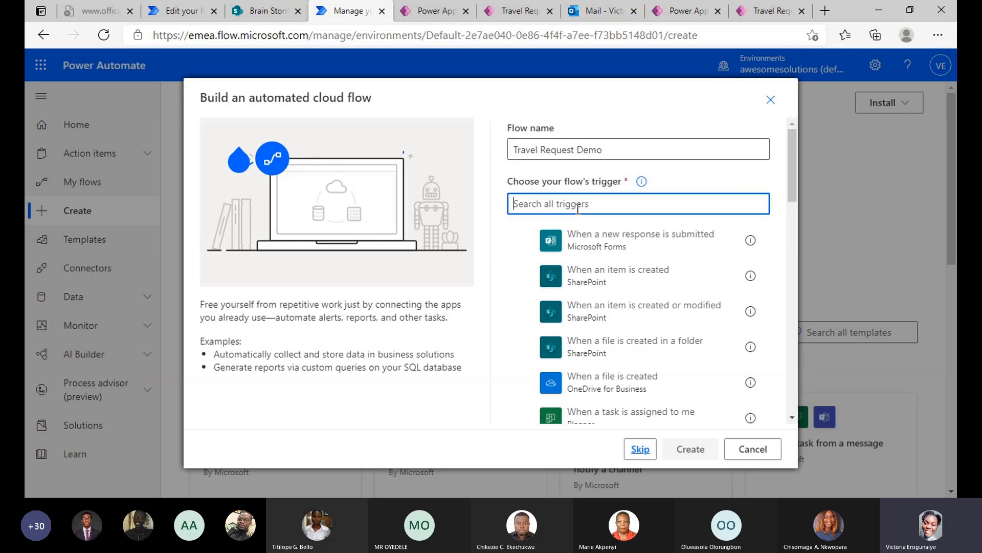
{"action": "left_click", "coordinate": [631, 285]}
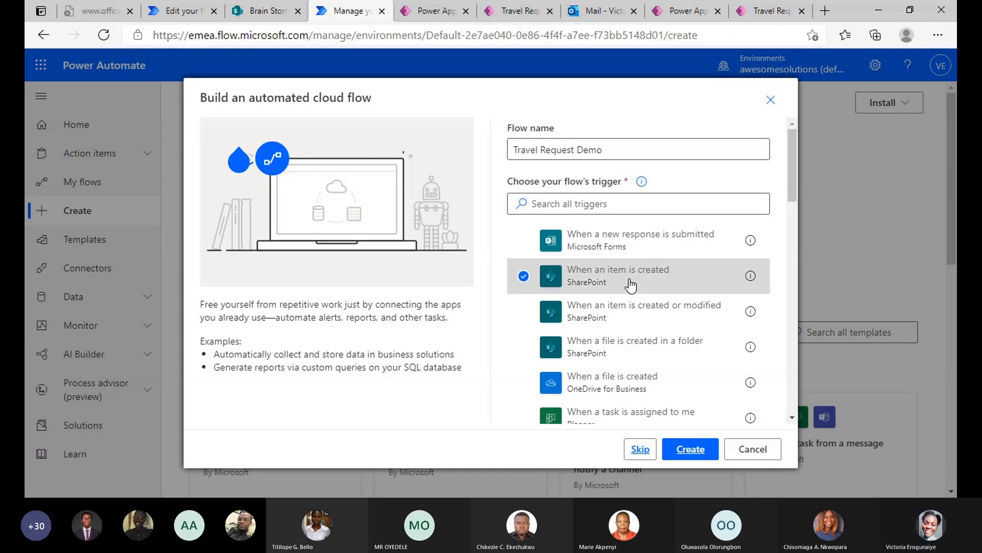
{"action": "left_click", "coordinate": [684, 450]}
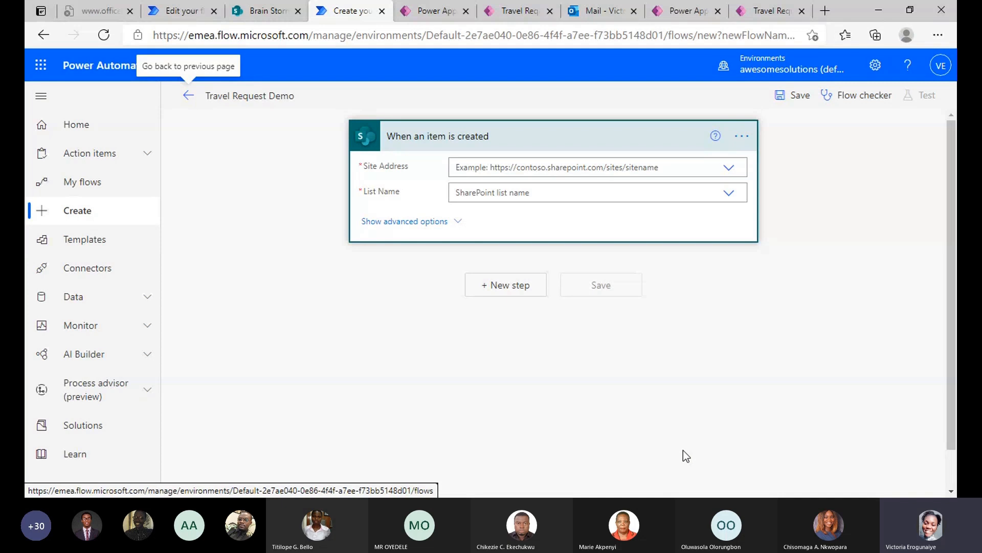
Set the trigger's Site Address to the Brain Storming site and its List Name to Travel Request Demo.
{"action": "left_click", "coordinate": [631, 162]}
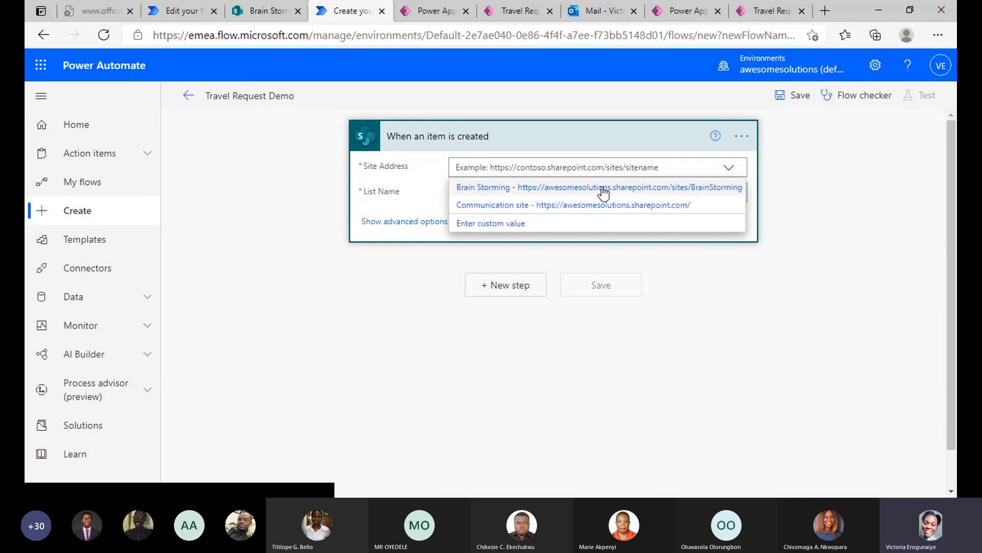
{"action": "left_click", "coordinate": [604, 189]}
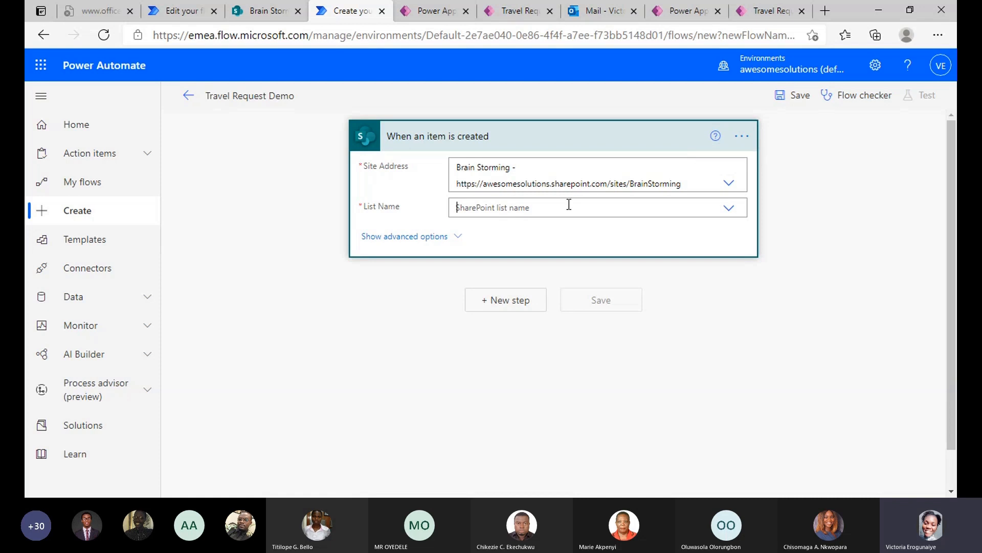
{"action": "left_click", "coordinate": [569, 205]}
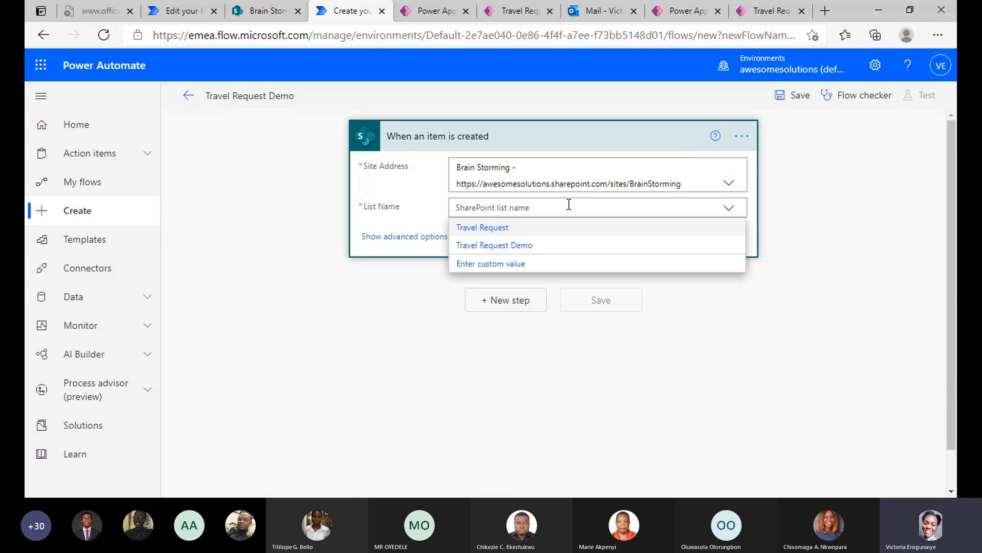
{"action": "left_click", "coordinate": [545, 246]}
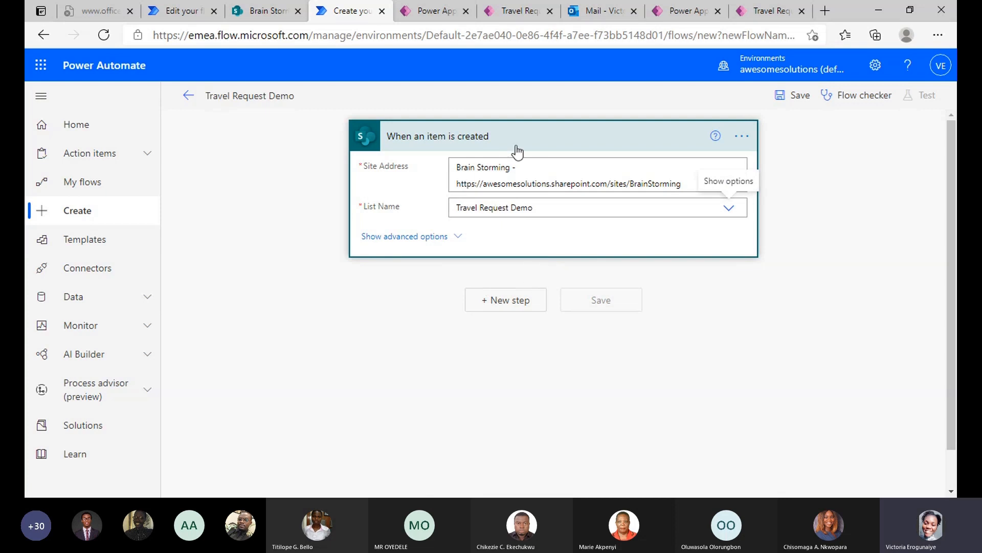
Add the Approvals action Start and wait for an approval after the When an item is created trigger.
{"action": "left_click", "coordinate": [505, 299]}
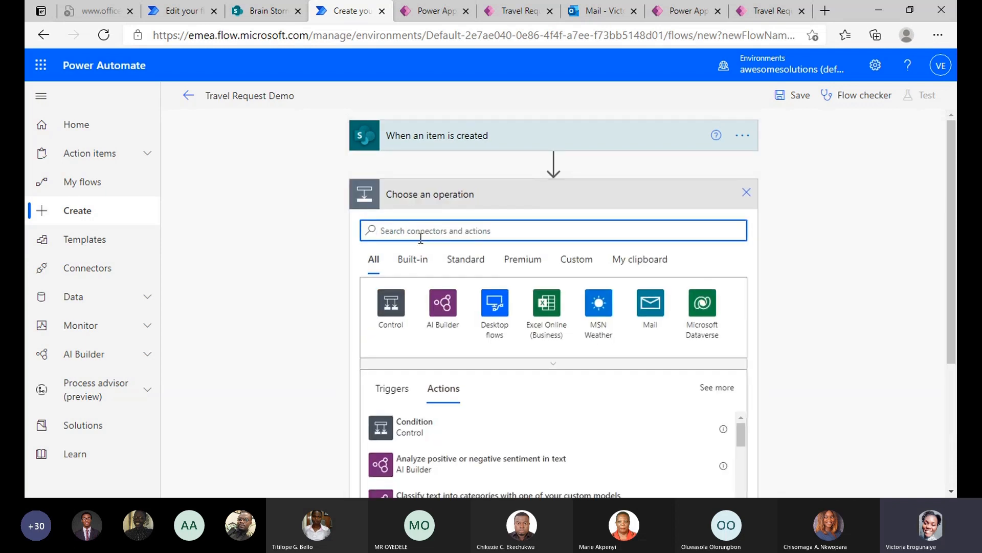
{"action": "type", "text": "s"}
{"action": "key", "text": "BackSpace"}
{"action": "type", "text": "a"}
{"action": "key", "text": "BackSpace"}
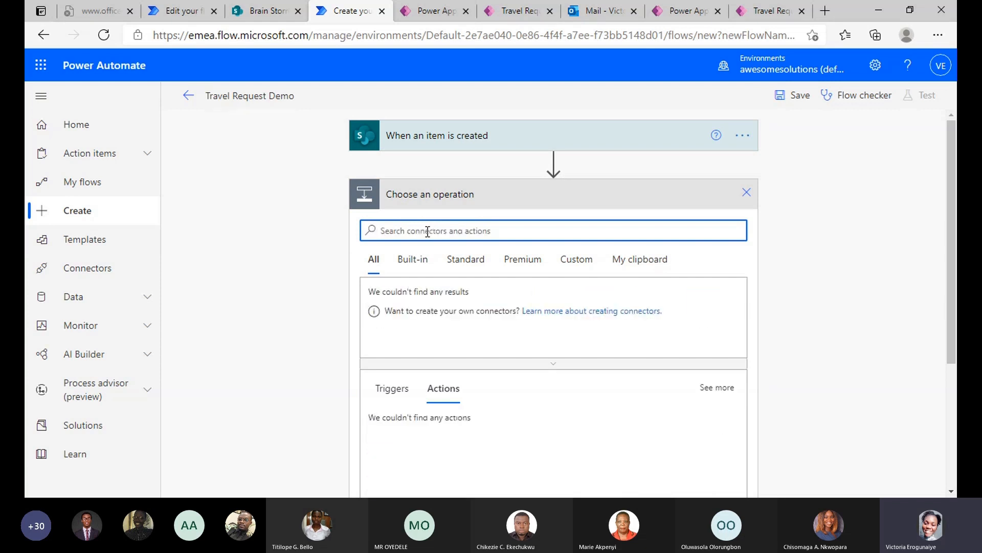
{"action": "type", "text": "start"}
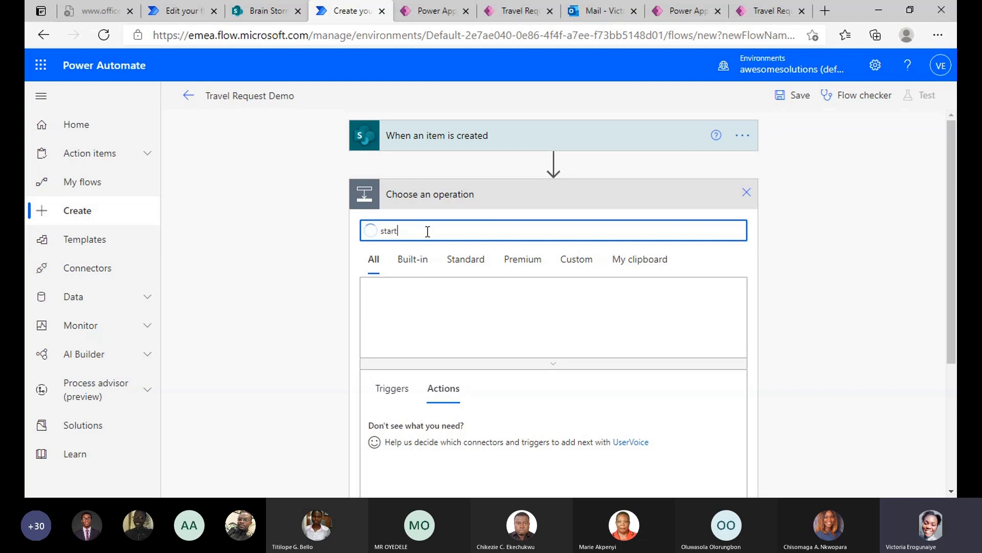
{"action": "type", "text": " a"}
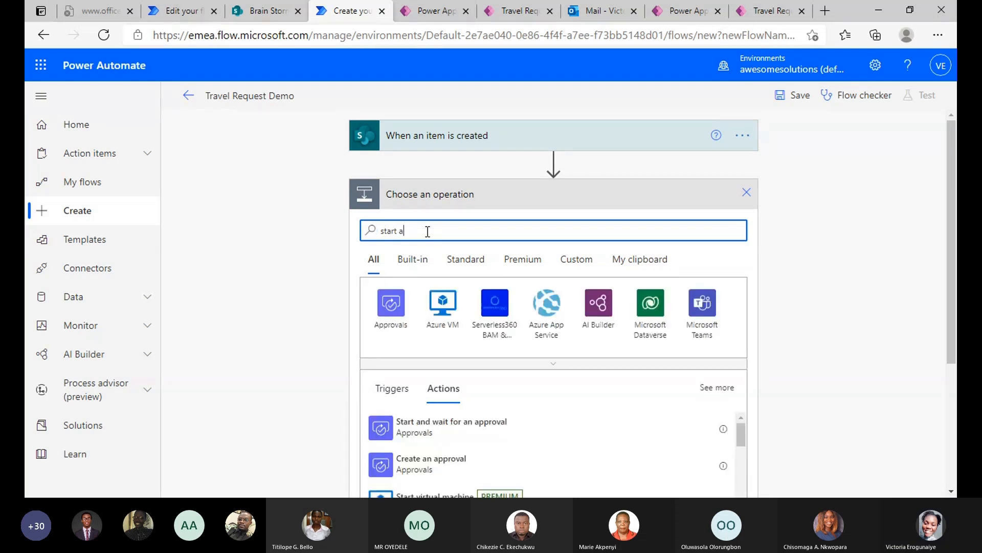
{"action": "left_click", "coordinate": [455, 429]}
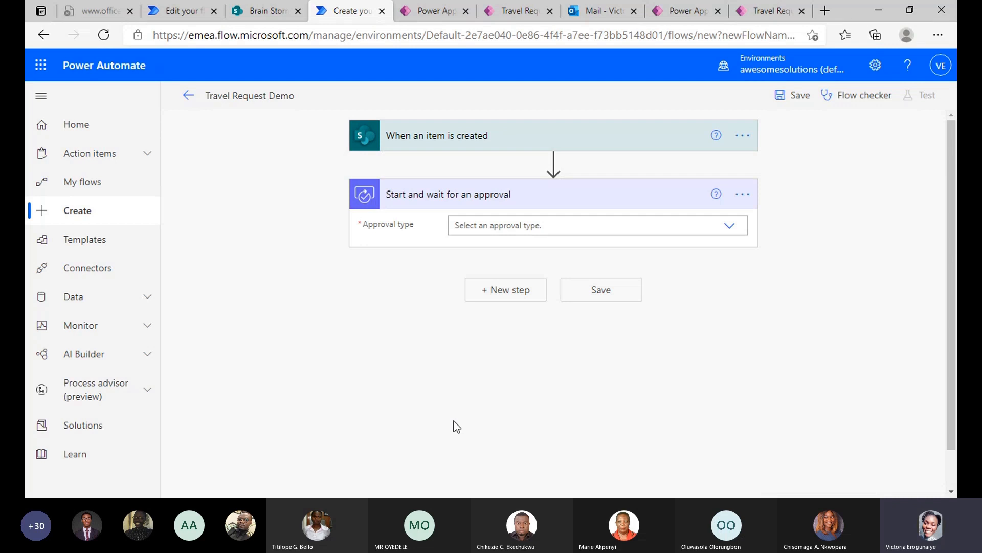
Set the approval type to Approve/Reject - First to respond and give the approval the title Travel Request.
{"action": "left_click", "coordinate": [524, 228]}
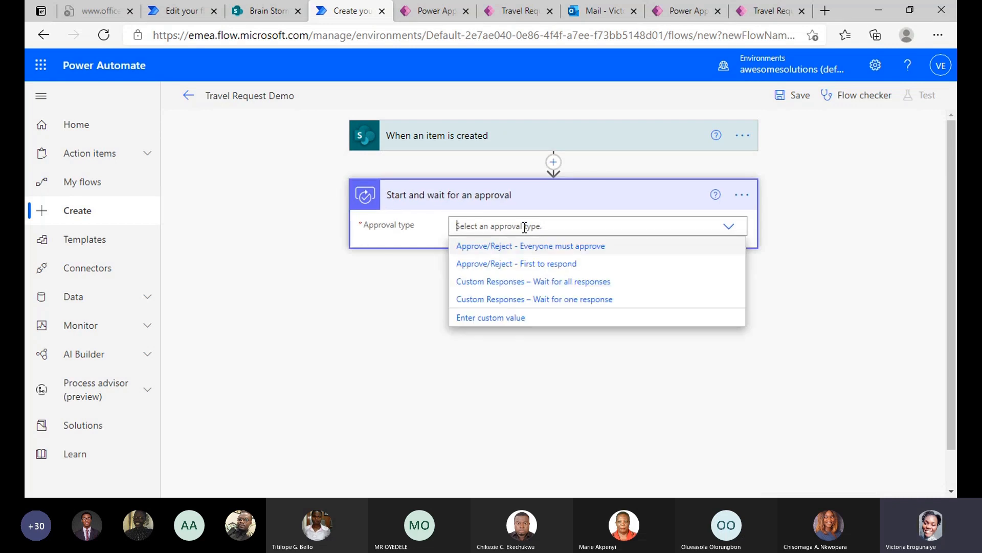
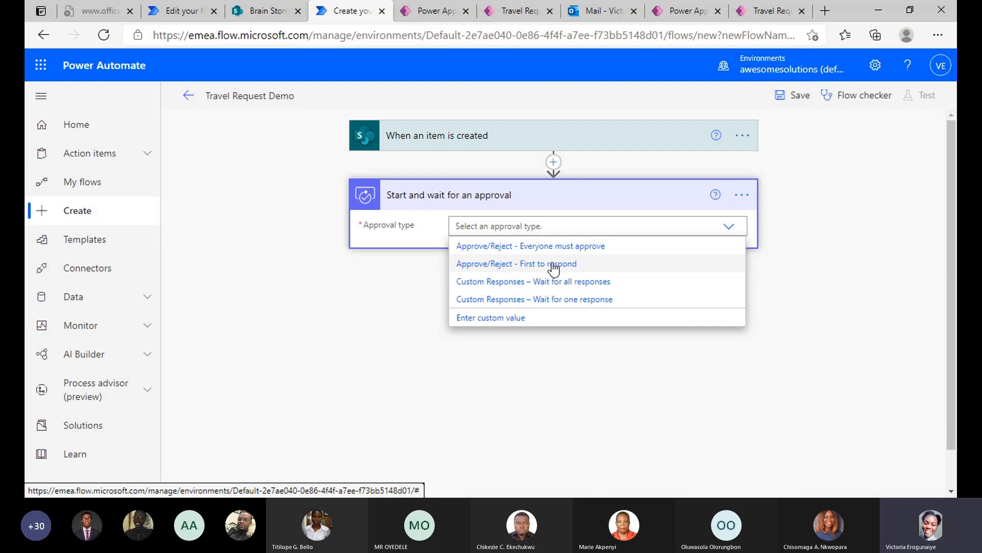
{"action": "left_click", "coordinate": [554, 268]}
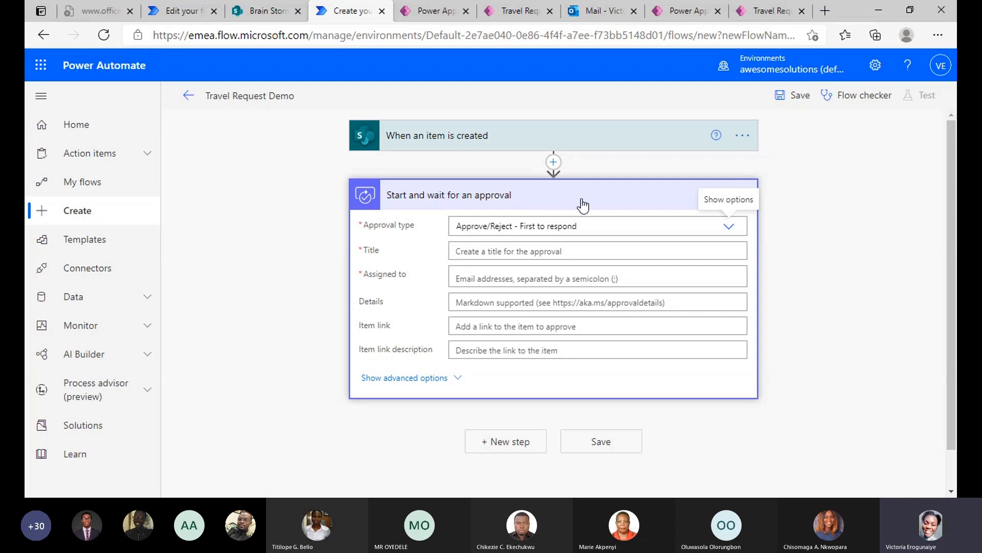
{"action": "scroll", "coordinate": [955, 256], "scroll_direction": "down", "scroll_amount": 1}
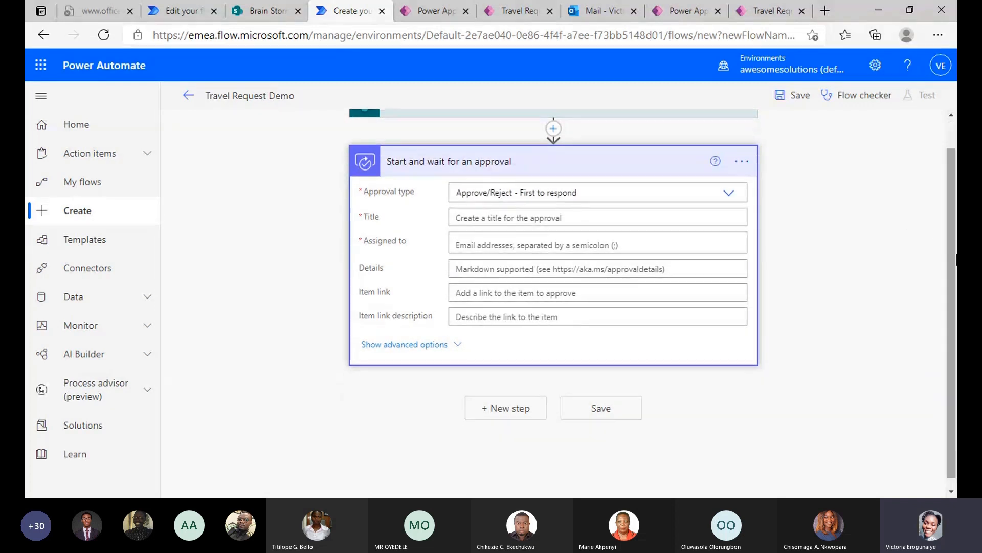
{"action": "left_click", "coordinate": [508, 220]}
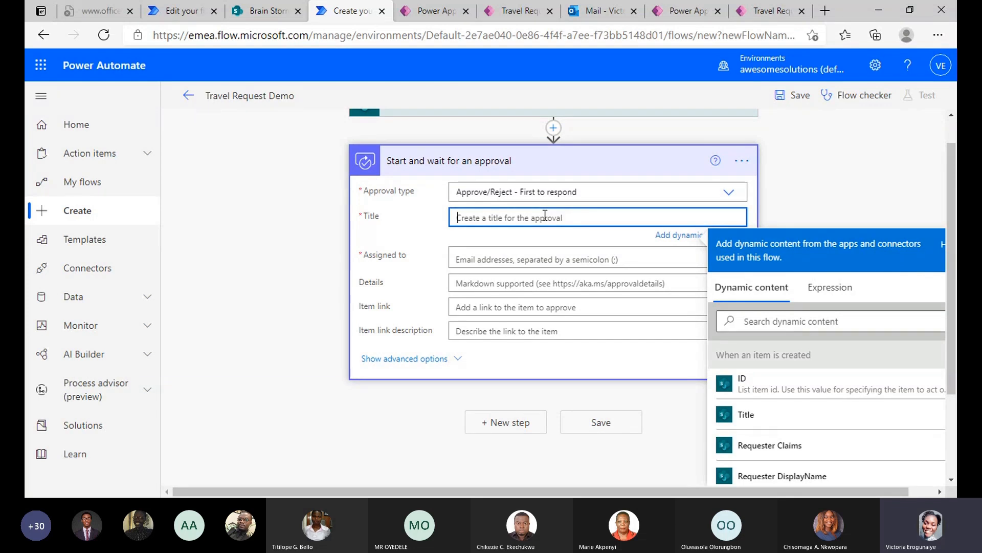
{"action": "type", "text": "Travel R"}
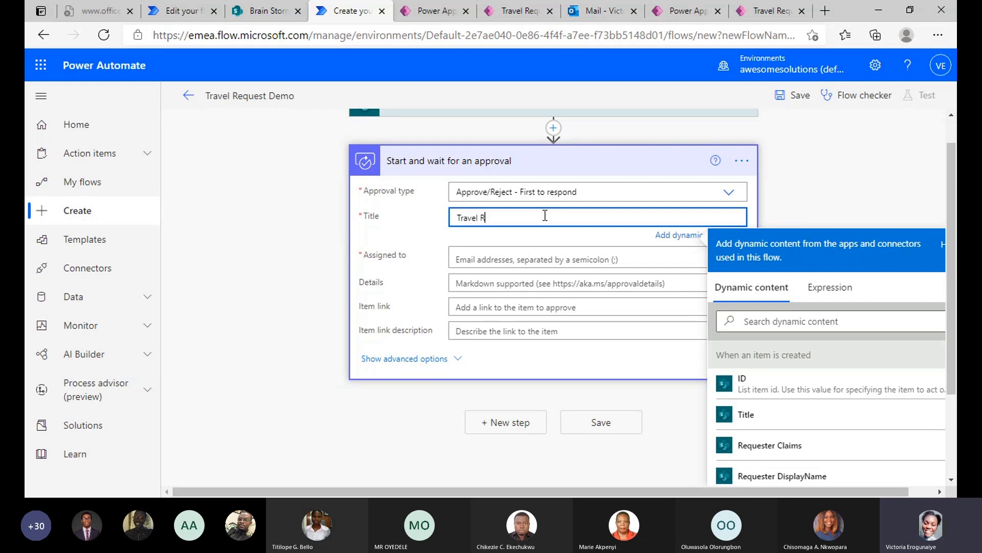
{"action": "type", "text": "equest"}
{"action": "left_click", "coordinate": [545, 252]}
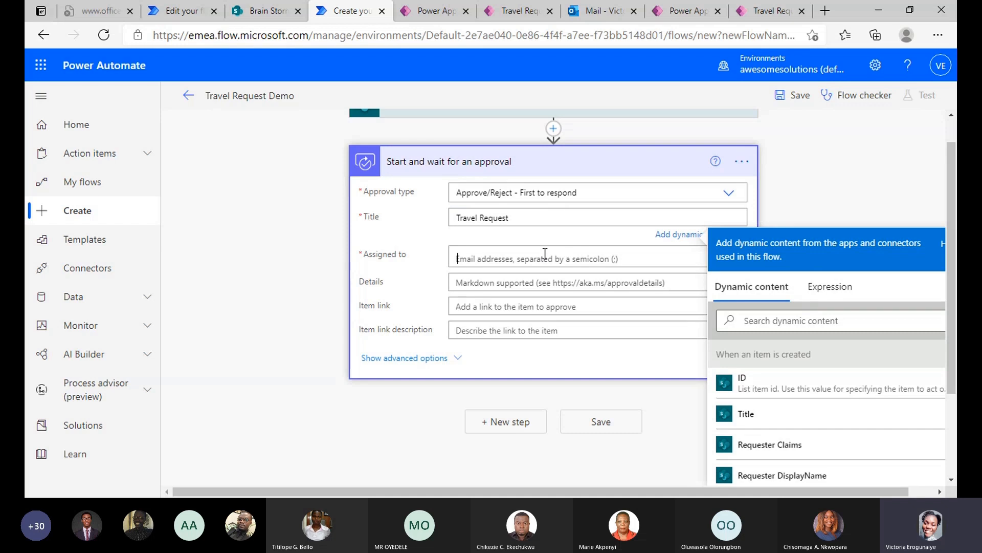
{"action": "left_click_drag", "start_coordinate": [952, 256], "coordinate": [952, 286]}
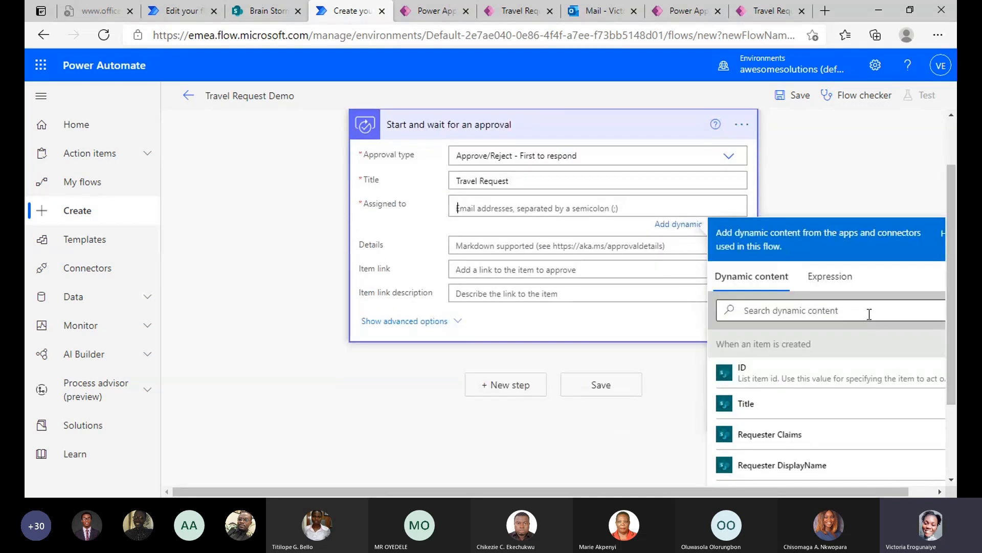
{"action": "left_click", "coordinate": [851, 310]}
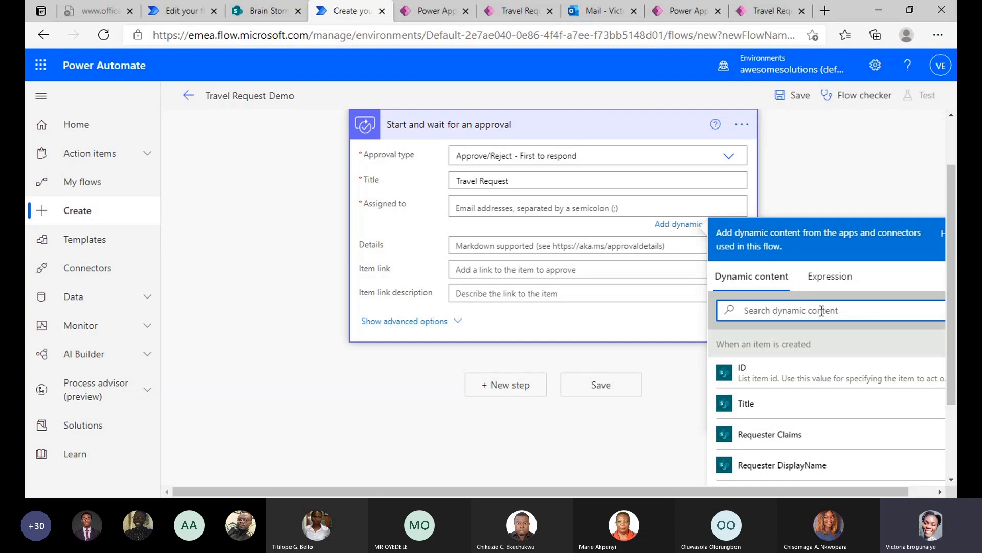
{"action": "type", "text": "li"}
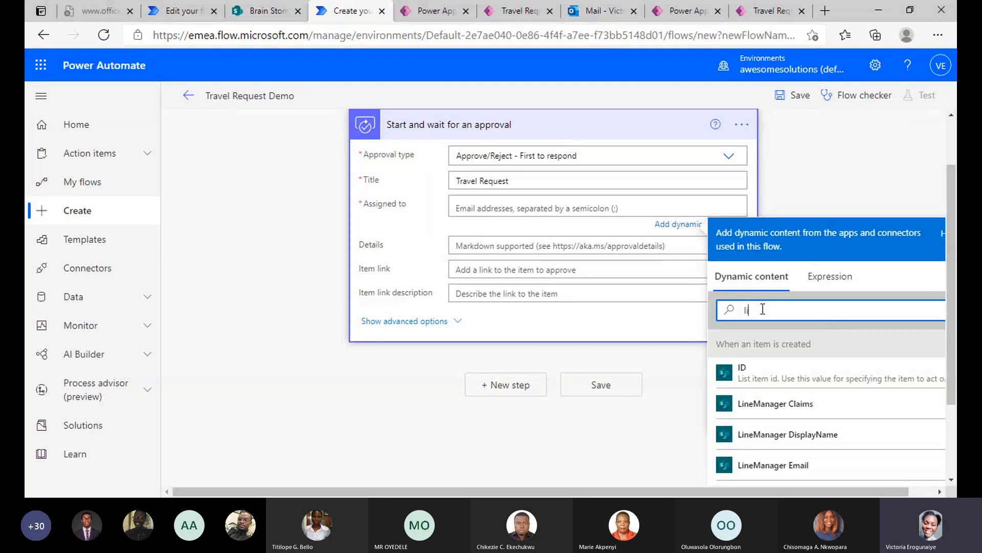
{"action": "key", "text": "BackSpace"}
{"action": "key", "text": "BackSpace"}
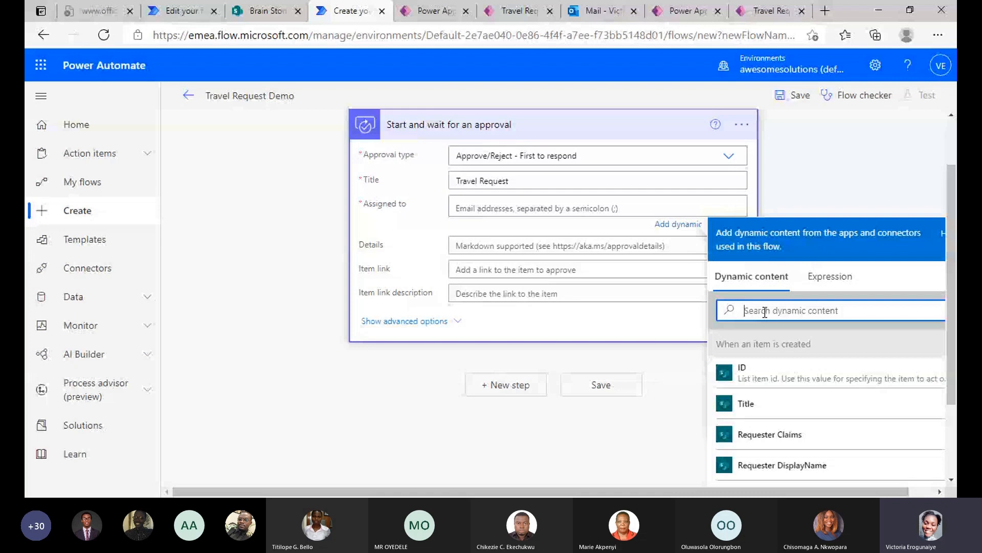
Assign the approval by entering the approver's name and choosing the matching person.
{"action": "left_click", "coordinate": [521, 207]}
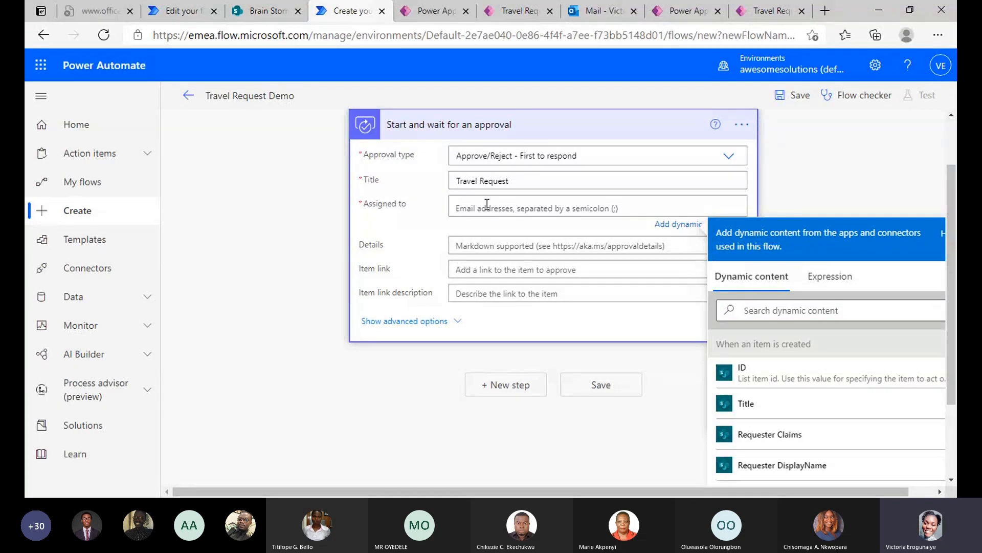
{"action": "type", "text": "vic"}
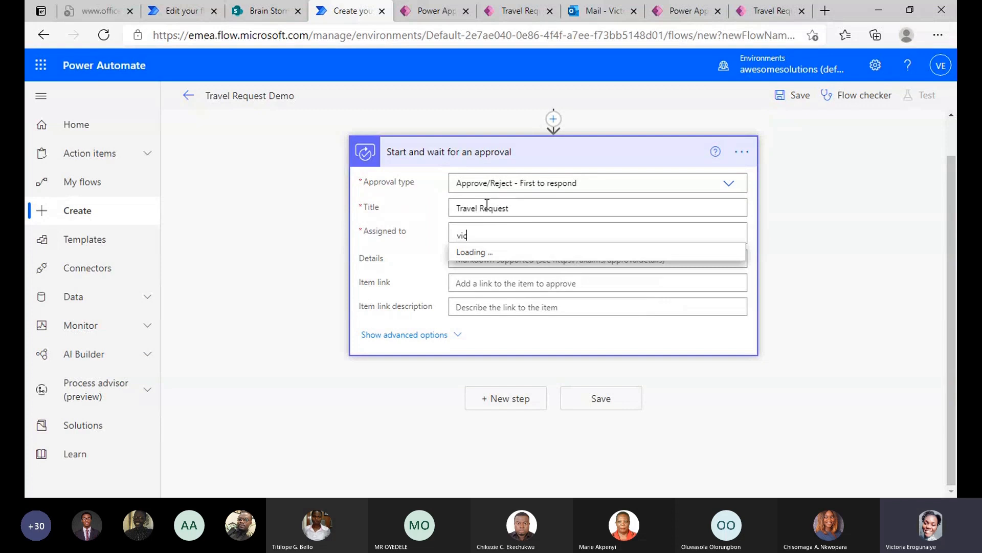
{"action": "type", "text": "tori"}
{"action": "left_click", "coordinate": [495, 256]}
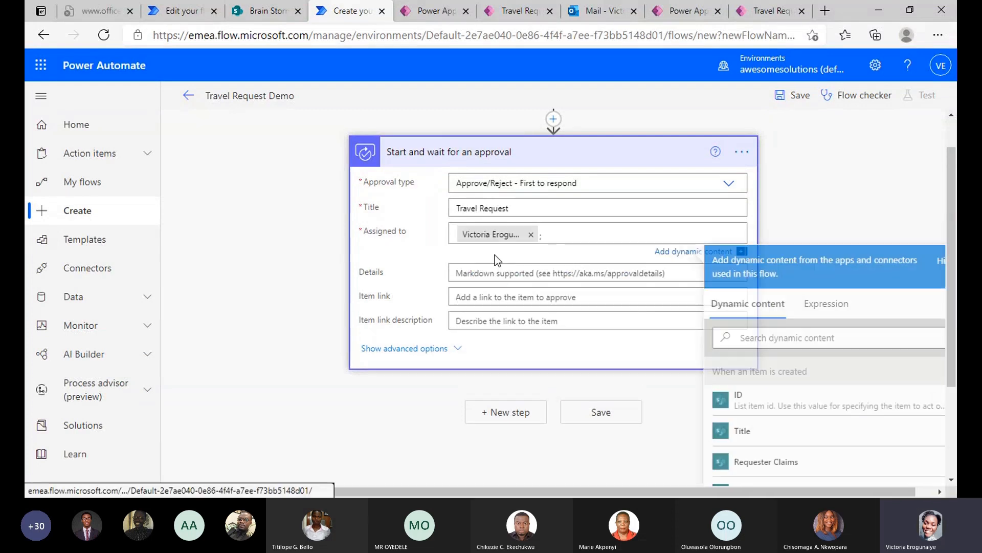
{"action": "left_click", "coordinate": [486, 276]}
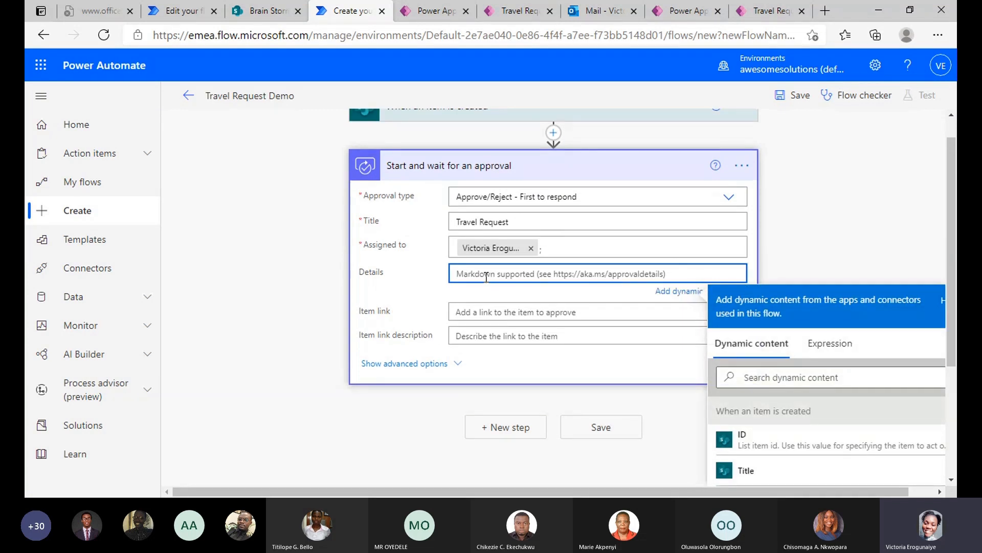
{"action": "type", "text": "Dear"}
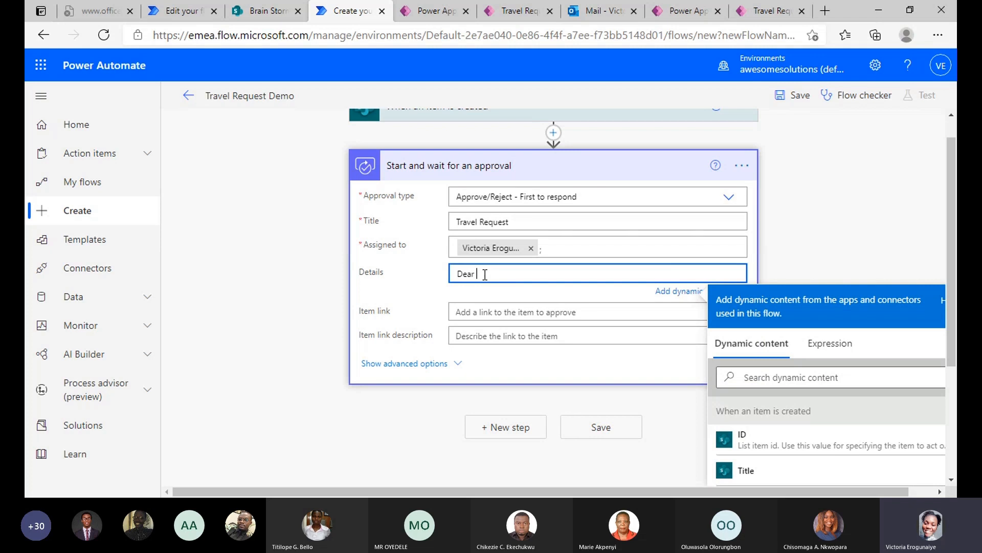
{"action": "scroll", "coordinate": [952, 333], "scroll_direction": "down", "scroll_amount": 1}
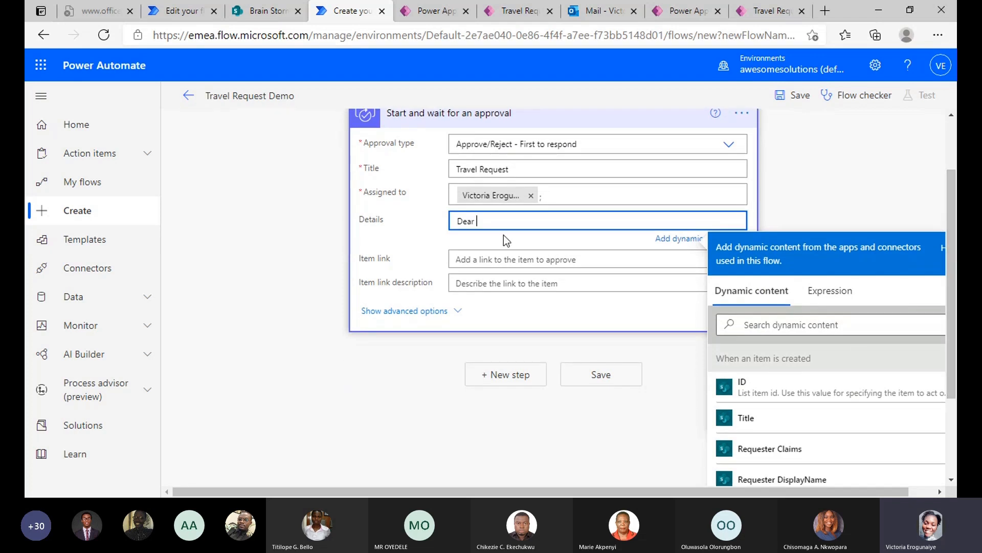
{"action": "key", "text": "BackSpace"}
{"action": "type", "text": ","}
{"action": "key", "text": "BackSpace"}
{"action": "key", "text": "BackSpace"}
{"action": "key", "text": "BackSpace"}
{"action": "key", "text": "BackSpace"}
{"action": "key", "text": "BackSpace"}
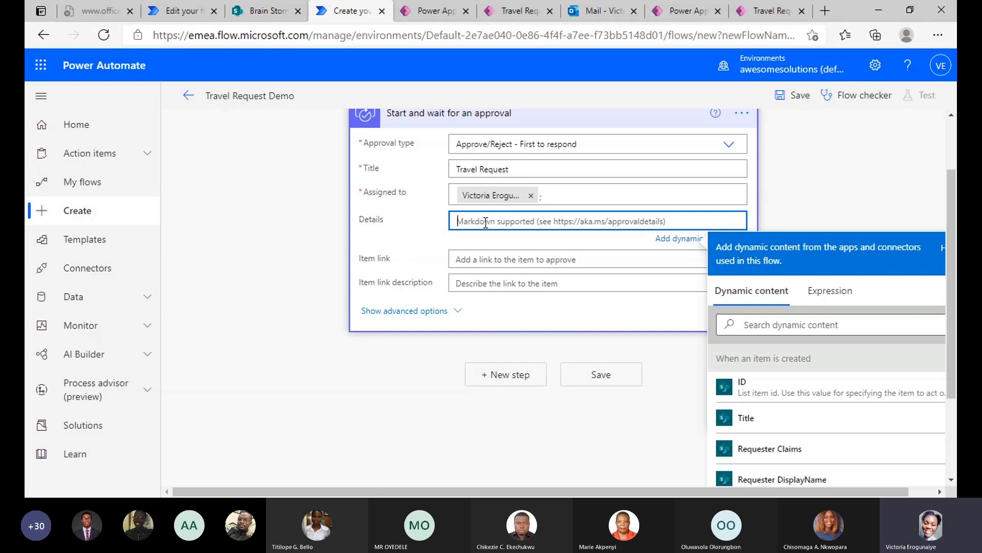
Begin the approval details with "Hello," and, on a new line, "A Travel request has been submitted by".
{"action": "type", "text": "Hello"}
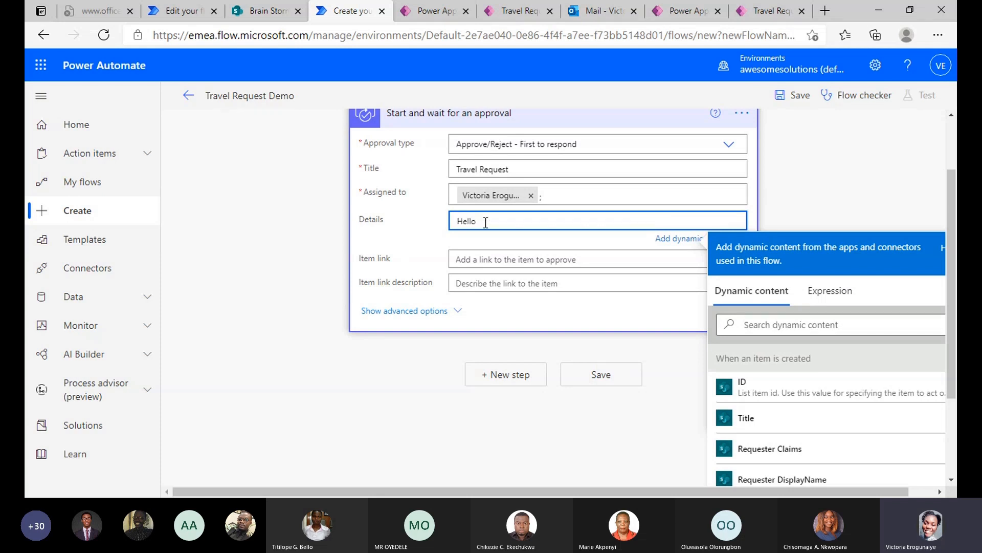
{"action": "type", "text": ","}
{"action": "key", "text": "Return"}
{"action": "type", "text": "A "}
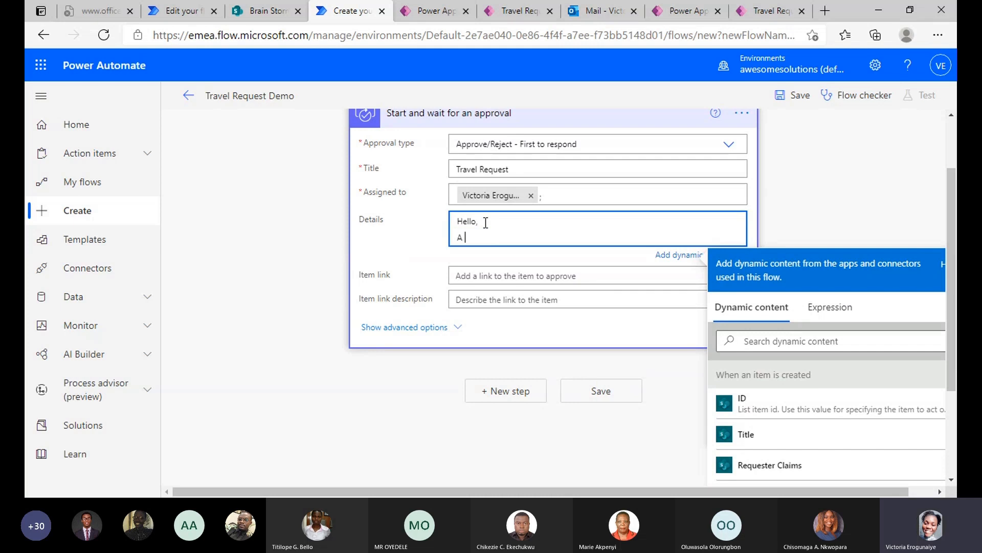
{"action": "type", "text": "Travel re"}
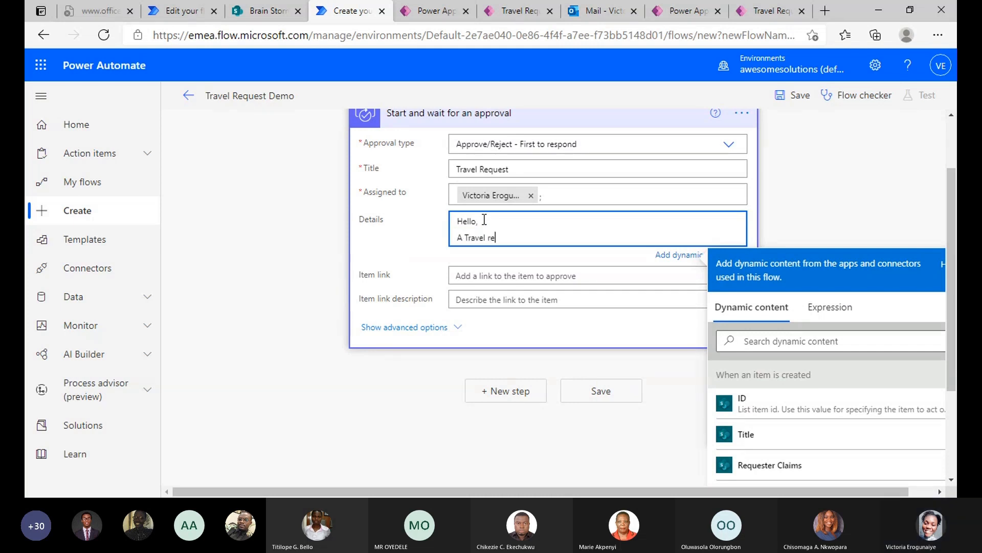
{"action": "type", "text": "quest h"}
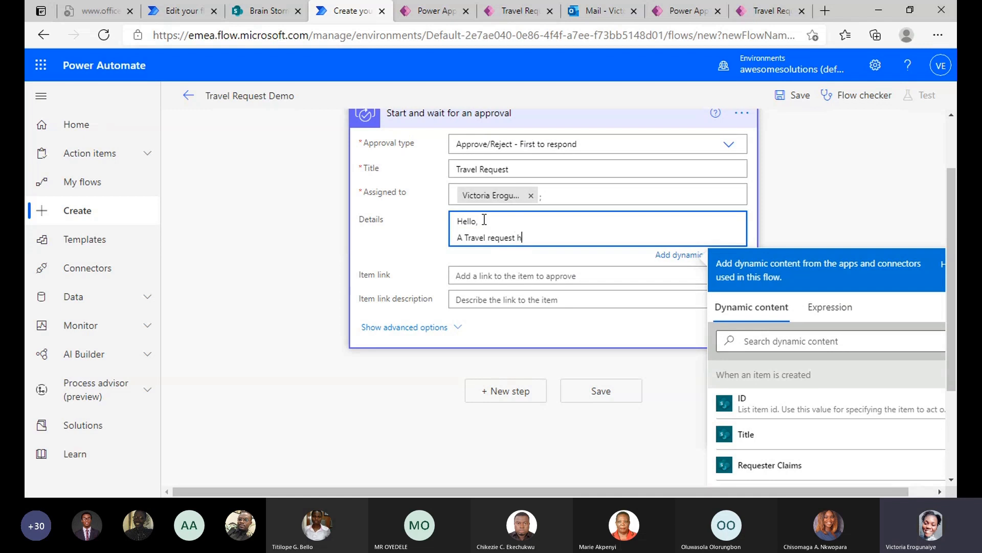
{"action": "type", "text": "as been submitted by"}
Insert the Requester DisplayName dynamic value at the end of the details sentence and close it with a period.
{"action": "scroll", "coordinate": [588, 109], "scroll_direction": "down", "scroll_amount": 1}
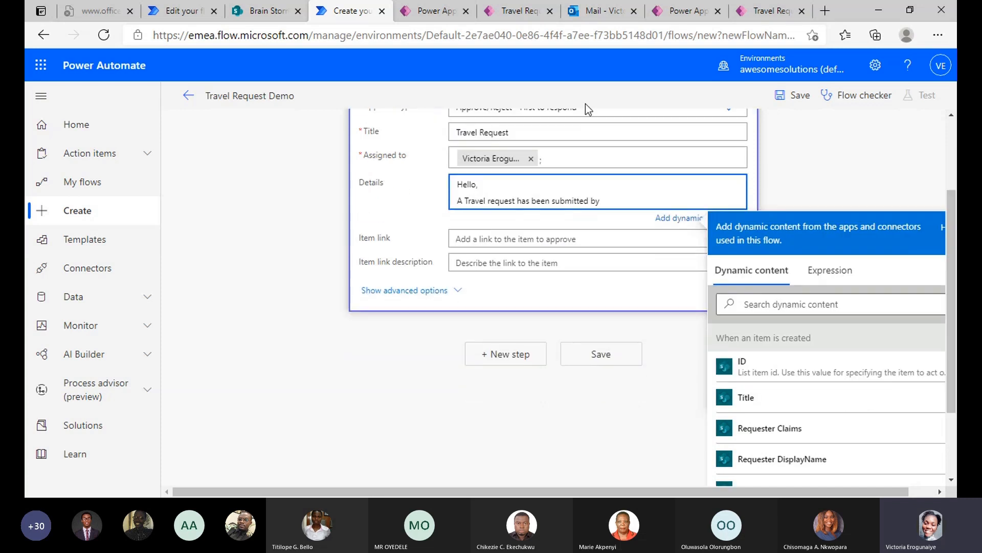
{"action": "left_click", "coordinate": [796, 304]}
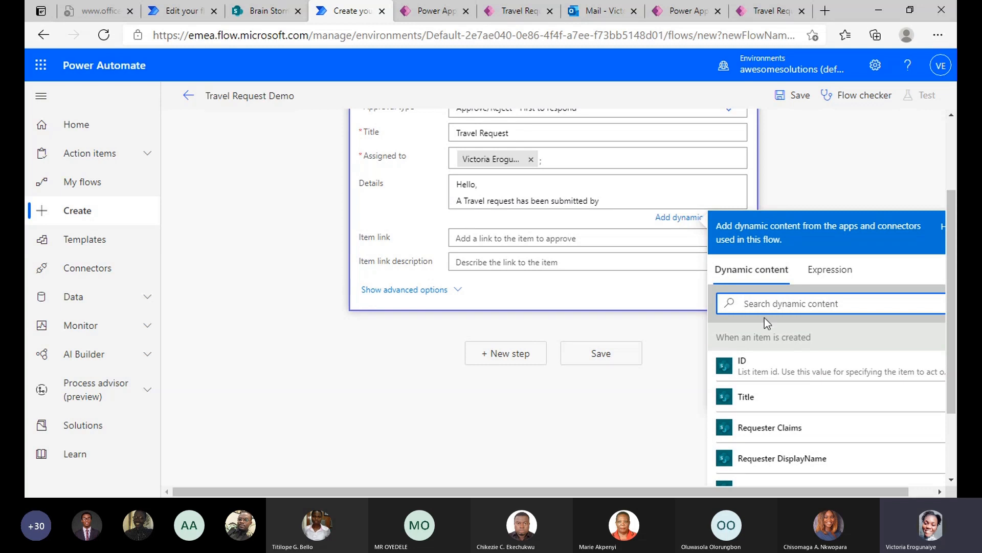
{"action": "type", "text": "req"}
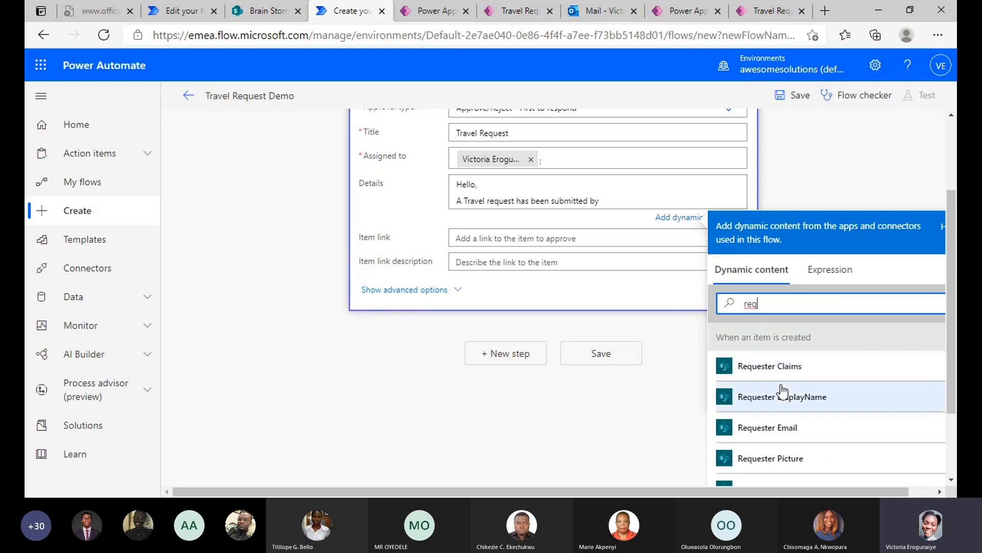
{"action": "left_click", "coordinate": [778, 397]}
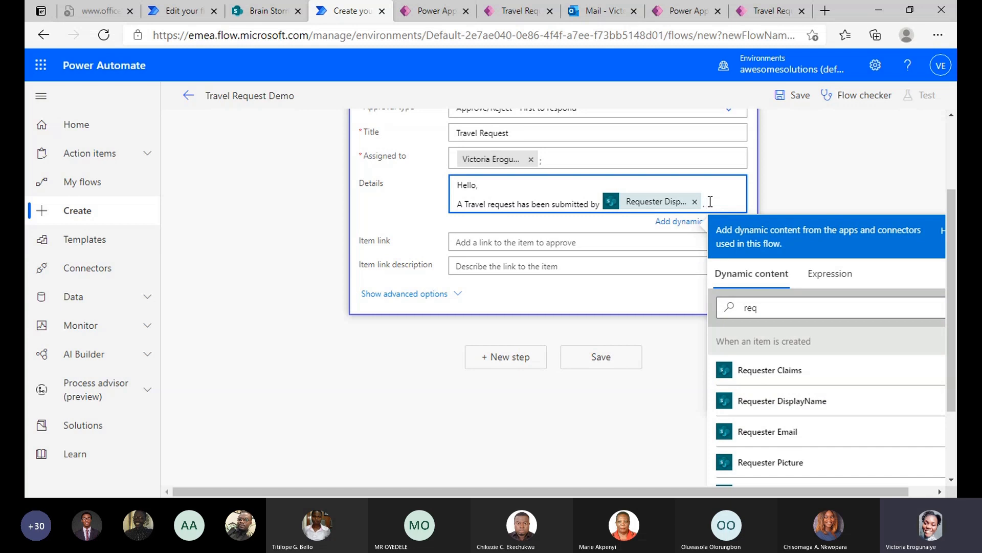
Leave a blank line below the details sentence and add the lines "Departure Date:" and "Return Date." in that order.
{"action": "key", "text": "Return"}
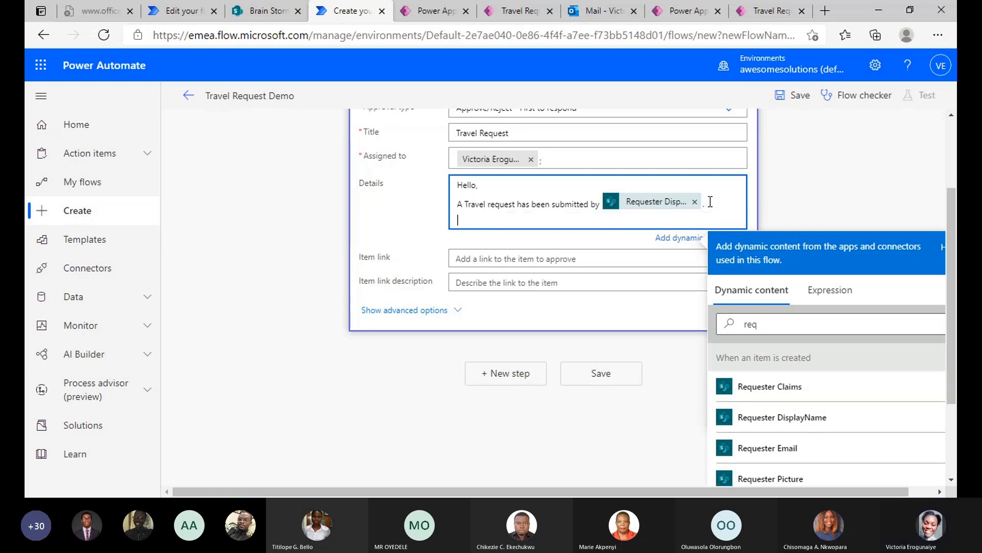
{"action": "key", "text": "Return"}
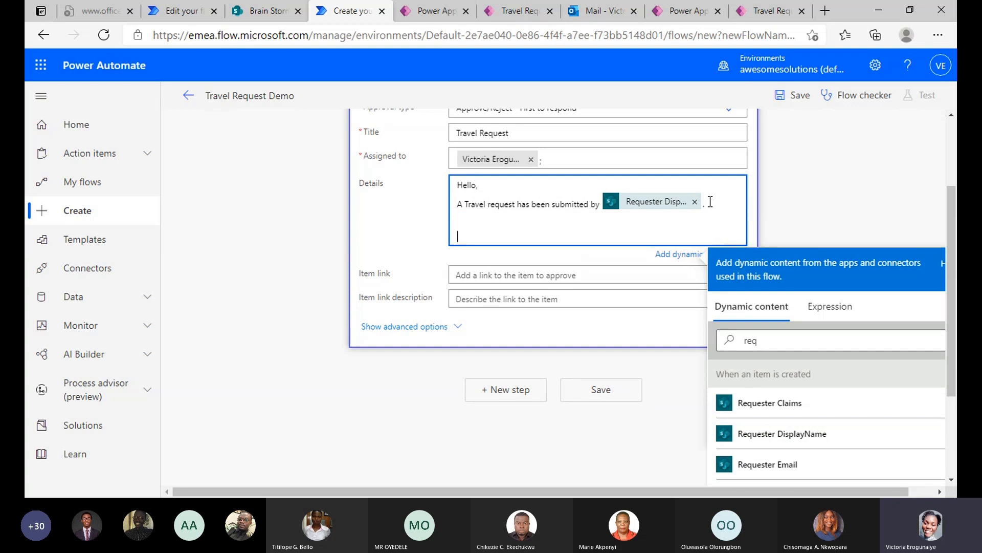
{"action": "type", "text": "Return Date."}
{"action": "left_click", "coordinate": [456, 238]}
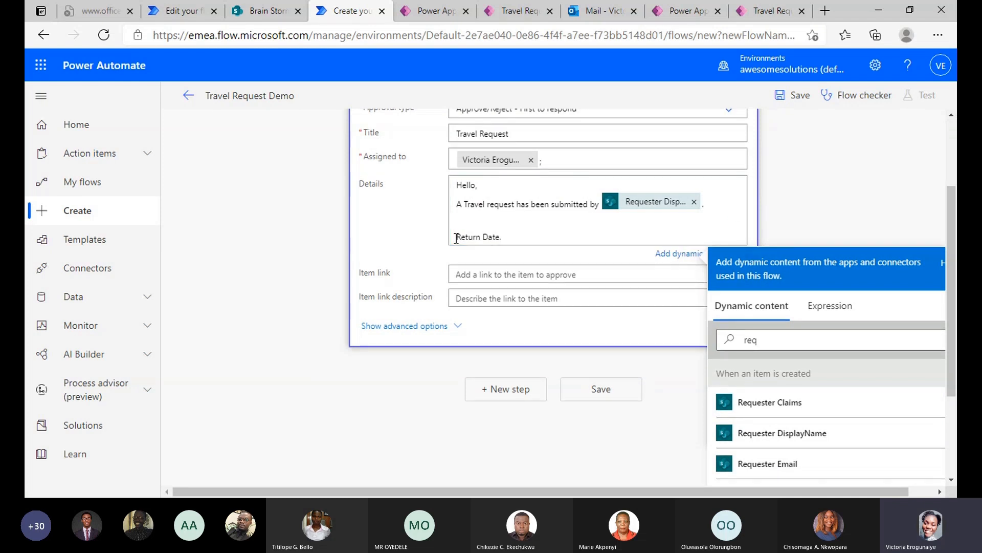
{"action": "left_click", "coordinate": [459, 239]}
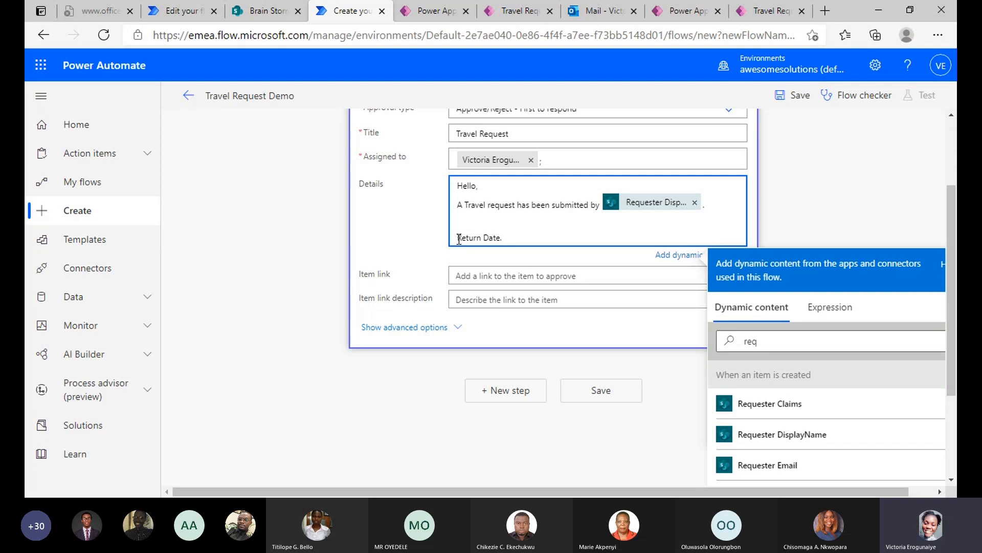
{"action": "key", "text": "Return"}
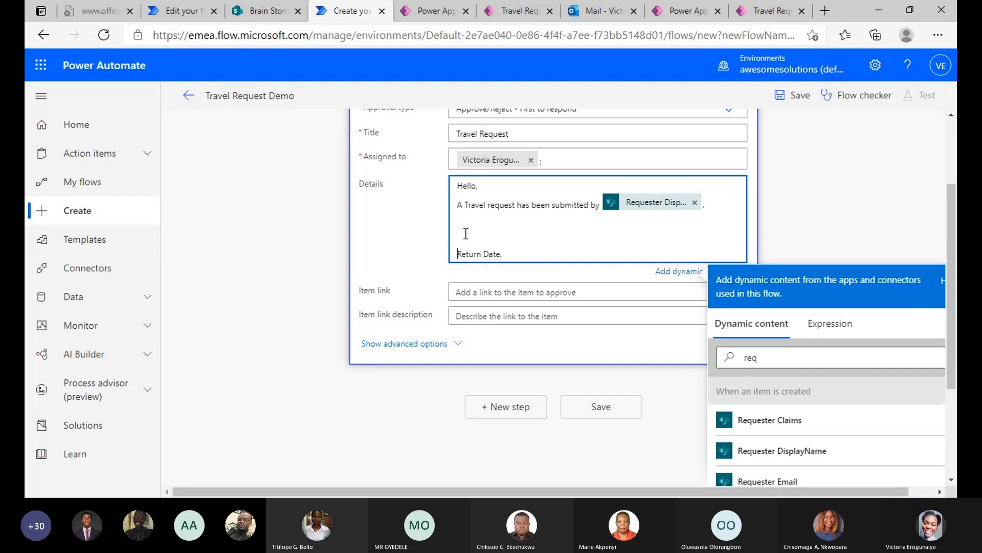
{"action": "left_click", "coordinate": [462, 236]}
{"action": "type", "text": "Departu"}
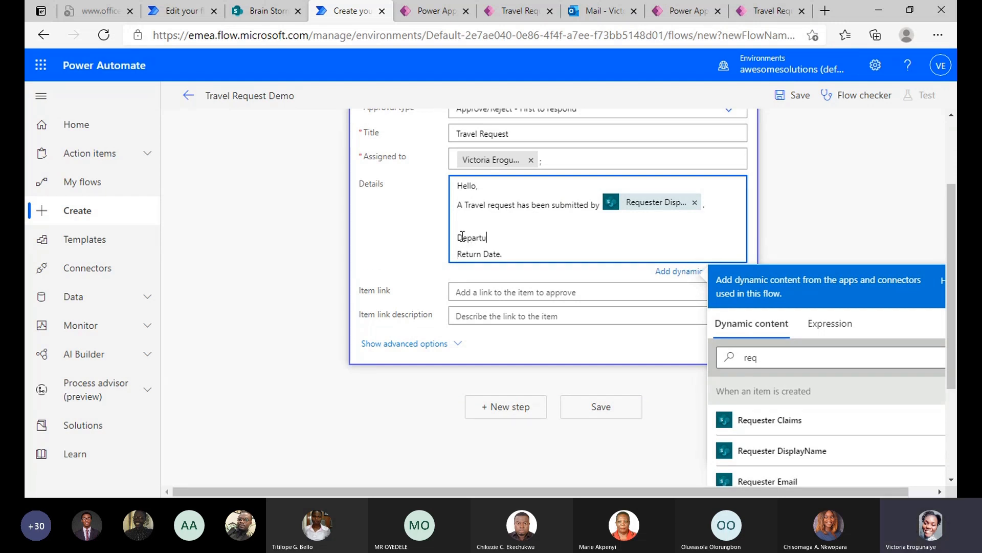
{"action": "type", "text": "re Dat"}
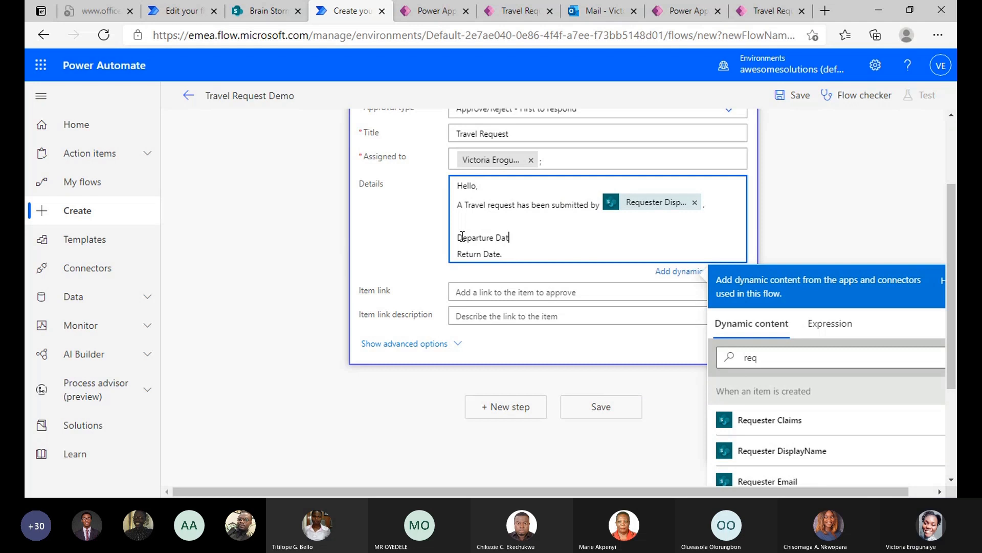
{"action": "type", "text": "e:"}
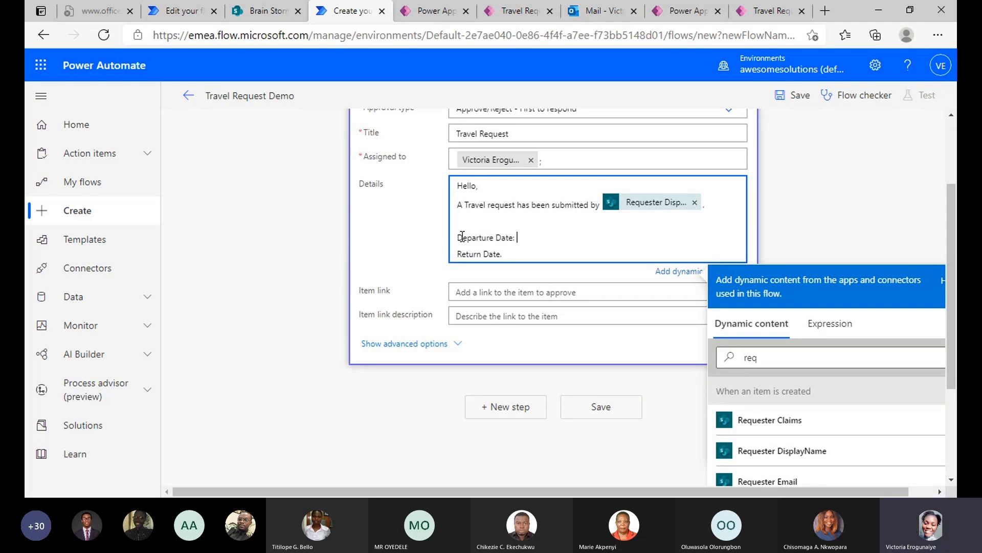
Insert the DepartureDate dynamic value after the "Departure Date:" label in the approval details.
{"action": "left_click", "coordinate": [819, 361]}
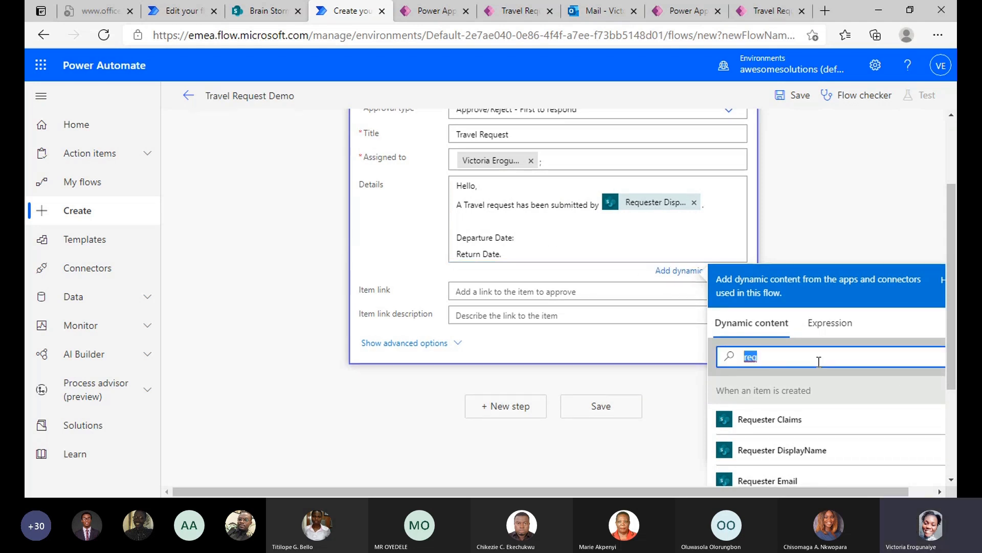
{"action": "key", "text": "BackSpace"}
{"action": "type", "text": "de"}
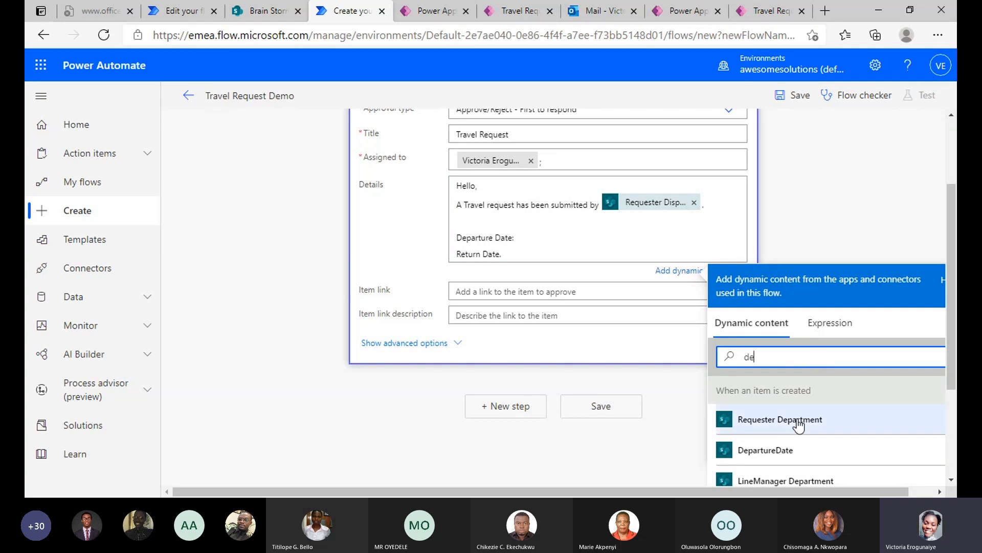
{"action": "left_click", "coordinate": [787, 451]}
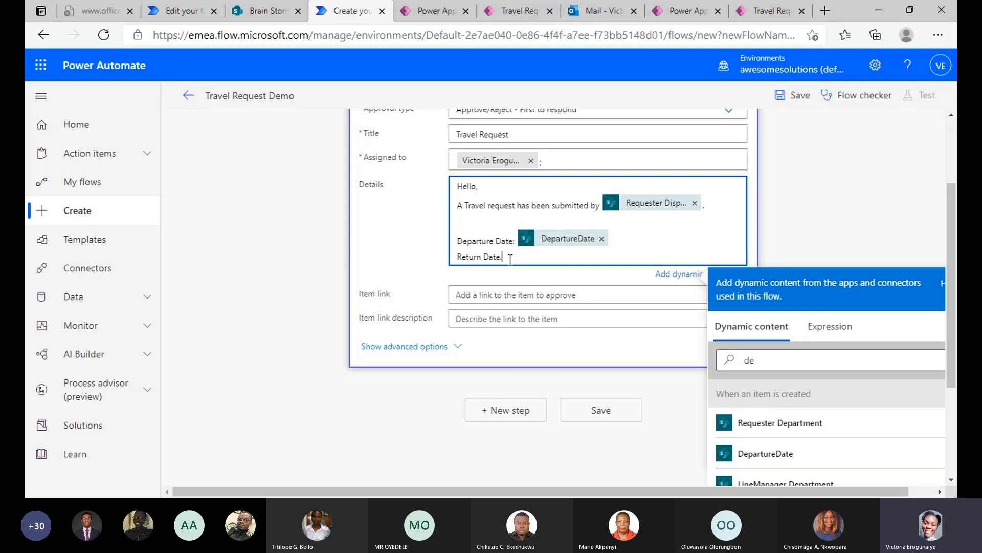
End the "Return Date" label with a colon and insert the ReturnDate dynamic value after it.
{"action": "type", "text": ":"}
{"action": "double_click", "coordinate": [764, 359]}
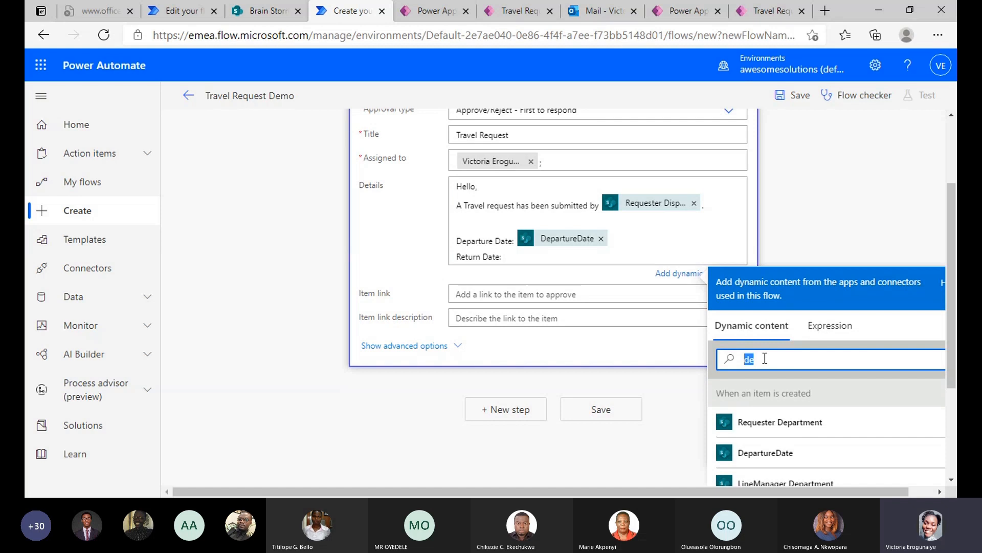
{"action": "key", "text": "BackSpace"}
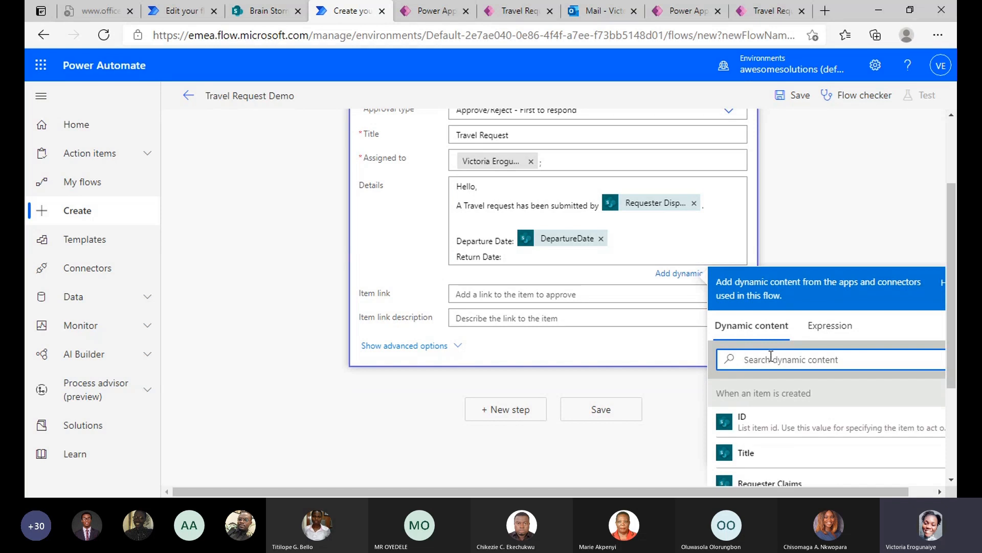
{"action": "type", "text": "return"}
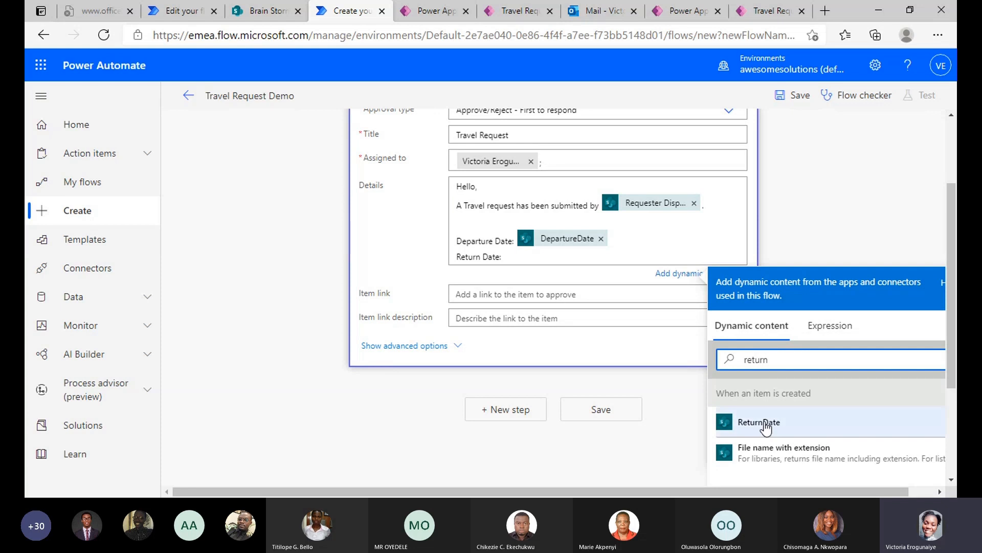
{"action": "left_click", "coordinate": [766, 428]}
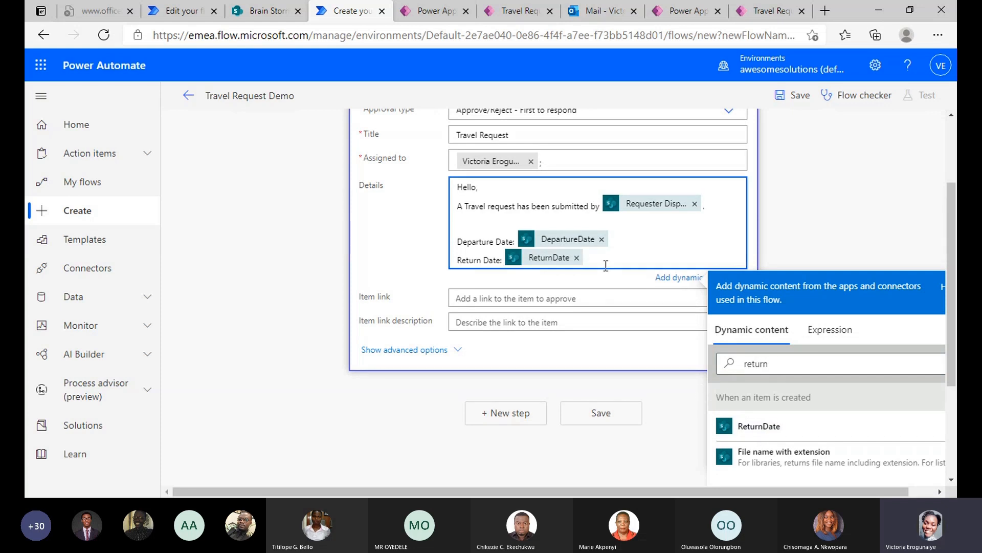
Add the line "Please take action" at the end of the approval details.
{"action": "key", "text": "Return"}
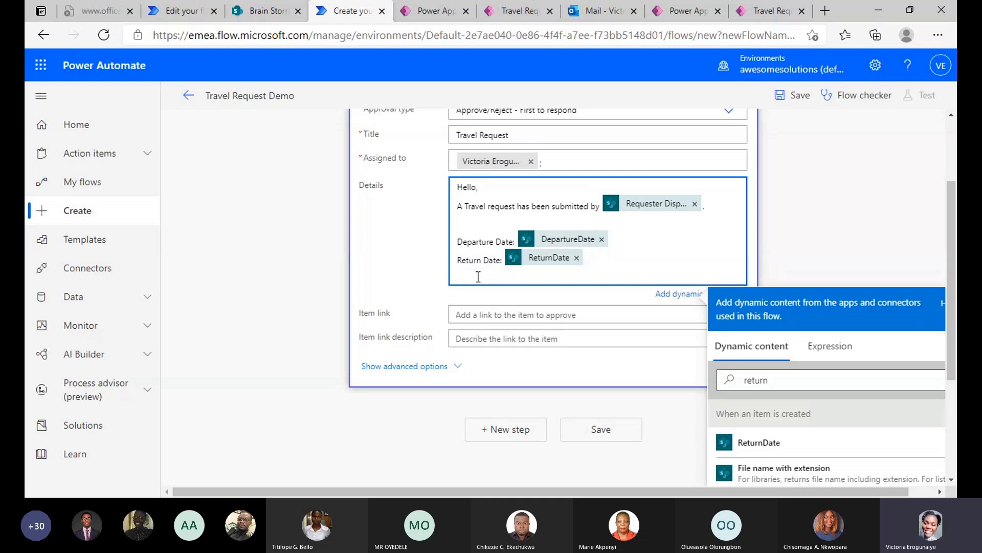
{"action": "type", "text": "Please take actio"}
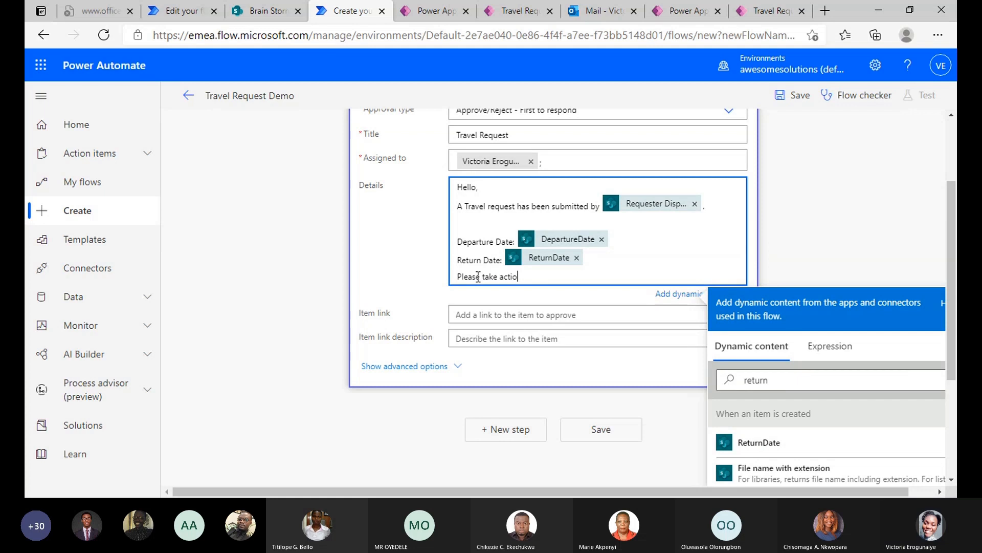
{"action": "type", "text": "n"}
Show the approval's advanced options and set its Requestor to the Requester Email dynamic value.
{"action": "left_click", "coordinate": [405, 366]}
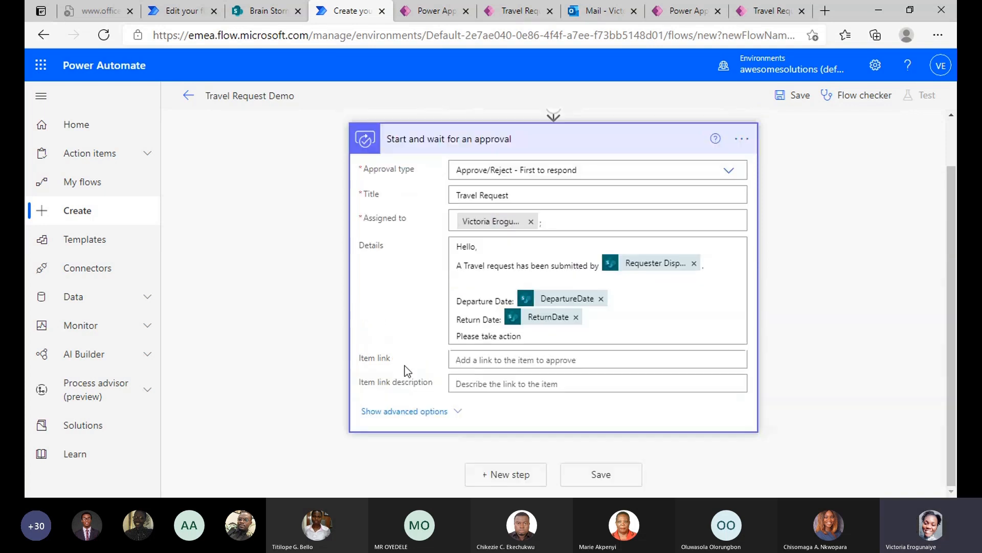
{"action": "scroll", "coordinate": [843, 363], "scroll_direction": "down", "scroll_amount": 1}
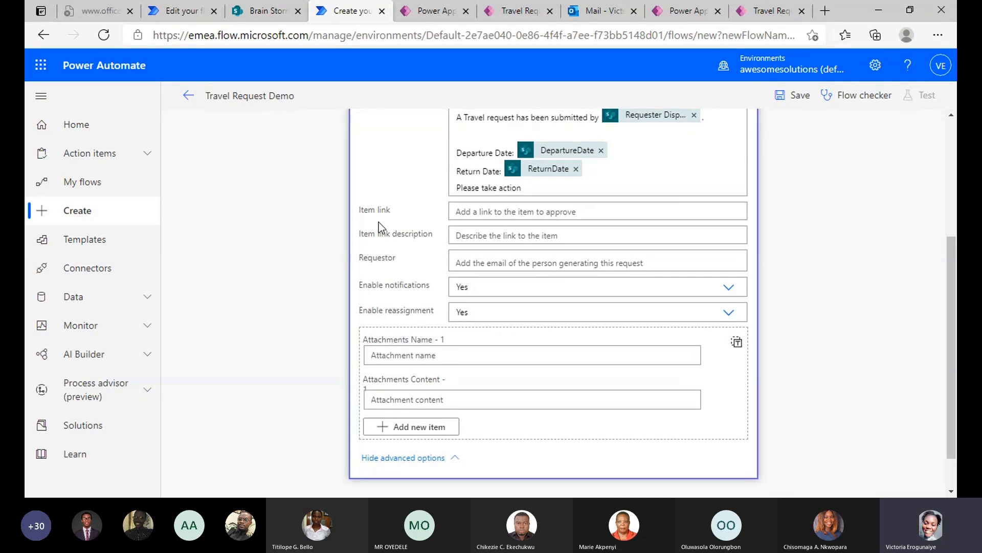
{"action": "left_click", "coordinate": [494, 212]}
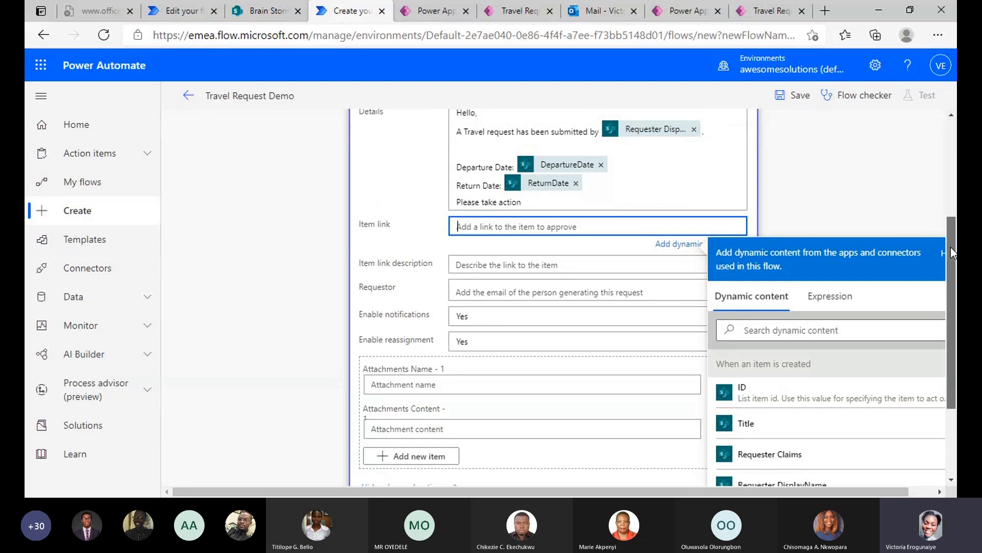
{"action": "scroll", "coordinate": [952, 253], "scroll_direction": "down", "scroll_amount": 1}
{"action": "left_click", "coordinate": [510, 244]}
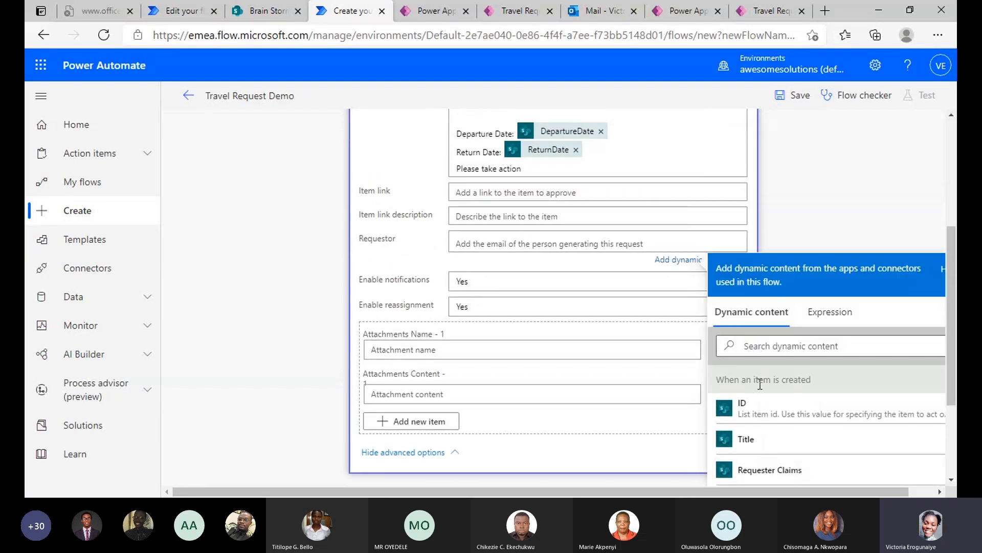
{"action": "scroll", "coordinate": [762, 332], "scroll_direction": "down", "scroll_amount": 3}
{"action": "left_click", "coordinate": [770, 291]}
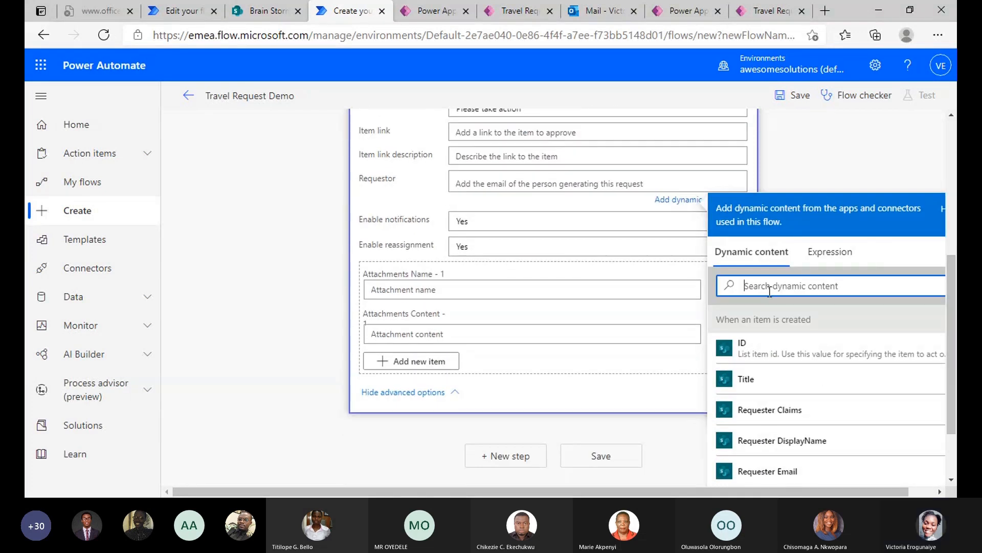
{"action": "type", "text": "re"}
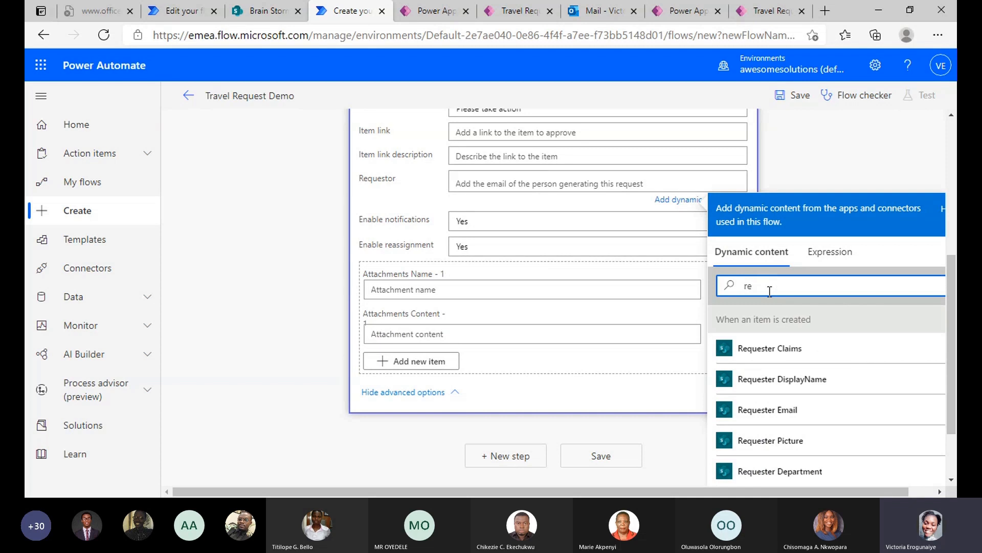
{"action": "type", "text": "ques"}
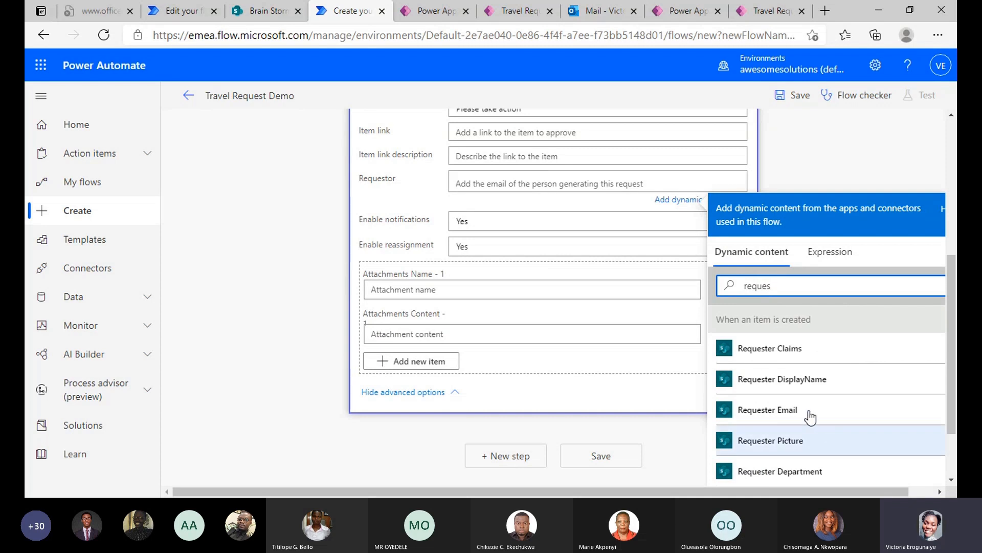
{"action": "left_click", "coordinate": [761, 413]}
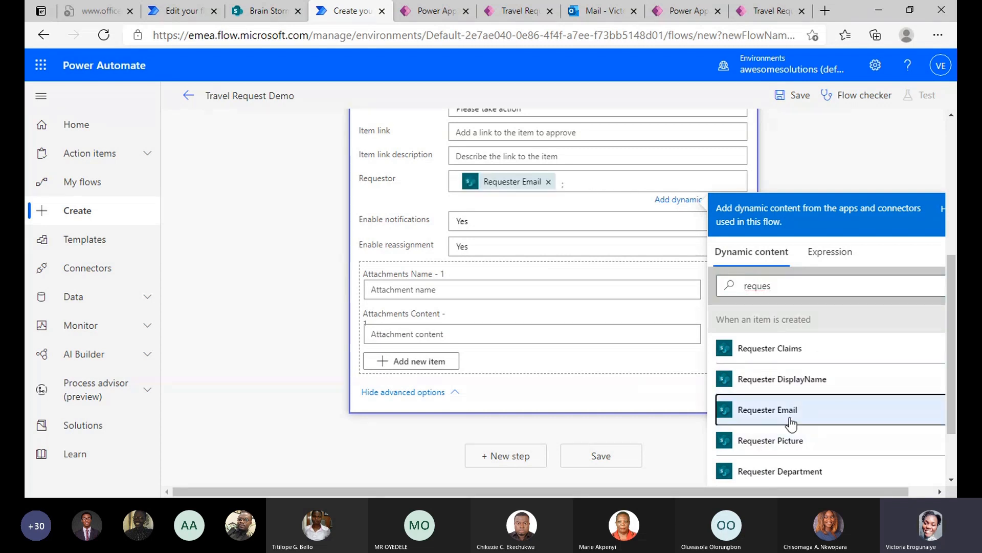
Collapse the approval action and add a Condition control as the next step of the flow.
{"action": "scroll", "coordinate": [955, 296], "scroll_direction": "up", "scroll_amount": 4}
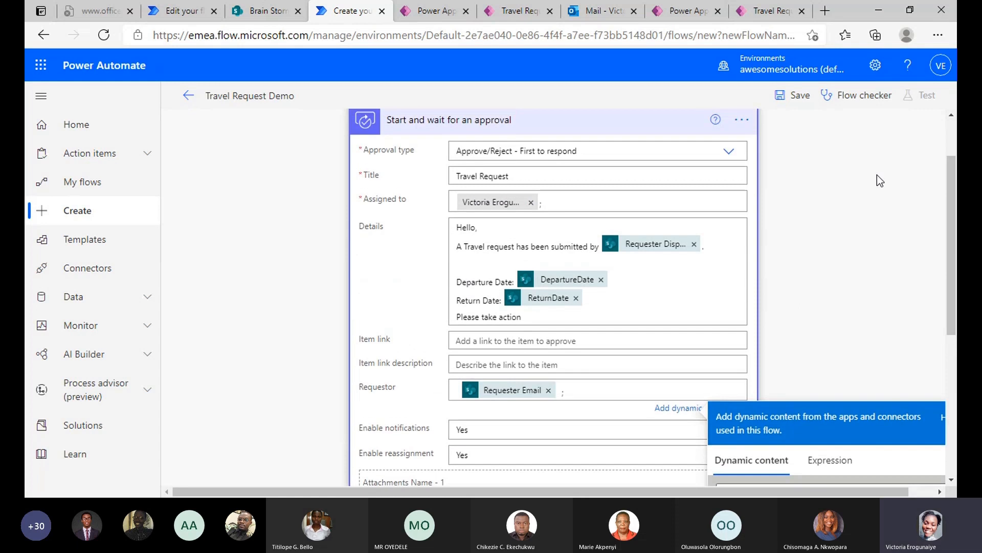
{"action": "scroll", "coordinate": [955, 279], "scroll_direction": "up", "scroll_amount": 1}
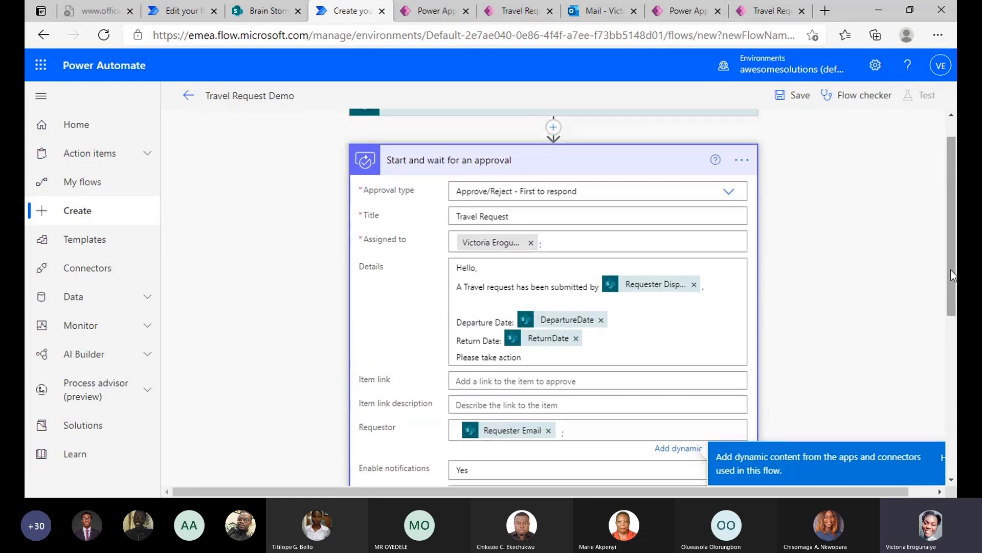
{"action": "mouse_move", "coordinate": [956, 233]}
{"action": "left_mouse_down"}
{"action": "mouse_move", "coordinate": [956, 259]}
{"action": "mouse_move", "coordinate": [956, 232]}
{"action": "left_mouse_up"}
{"action": "left_click", "coordinate": [663, 171]}
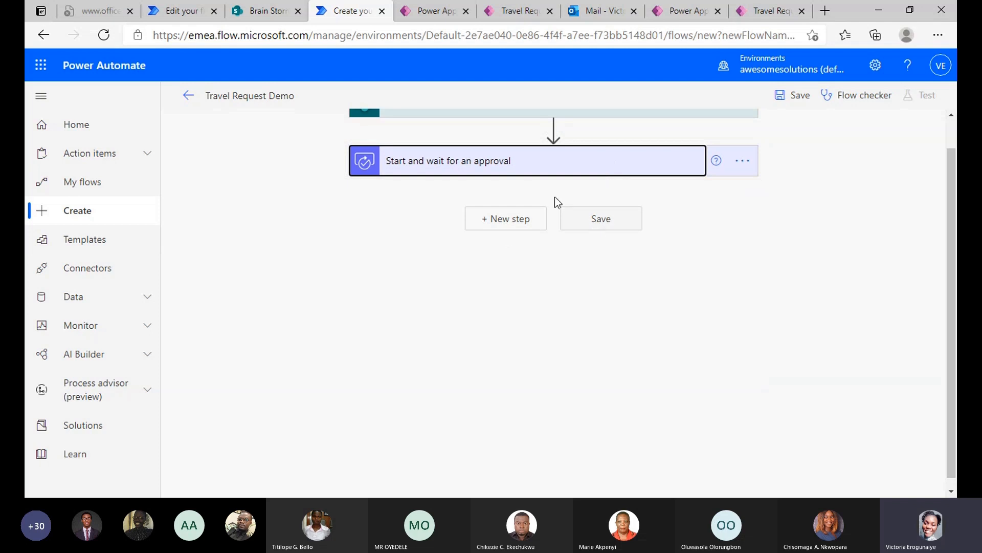
{"action": "left_click", "coordinate": [500, 226]}
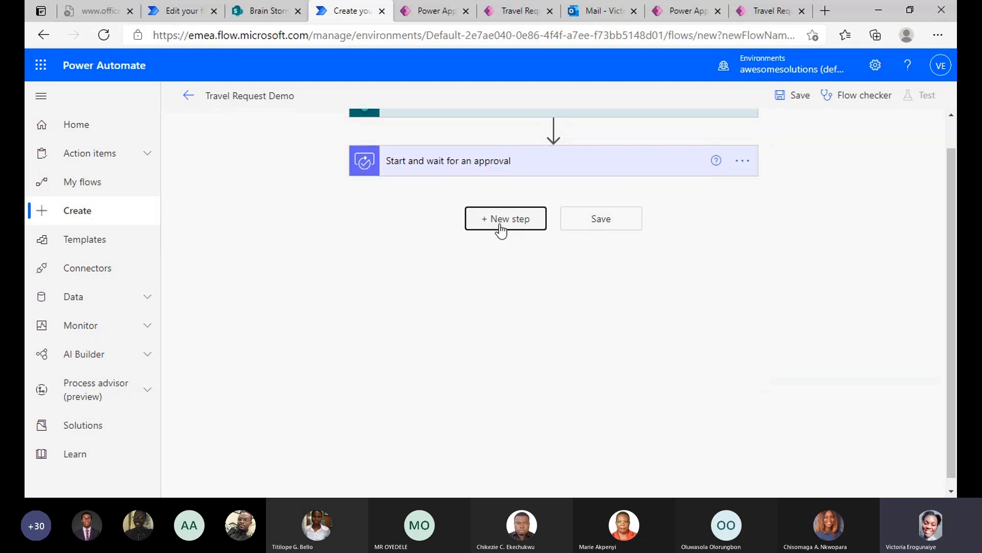
{"action": "type", "text": "co"}
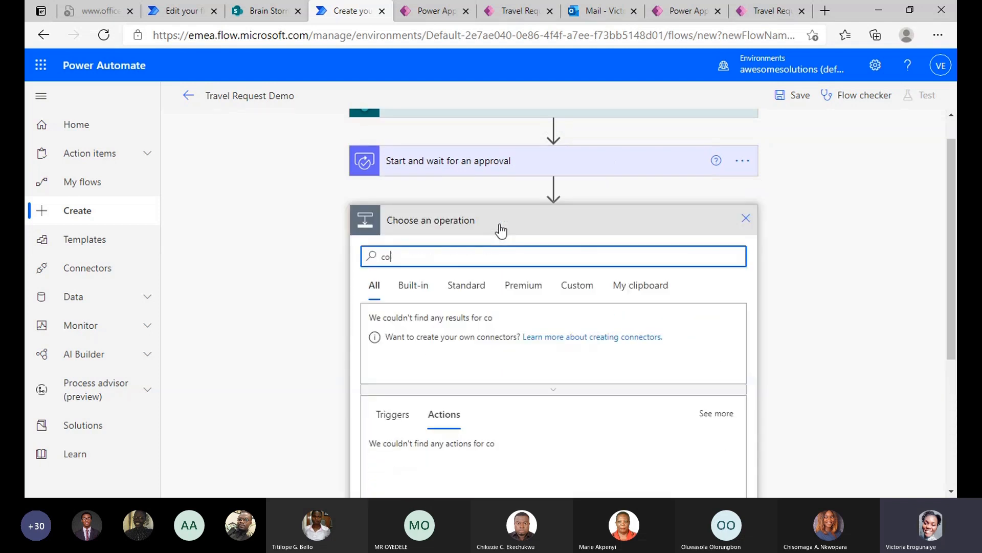
{"action": "type", "text": "ndit"}
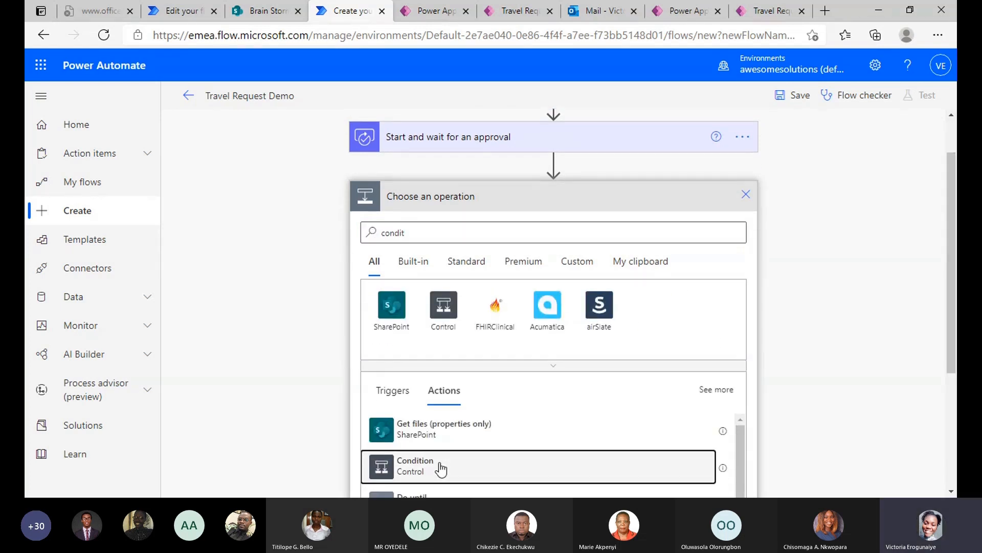
{"action": "left_click", "coordinate": [440, 469]}
Set the condition to check that the approval's Outcome is equal to "Approve".
{"action": "left_click", "coordinate": [465, 239]}
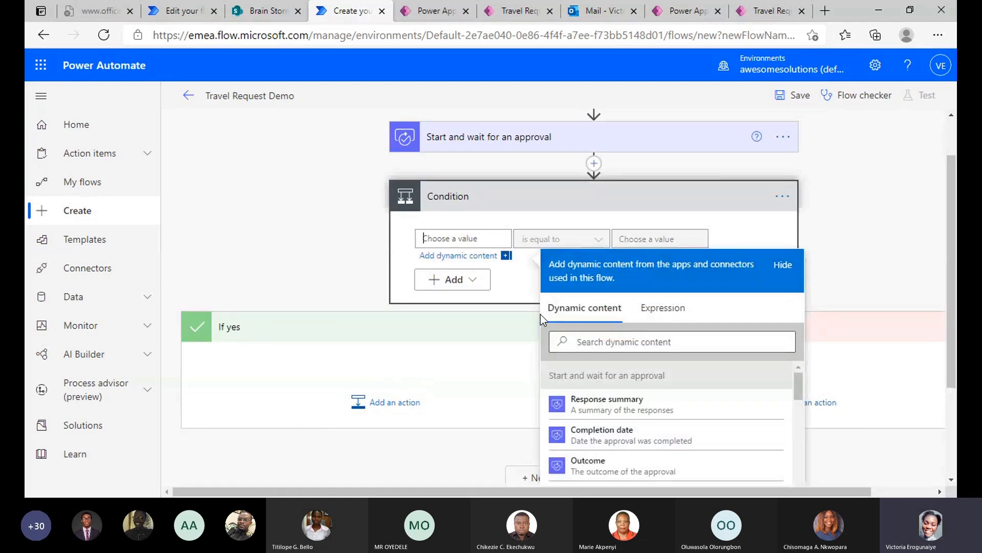
{"action": "left_click", "coordinate": [586, 466]}
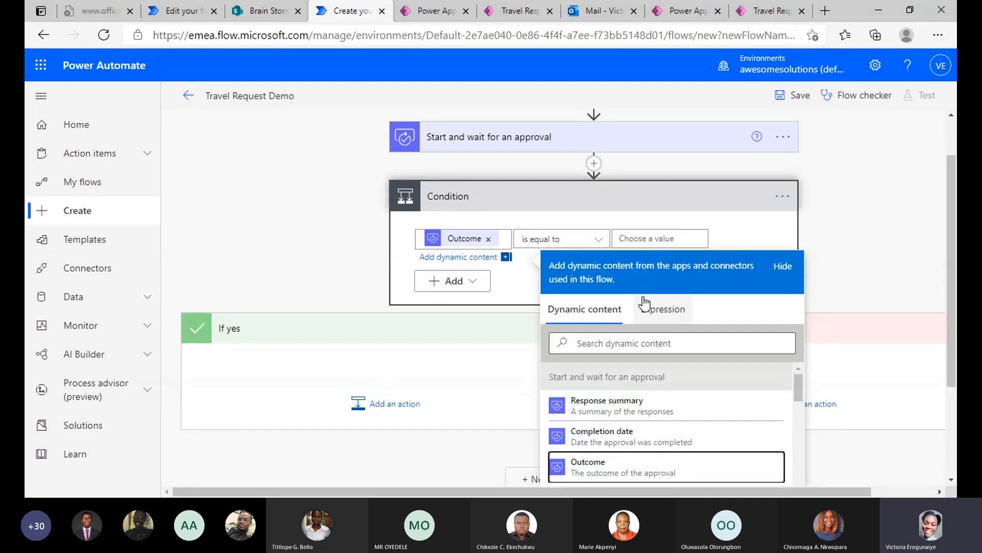
{"action": "left_click", "coordinate": [647, 239]}
{"action": "type", "text": "A"}
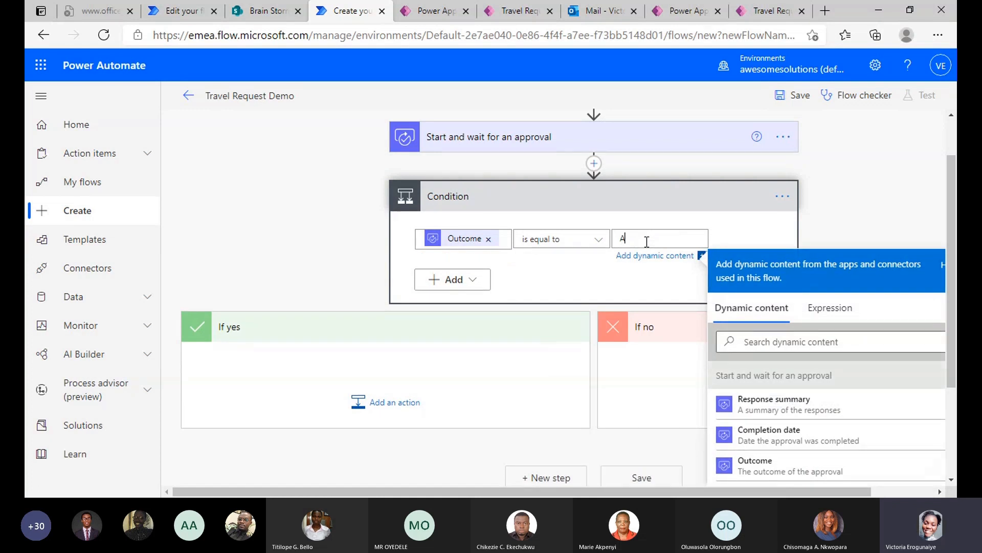
{"action": "type", "text": "pprove"}
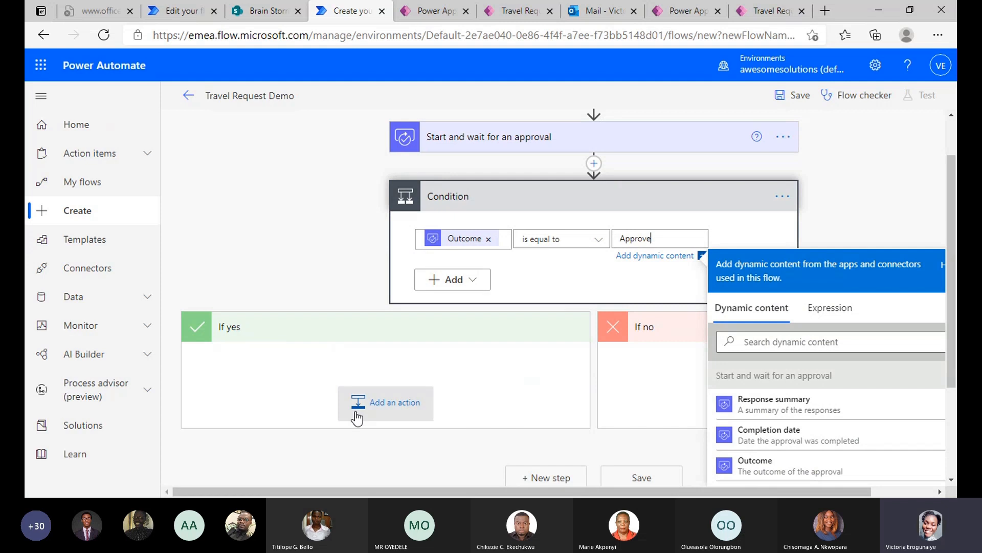
Add the Office 365 Outlook "Send an email (V2)" action to the condition's If yes branch.
{"action": "left_click", "coordinate": [431, 366]}
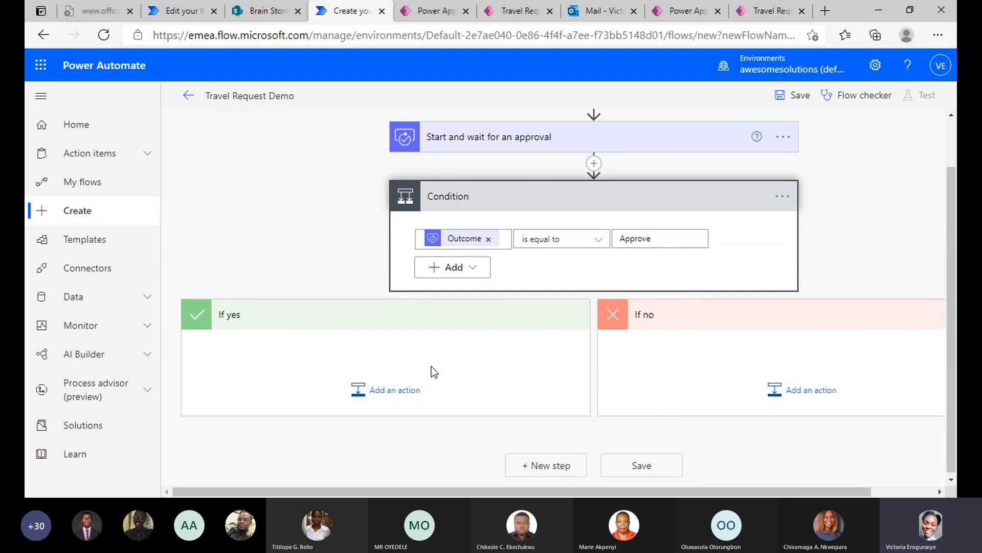
{"action": "left_click", "coordinate": [394, 387]}
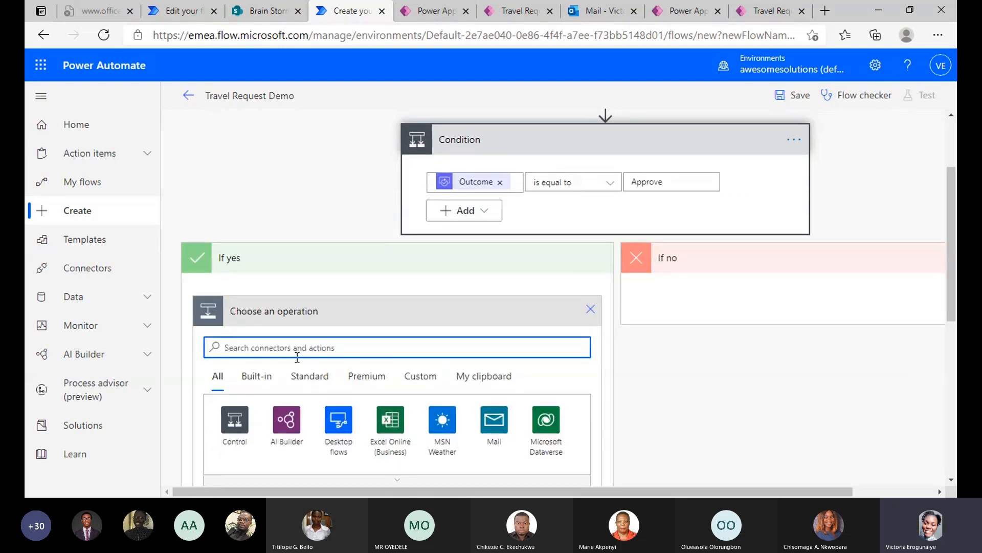
{"action": "type", "text": "send "}
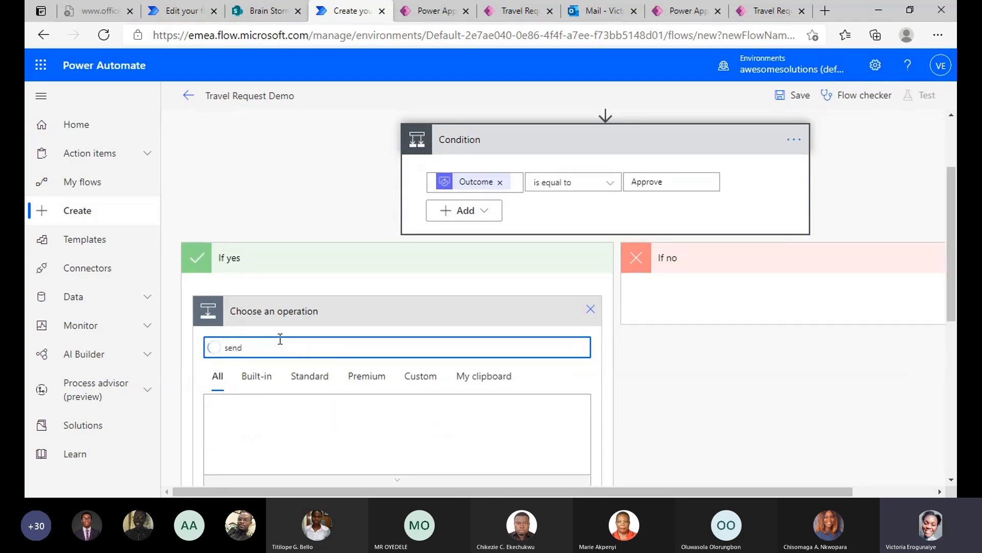
{"action": "type", "text": "a"}
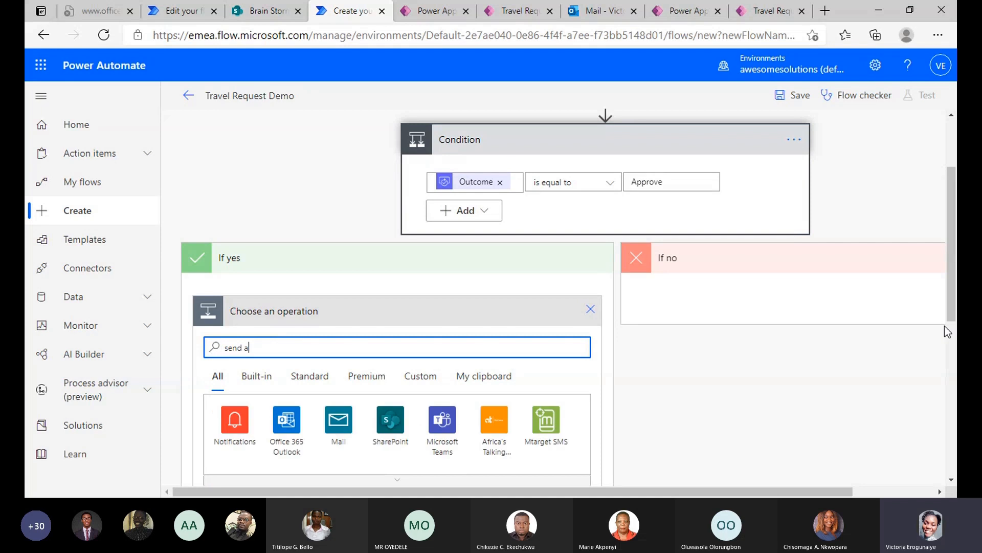
{"action": "scroll", "coordinate": [944, 325], "scroll_direction": "down", "scroll_amount": 1}
{"action": "scroll", "coordinate": [944, 325], "scroll_direction": "down", "scroll_amount": 1}
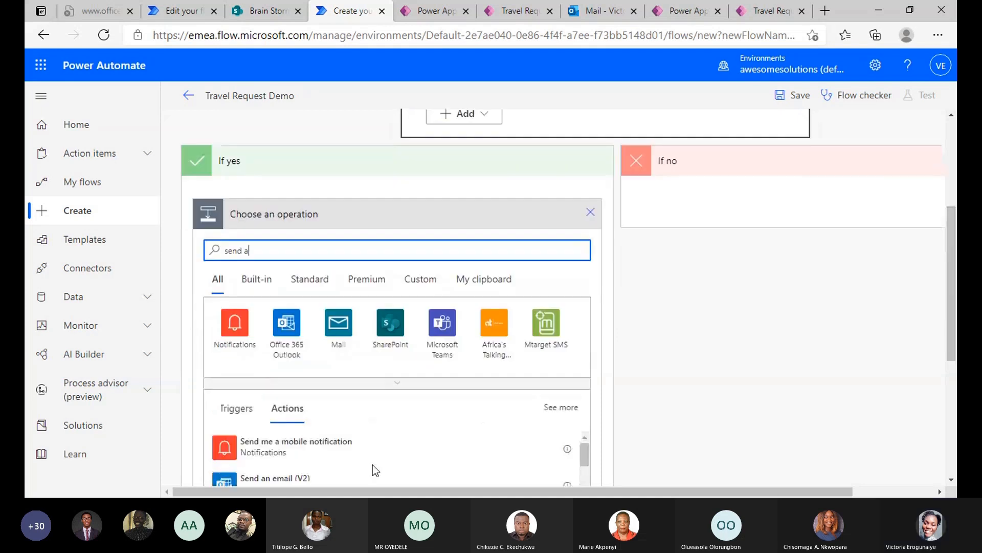
{"action": "left_click", "coordinate": [358, 480]}
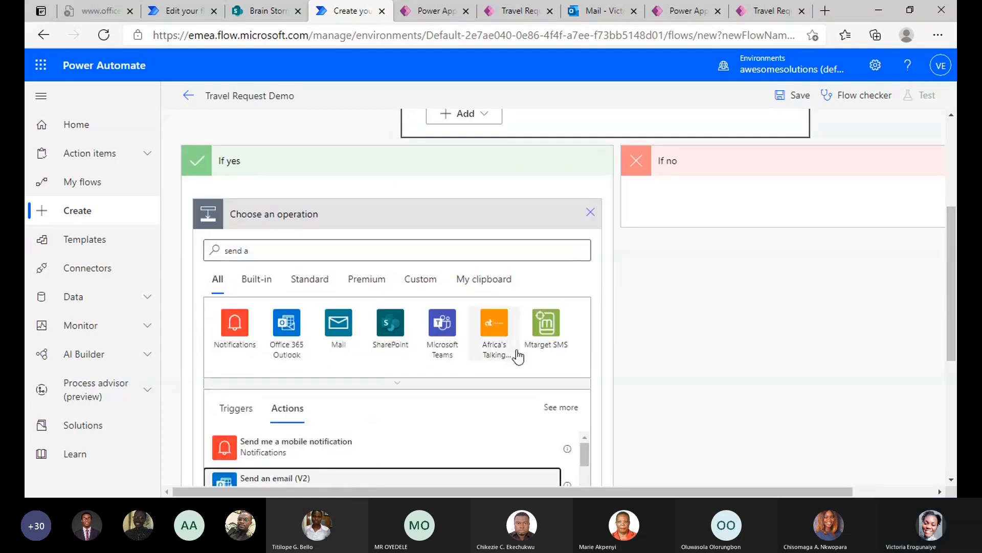
Address the approval email to the Requester Email dynamic value and set its subject to "Travel Request".
{"action": "left_click", "coordinate": [321, 242]}
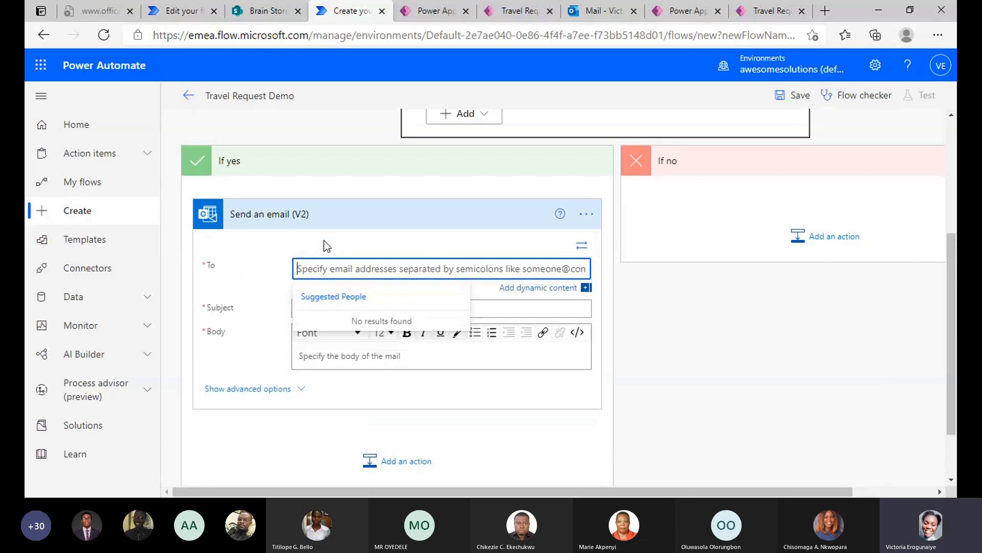
{"action": "left_click", "coordinate": [563, 285]}
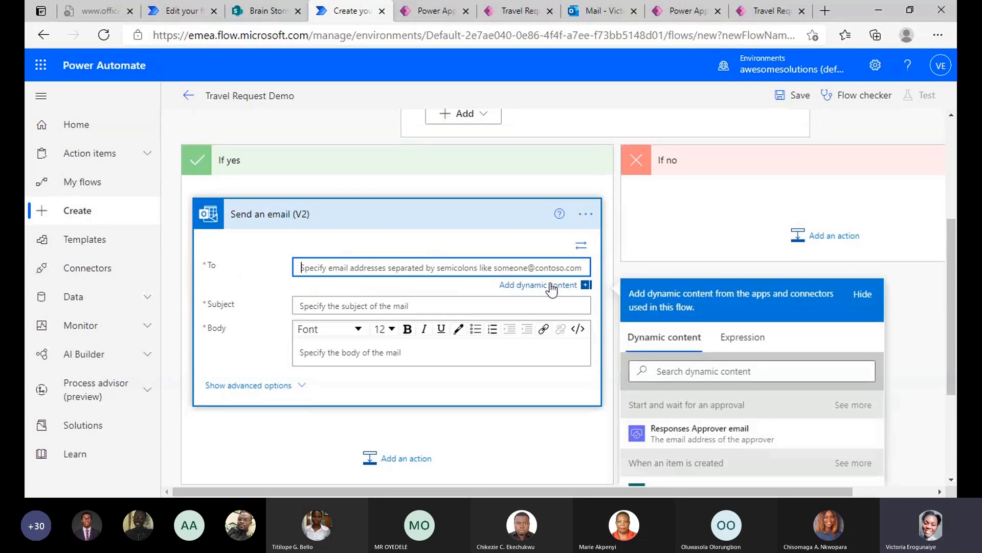
{"action": "scroll", "coordinate": [552, 289], "scroll_direction": "down", "scroll_amount": 2}
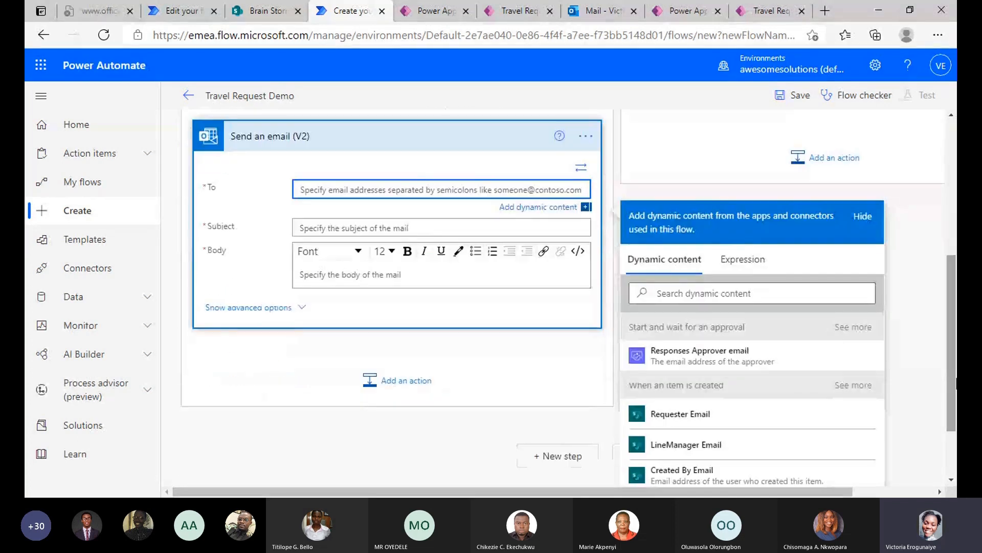
{"action": "left_click", "coordinate": [681, 414]}
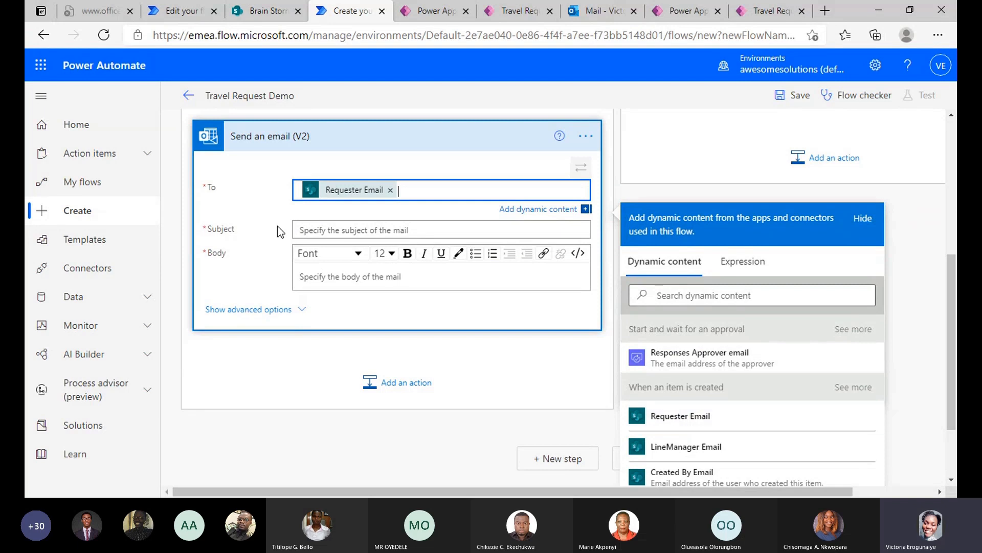
{"action": "left_click", "coordinate": [327, 229]}
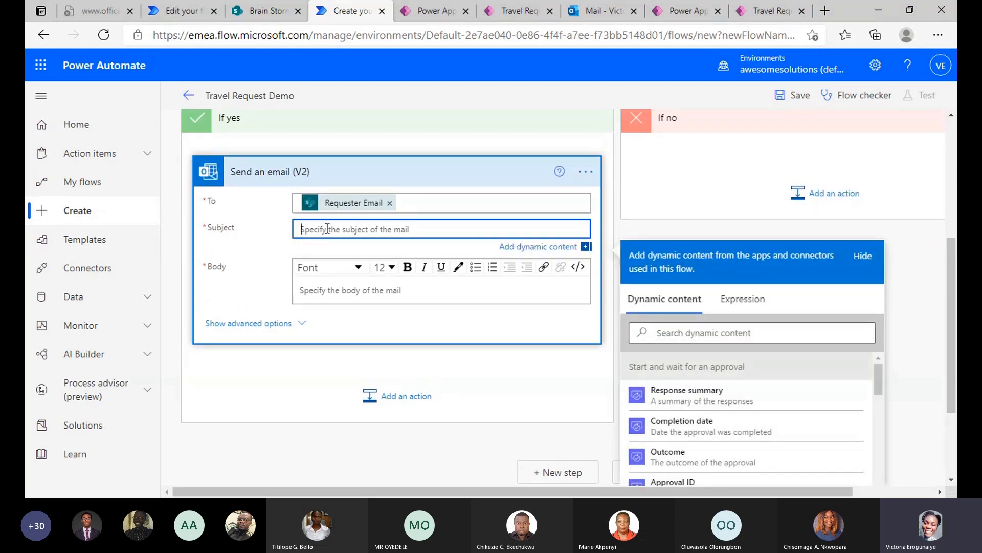
{"action": "type", "text": "Trave"}
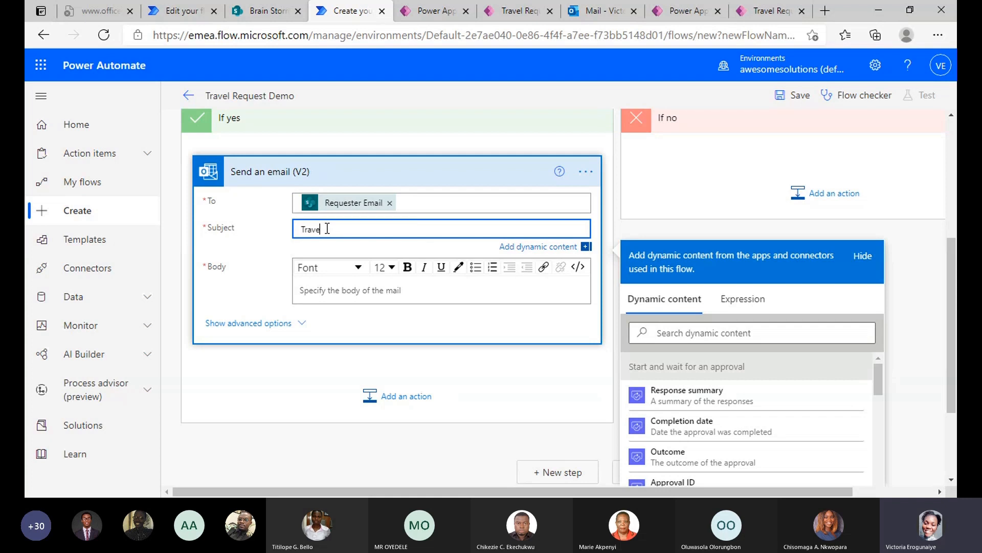
{"action": "type", "text": "l Request"}
Begin the email body with the greeting "Dear" followed by the Requester DisplayName dynamic value and a comma.
{"action": "left_click", "coordinate": [342, 288]}
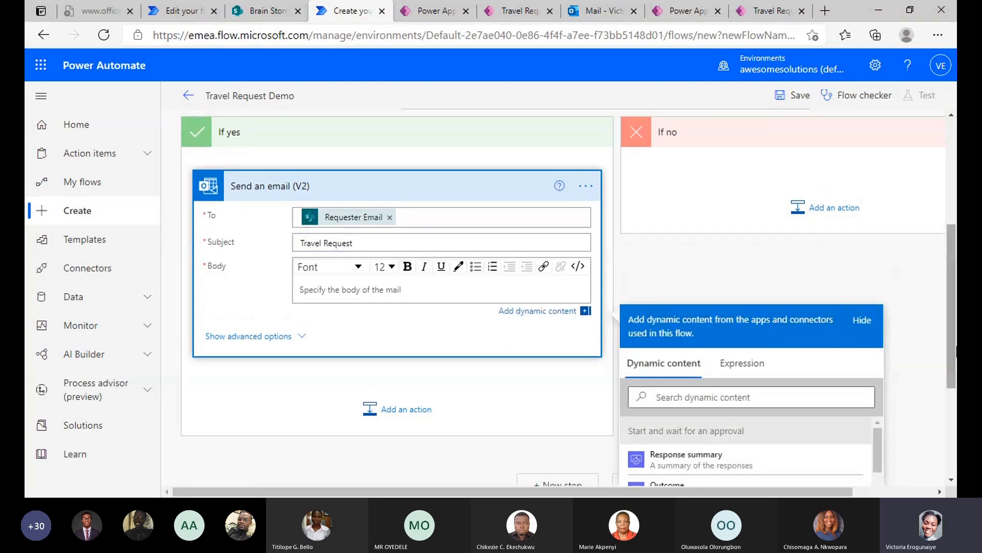
{"action": "scroll", "coordinate": [338, 242], "scroll_direction": "down", "scroll_amount": 2}
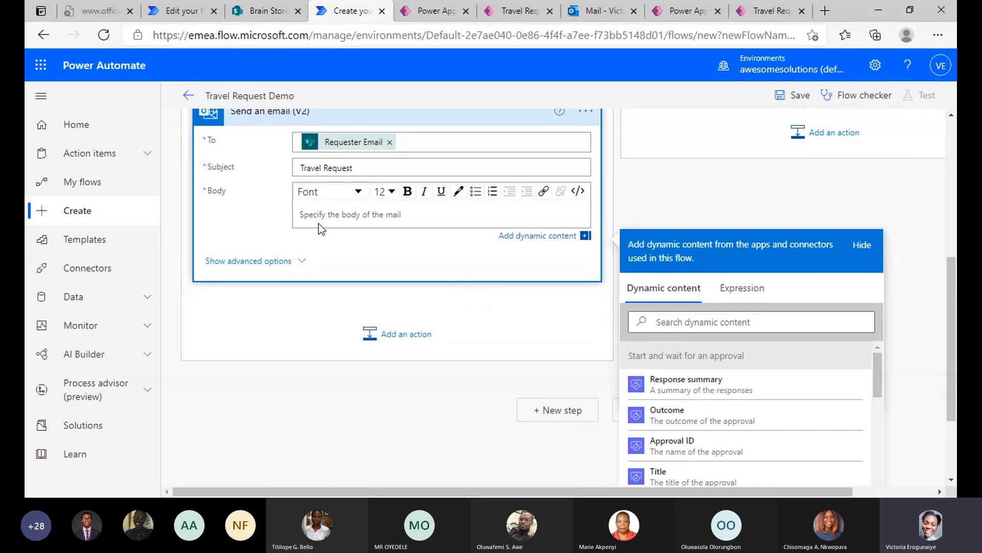
{"action": "type", "text": "Dear"}
{"action": "left_click", "coordinate": [683, 322]}
{"action": "type", "text": "r"}
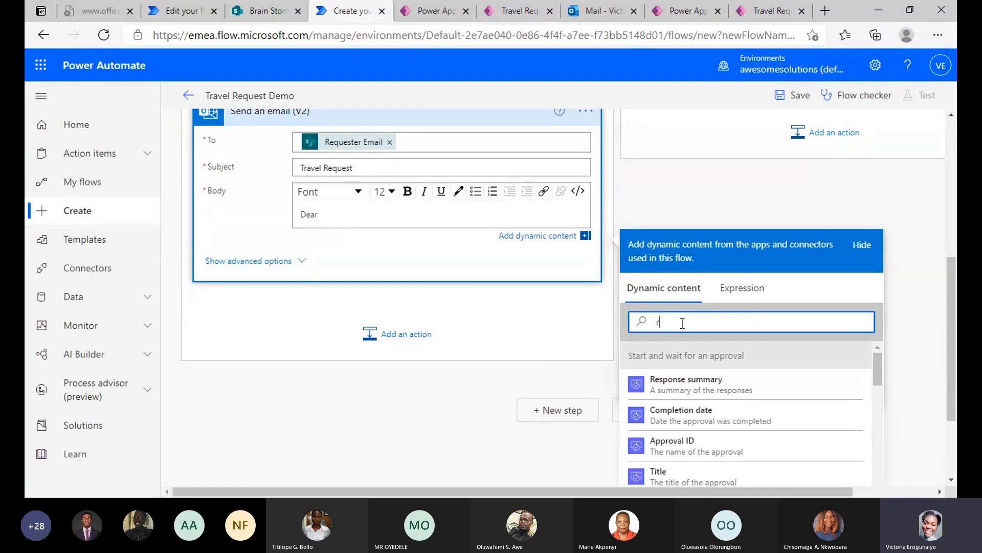
{"action": "type", "text": "eq"}
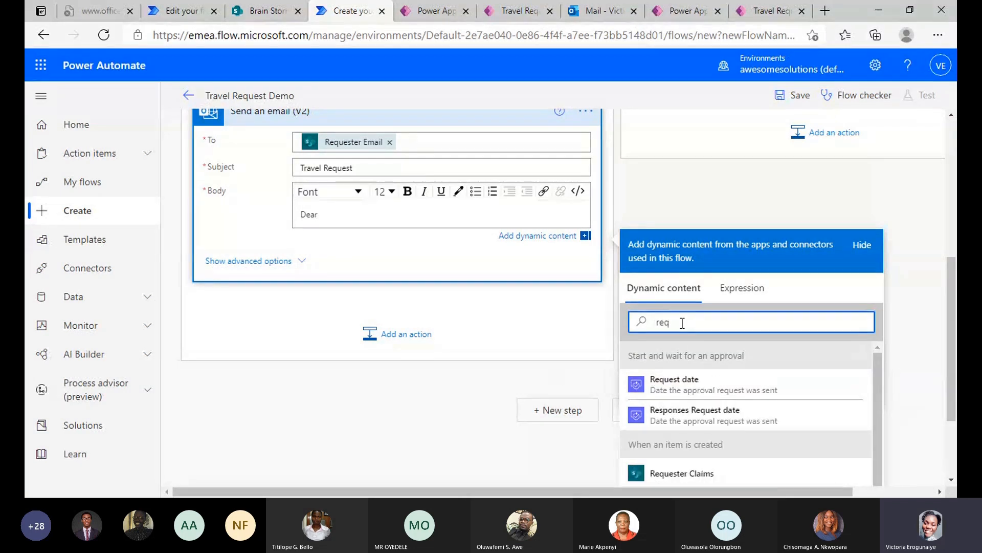
{"action": "left_click_drag", "start_coordinate": [954, 392], "coordinate": [956, 430]}
{"action": "left_click", "coordinate": [752, 422]}
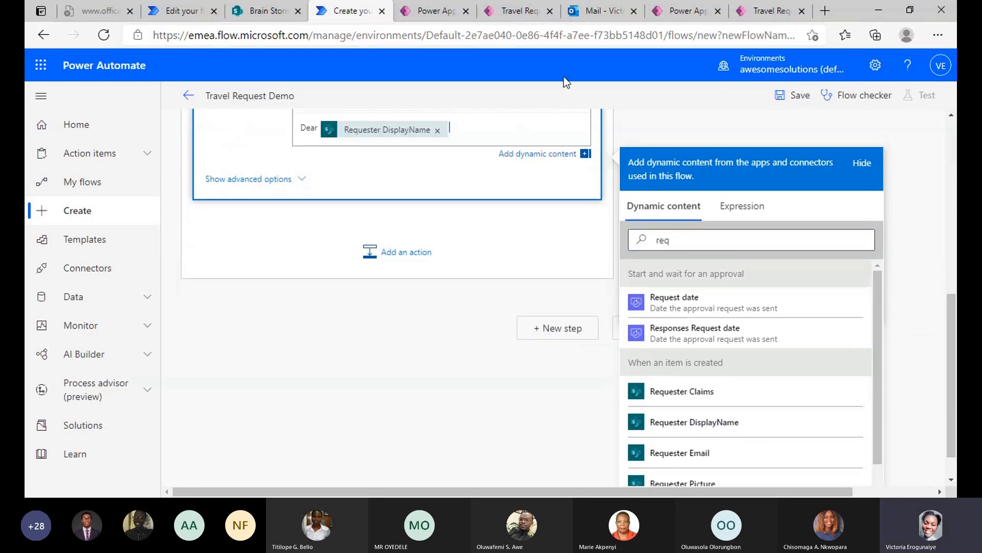
{"action": "key", "text": "Return"}
{"action": "key", "text": "Return"}
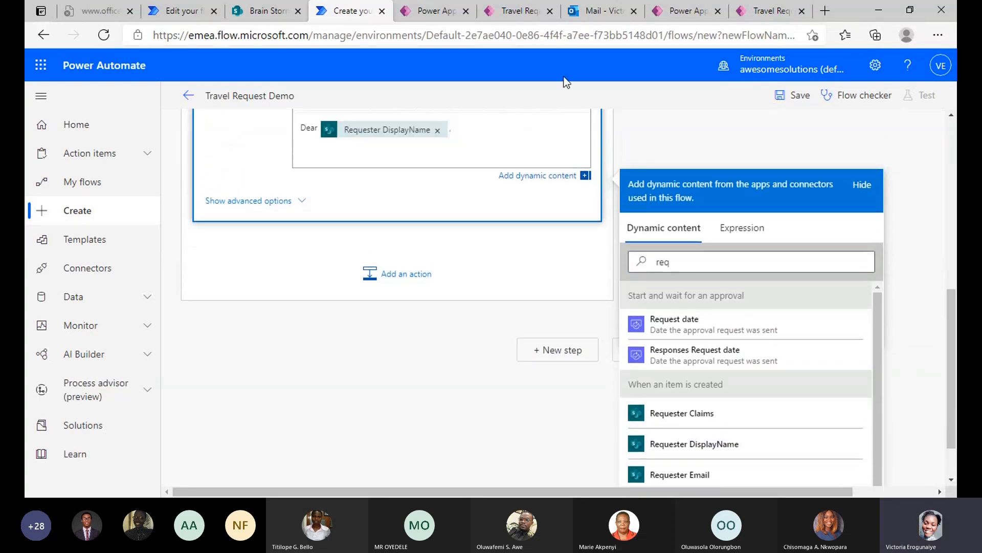
Add the body line "Your travel request has been approved by" followed by the Responses Approver name dynamic value.
{"action": "type", "text": "Your travel re"}
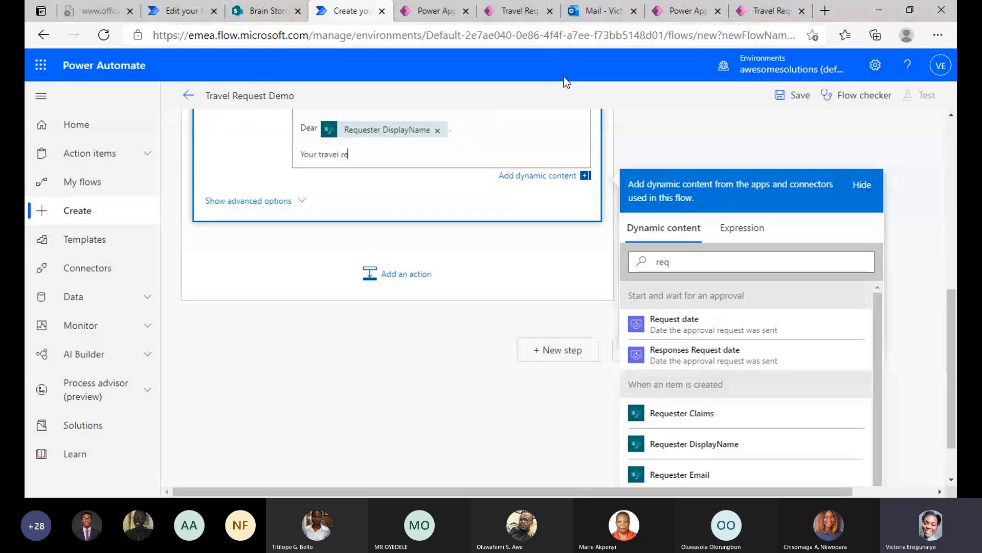
{"action": "type", "text": "quest has been ap"}
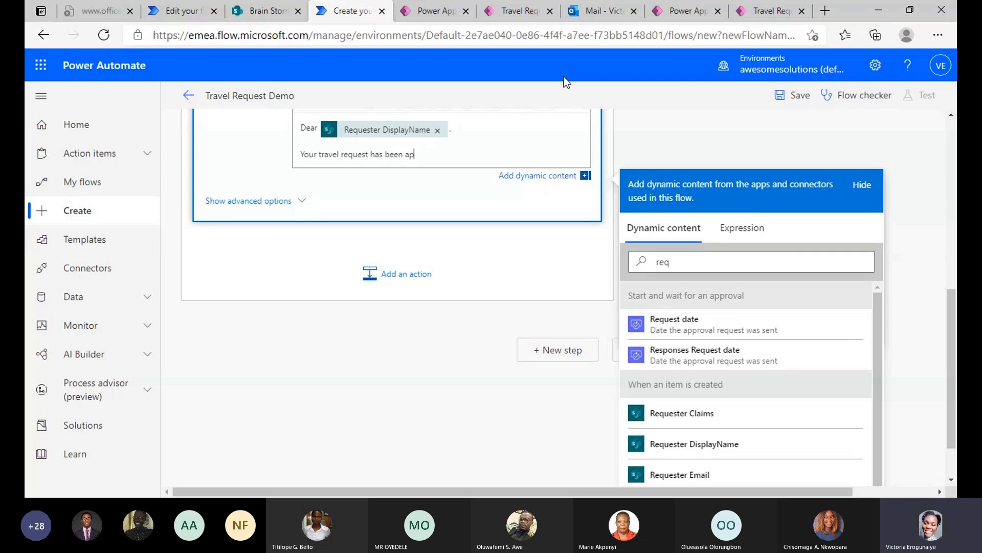
{"action": "type", "text": "proved"}
{"action": "type", "text": "by"}
{"action": "left_click", "coordinate": [697, 270]}
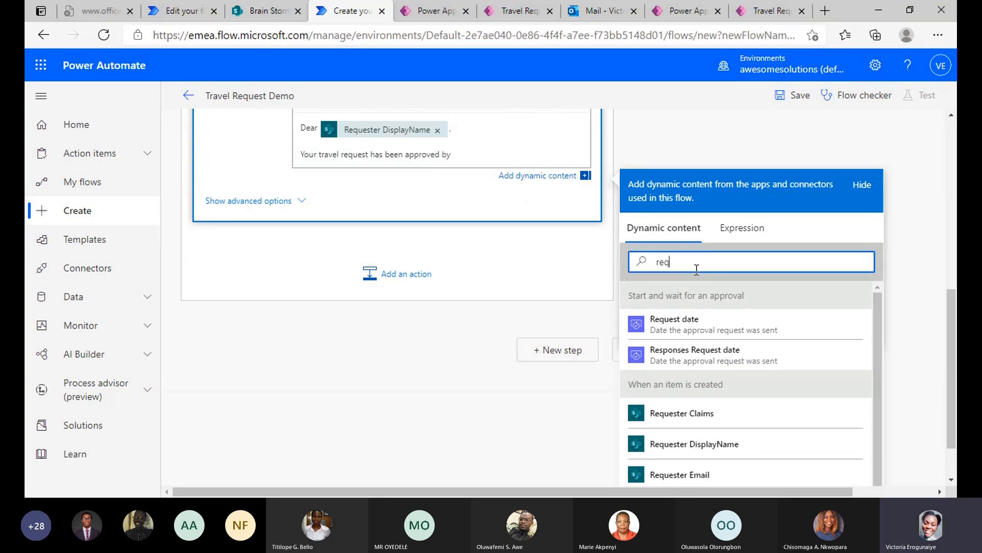
{"action": "key", "text": "BackSpace"}
{"action": "key", "text": "BackSpace"}
{"action": "key", "text": "BackSpace"}
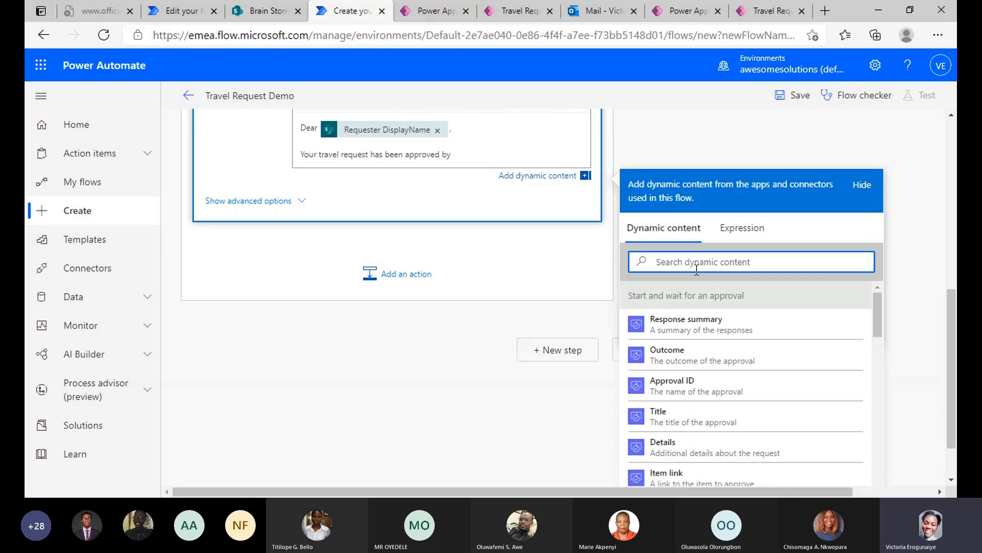
{"action": "left_click", "coordinate": [881, 319]}
{"action": "left_click_drag", "start_coordinate": [880, 318], "coordinate": [887, 357]}
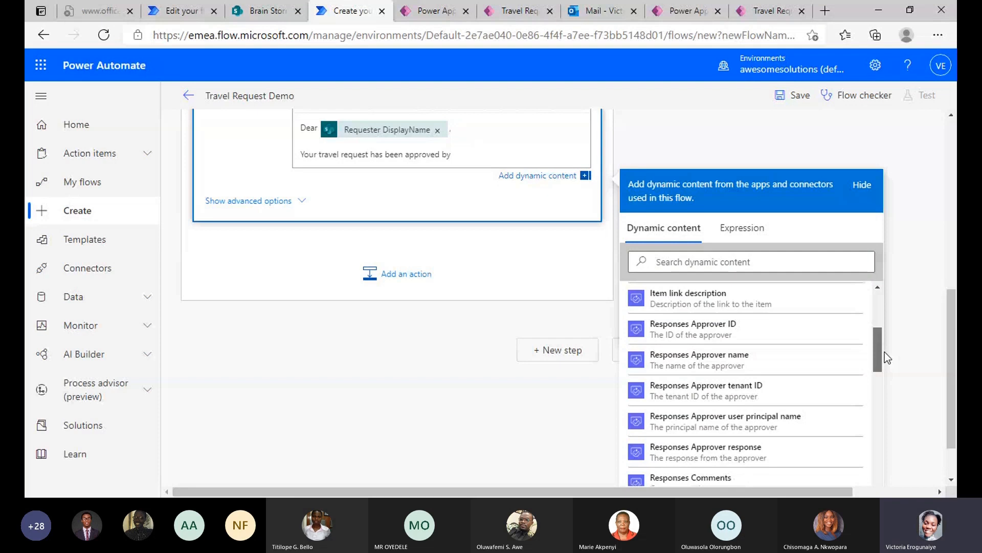
{"action": "left_click", "coordinate": [706, 366]}
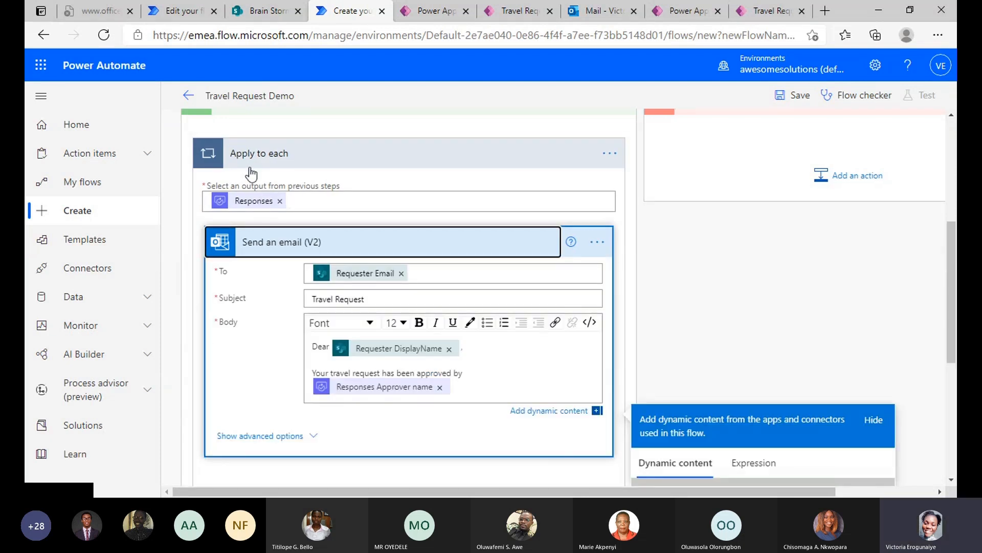
End the approval email's body with ". We wish you safe travels." and collapse the email action.
{"action": "scroll", "coordinate": [624, 352], "scroll_direction": "down", "scroll_amount": 1}
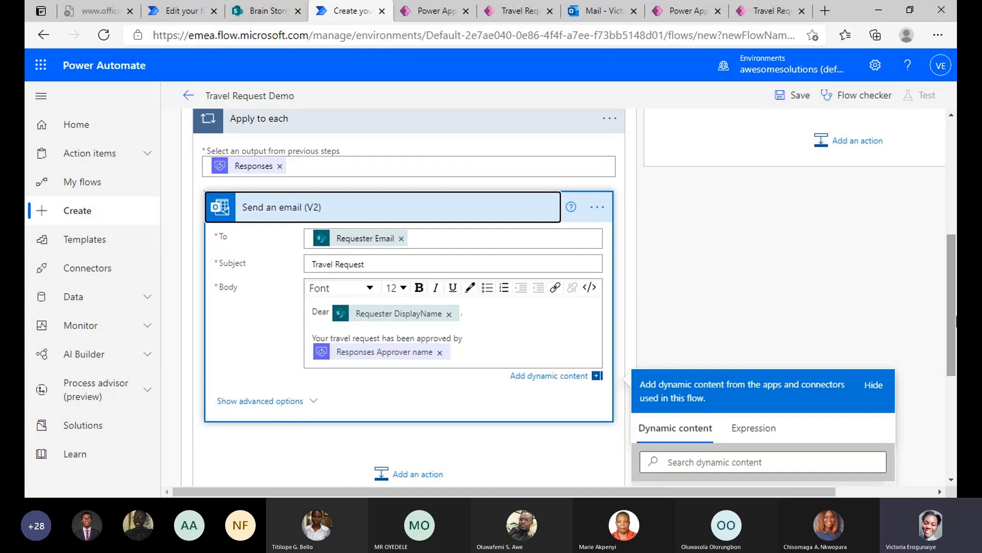
{"action": "left_click", "coordinate": [459, 353]}
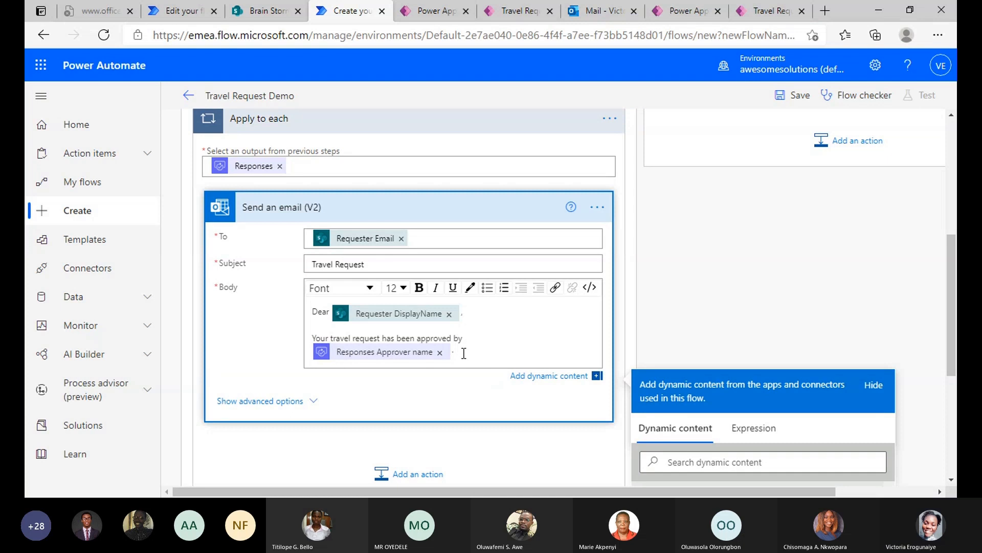
{"action": "type", "text": "We"}
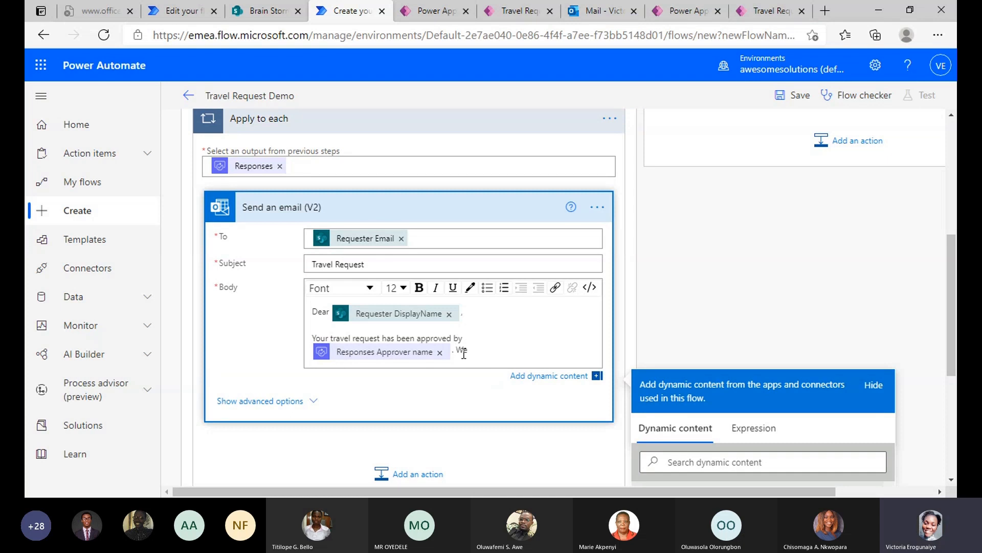
{"action": "type", "text": " wish"}
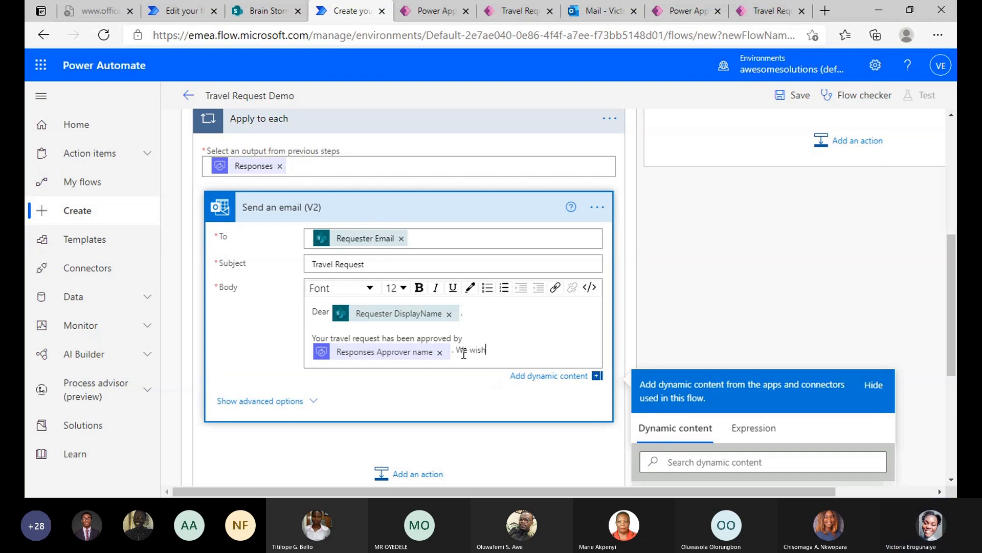
{"action": "type", "text": " you "}
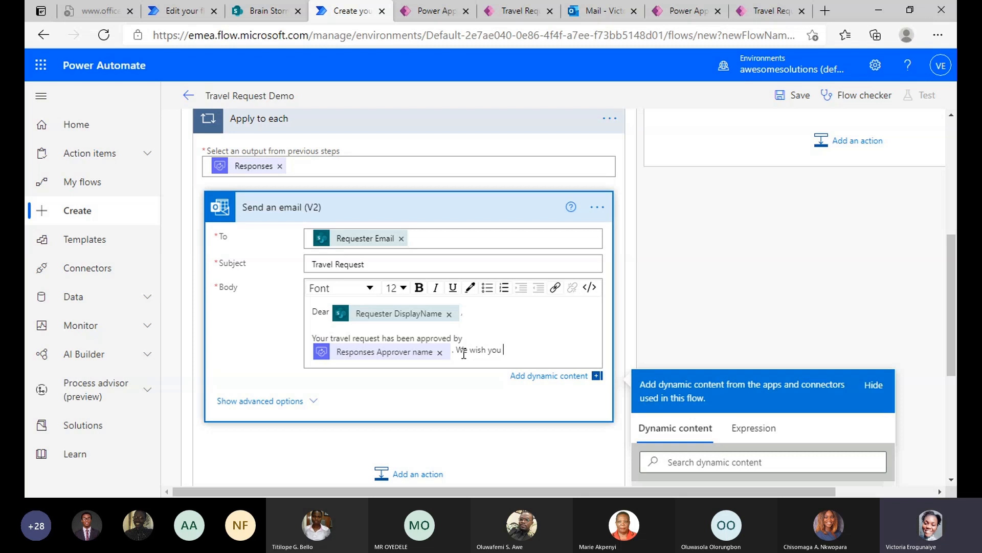
{"action": "type", "text": "safe travels."}
{"action": "left_click", "coordinate": [428, 211]}
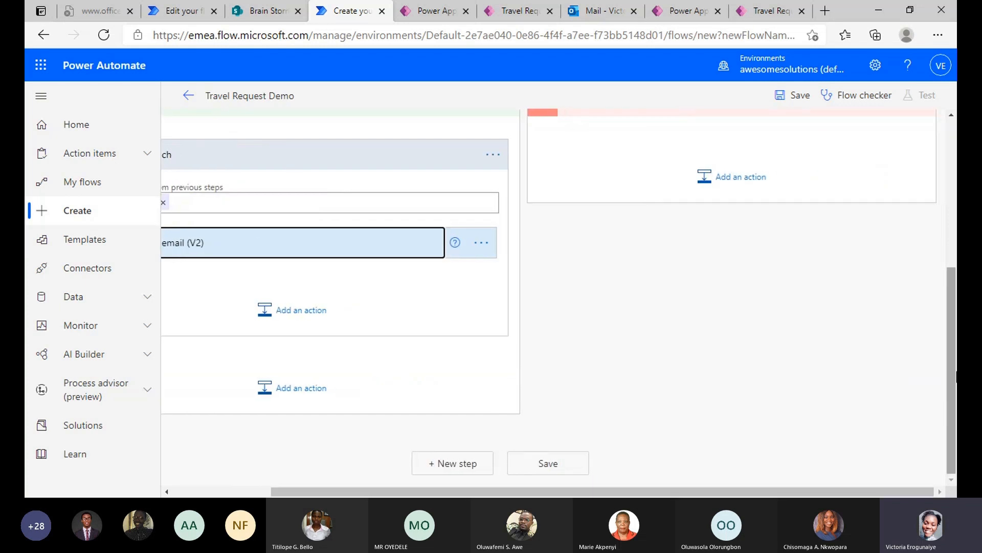
Add a "Send an email (V2)" action to the condition's If no branch and open its To field for entry.
{"action": "scroll", "coordinate": [920, 277], "scroll_direction": "up", "scroll_amount": 4}
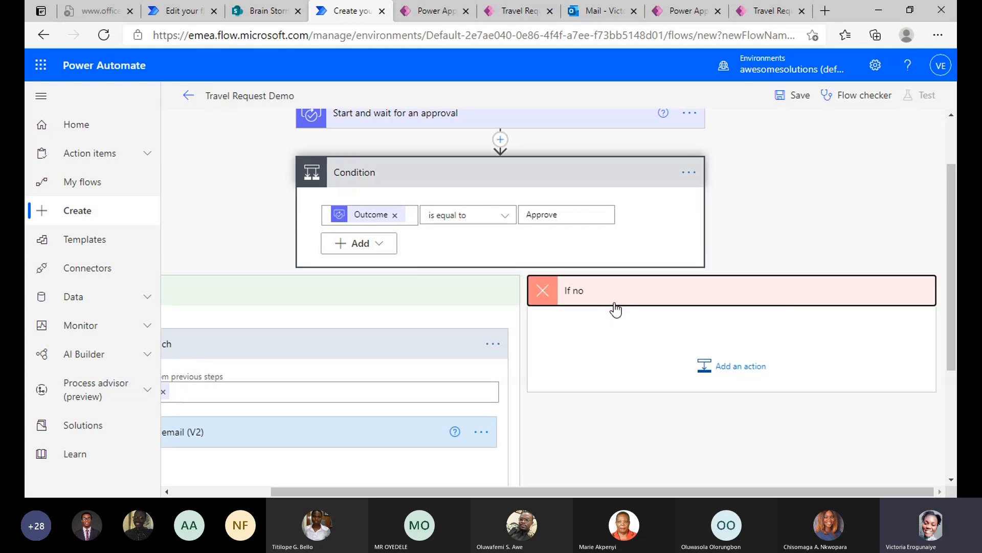
{"action": "left_click", "coordinate": [716, 377]}
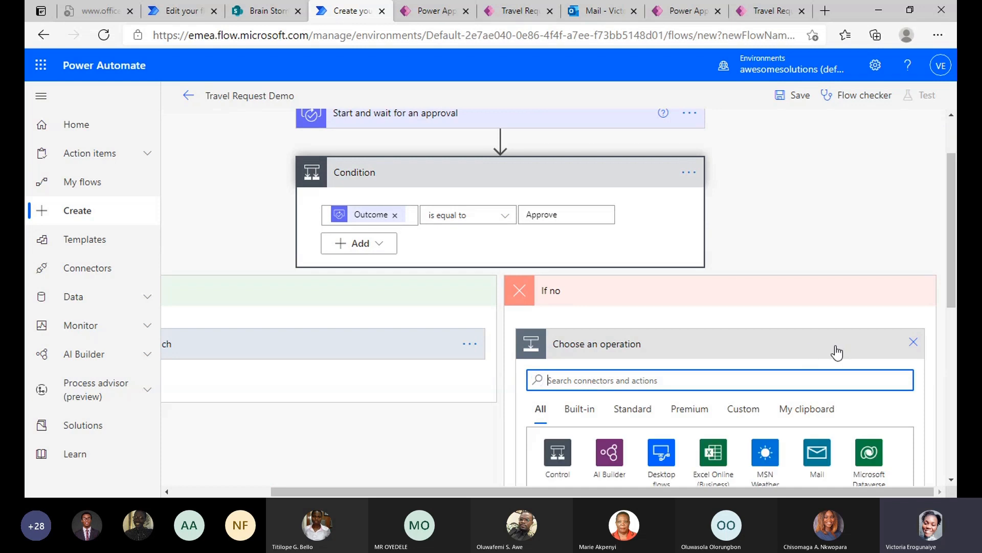
{"action": "type", "text": "send"}
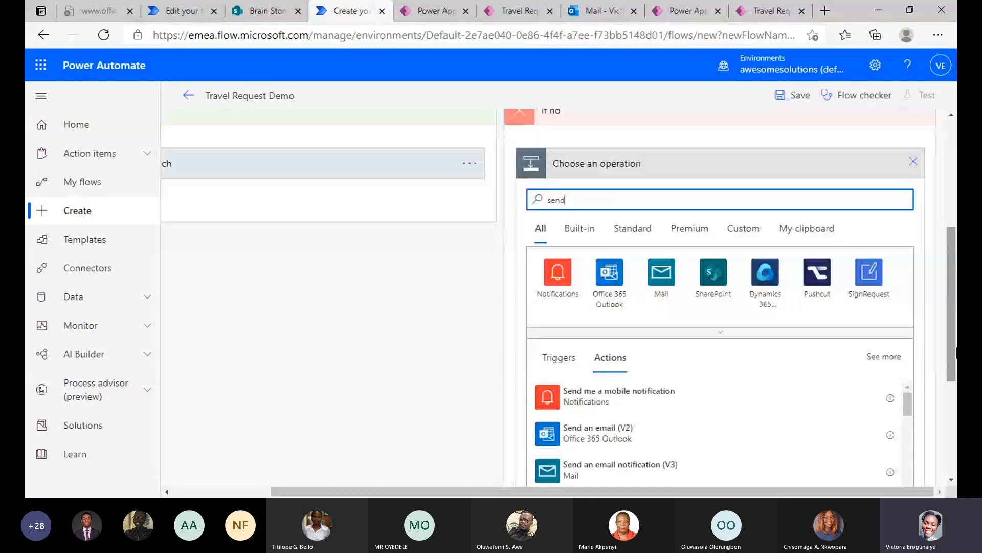
{"action": "left_click", "coordinate": [638, 435]}
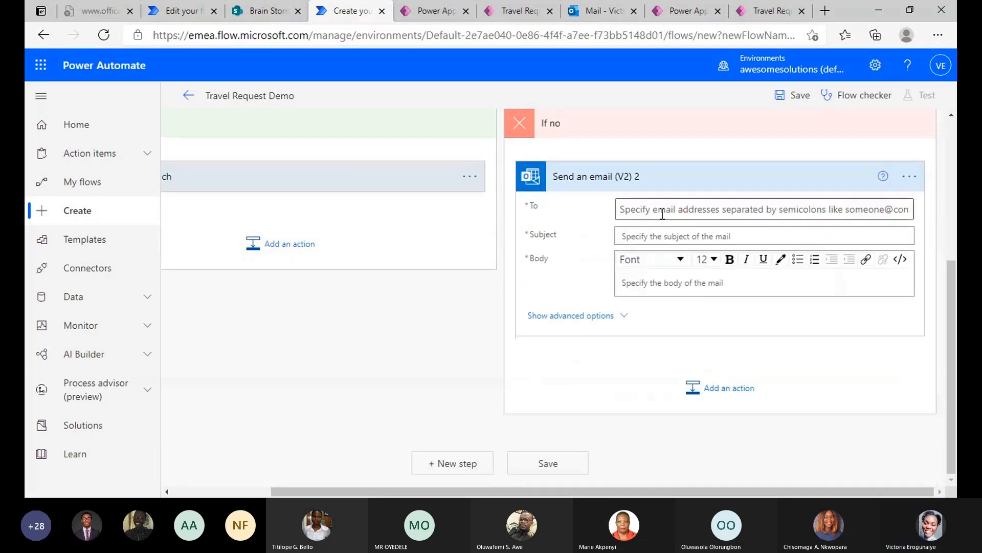
{"action": "left_click", "coordinate": [663, 215]}
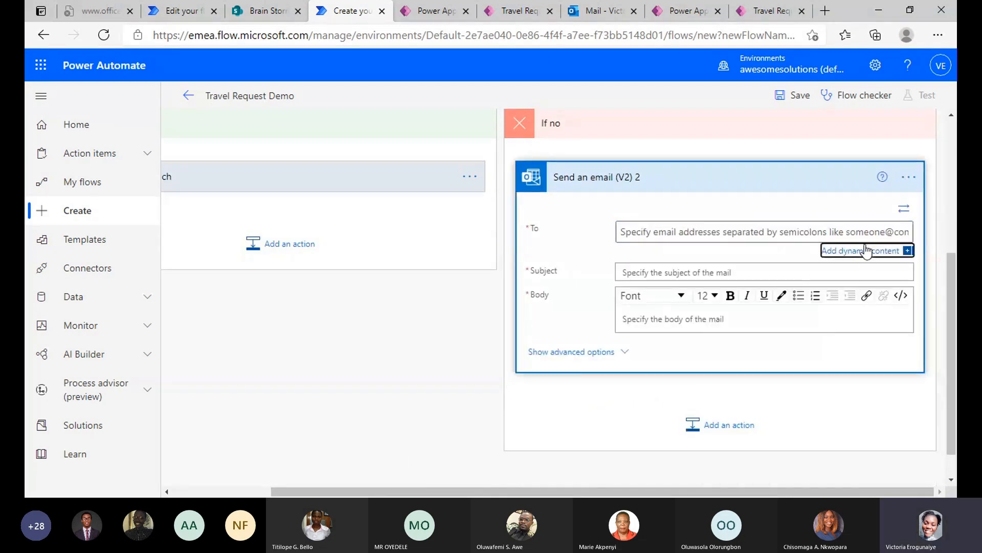
Address the If no branch's email to the Requester Email dynamic value and set its subject to "Travel Request".
{"action": "left_click", "coordinate": [862, 250]}
{"action": "type", "text": "requ"}
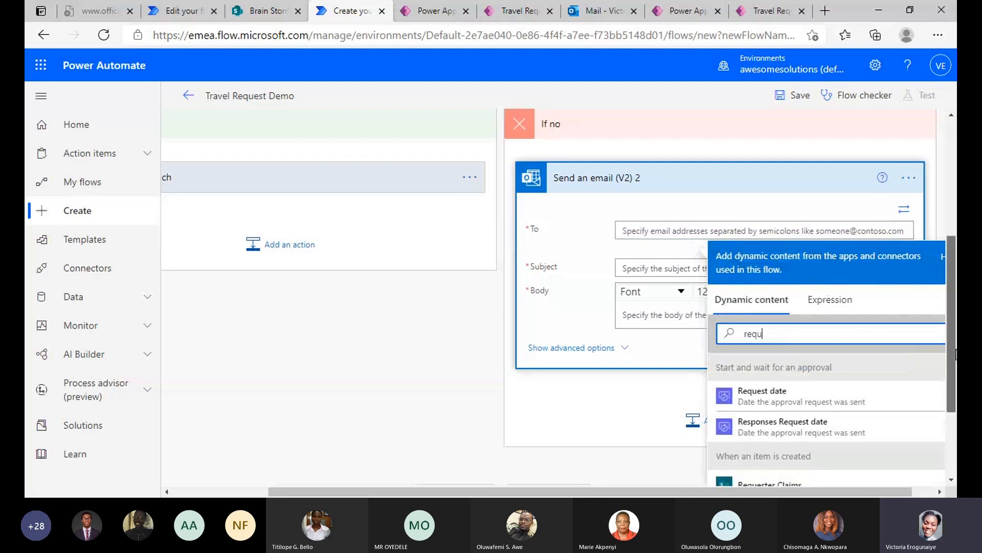
{"action": "scroll", "coordinate": [932, 356], "scroll_direction": "down", "scroll_amount": 3}
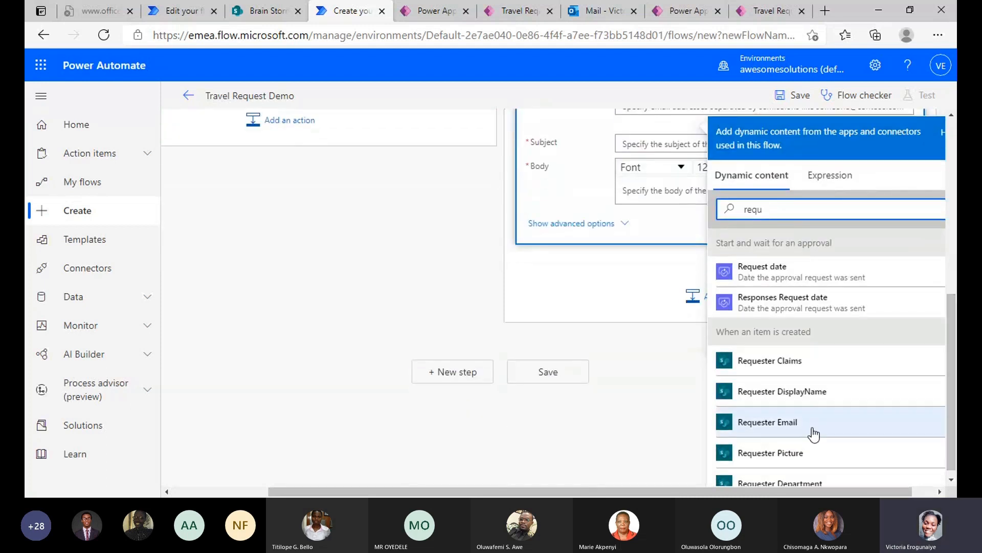
{"action": "left_click", "coordinate": [797, 425]}
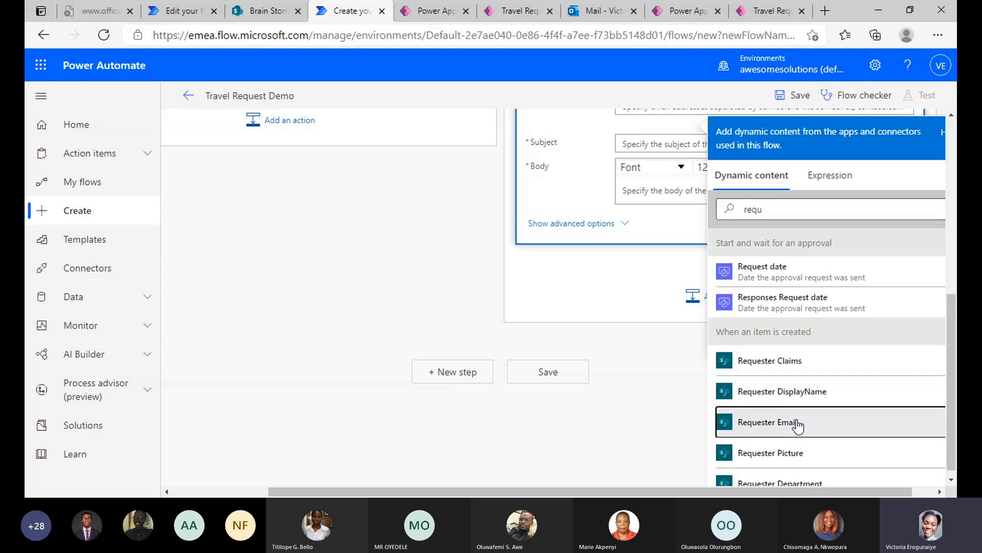
{"action": "left_click", "coordinate": [656, 151]}
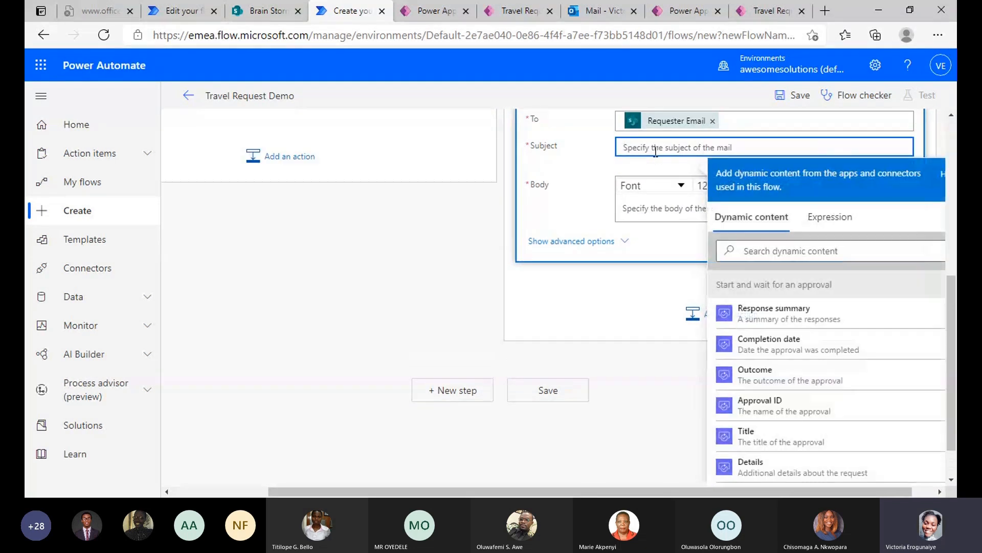
{"action": "type", "text": "Travel Re"}
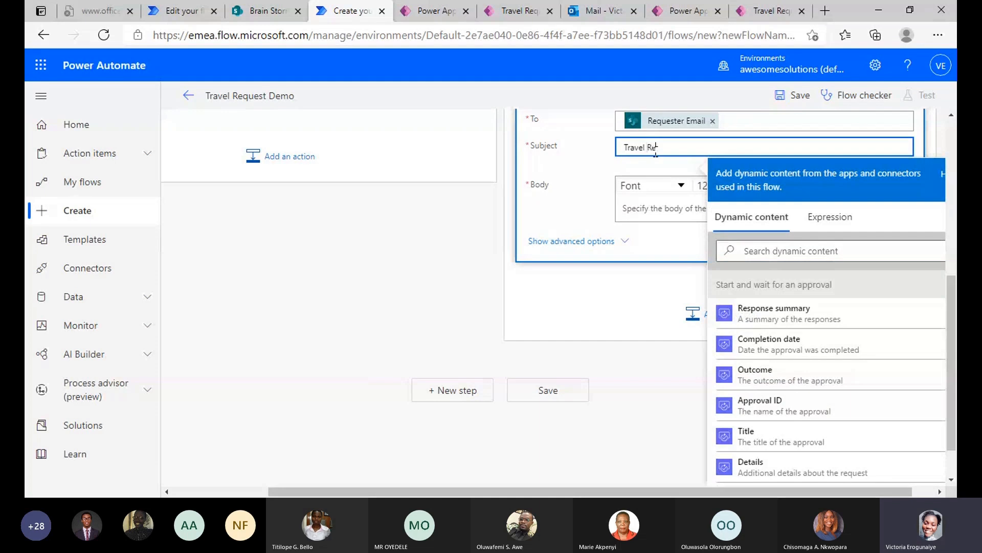
{"action": "type", "text": "que"}
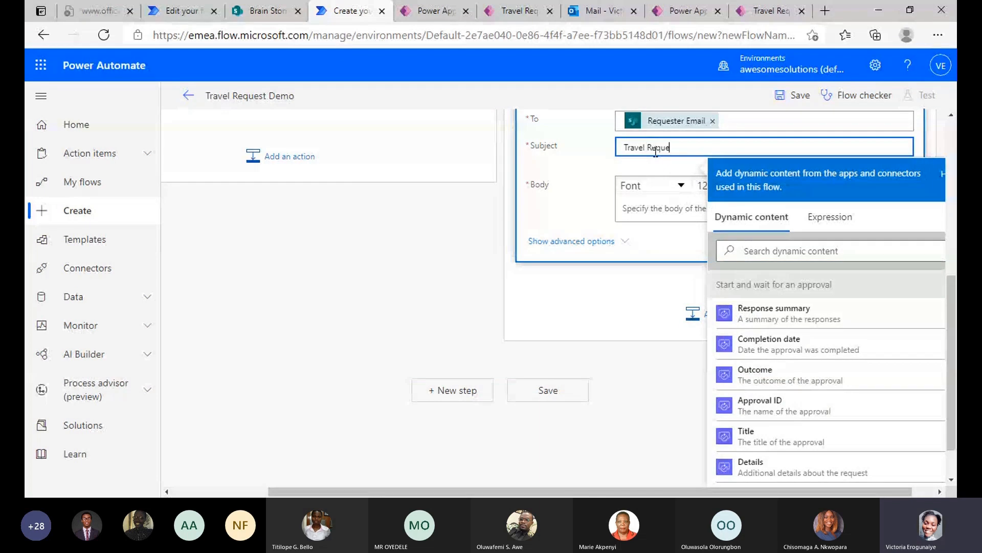
{"action": "type", "text": "st"}
Begin the rejection email's body with "Dear", the Requester DisplayName dynamic value and a comma, followed by a new line.
{"action": "left_click", "coordinate": [645, 207]}
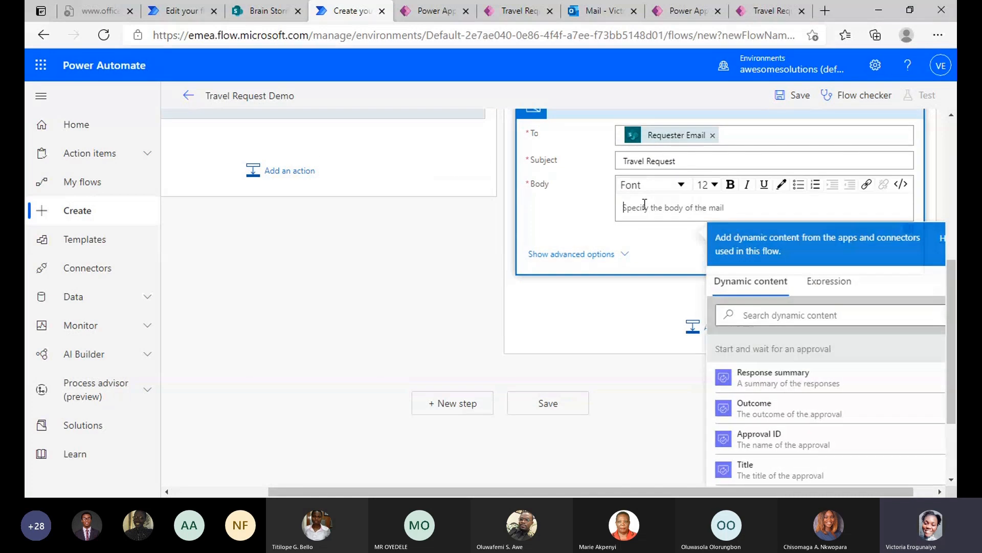
{"action": "type", "text": "Dear"}
{"action": "left_click", "coordinate": [801, 313]}
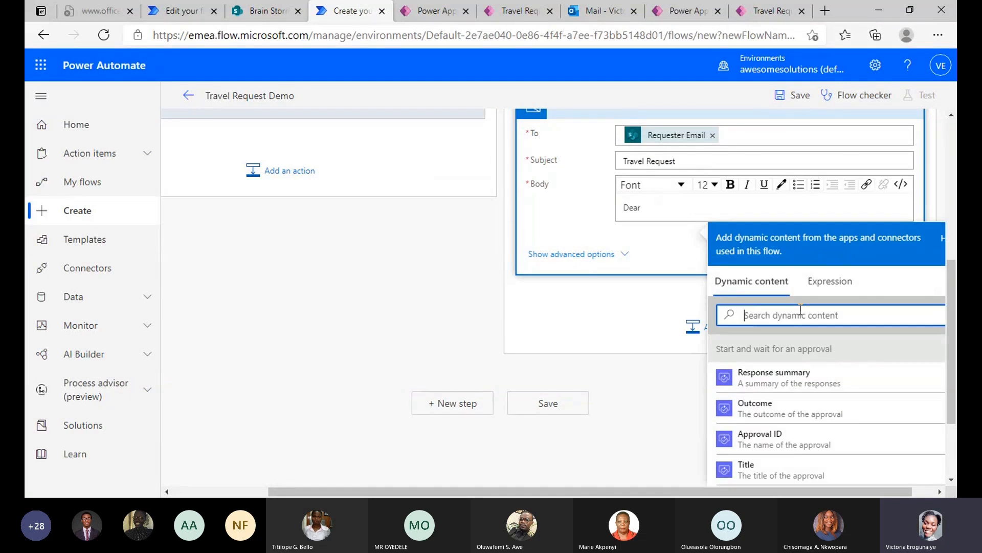
{"action": "type", "text": "re"}
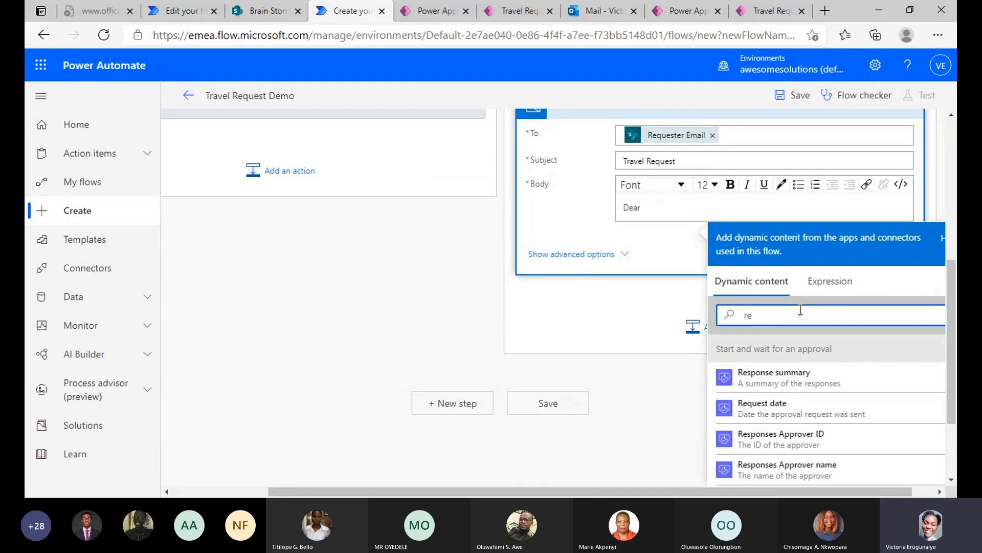
{"action": "type", "text": "q"}
{"action": "scroll", "coordinate": [908, 440], "scroll_direction": "down", "scroll_amount": 3}
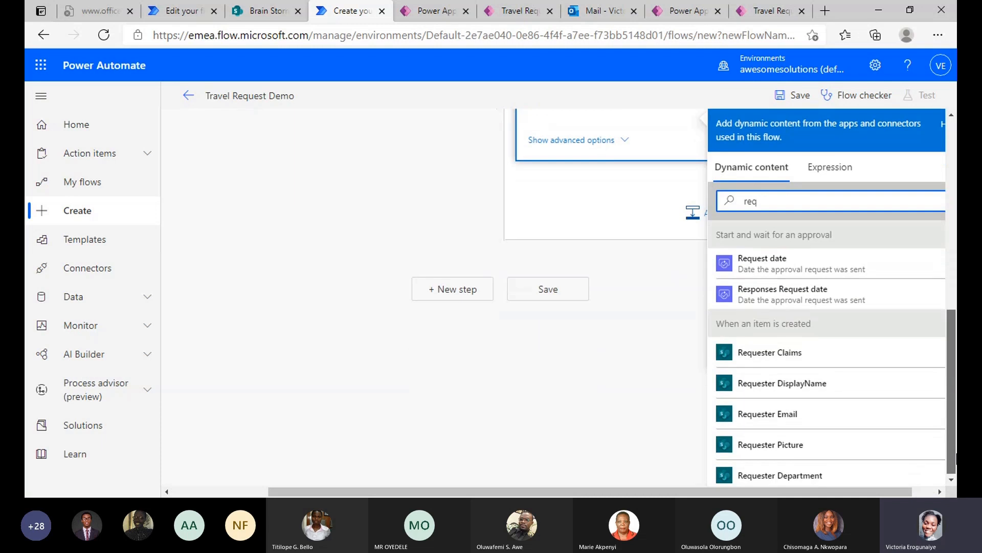
{"action": "left_click", "coordinate": [792, 382]}
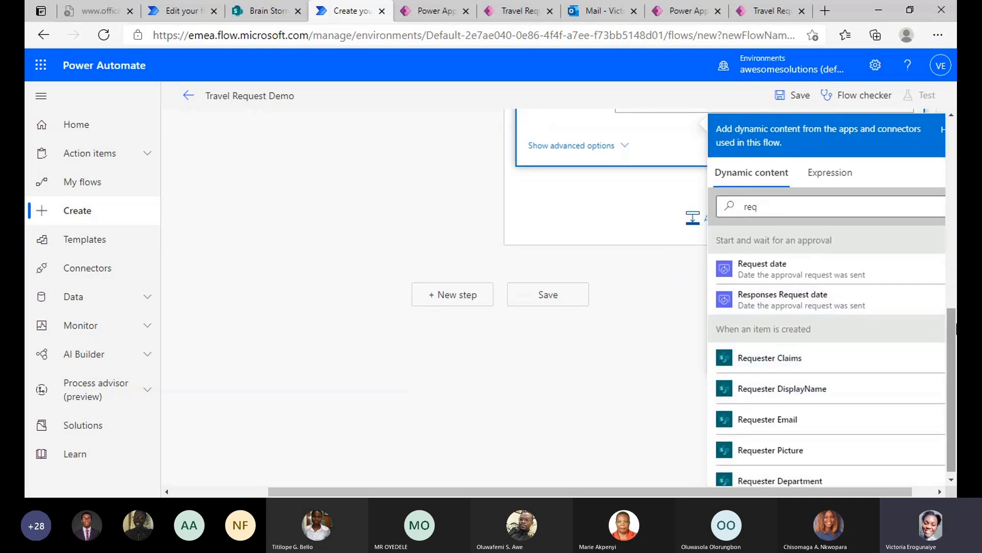
{"action": "left_click_drag", "start_coordinate": [955, 332], "coordinate": [942, 275]}
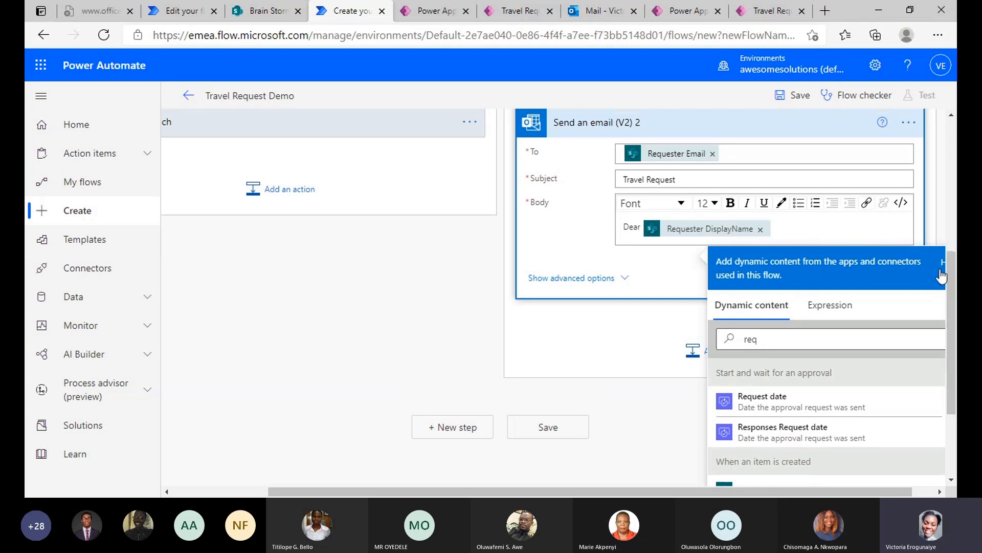
{"action": "key", "text": "Return"}
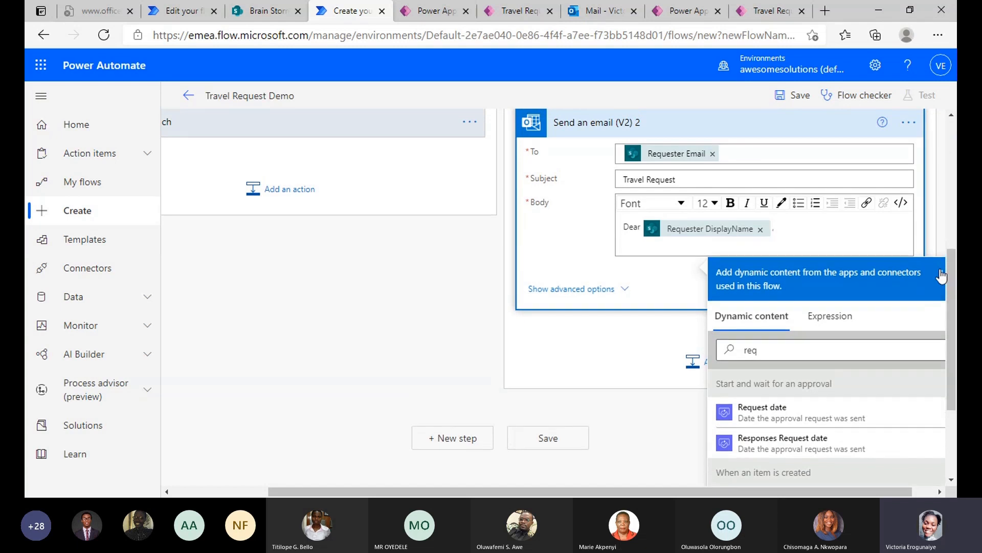
Add "We are sorry to inform you that your travel request has been rejected by" and the Responses Approver name dynamic value to the body.
{"action": "type", "text": "We are sorry to i"}
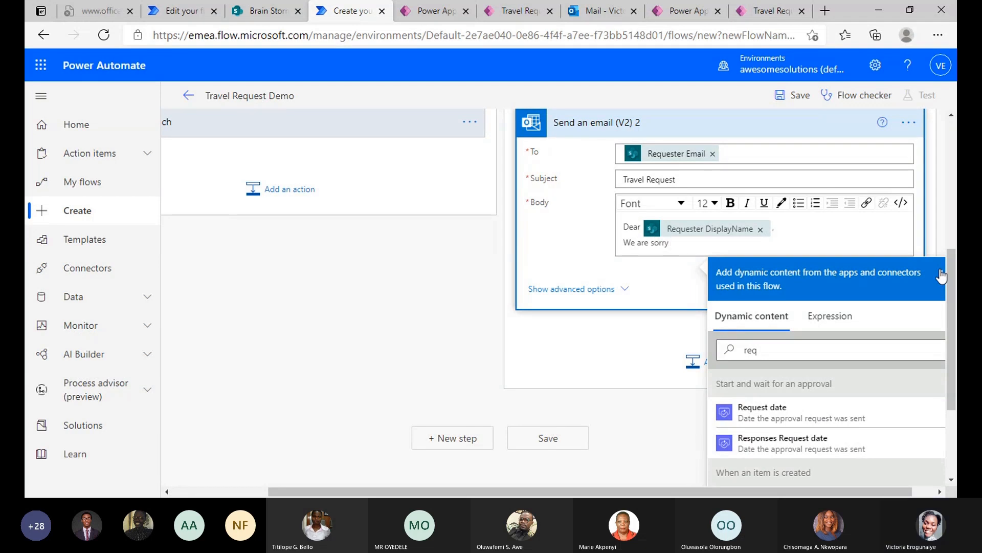
{"action": "type", "text": "nfor"}
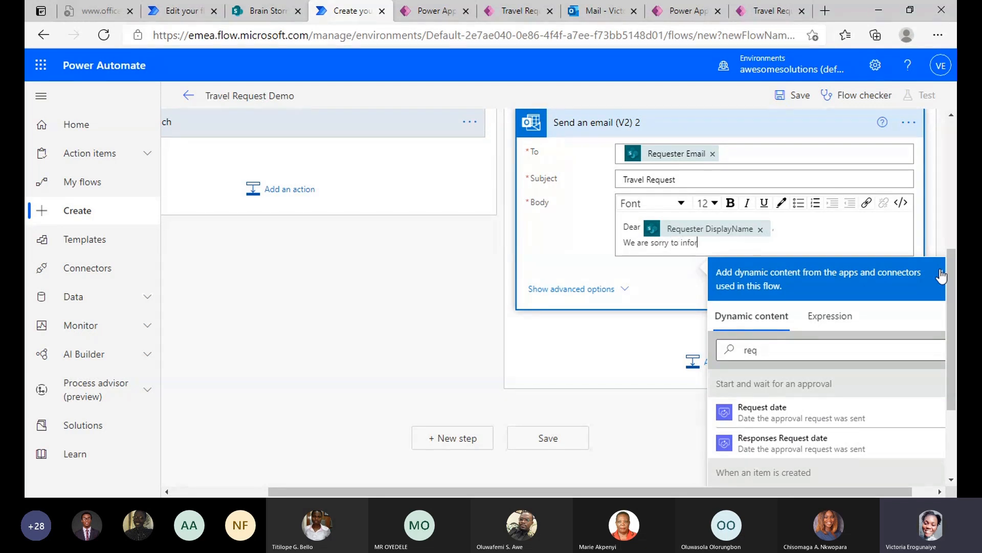
{"action": "type", "text": "m you that your travel request has been "}
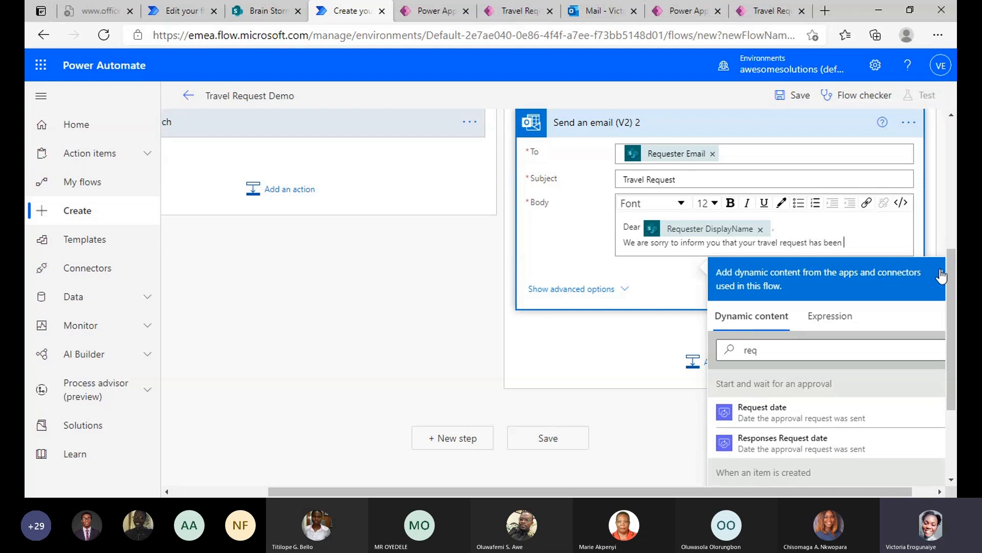
{"action": "type", "text": "rejected by"}
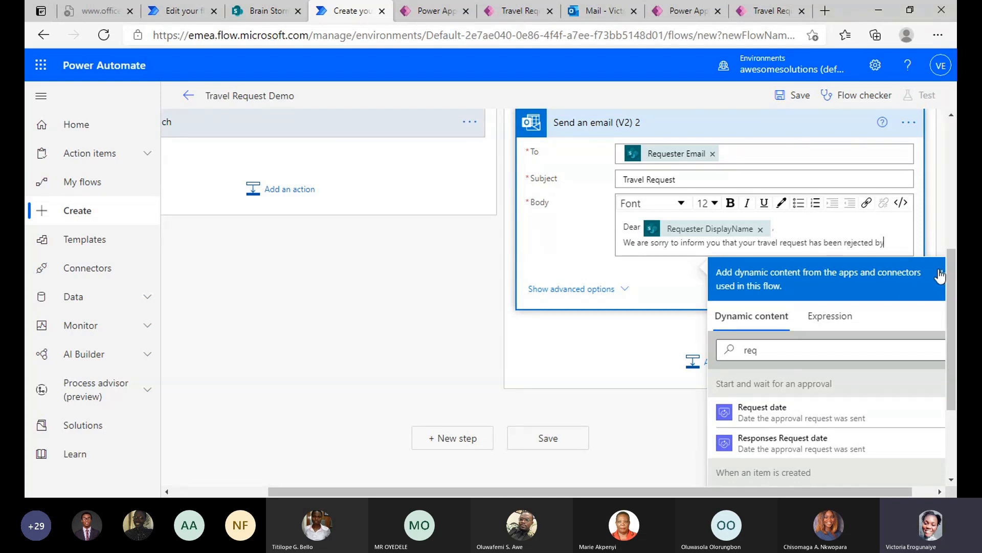
{"action": "double_click", "coordinate": [814, 351]}
{"action": "key", "text": "BackSpace"}
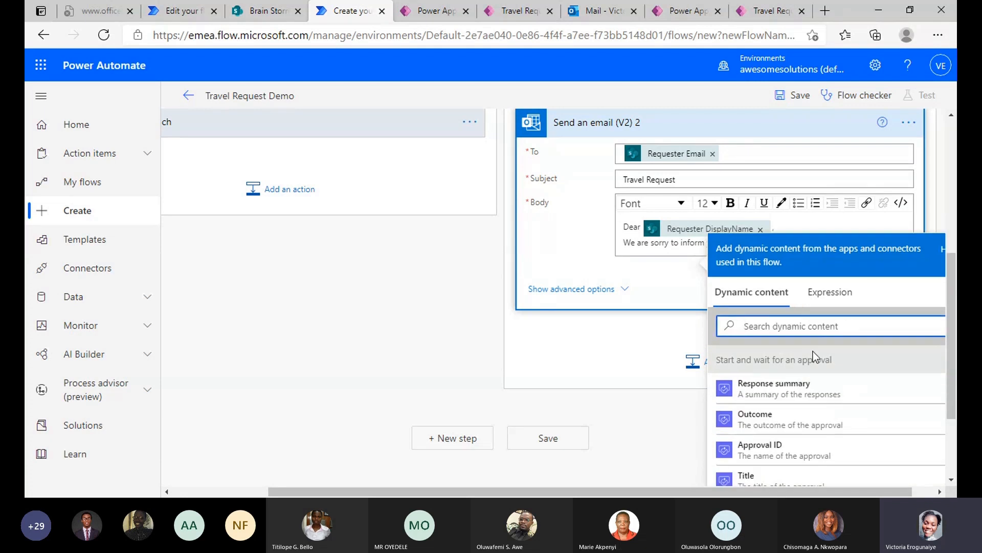
{"action": "scroll", "coordinate": [951, 358], "scroll_direction": "down", "scroll_amount": 1}
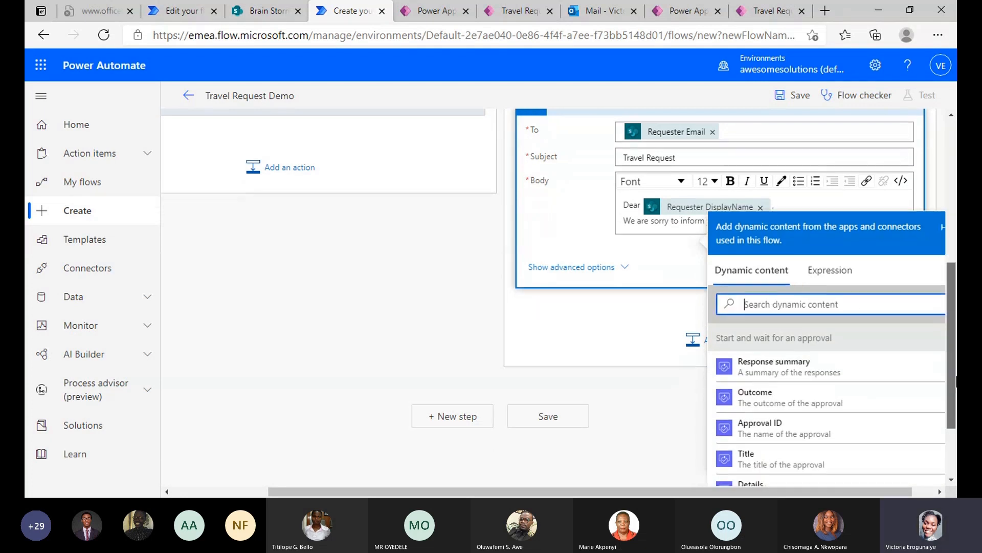
{"action": "scroll", "coordinate": [948, 357], "scroll_direction": "down", "scroll_amount": 2}
{"action": "type", "text": "re "}
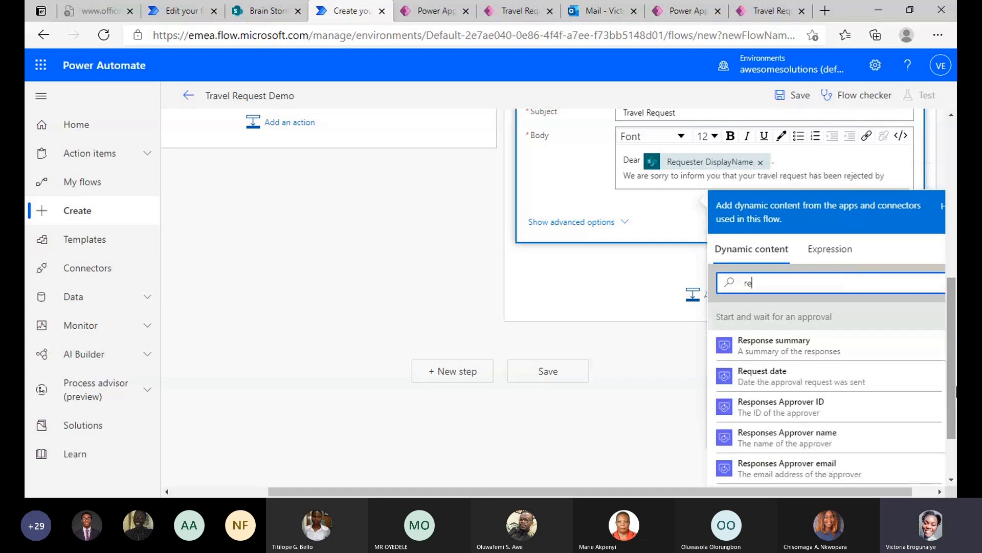
{"action": "type", "text": "s"}
{"action": "left_click", "coordinate": [732, 405]}
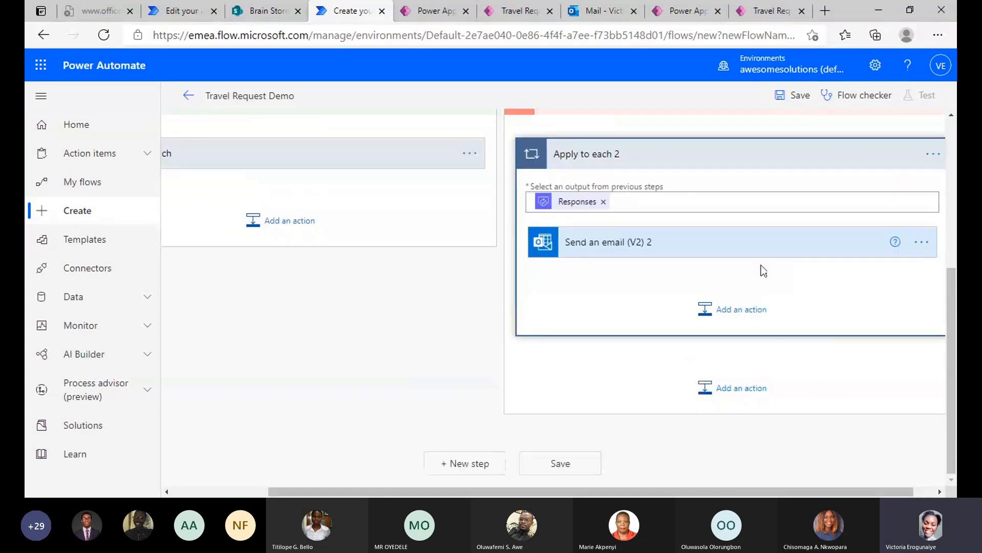
Finish the rejection email's sentence with a period followed by blank lines, and save the flow.
{"action": "left_click", "coordinate": [710, 259]}
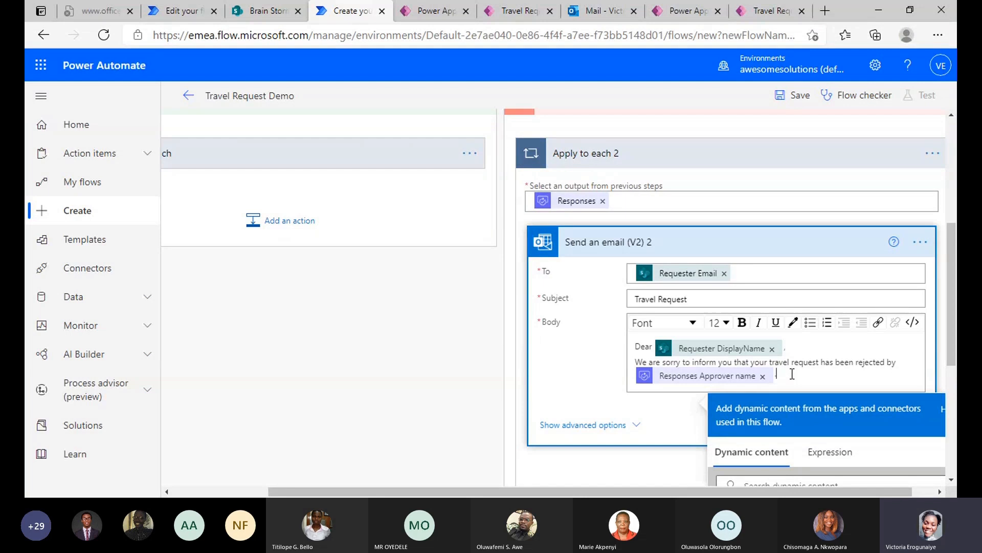
{"action": "key", "text": "Return"}
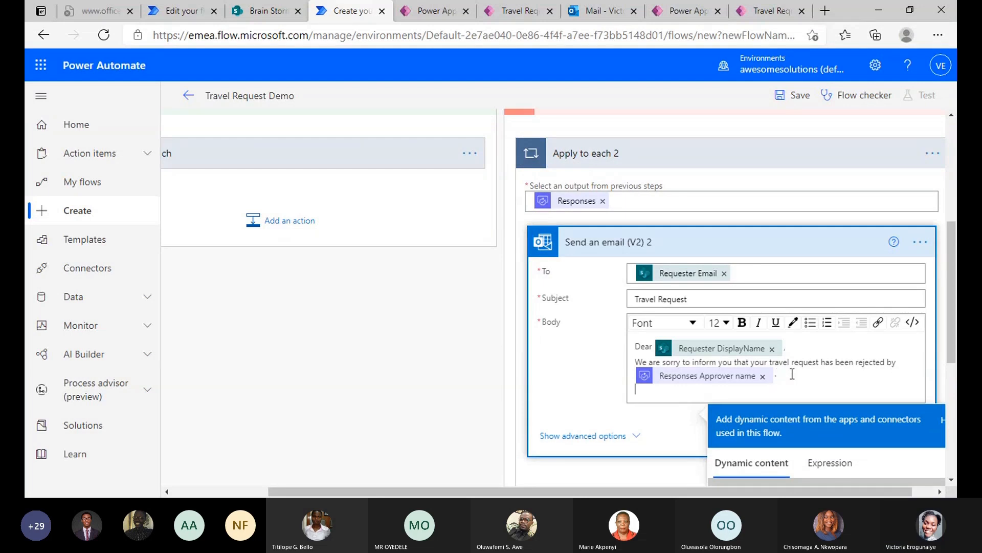
{"action": "key", "text": "Return"}
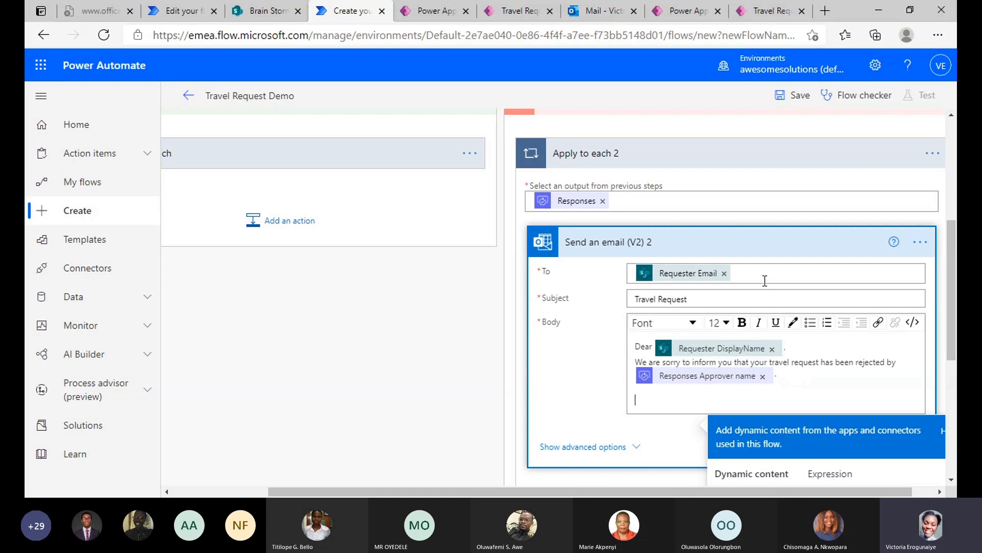
{"action": "left_click", "coordinate": [746, 248]}
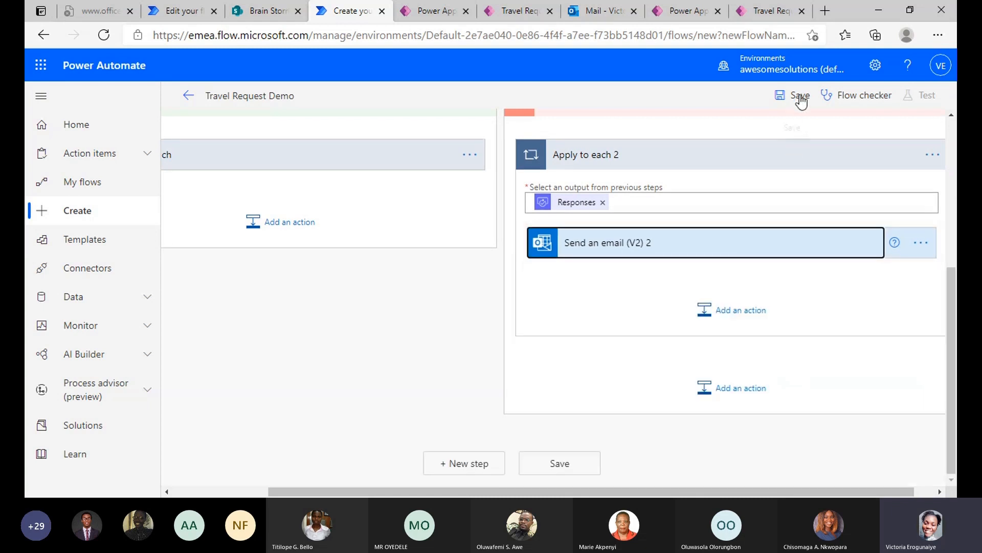
{"action": "scroll", "coordinate": [947, 257], "scroll_direction": "up", "scroll_amount": 5}
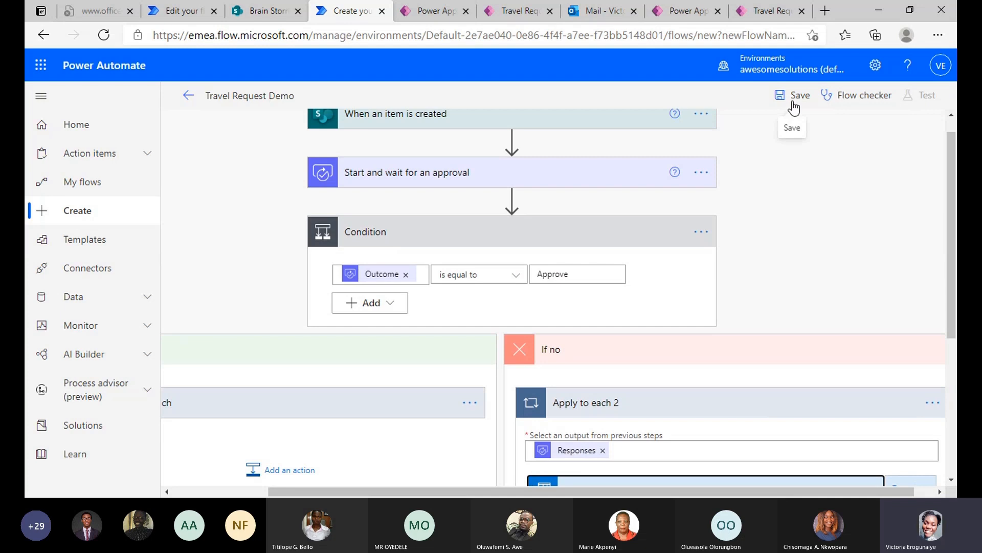
{"action": "left_click", "coordinate": [795, 105]}
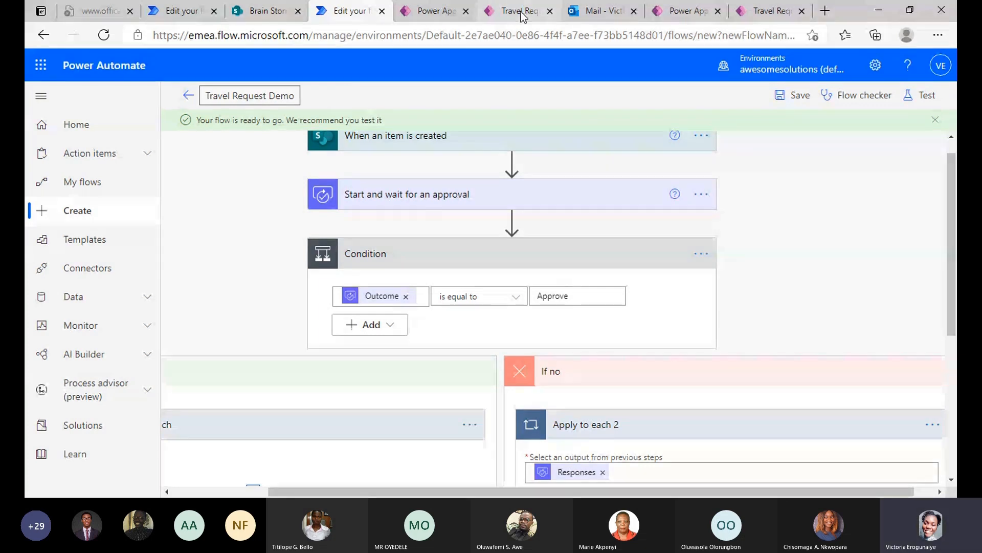
Switch to the running Travel Request App and enter "Second Travel request" as the request's title.
{"action": "left_click", "coordinate": [771, 11]}
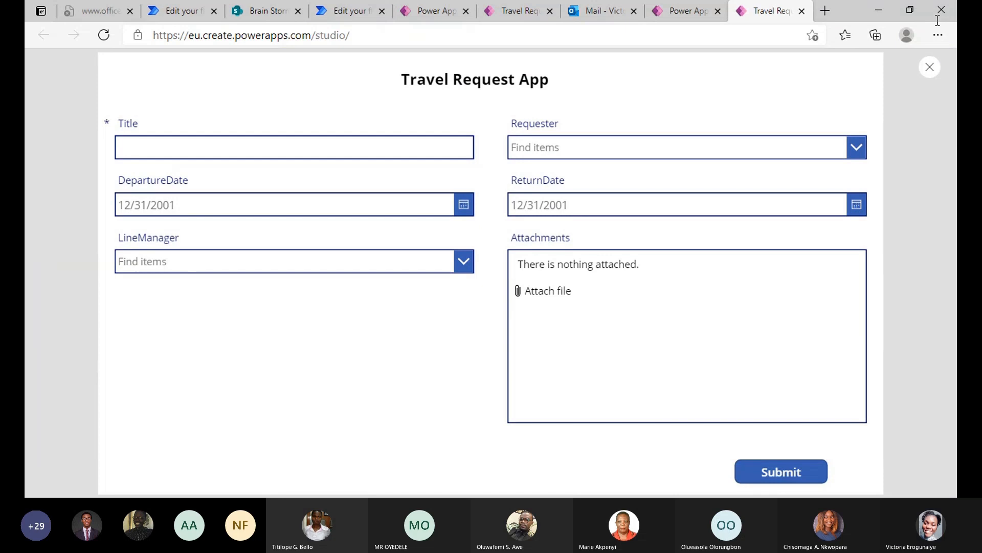
{"action": "left_click_drag", "start_coordinate": [770, 11], "coordinate": [463, 6]}
{"action": "left_click", "coordinate": [360, 150]}
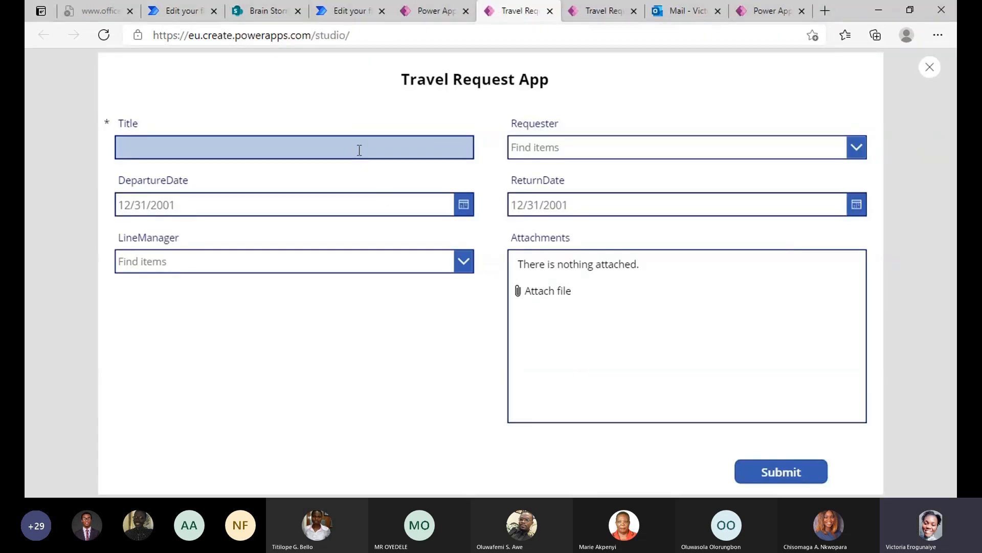
{"action": "left_click", "coordinate": [324, 142]}
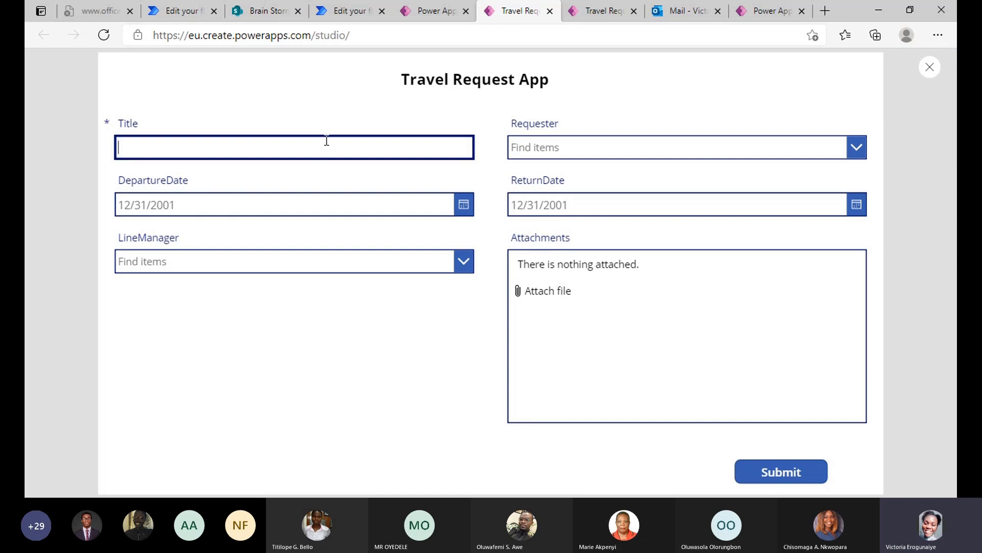
{"action": "type", "text": "Se"}
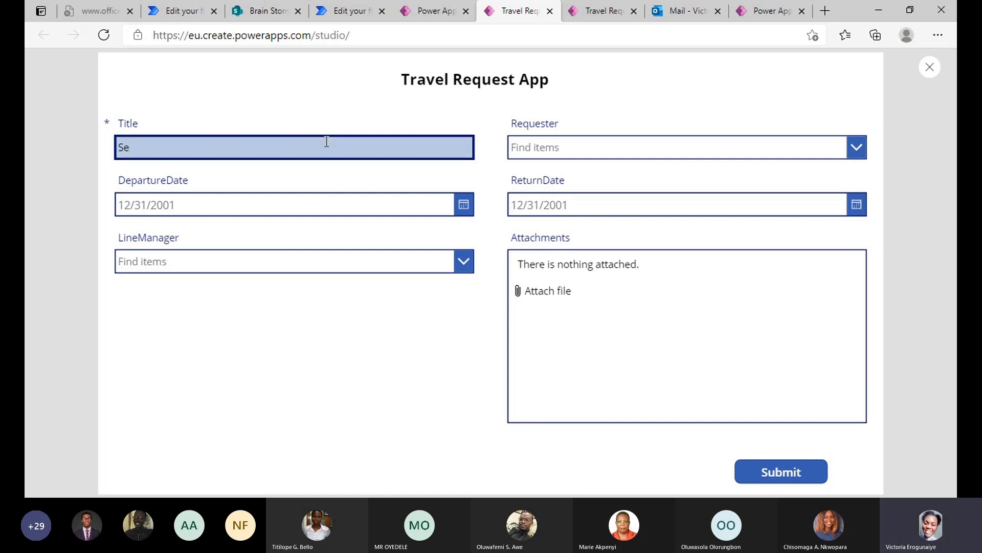
{"action": "type", "text": "cond Travel request"}
Search for the requester by first name and select the matching account in the Requester field.
{"action": "left_click", "coordinate": [564, 145]}
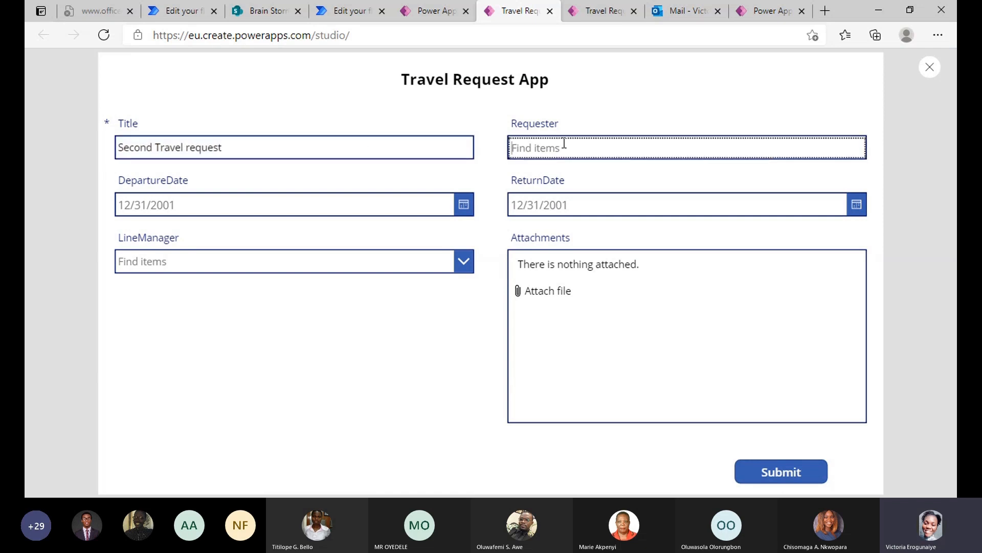
{"action": "type", "text": "vict"}
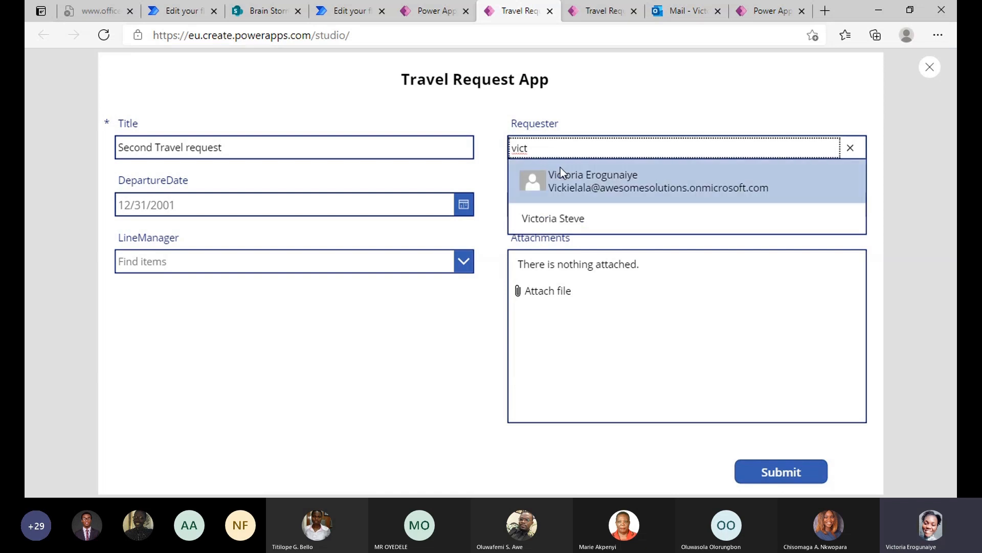
{"action": "left_click", "coordinate": [561, 169]}
Set the travel request's DepartureDate to 4/15/2021 and its ReturnDate to 4/16/2021.
{"action": "left_click", "coordinate": [346, 205]}
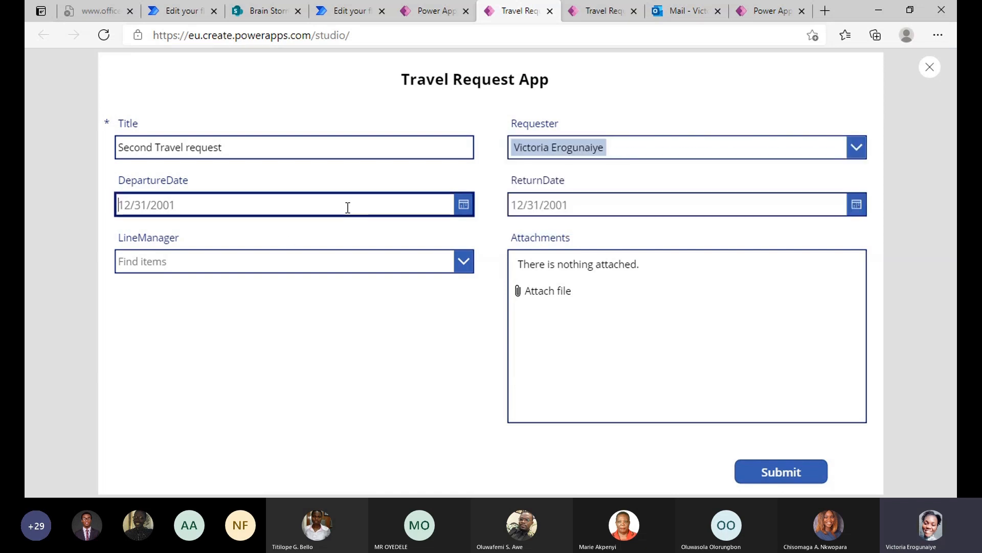
{"action": "left_click", "coordinate": [464, 205]}
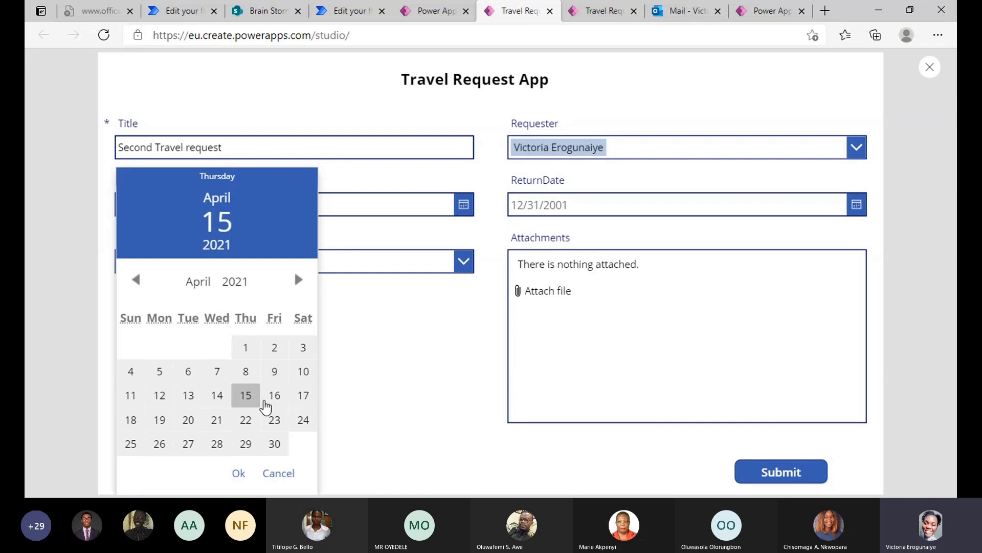
{"action": "left_click", "coordinate": [251, 398]}
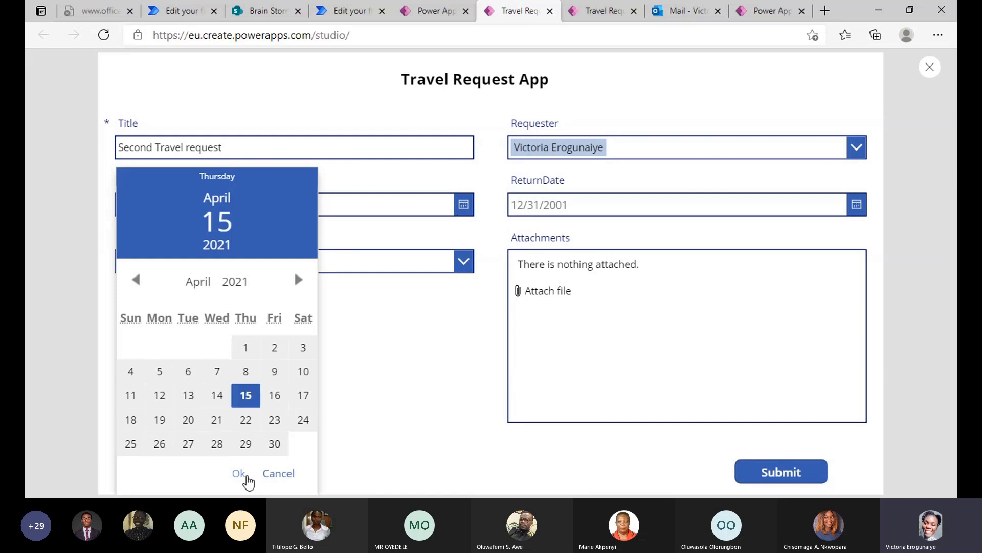
{"action": "left_click", "coordinate": [244, 478]}
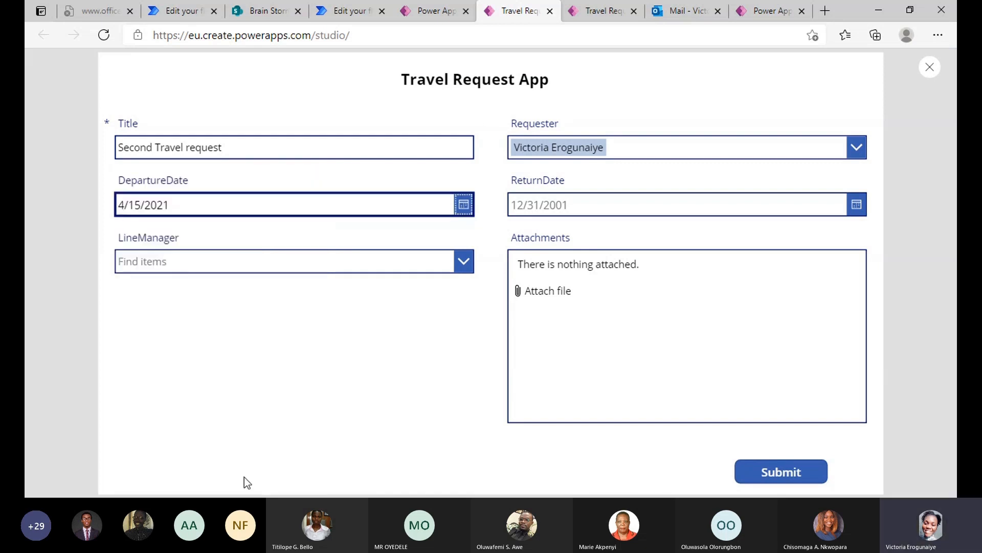
{"action": "left_click", "coordinate": [857, 204]}
{"action": "left_click", "coordinate": [671, 401]}
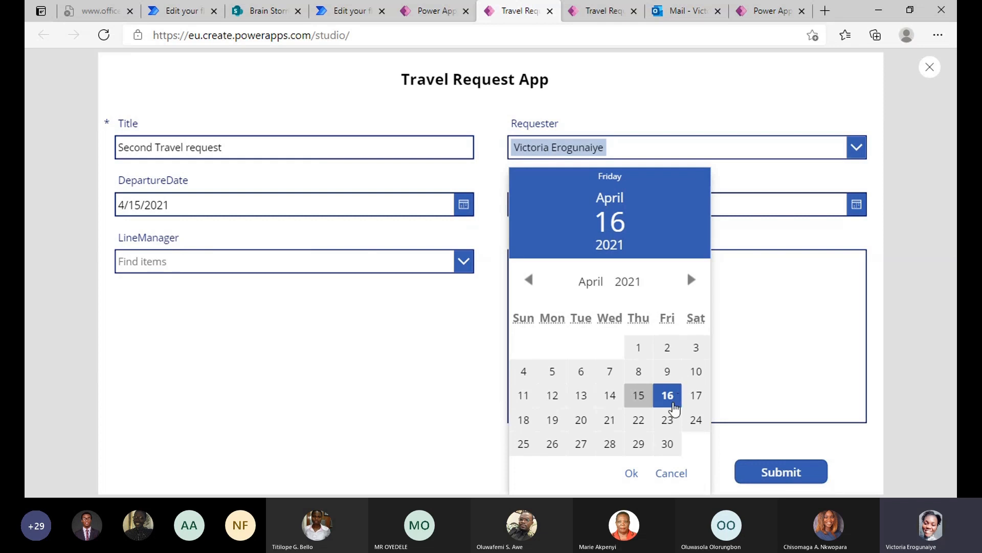
{"action": "left_click", "coordinate": [632, 472]}
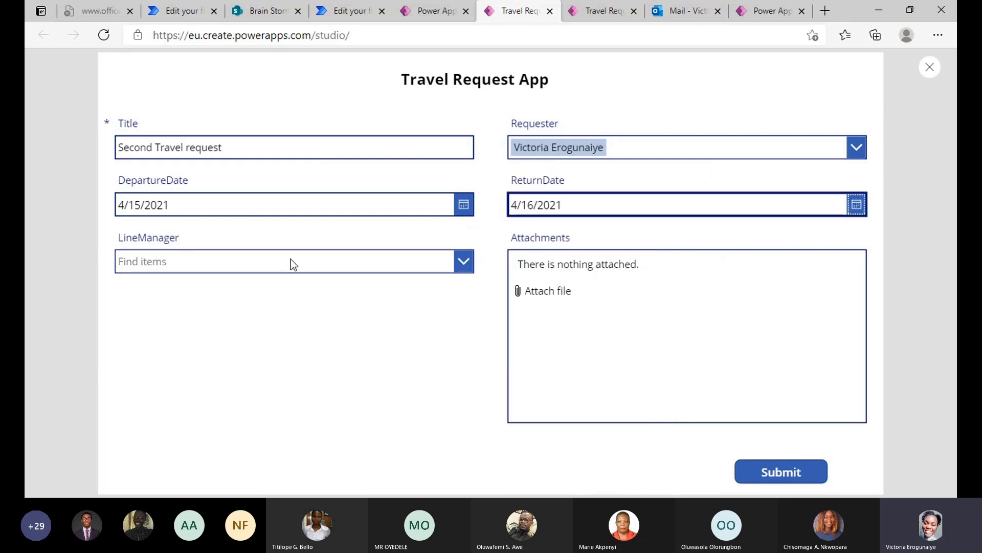
Search for the line manager by first name, select the matching person without a listed e-mail, and submit the travel request.
{"action": "left_click", "coordinate": [271, 261]}
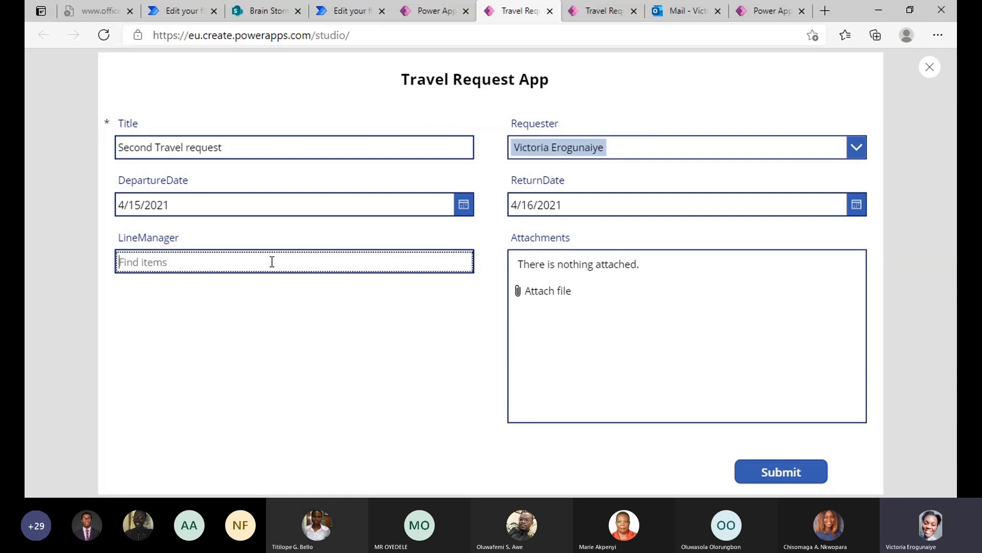
{"action": "type", "text": "vic"}
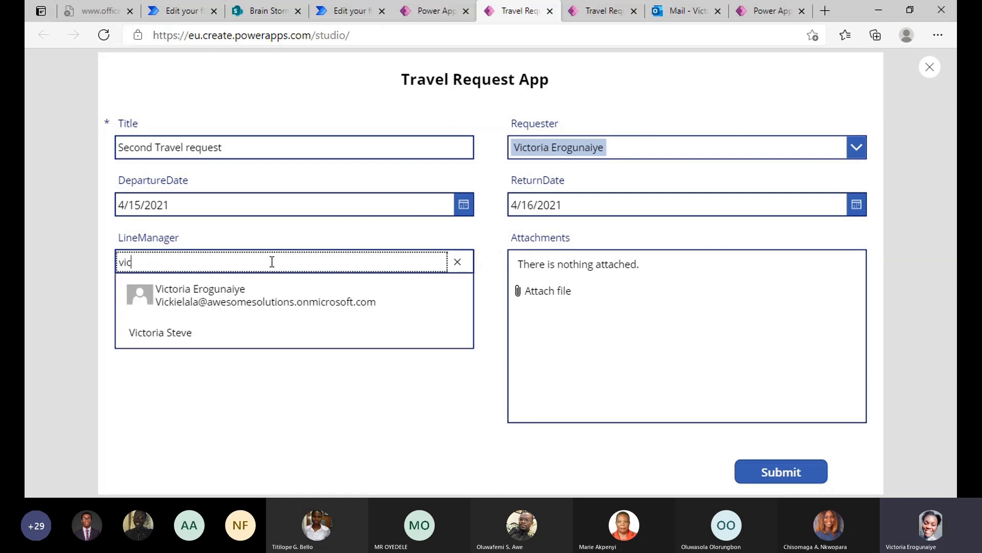
{"action": "left_click", "coordinate": [218, 324]}
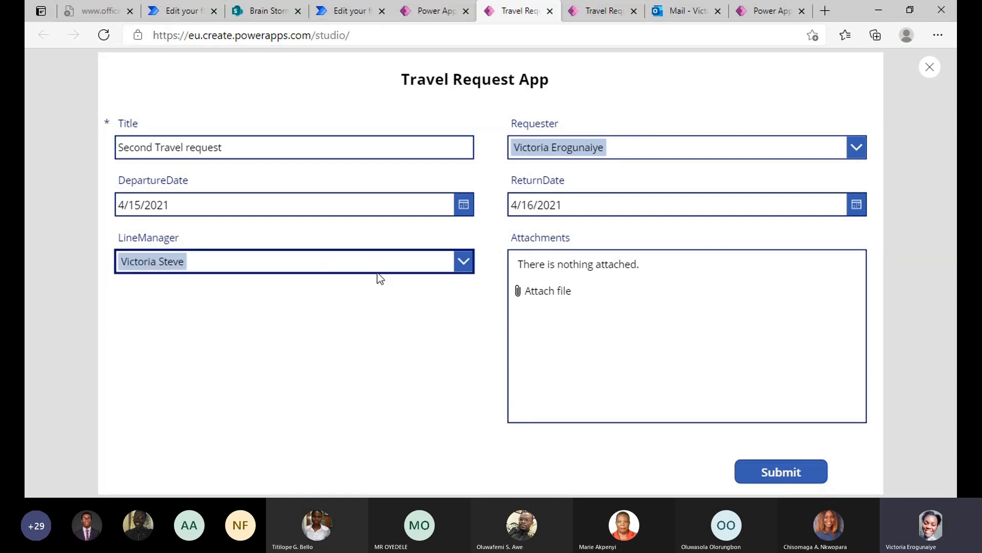
{"action": "left_click", "coordinate": [802, 483]}
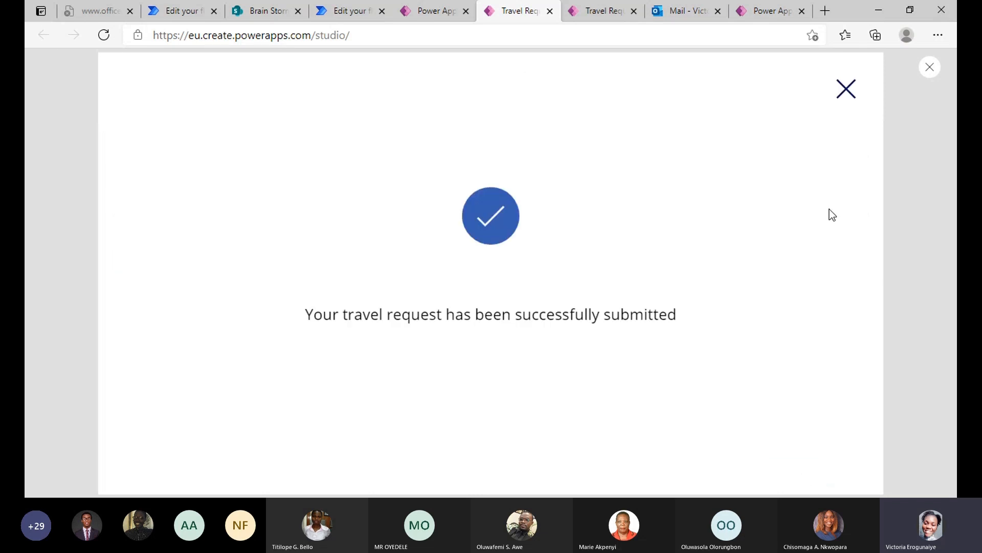
Switch to the Travel Request Demo list in SharePoint and reload it to check for the new request.
{"action": "left_click", "coordinate": [169, 12]}
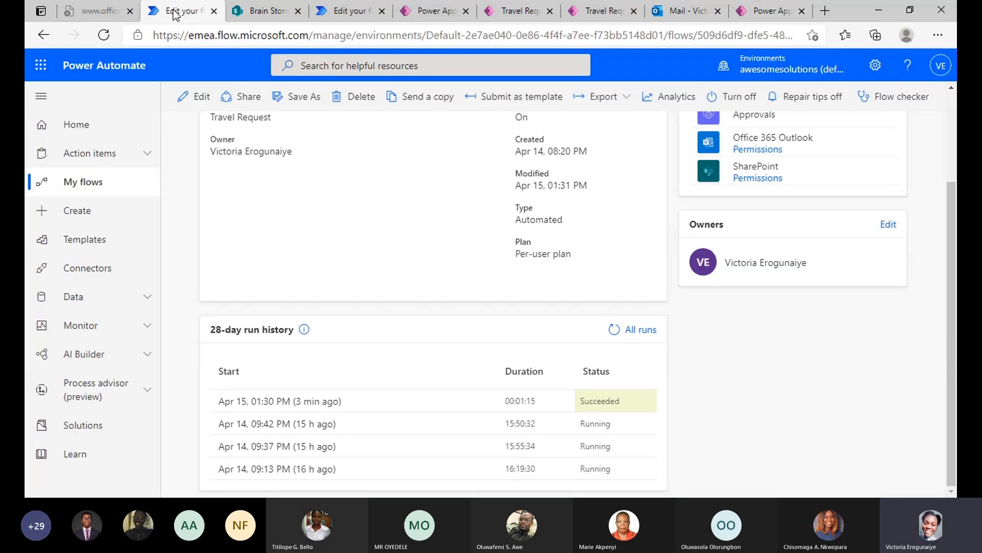
{"action": "left_click", "coordinate": [262, 12]}
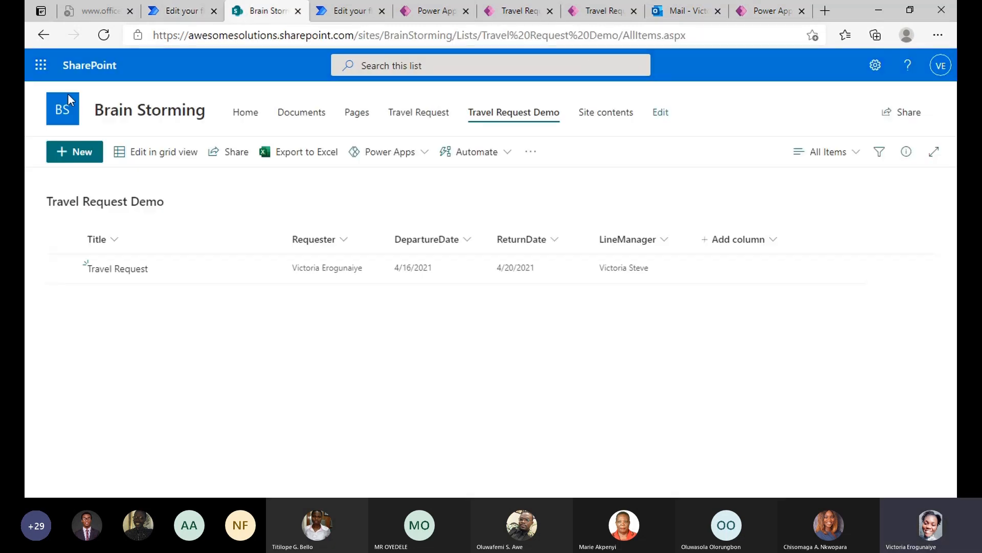
{"action": "left_click", "coordinate": [109, 35]}
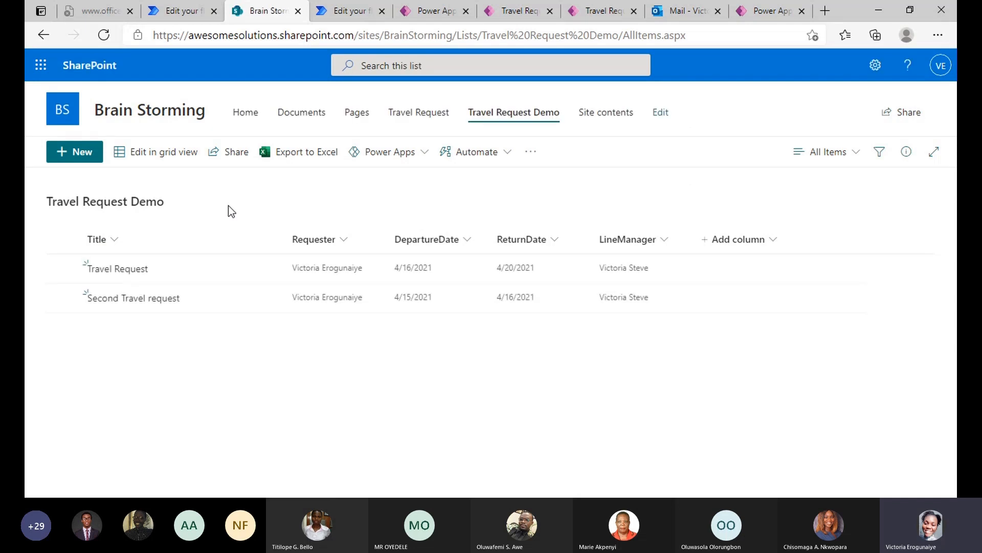
Move the Power Apps Create page's browser tab between the two Travel Request App tabs.
{"action": "left_click", "coordinate": [777, 2]}
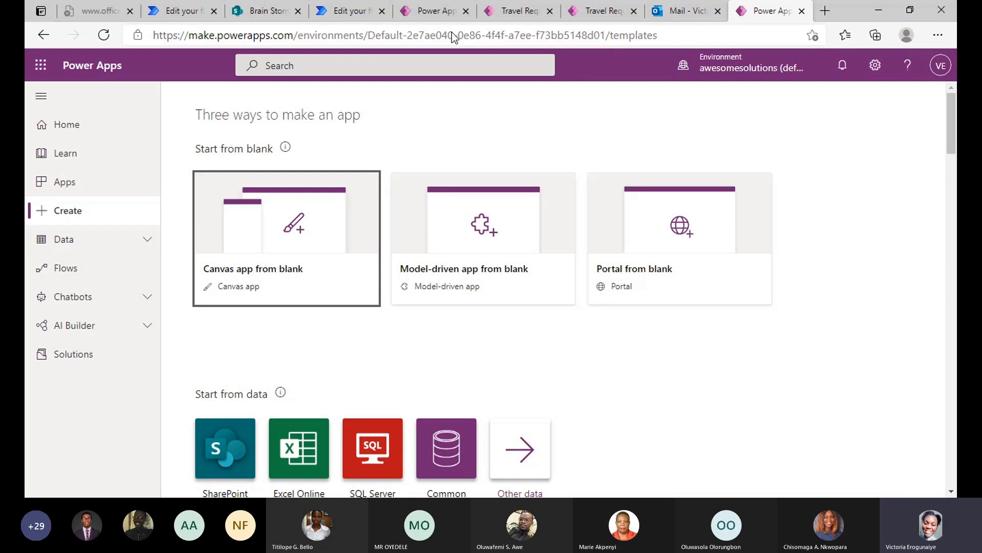
{"action": "left_click", "coordinate": [173, 15]}
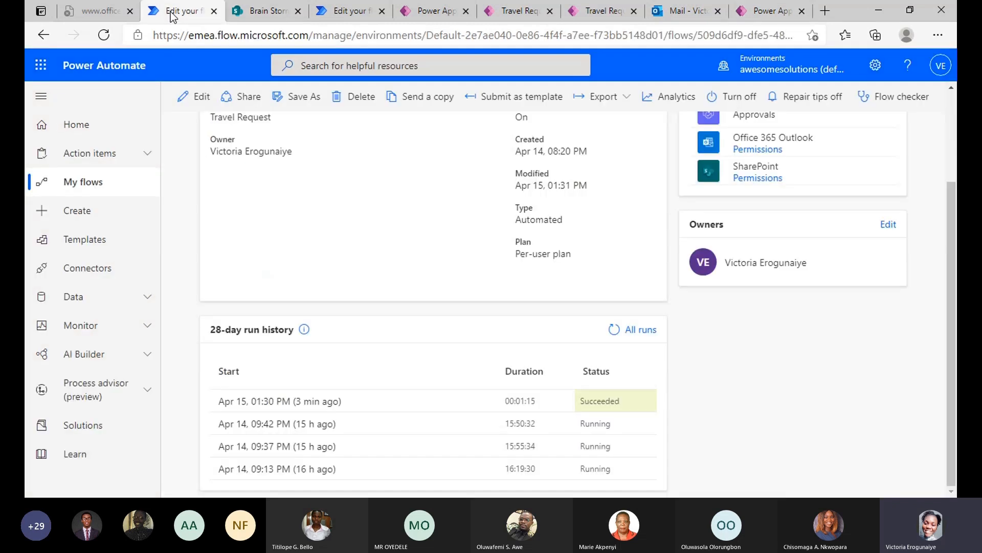
{"action": "left_click", "coordinate": [752, 17]}
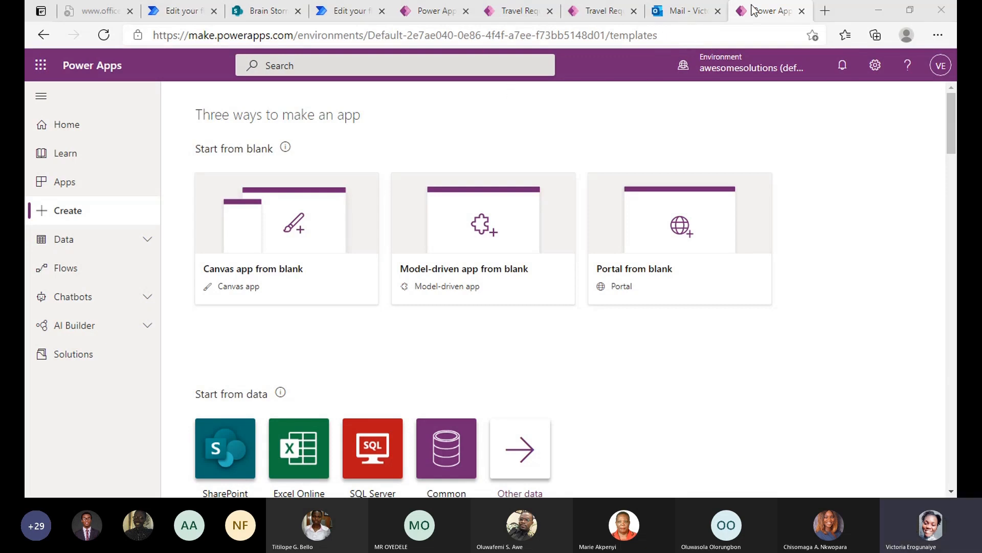
{"action": "left_click_drag", "start_coordinate": [752, 10], "coordinate": [604, 10]}
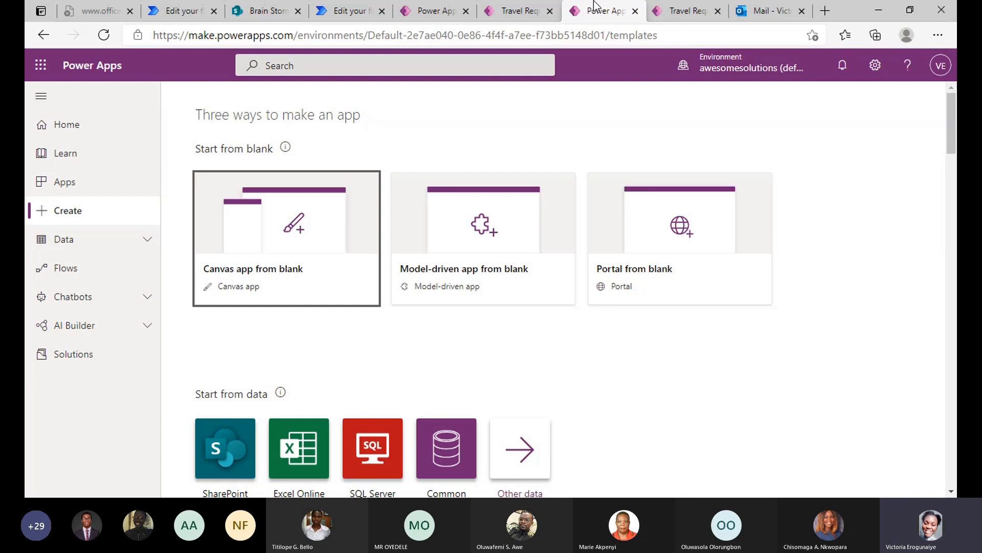
Switch to the Outlook inbox and review the most recent travel request and Microsoft Flow emails.
{"action": "left_click", "coordinate": [772, 11]}
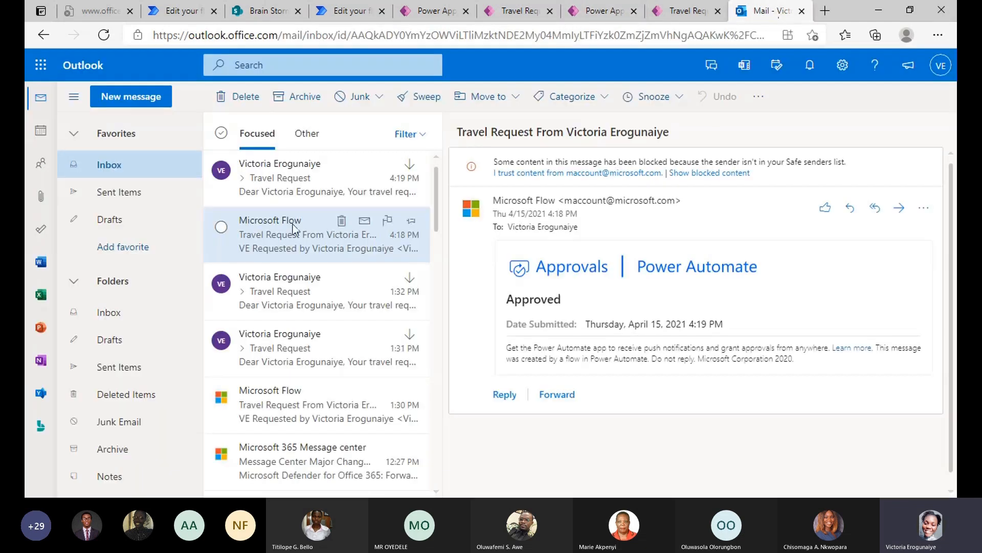
{"action": "left_click", "coordinate": [286, 190]}
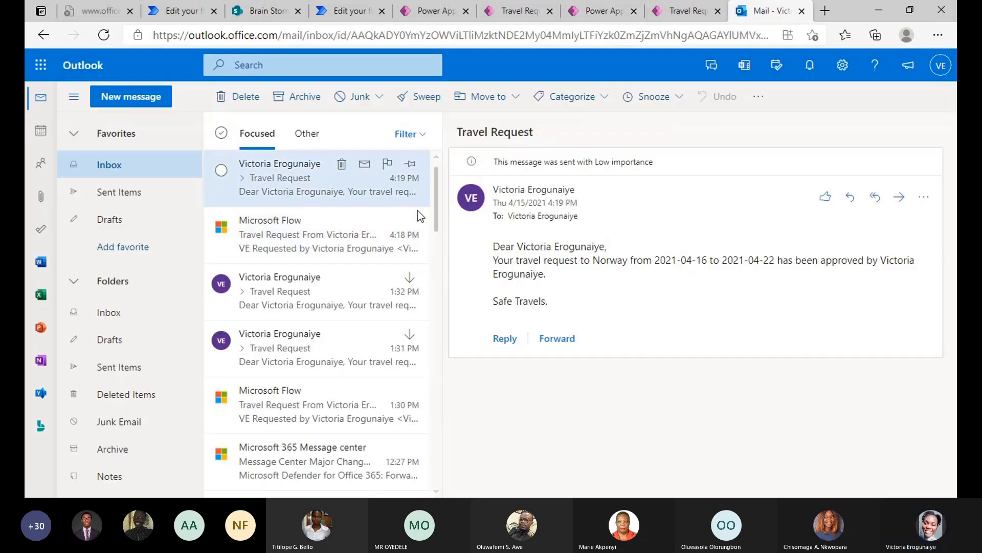
{"action": "left_click", "coordinate": [331, 231]}
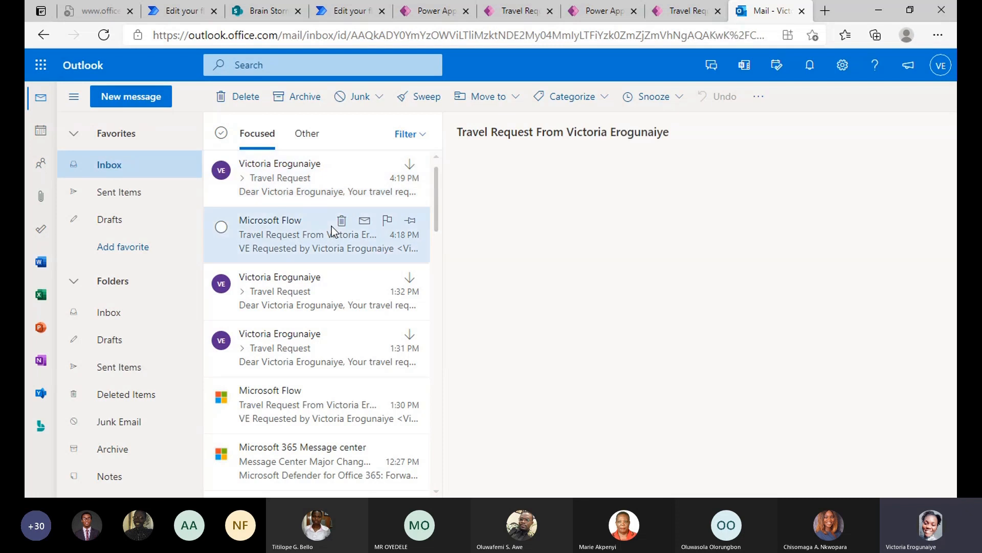
{"action": "left_click", "coordinate": [306, 195]}
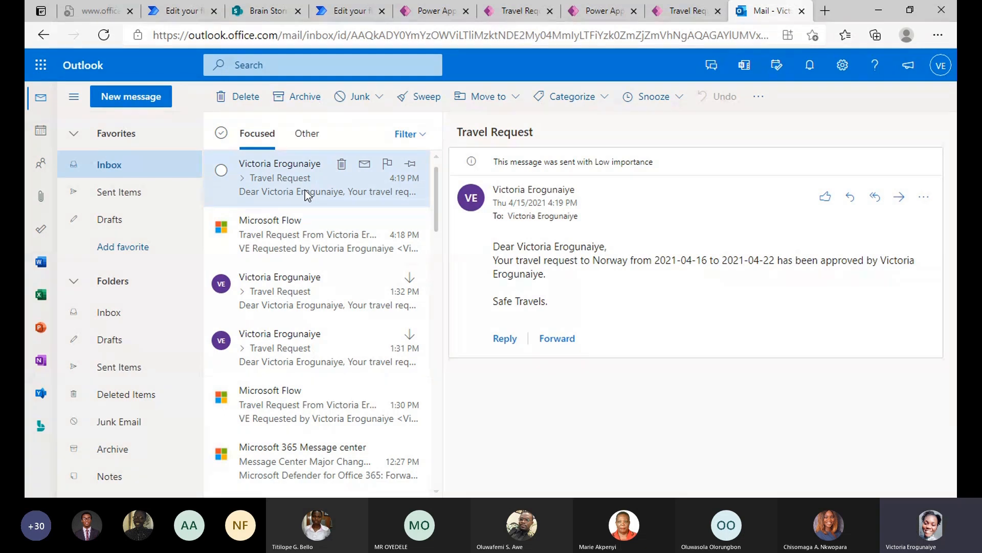
Approve the second travel request from its new Microsoft Flow email without a comment, and open the outcome email sent to the requester.
{"action": "left_click", "coordinate": [275, 182]}
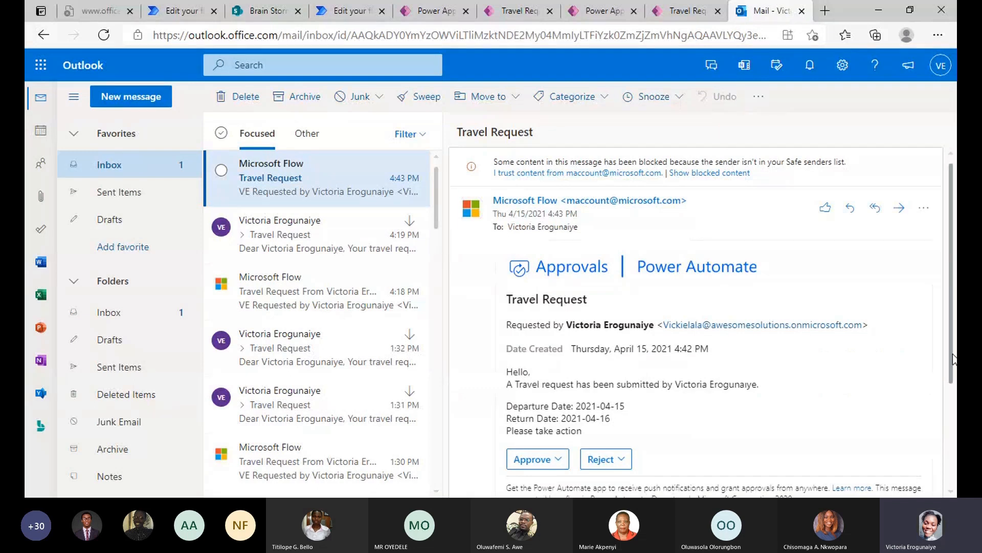
{"action": "scroll", "coordinate": [953, 359], "scroll_direction": "down", "scroll_amount": 1}
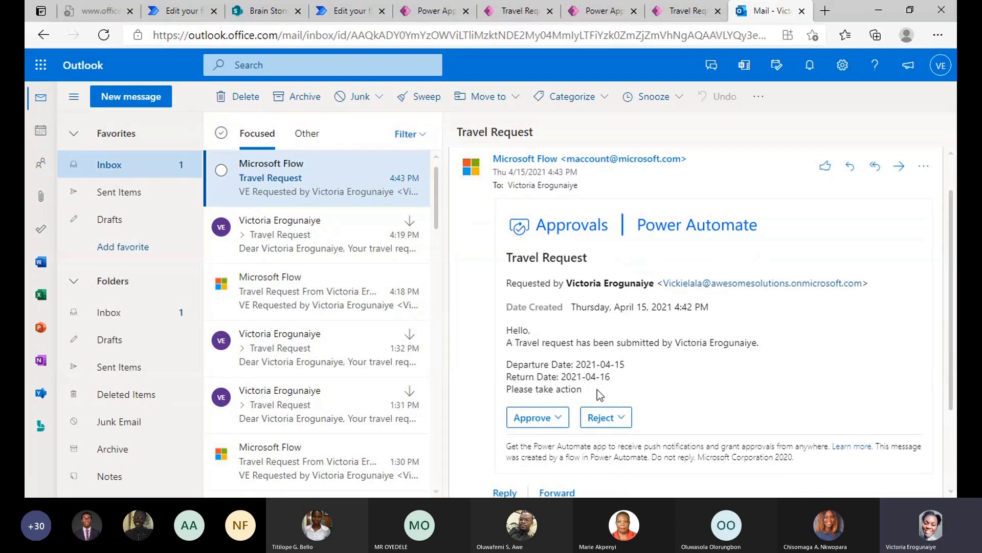
{"action": "left_click", "coordinate": [545, 415]}
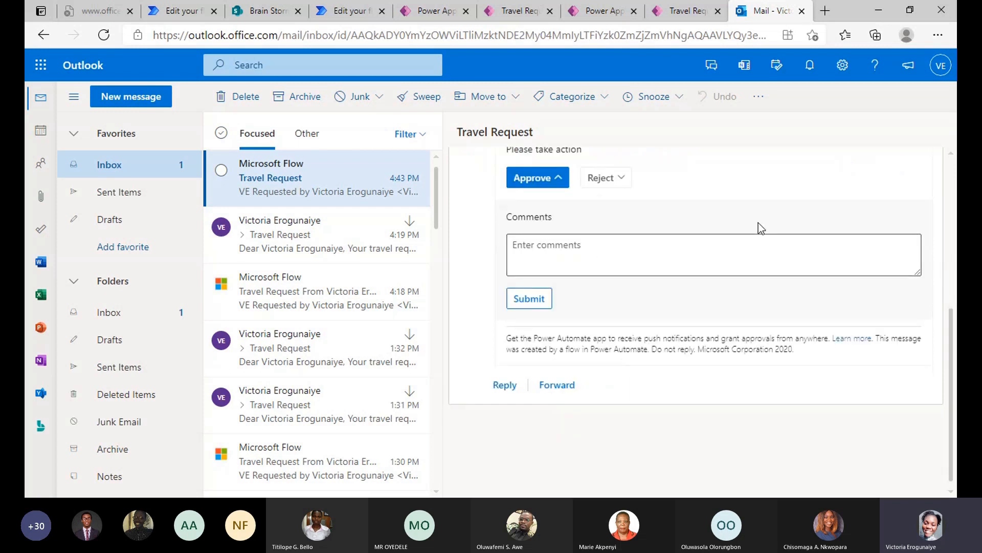
{"action": "left_click", "coordinate": [525, 306]}
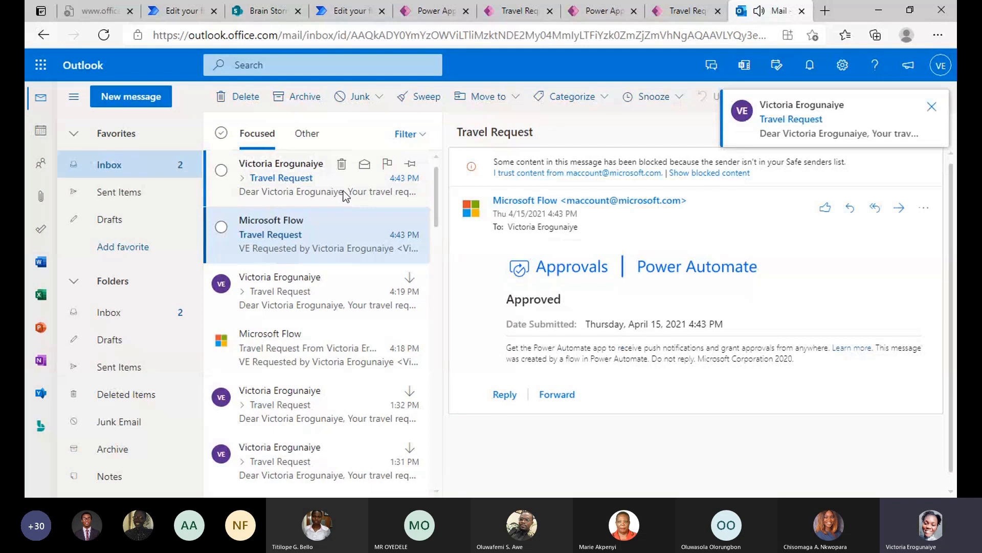
{"action": "left_click", "coordinate": [346, 196]}
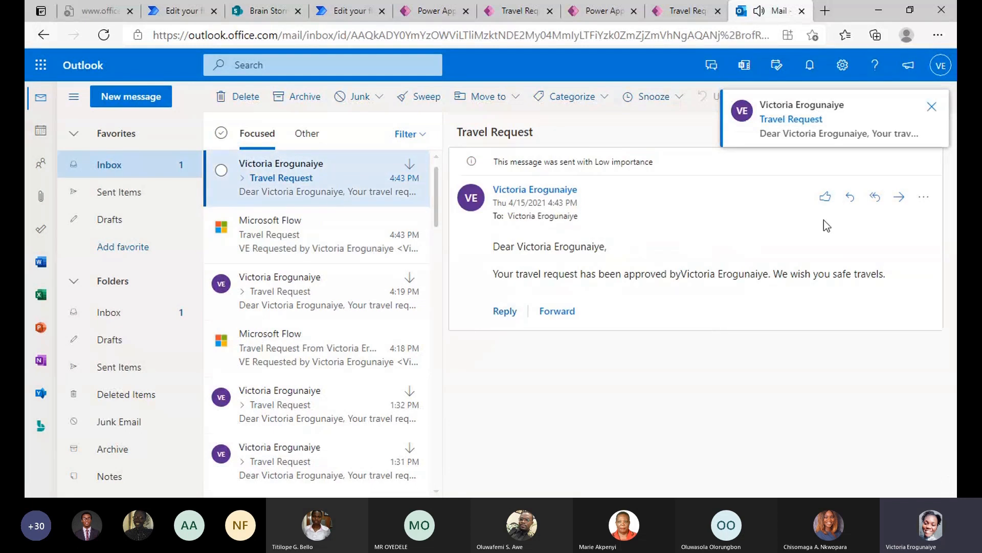